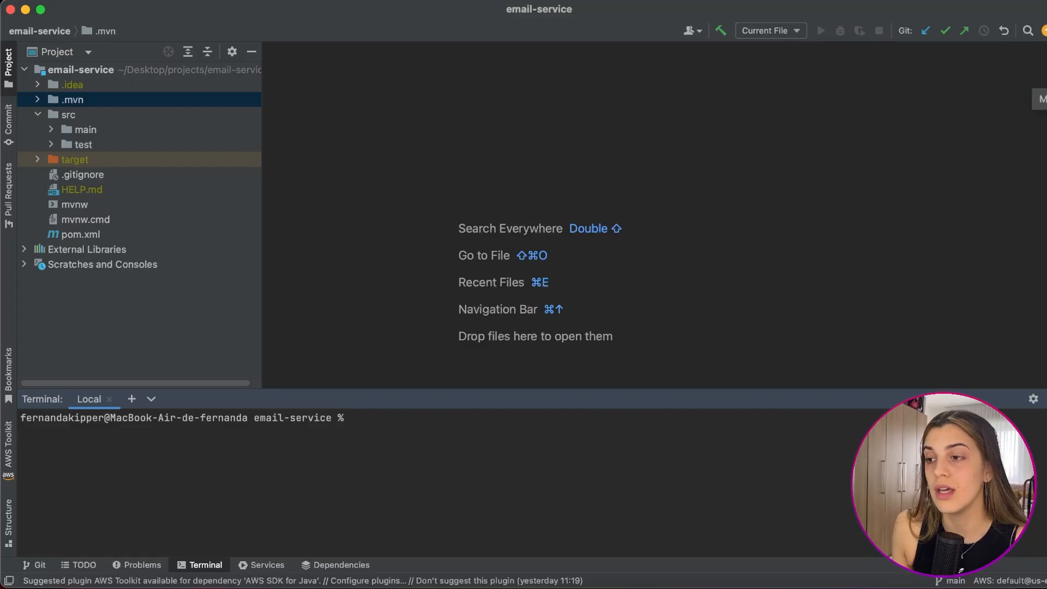
- Run Maven's package lifecycle goal for the email-service project
left_click(1040, 99)
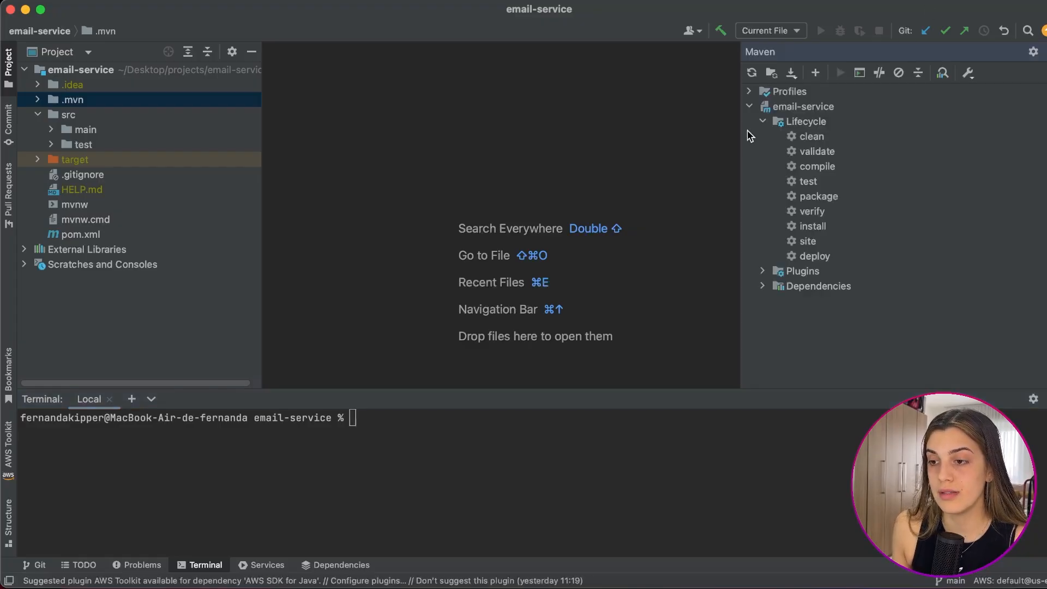
left_click(752, 108)
left_click(750, 107)
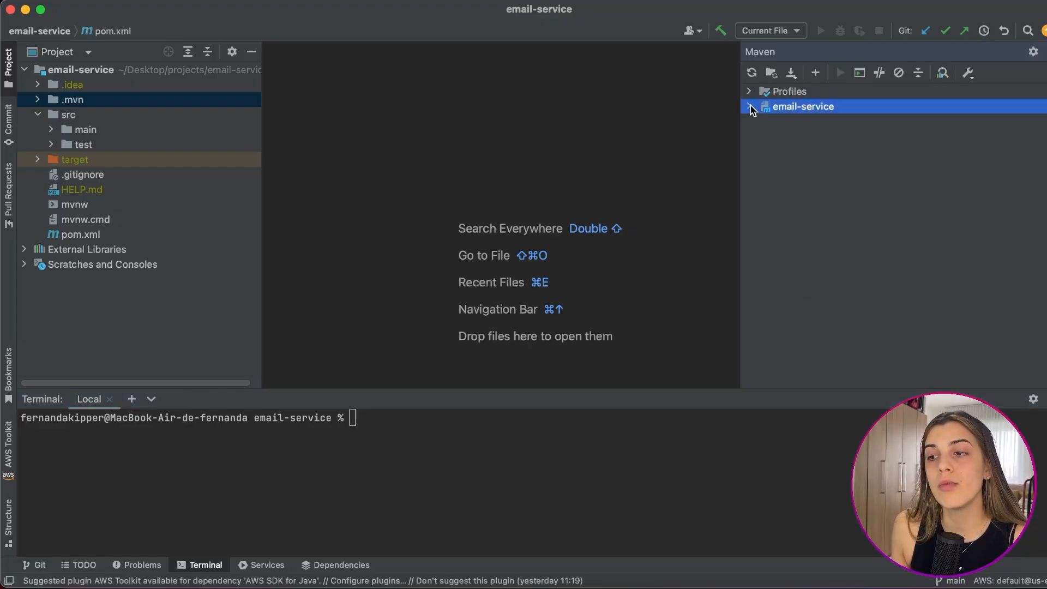
left_click(749, 110)
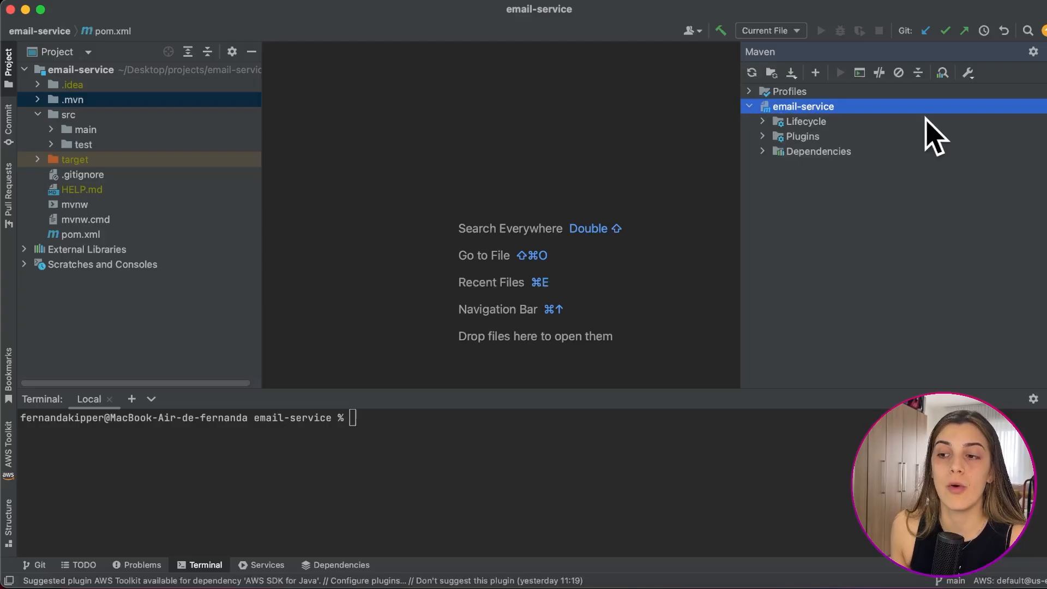
left_click(762, 122)
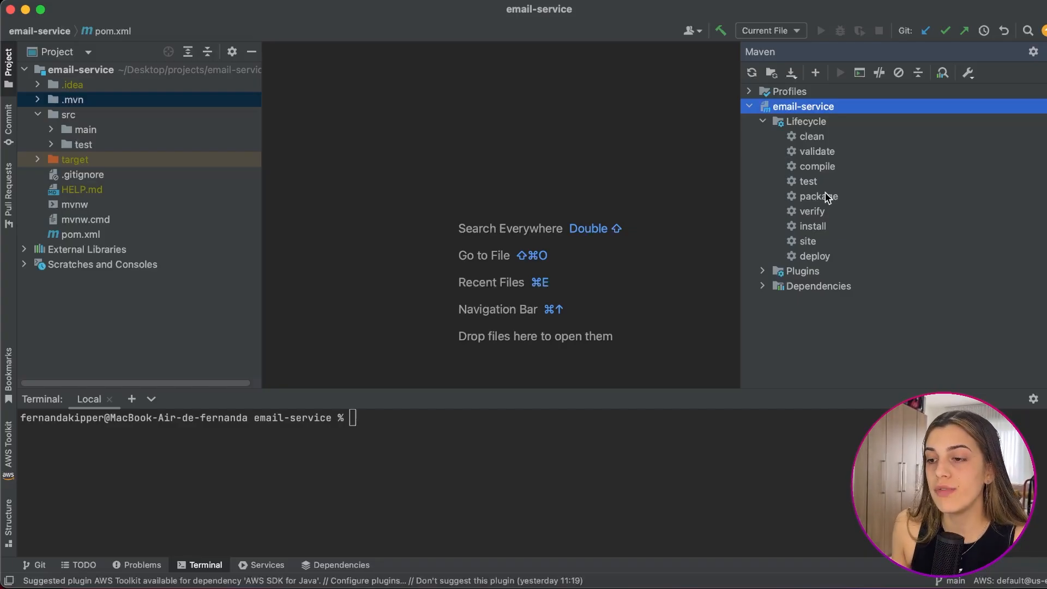
left_click(819, 198)
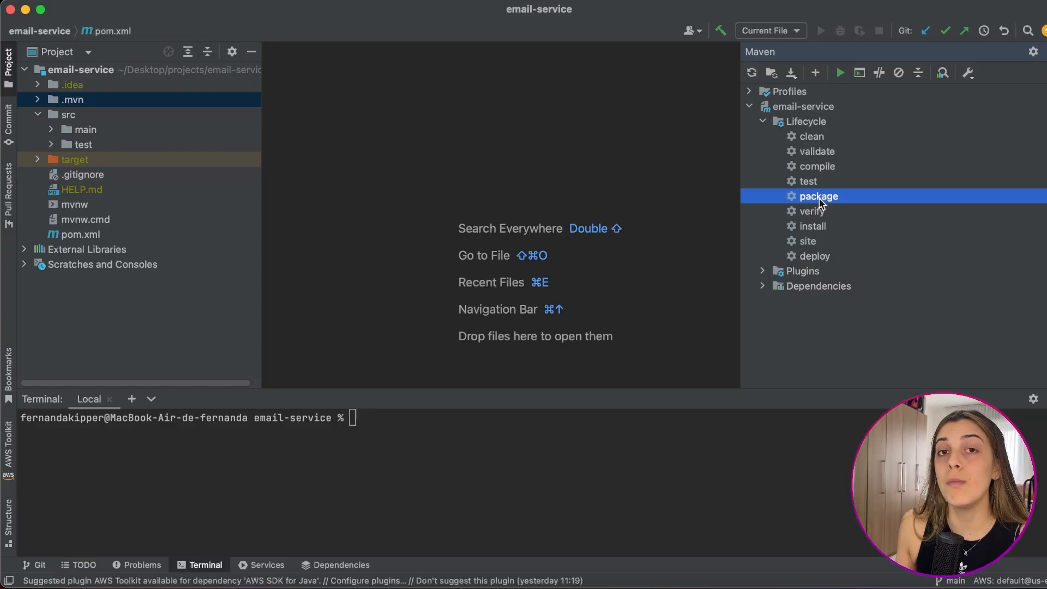
double_click(820, 198)
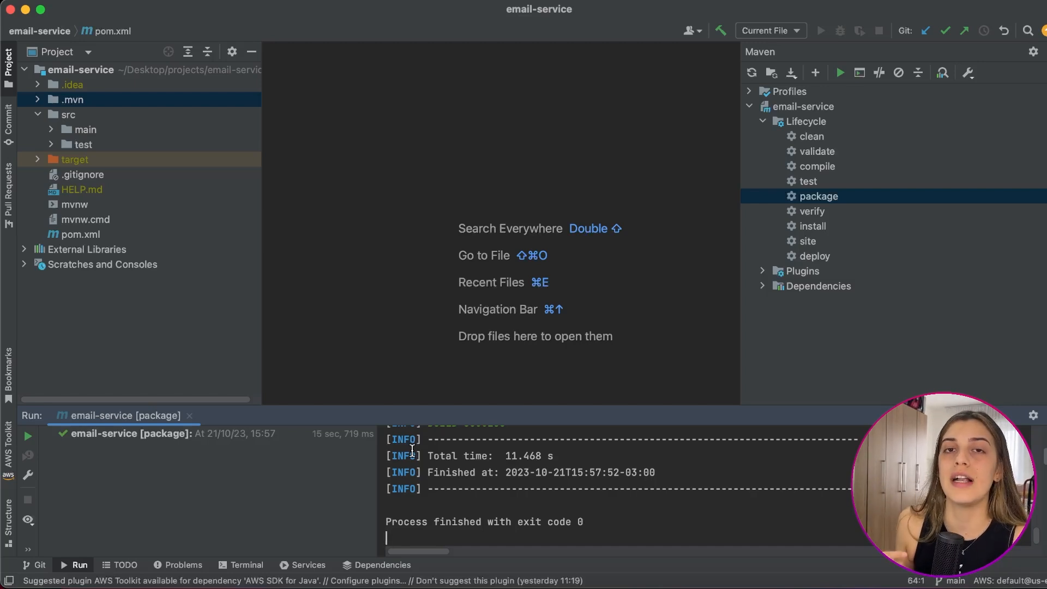
- Check the overall build status near the end of the package run's output
scroll(428, 464, "up", 3)
left_click_drag(431, 483, 480, 486)
left_click(438, 486)
triple_click(438, 486)
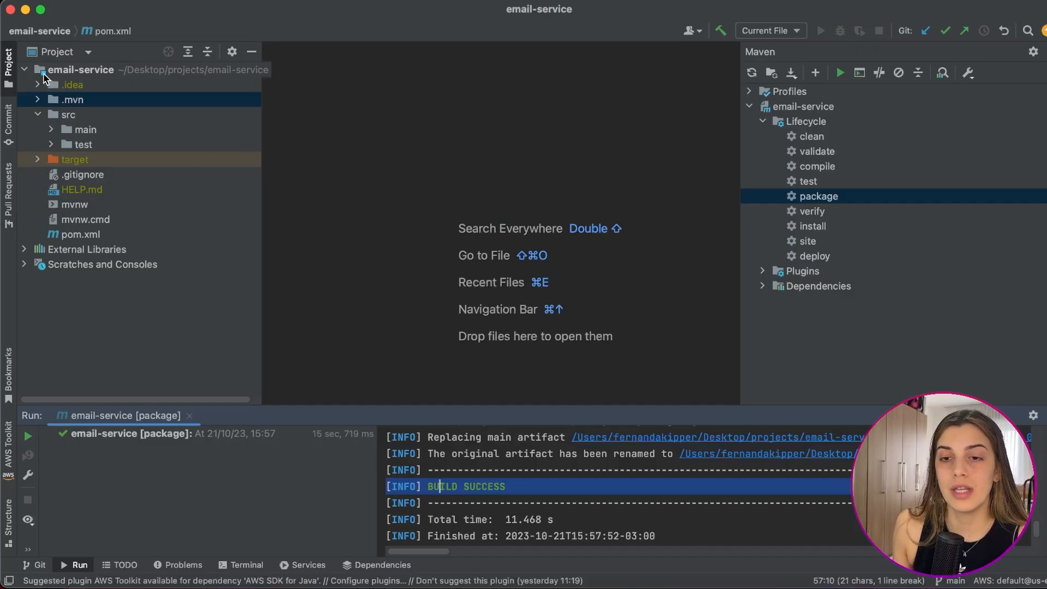
- Collapse the src folder and expand the target folder to list the build artifacts
left_click(37, 115)
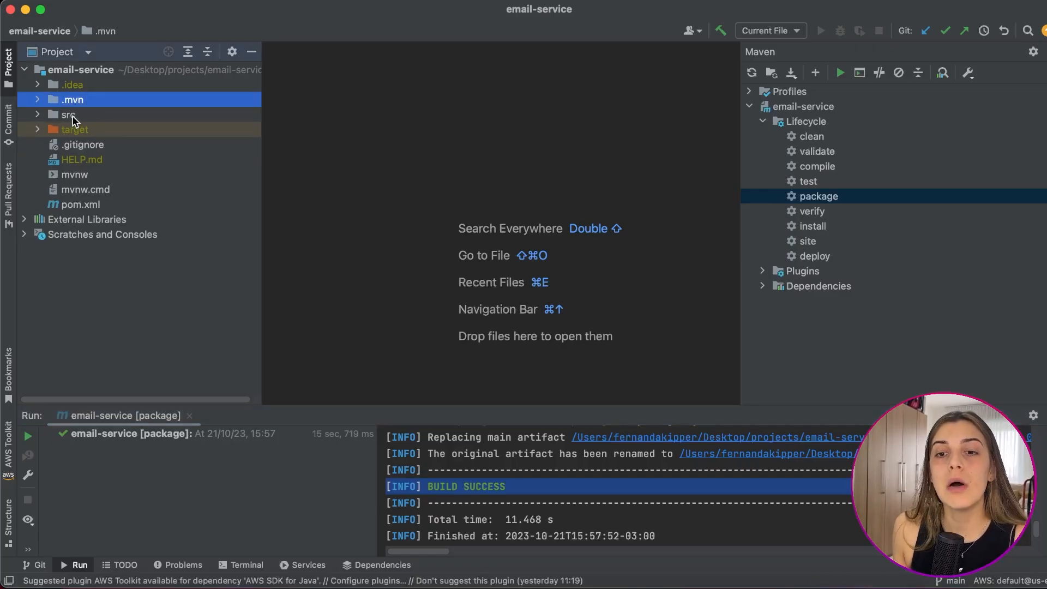
left_click(45, 132)
left_click(39, 131)
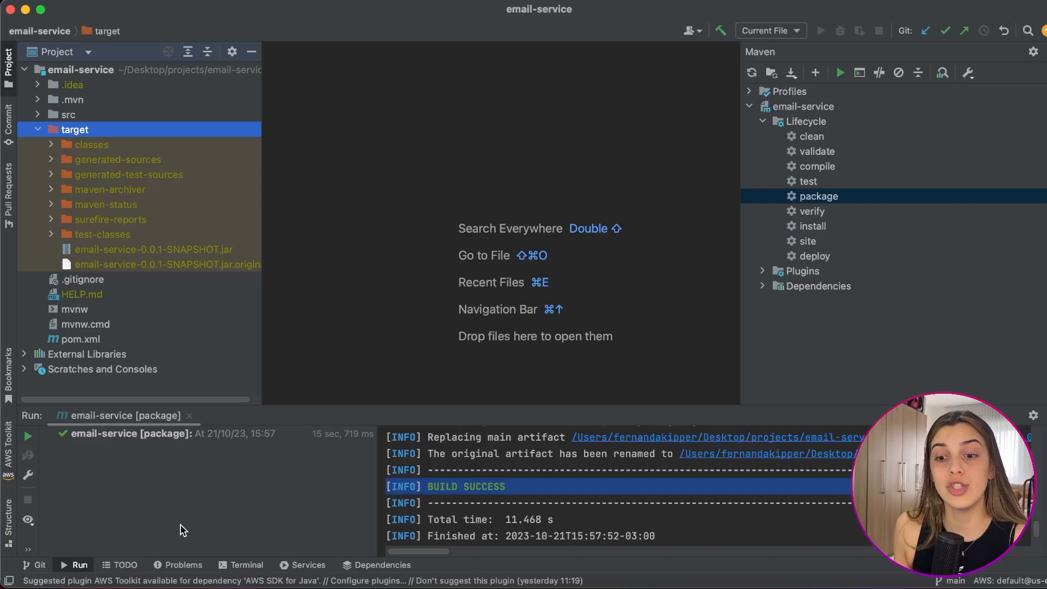
- Start the packaged application from the terminal with java -jar target/email-service-0.0.1-SNAPSHOT.jar
left_click(233, 565)
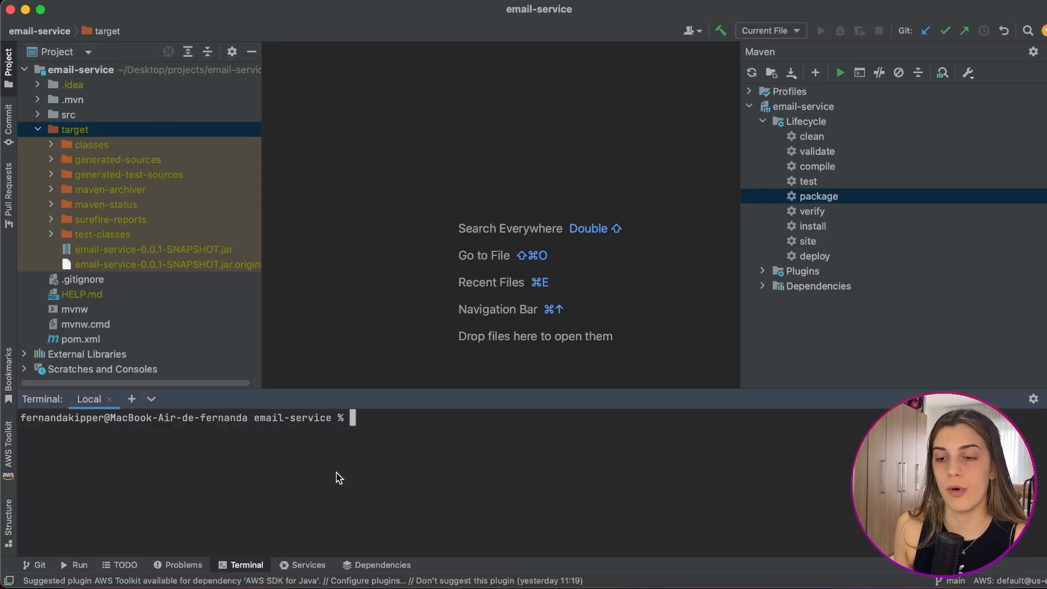
type("java -jar ")
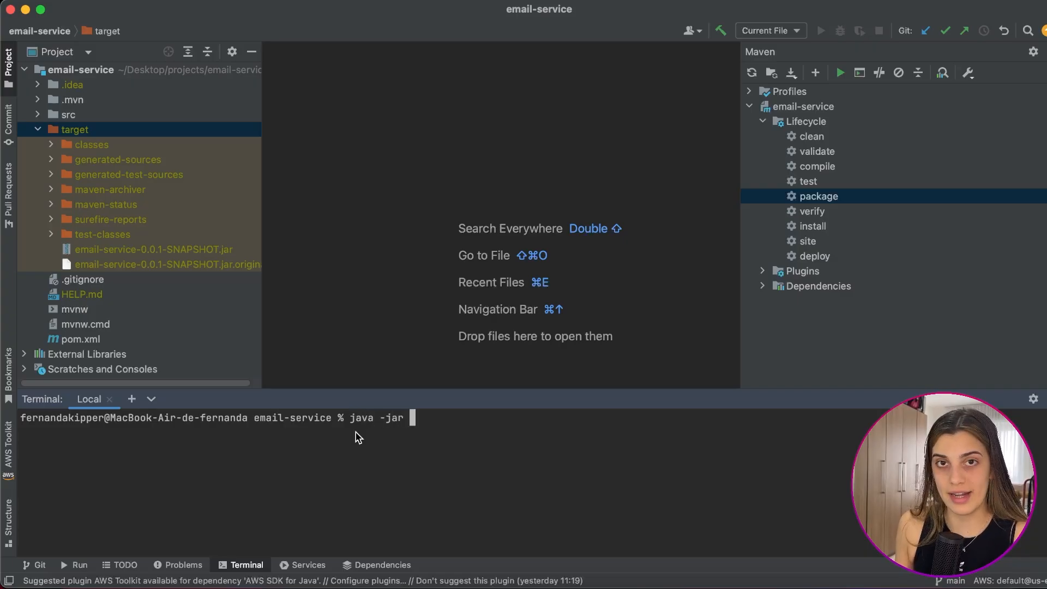
type("targe/")
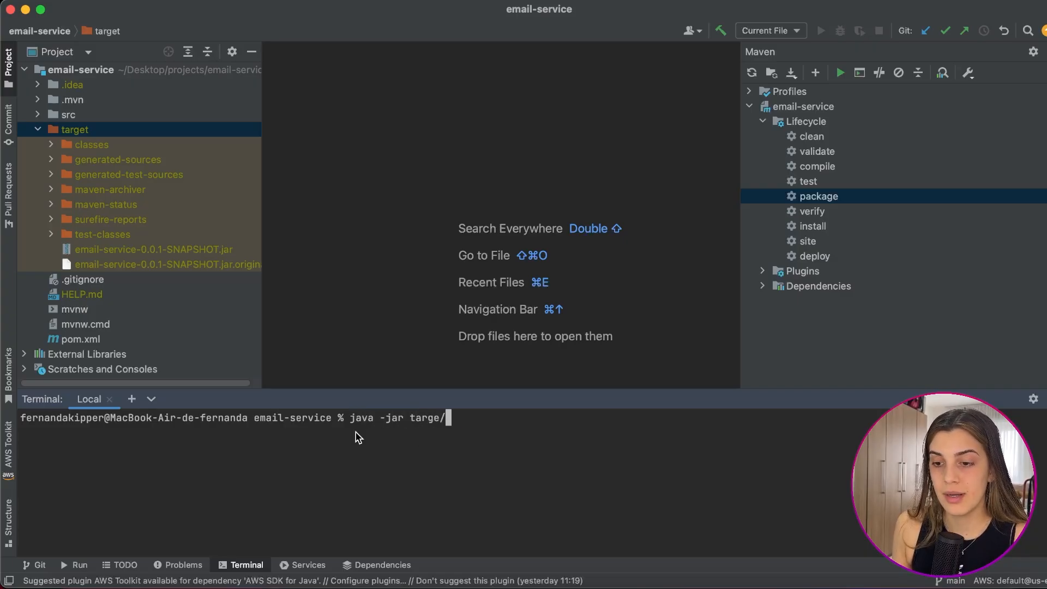
key("BackSpace")
type("t/email")
key("Tab")
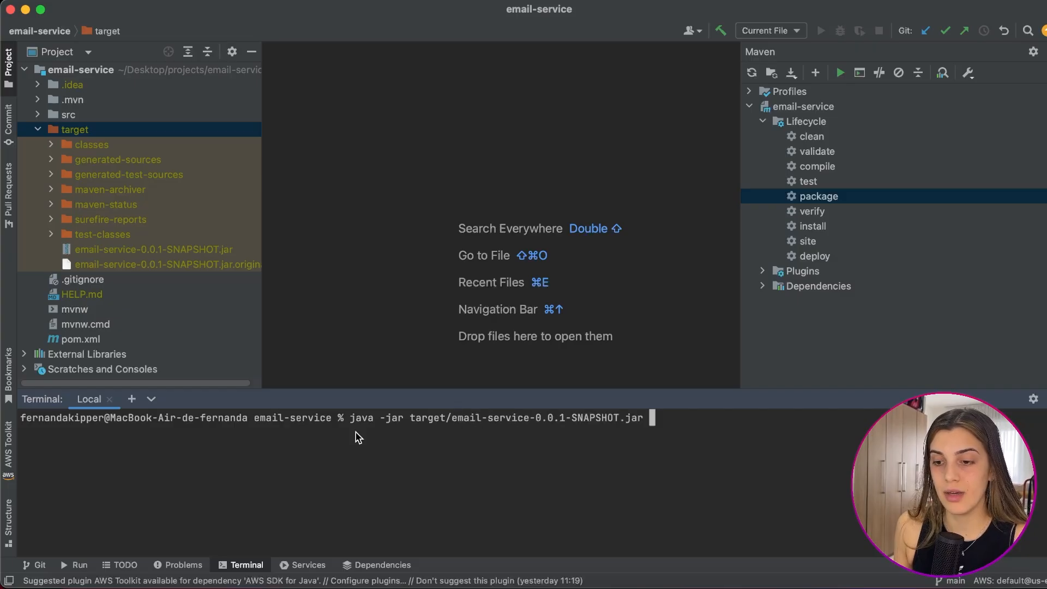
key("BackSpace")
key("BackSpace")
key("BackSpace")
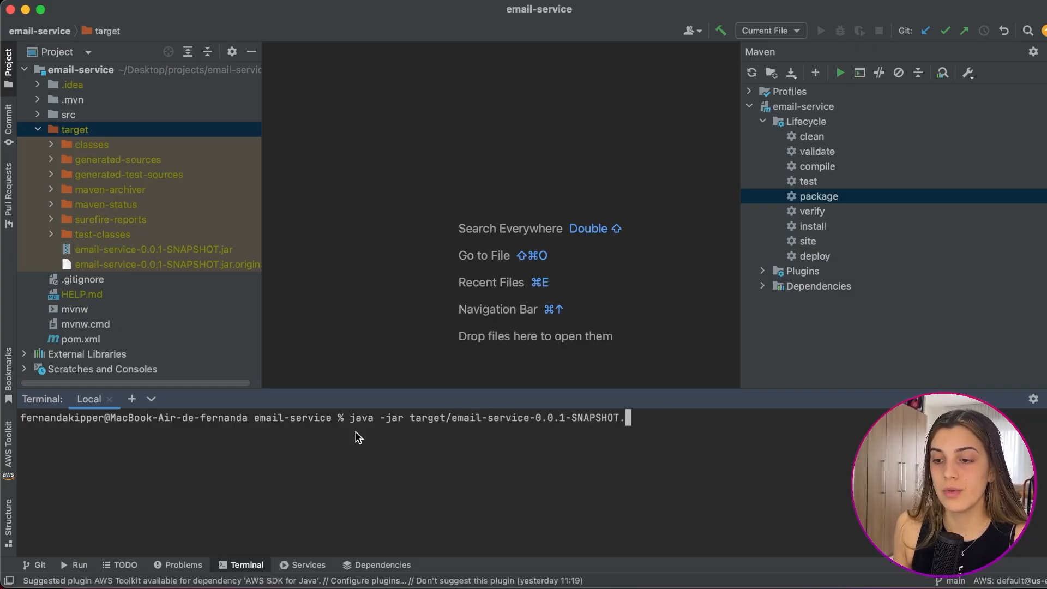
type("ae")
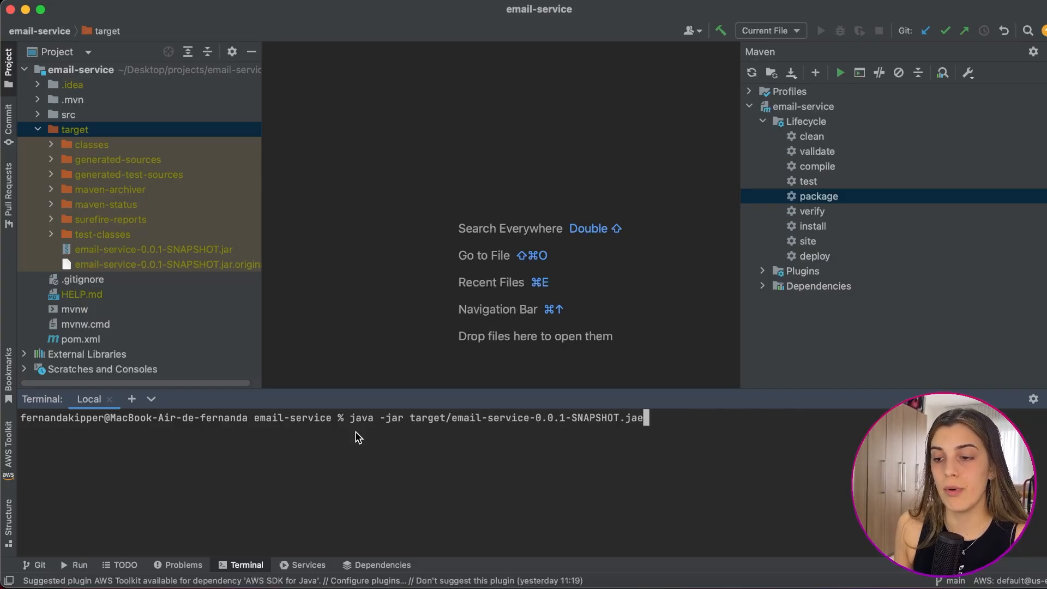
key("BackSpace")
type("r")
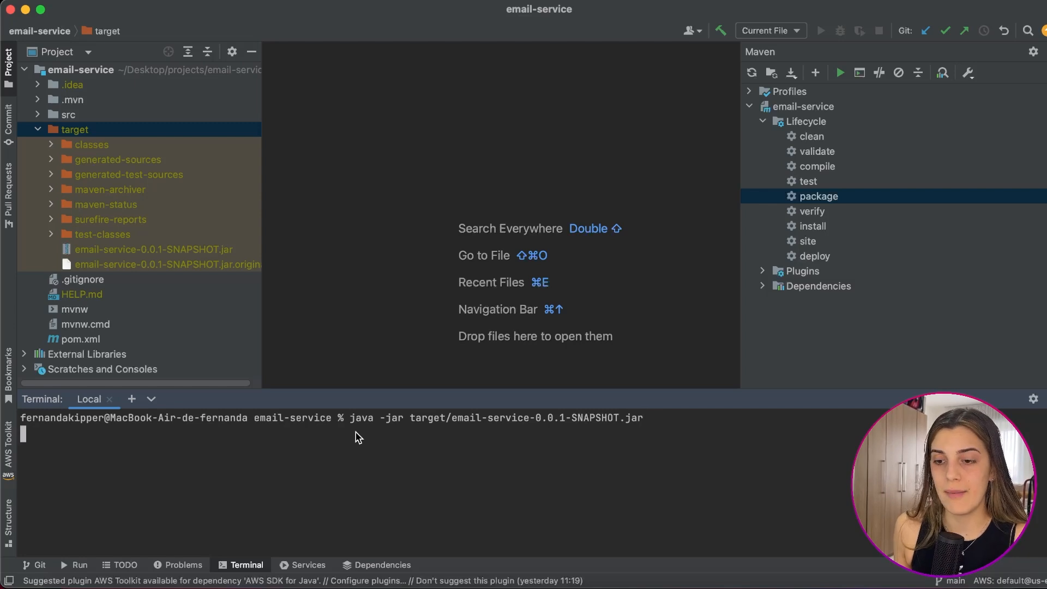
key("Return")
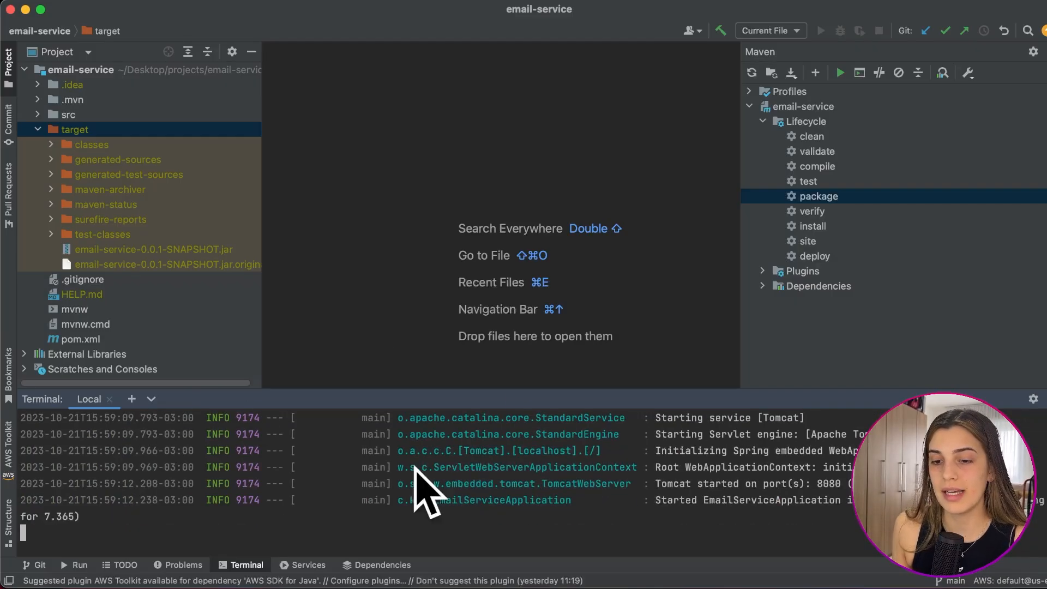
- Check the application's startup log for the port Tomcat is running on
scroll(531, 455, "up", 5)
scroll(489, 436, "down", 5)
left_click_drag(645, 485, 848, 491)
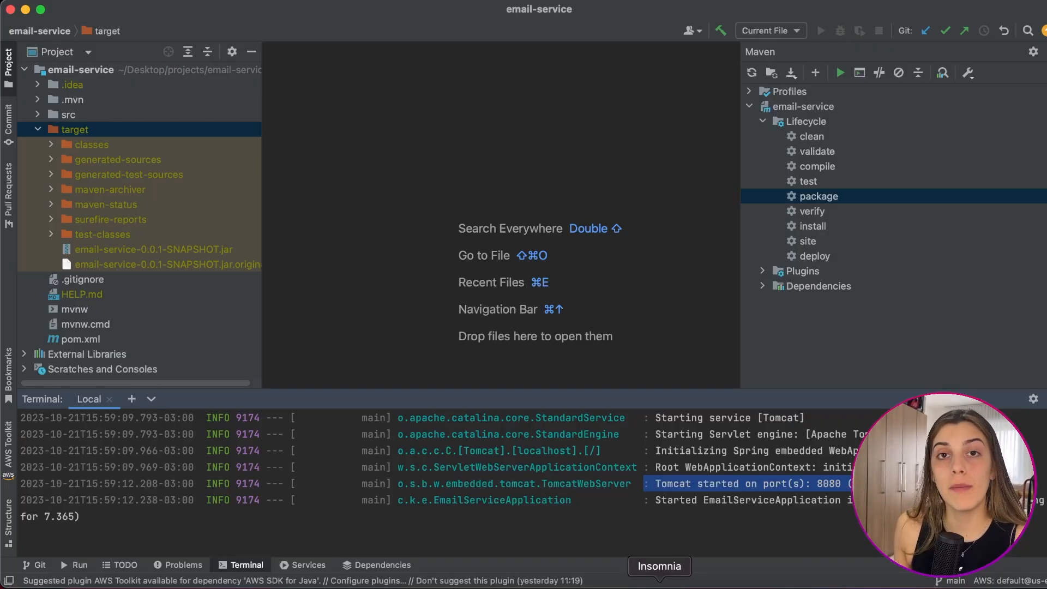
- Switch to Insomnia to review the GET request's localhost:8080/api/teste address, and return to the IDE
left_click(659, 585)
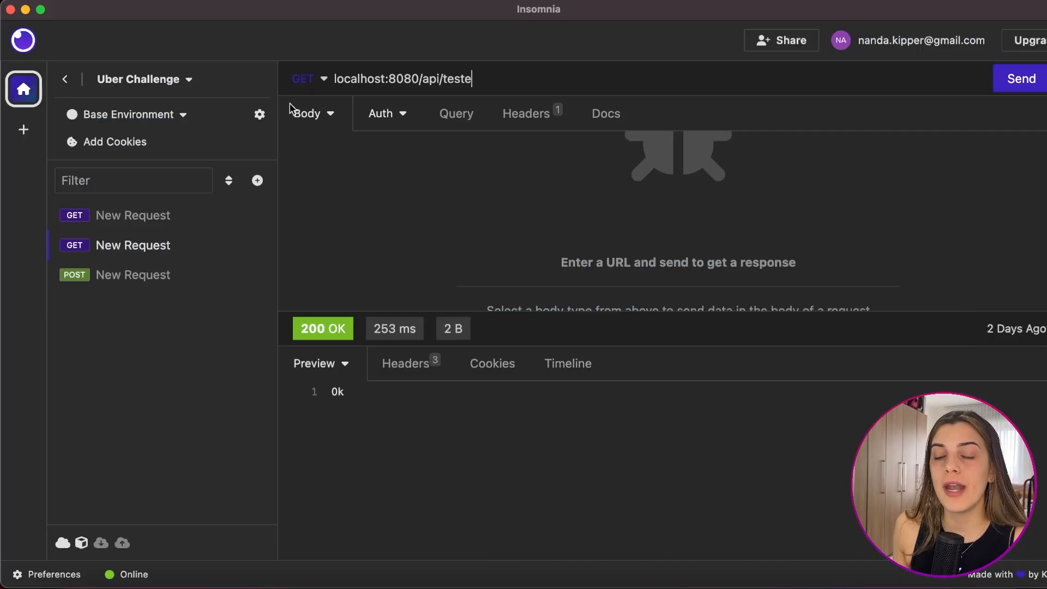
left_click_drag(469, 82, 328, 86)
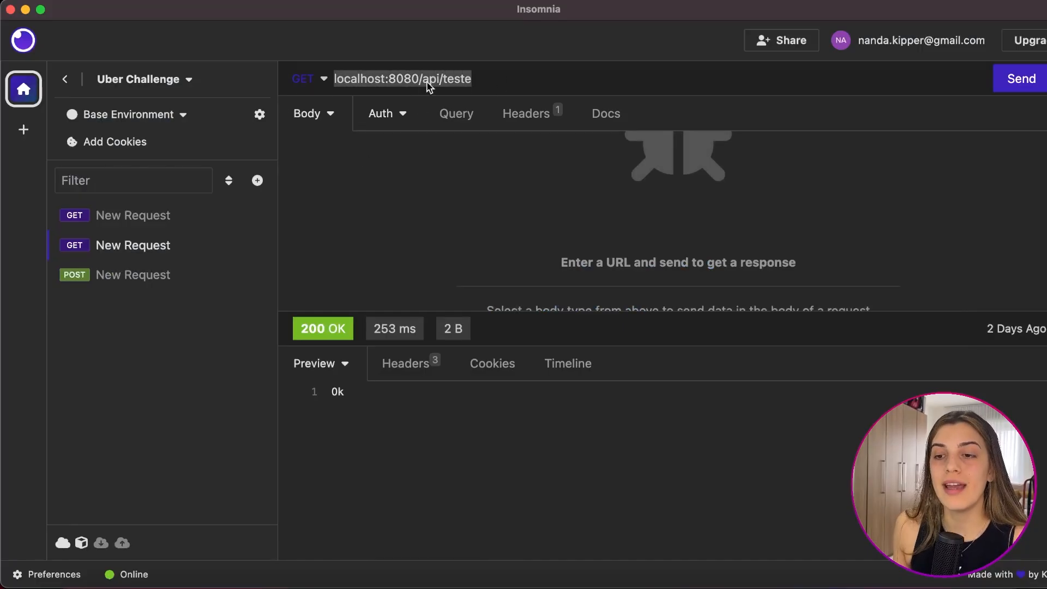
double_click(432, 84)
double_click(452, 83)
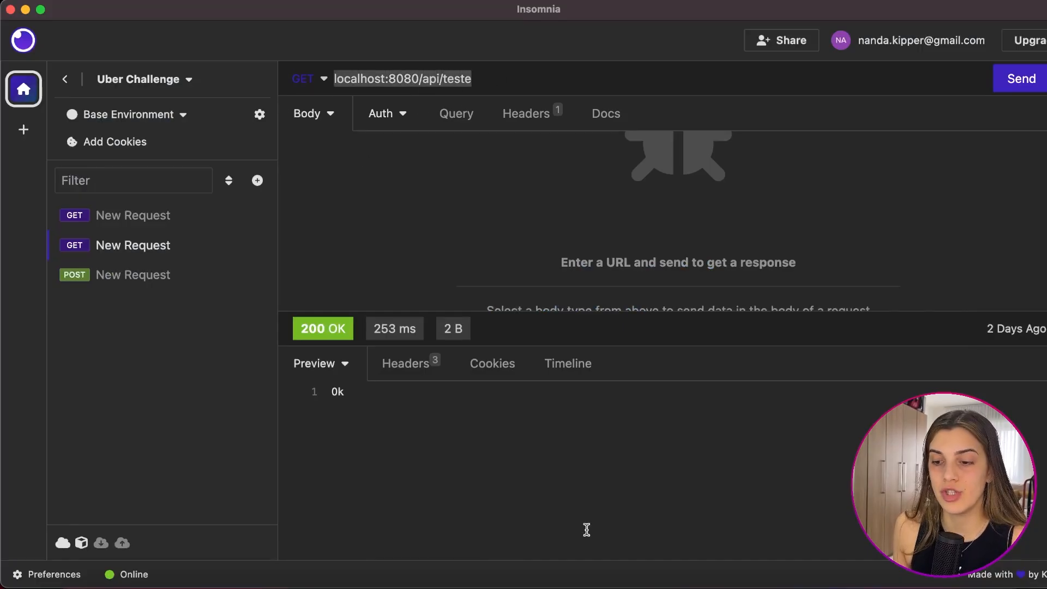
left_click(841, 581)
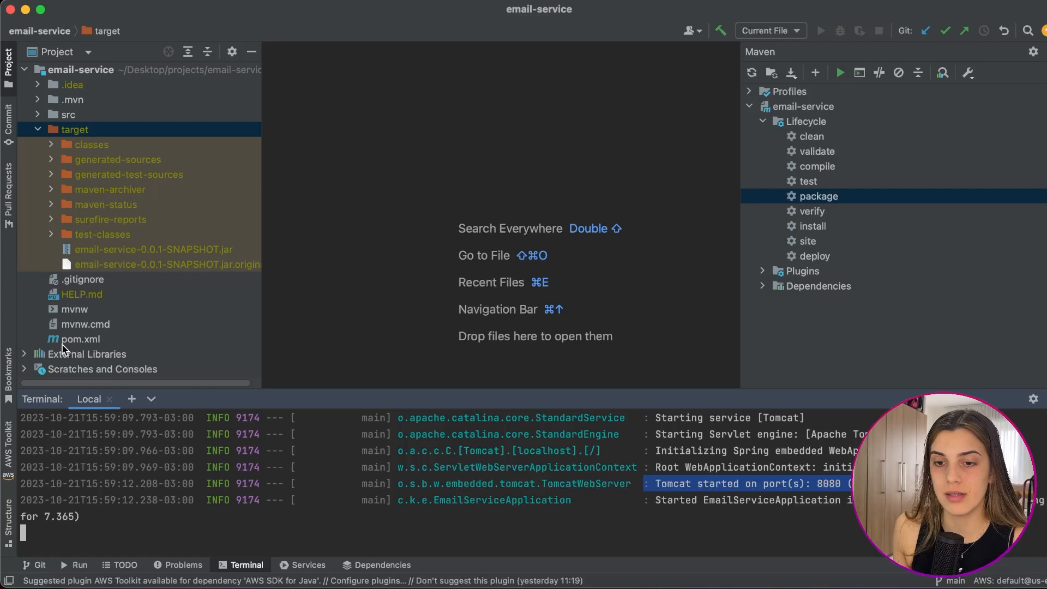
- Open the TestController class from the controllers package under src/main/java and hide the Maven view
left_click(37, 115)
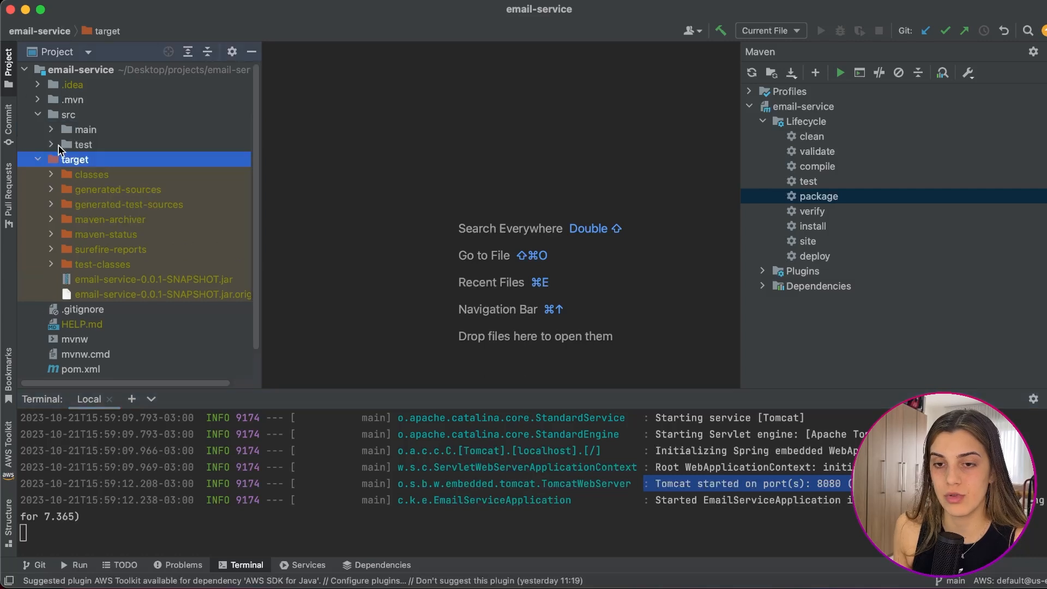
left_click(51, 130)
left_click(64, 146)
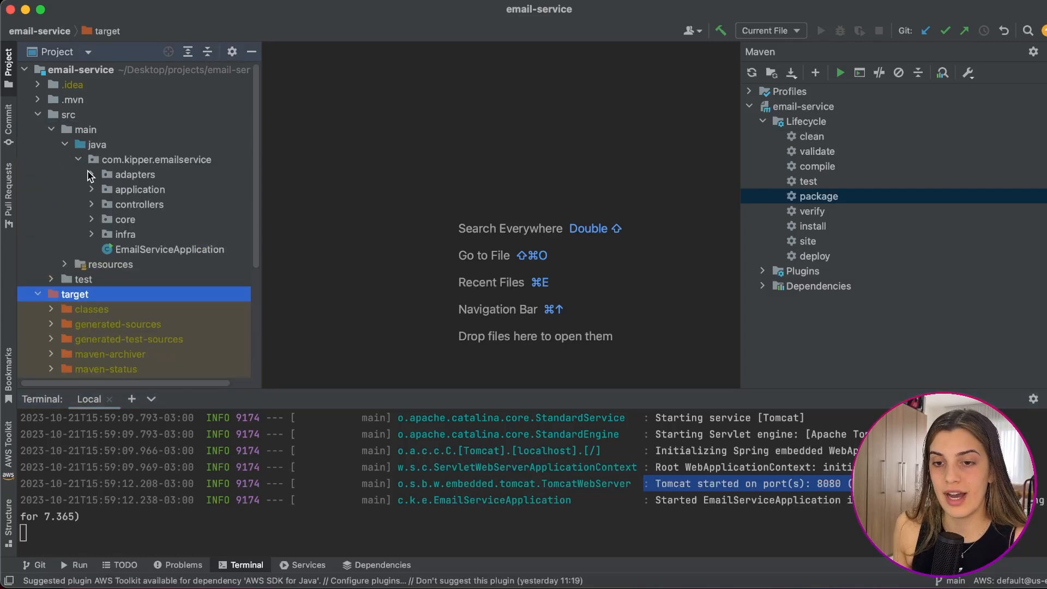
left_click(92, 205)
left_click(93, 206)
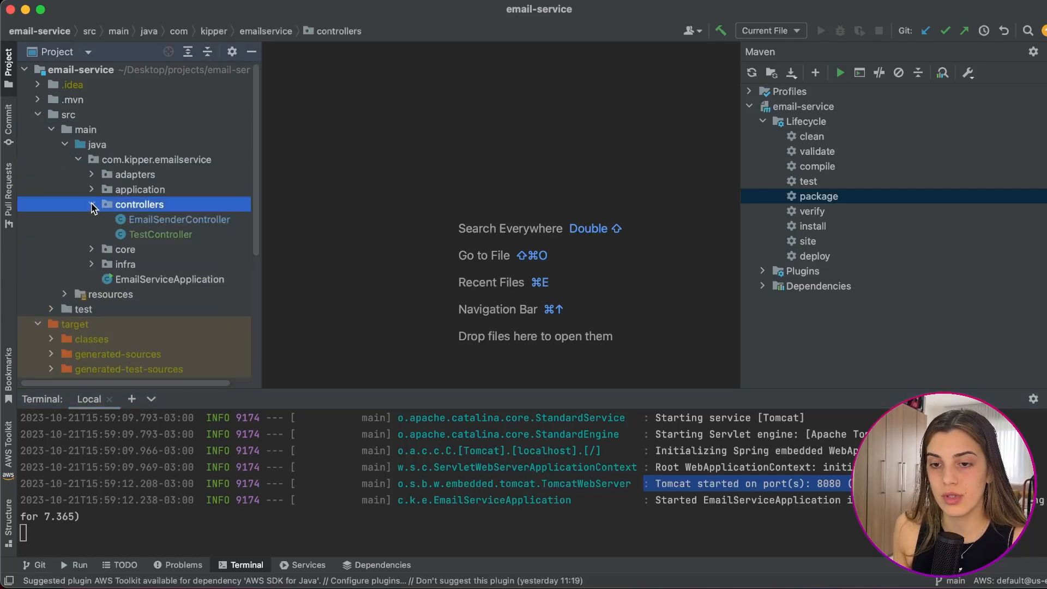
double_click(155, 234)
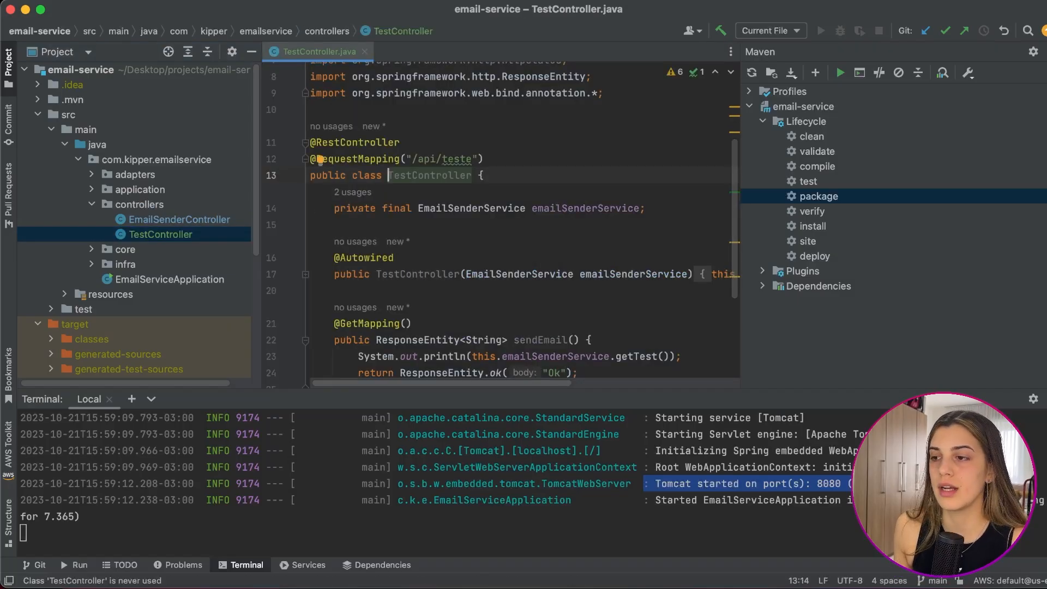
left_click(1046, 52)
- Review TestController's request mapping and the body of its sendEmail GET method
scroll(490, 215, "down", 1)
left_click_drag(370, 155, 532, 178)
scroll(531, 177, "down", 3)
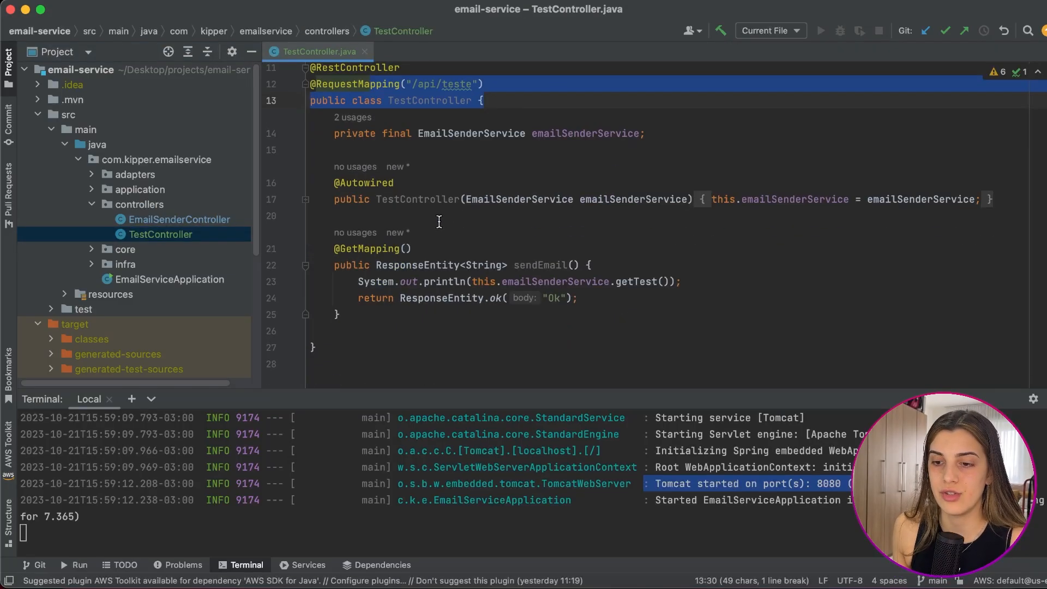
left_click(494, 344)
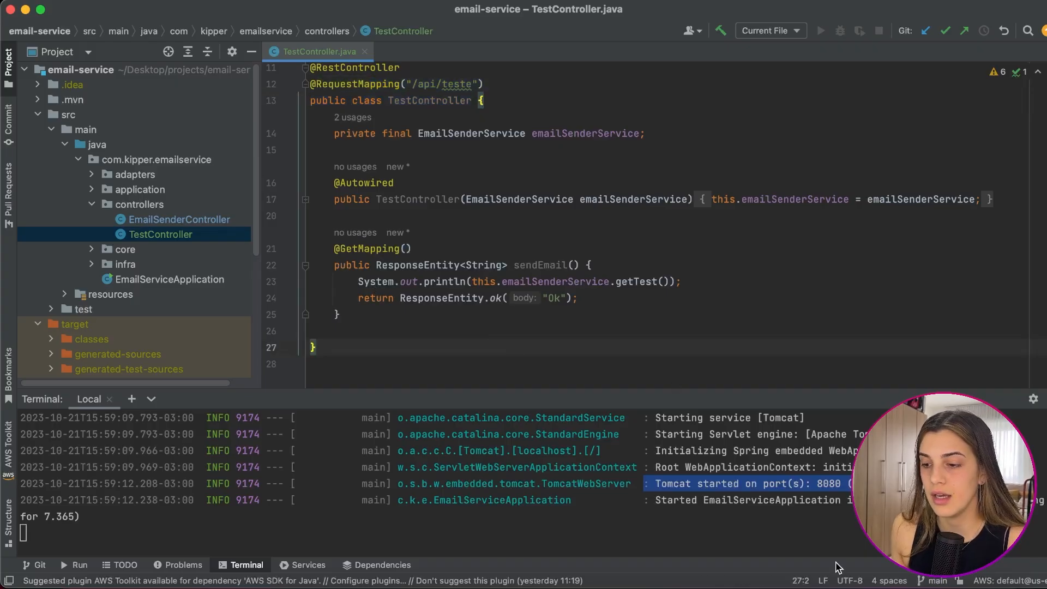
left_click_drag(601, 319, 401, 281)
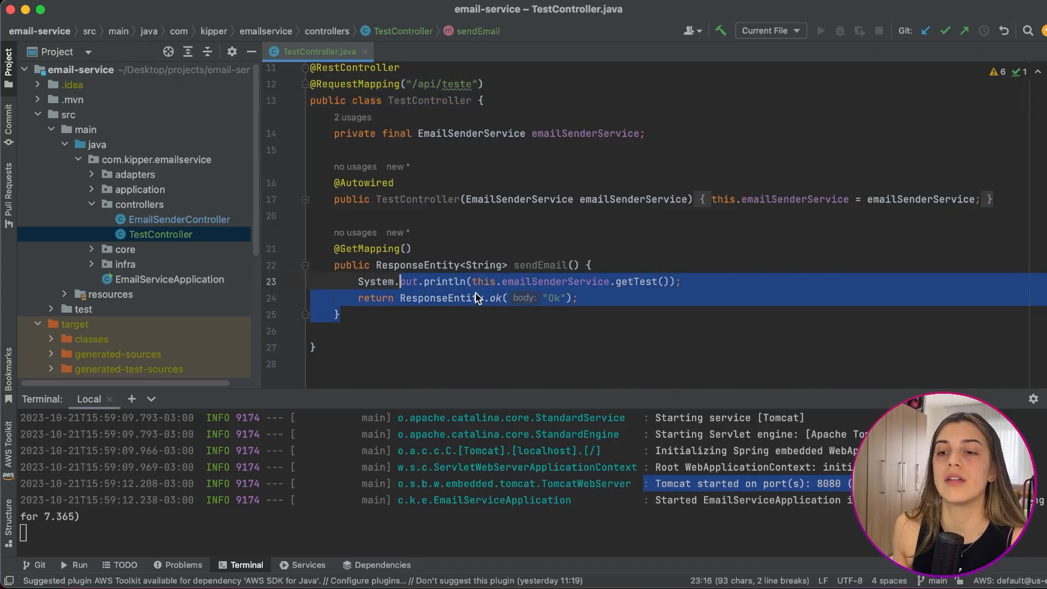
double_click(474, 299)
left_click(507, 347)
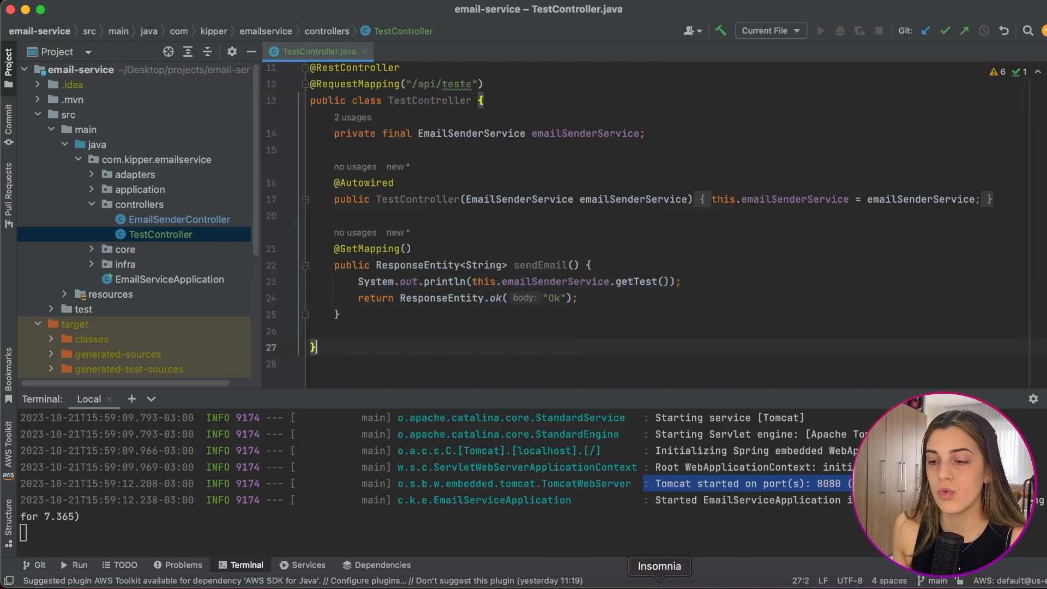
- Send the GET request to localhost:8080/api/teste in Insomnia and check the application log back in the IDE
left_click(659, 584)
left_click(1028, 82)
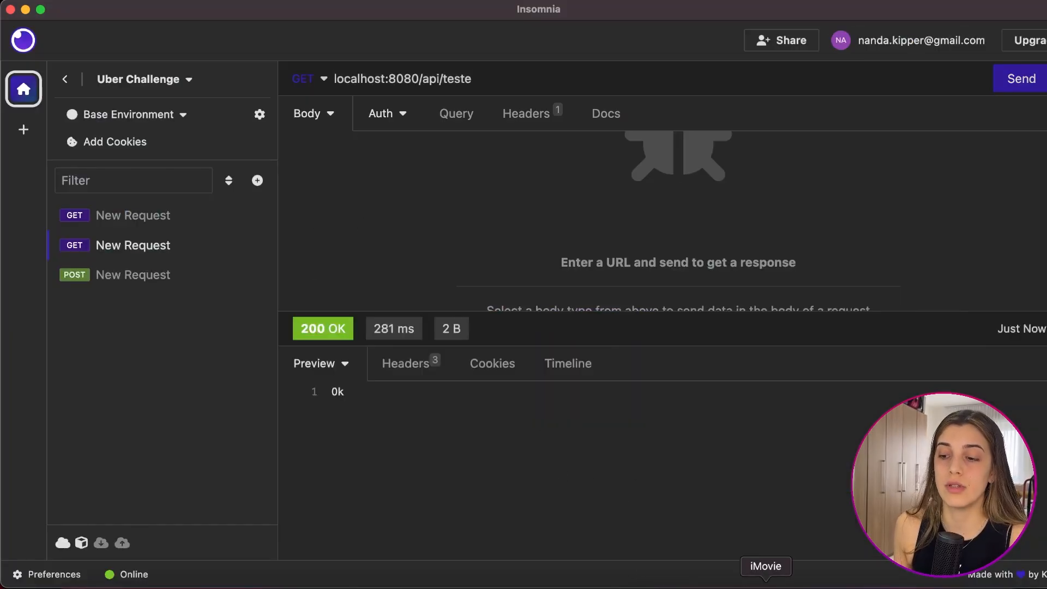
left_click(834, 581)
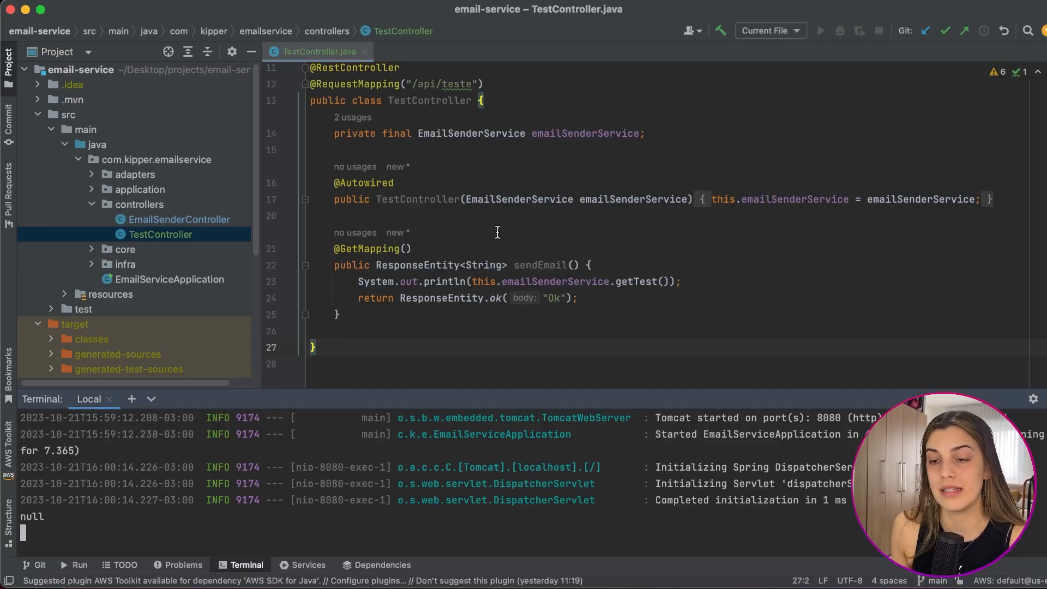
scroll(494, 225, "up", 3)
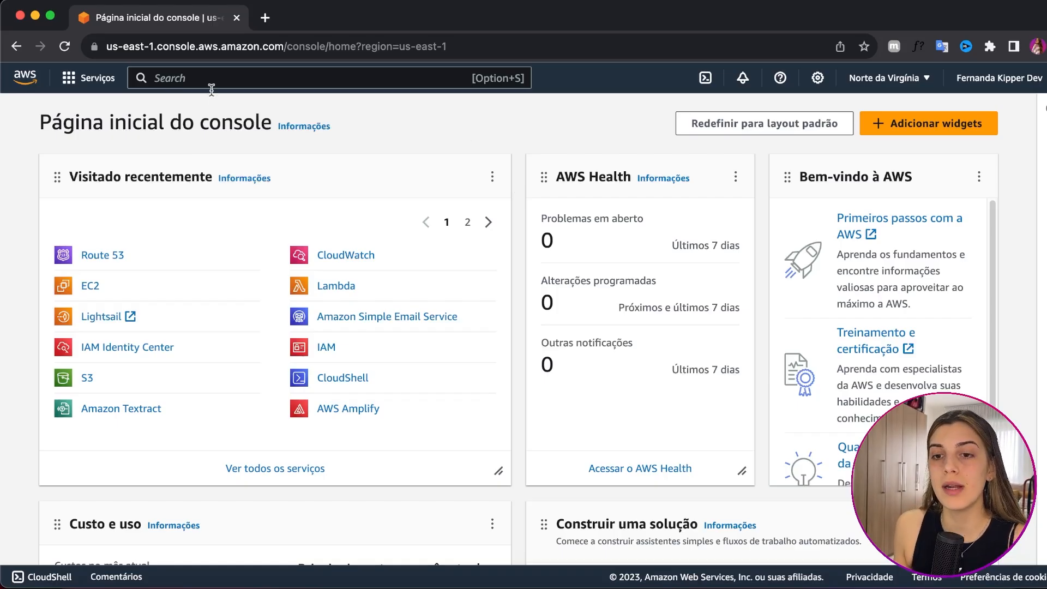
- Search the AWS console for vpc and open the VPC service
left_click(185, 78)
type("vpc")
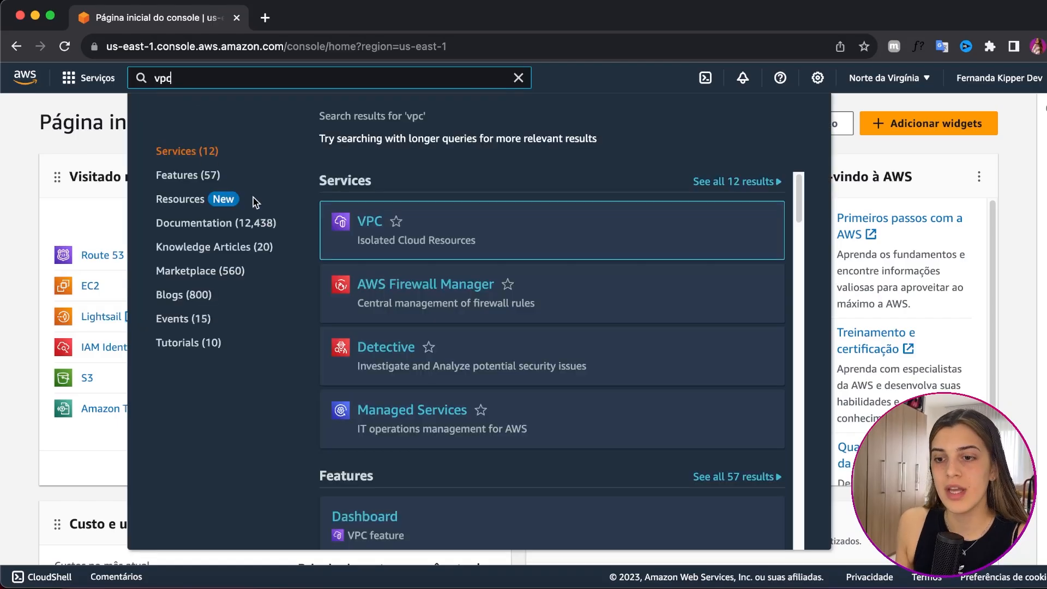
left_click(376, 224)
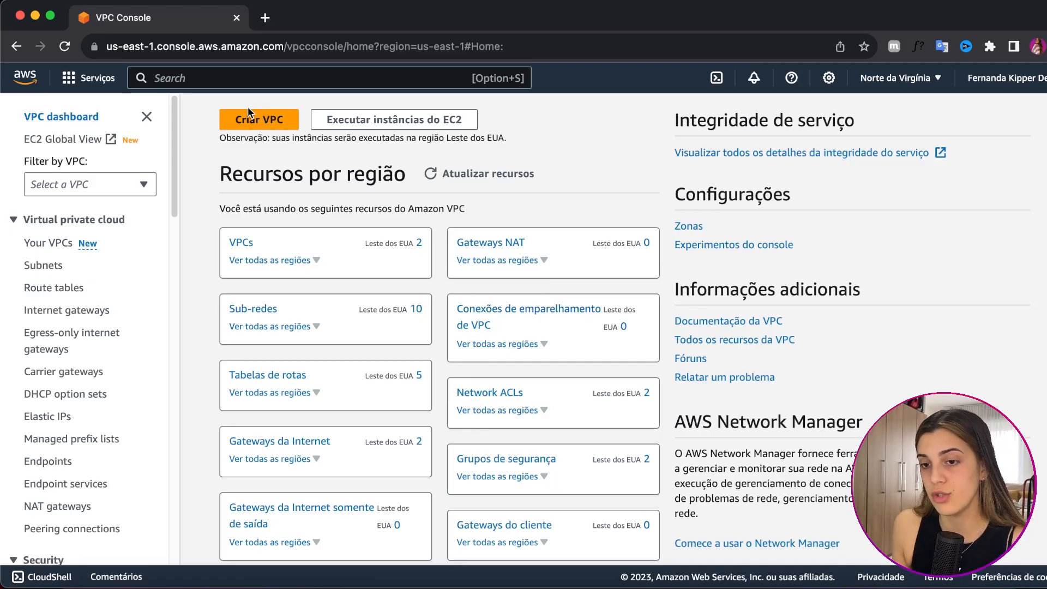
- Open the VPC creation form and examine its resource, name tag, CIDR block, tenancy and availability zone settings
left_click(262, 119)
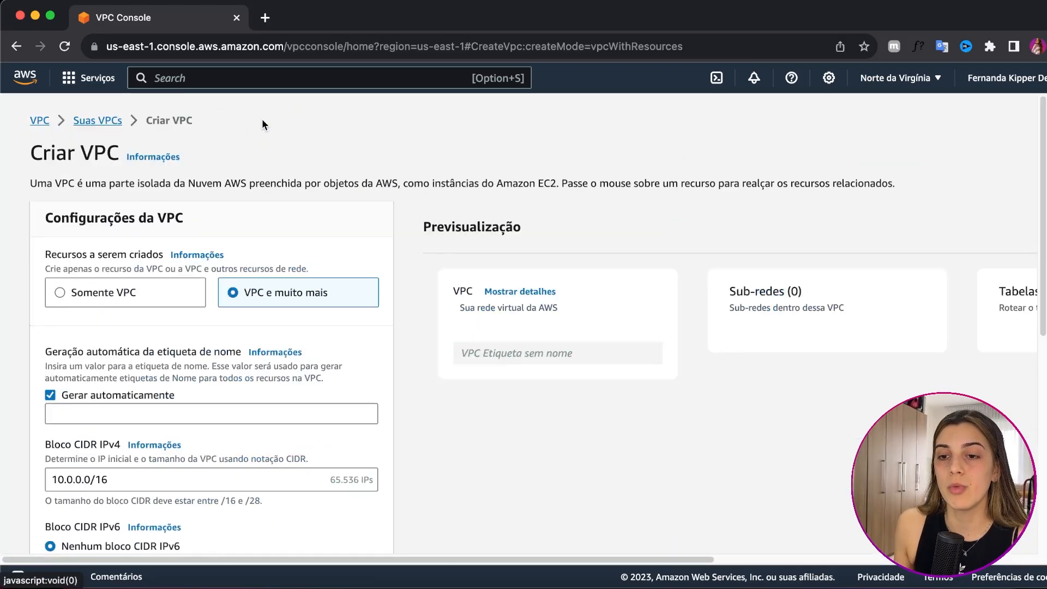
scroll(274, 163, "down", 2)
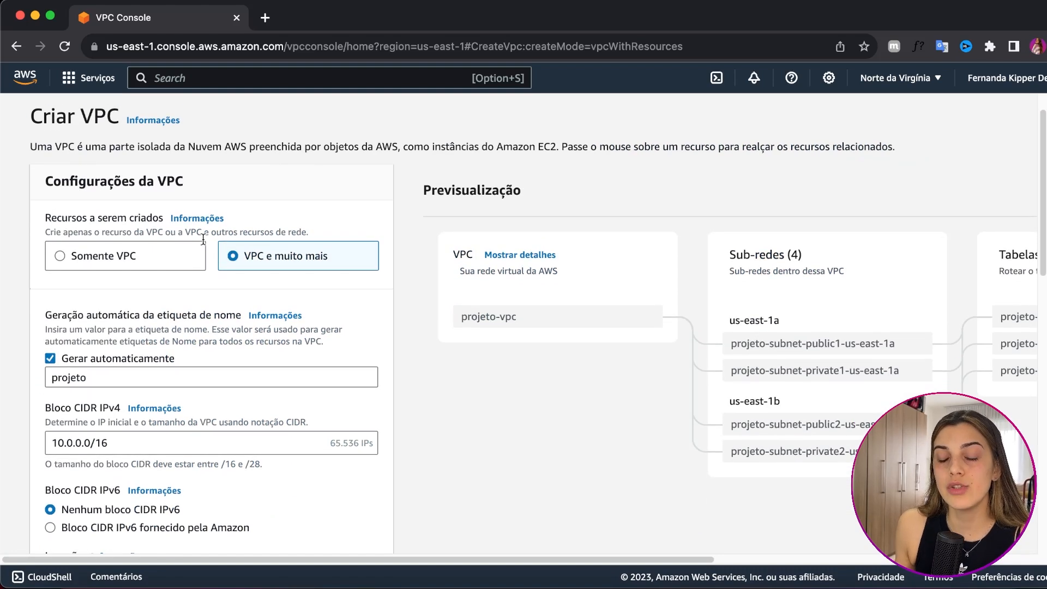
scroll(280, 237, "down", 2)
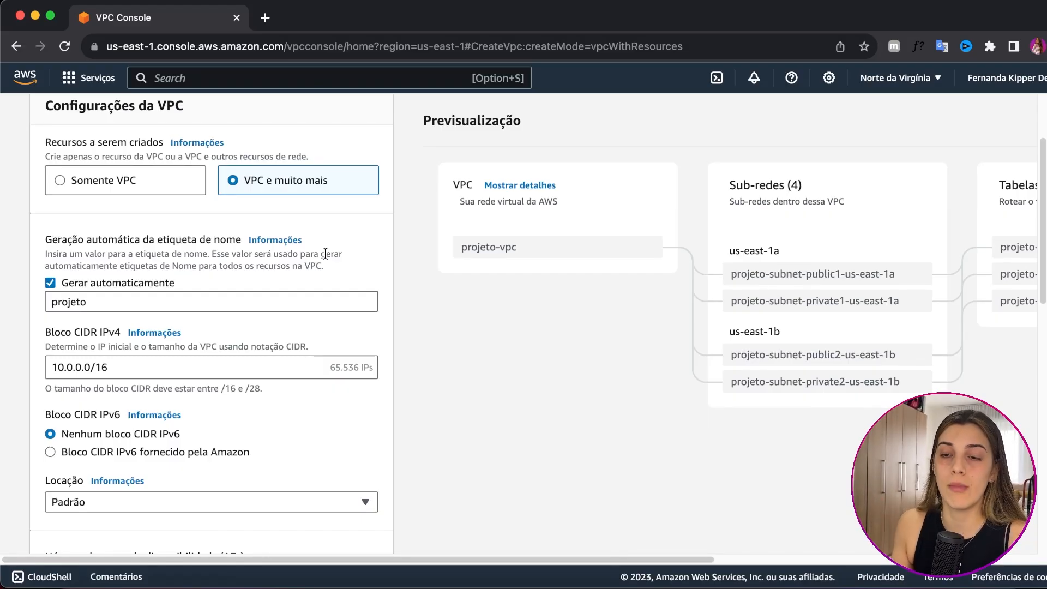
scroll(316, 268, "up", 2)
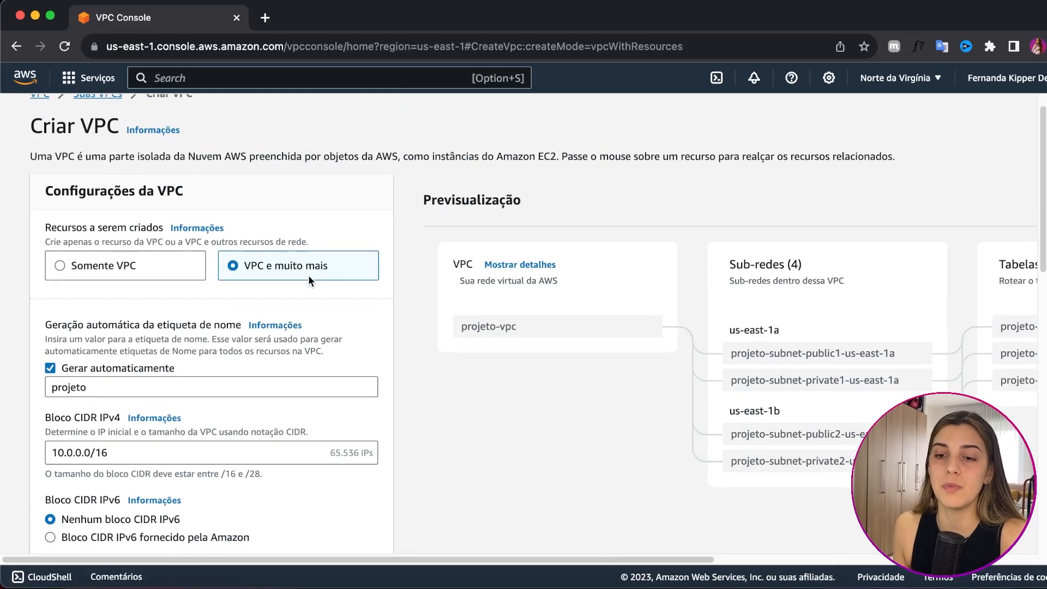
scroll(306, 275, "down", 4)
scroll(293, 274, "up", 3)
scroll(218, 208, "up", 1)
scroll(287, 250, "down", 2)
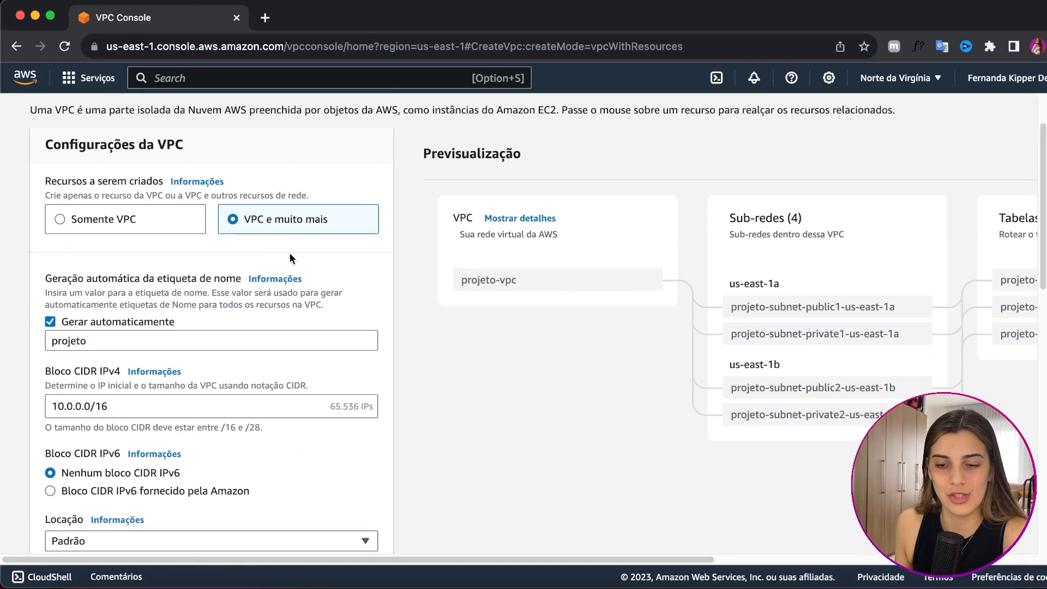
scroll(290, 254, "down", 7)
scroll(291, 267, "down", 6)
scroll(297, 273, "up", 12)
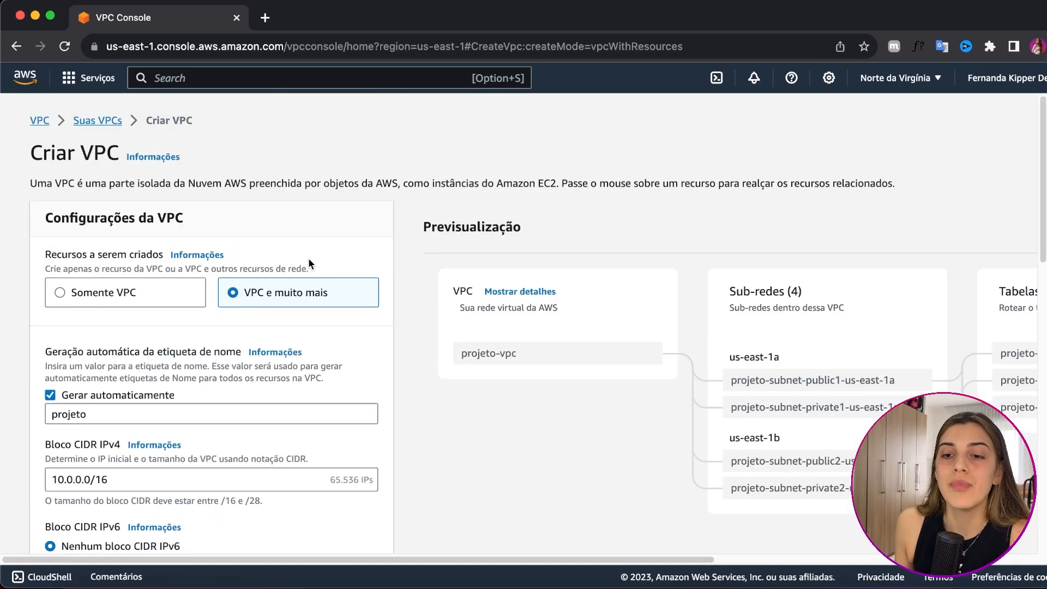
scroll(151, 338, "down", 7)
scroll(147, 335, "up", 3)
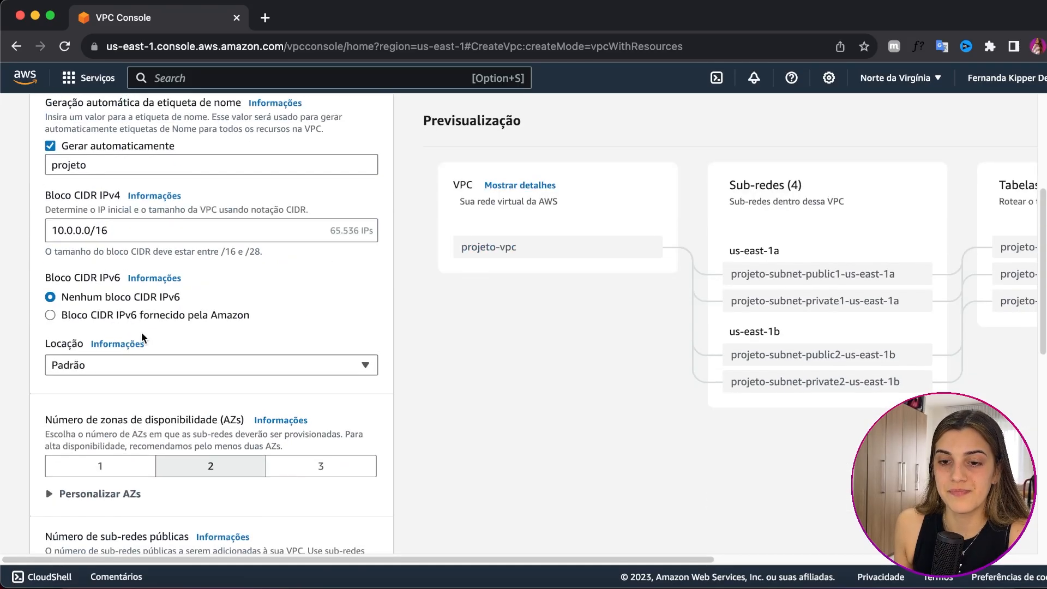
- Set the automatically generated name tag to minha-api-email and create the VPC with the other settings at their defaults
scroll(142, 338, "up", 4)
scroll(103, 334, "down", 1)
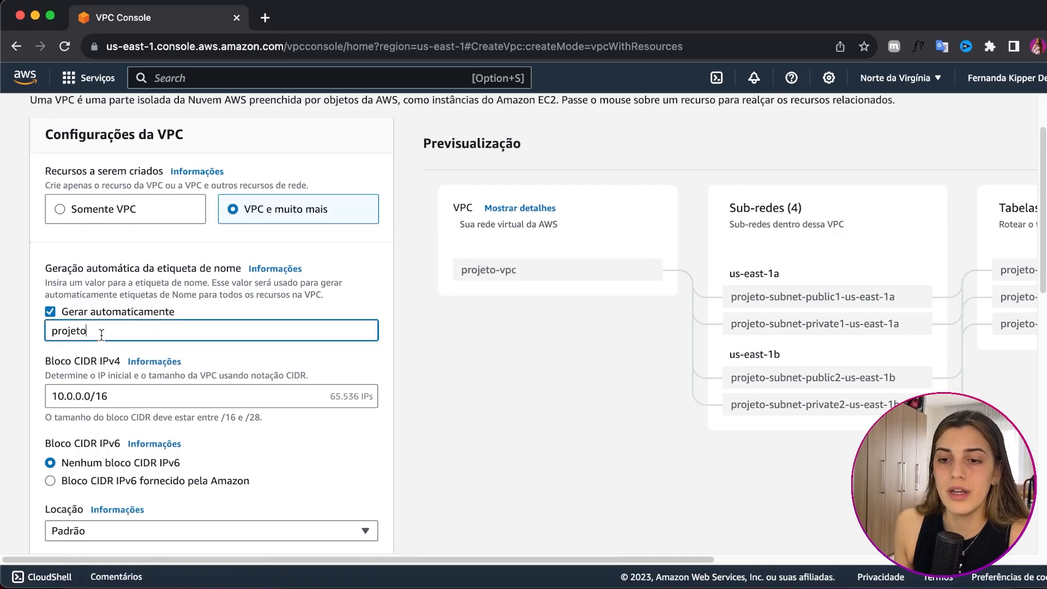
double_click(101, 335)
key("BackSpace")
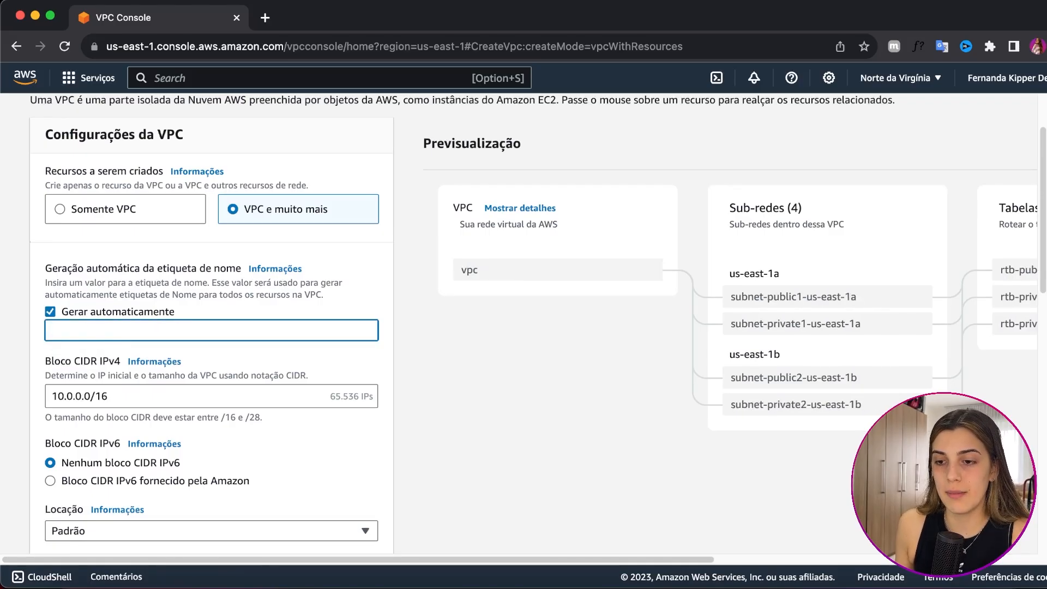
type("minha-api-")
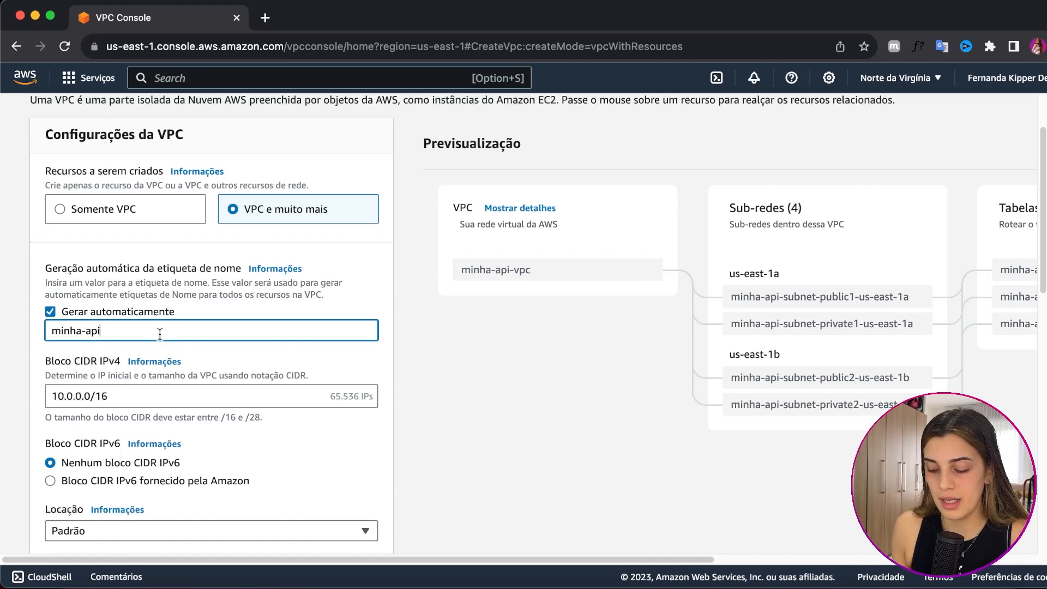
type("email")
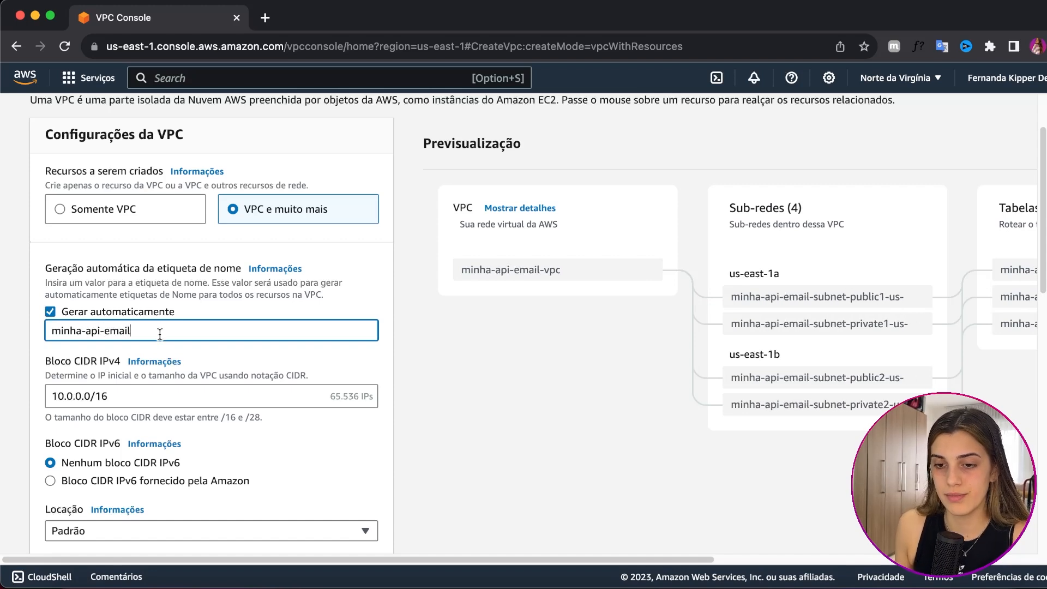
left_click(211, 356)
scroll(275, 289, "down", 15)
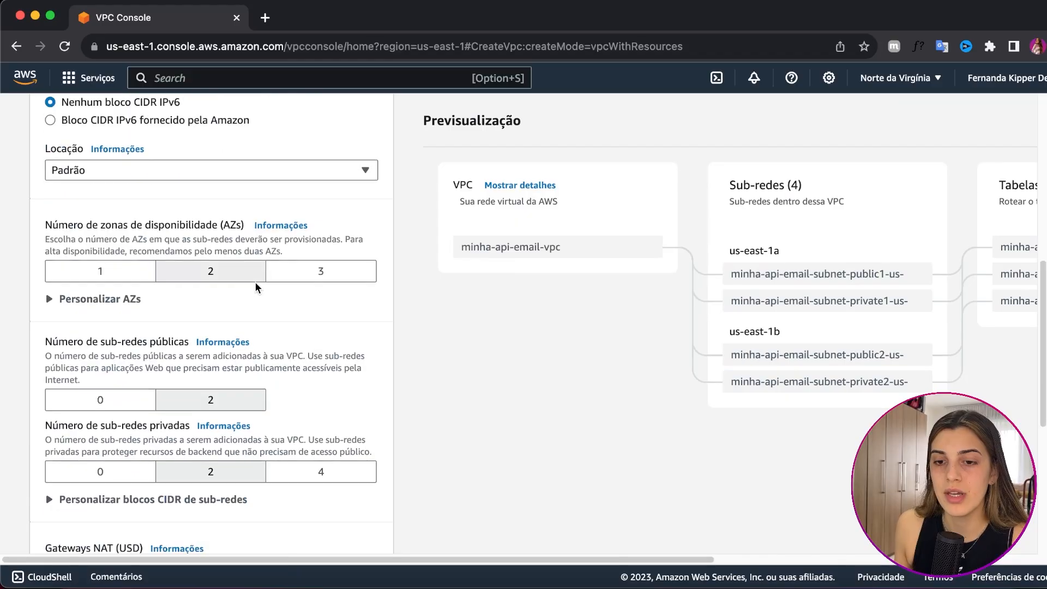
left_click(351, 521)
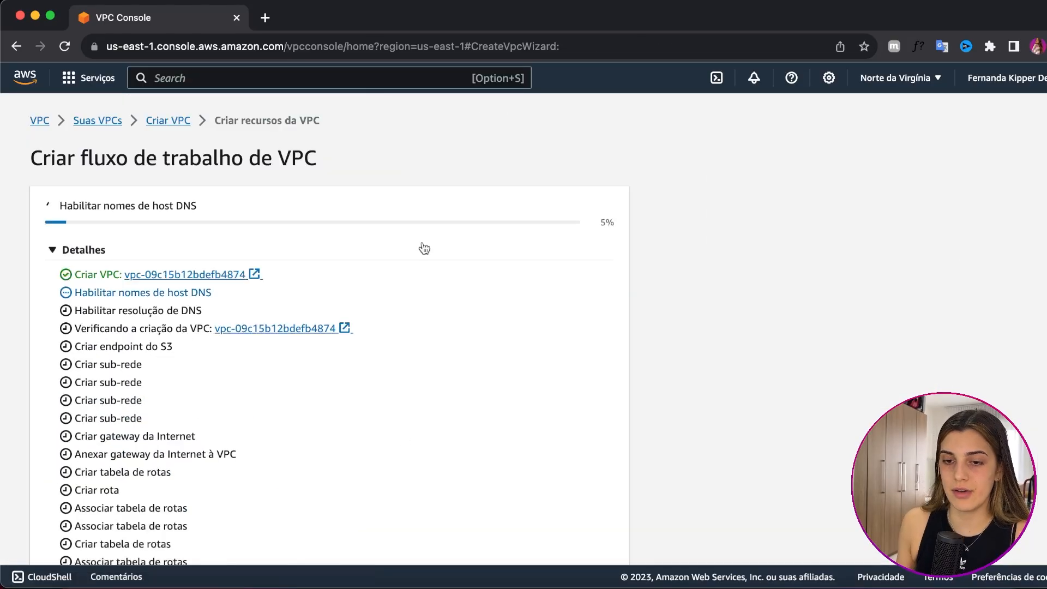
- Review the creation workflow's list of VPC resources and open the details of the new VPC
scroll(327, 272, "down", 1)
scroll(211, 279, "down", 3)
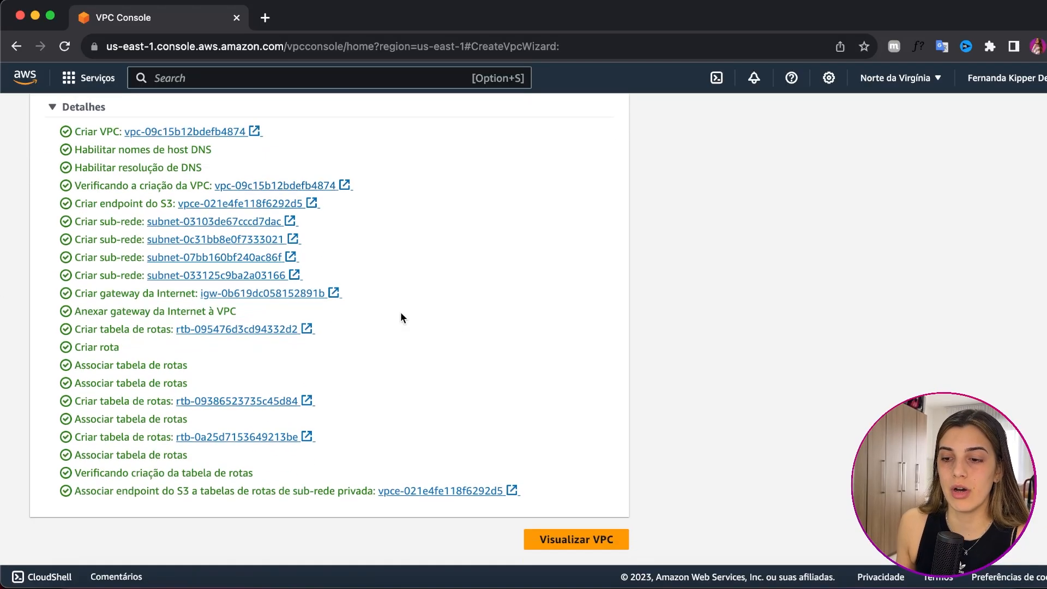
scroll(366, 423, "up", 5)
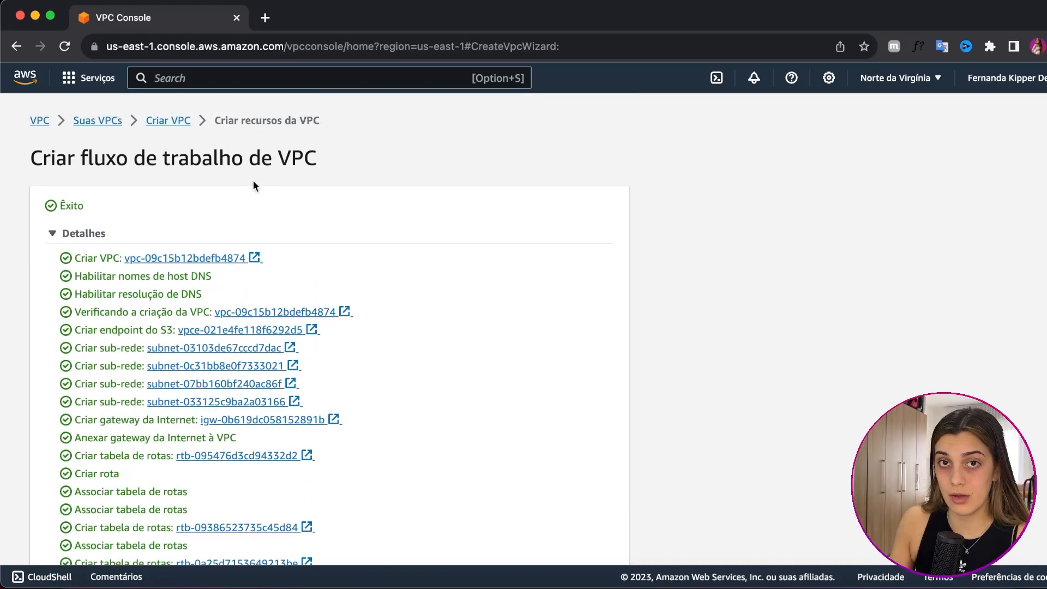
scroll(322, 217, "down", 5)
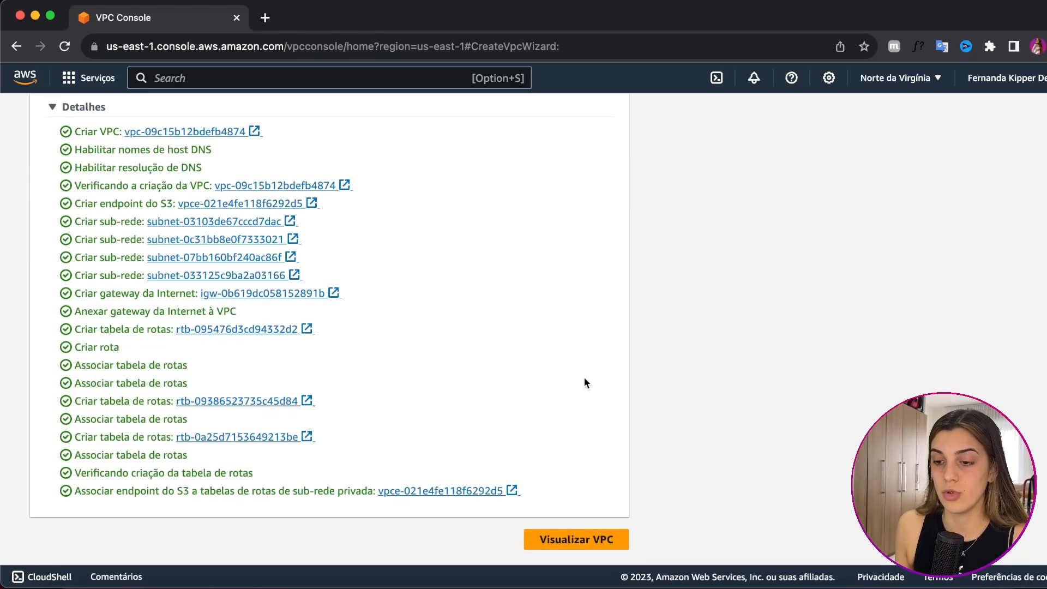
left_click(577, 539)
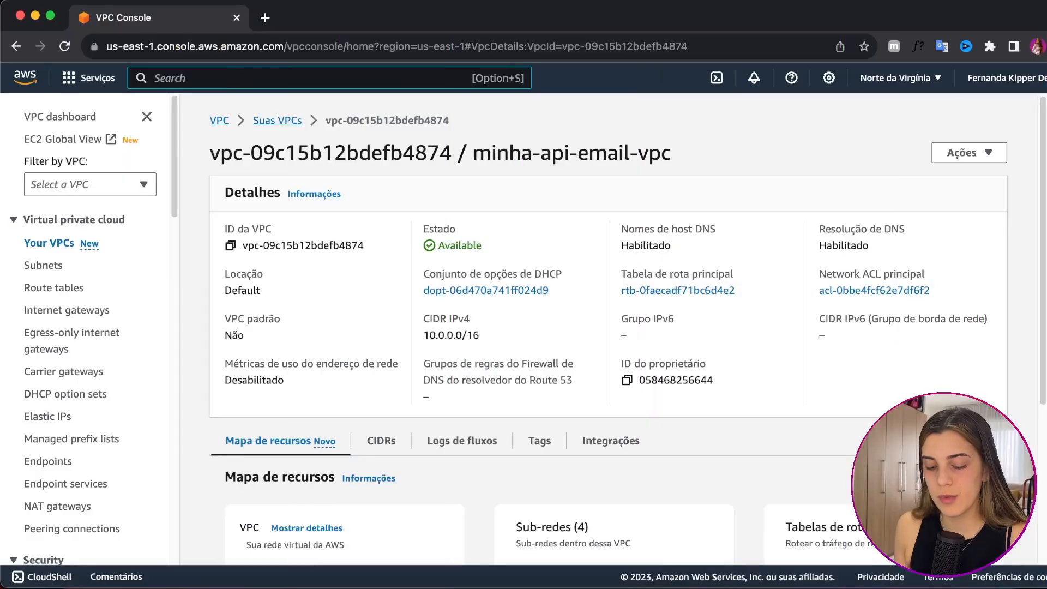
- Search the console for ec2, open the EC2 service and go to its security groups
left_click(206, 78)
type("ec2")
left_click(370, 225)
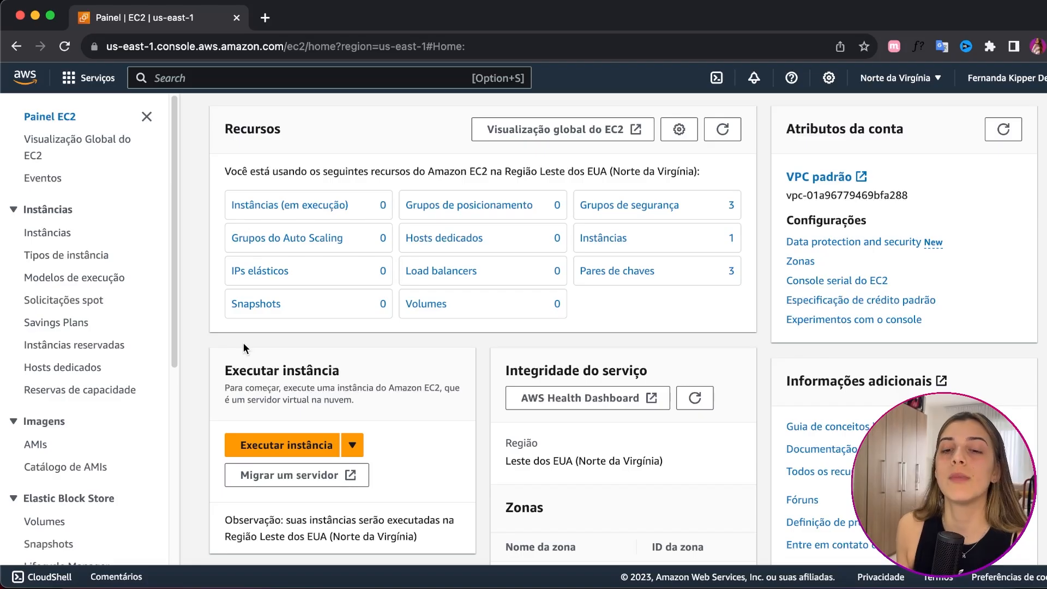
scroll(95, 311, "down", 3)
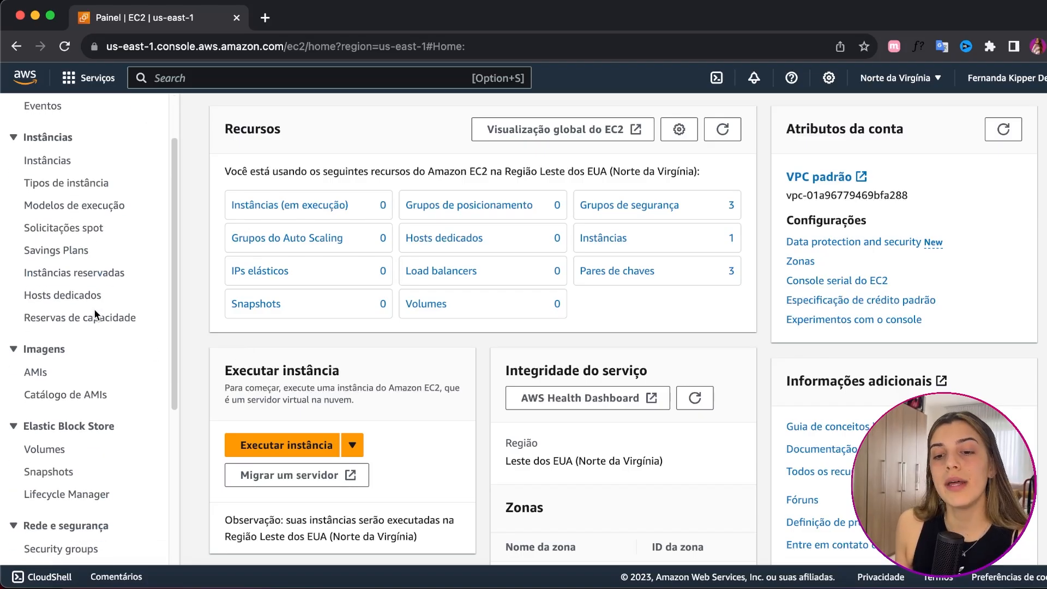
scroll(94, 315, "down", 5)
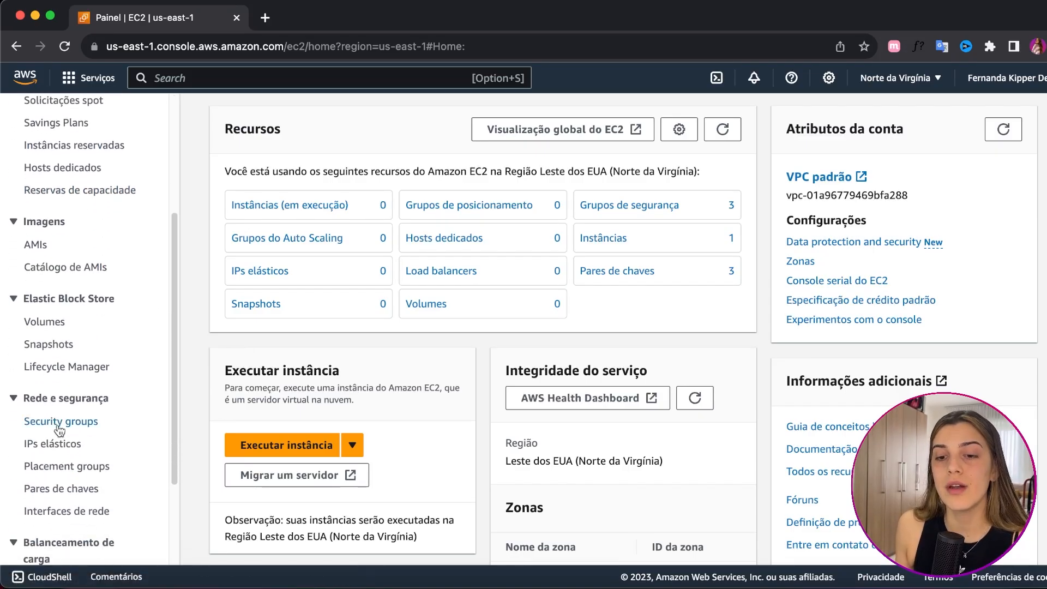
left_click(58, 426)
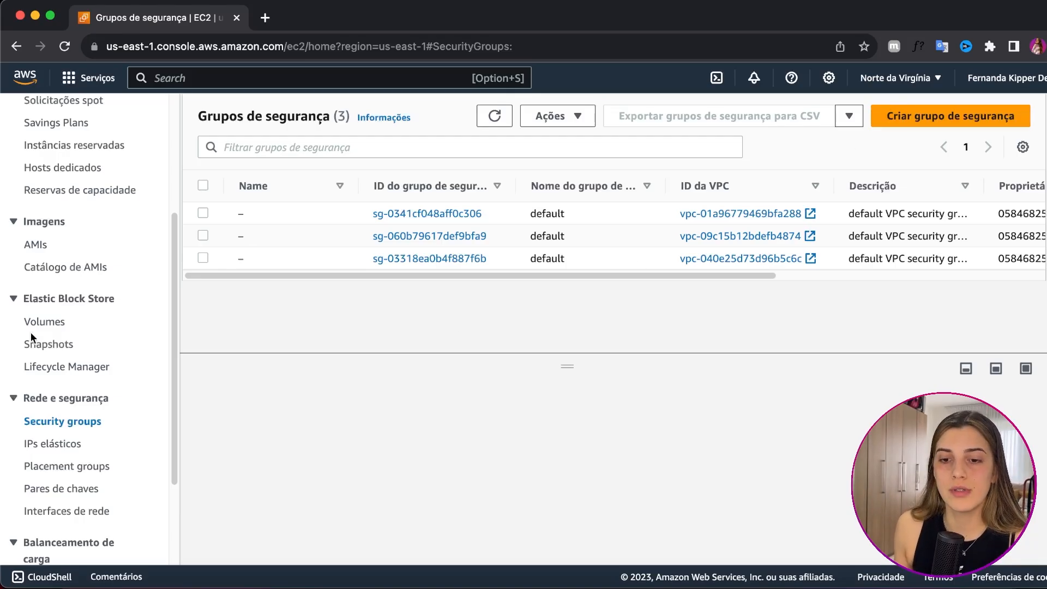
- Start creating a security group and name it minha-api-email-sg
scroll(53, 277, "up", 5)
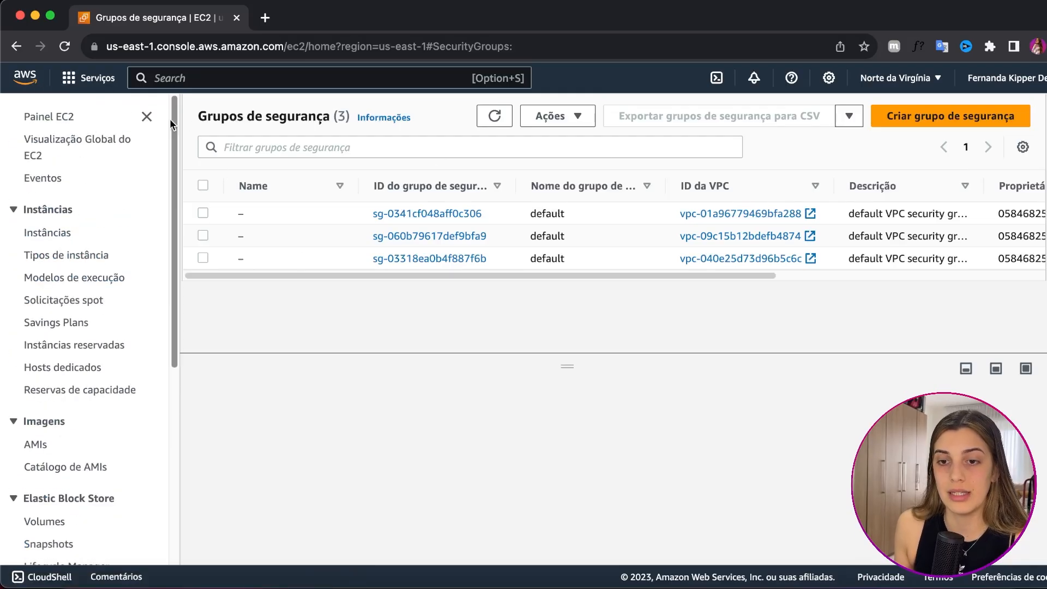
scroll(123, 180, "down", 3)
scroll(63, 271, "down", 3)
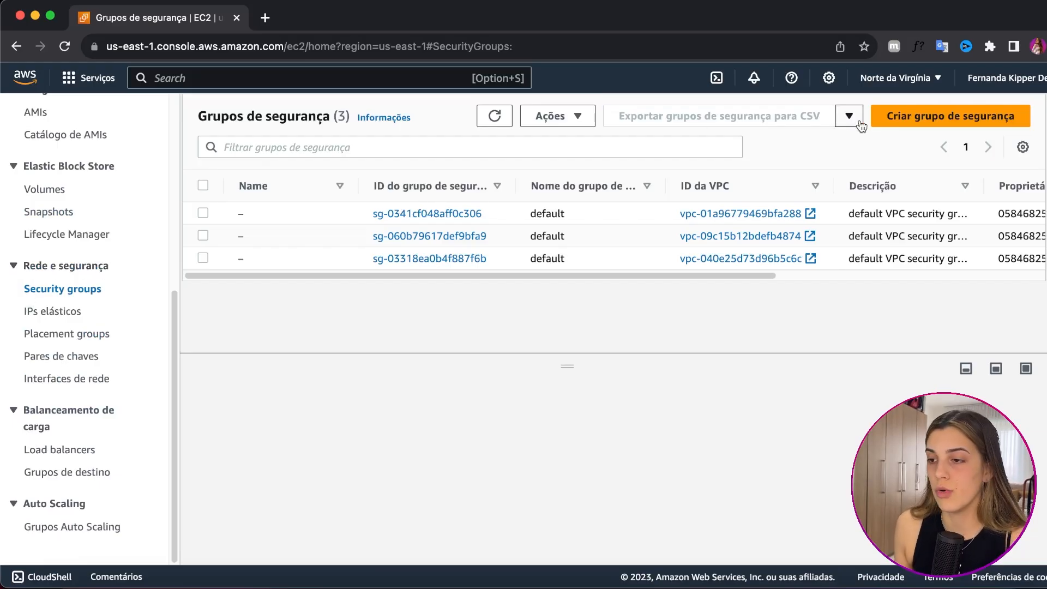
left_click(893, 117)
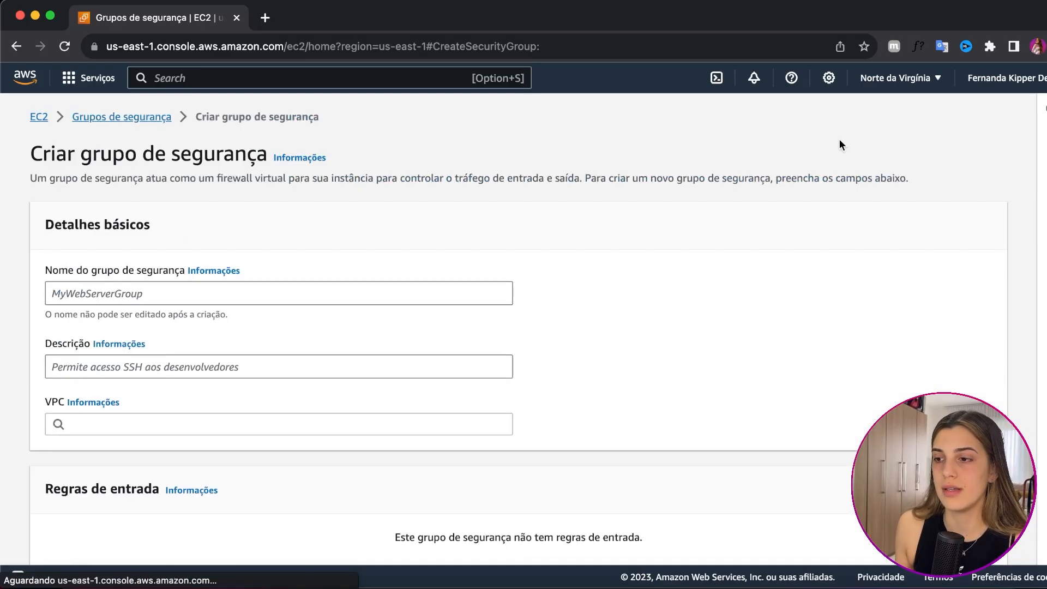
left_click(128, 298)
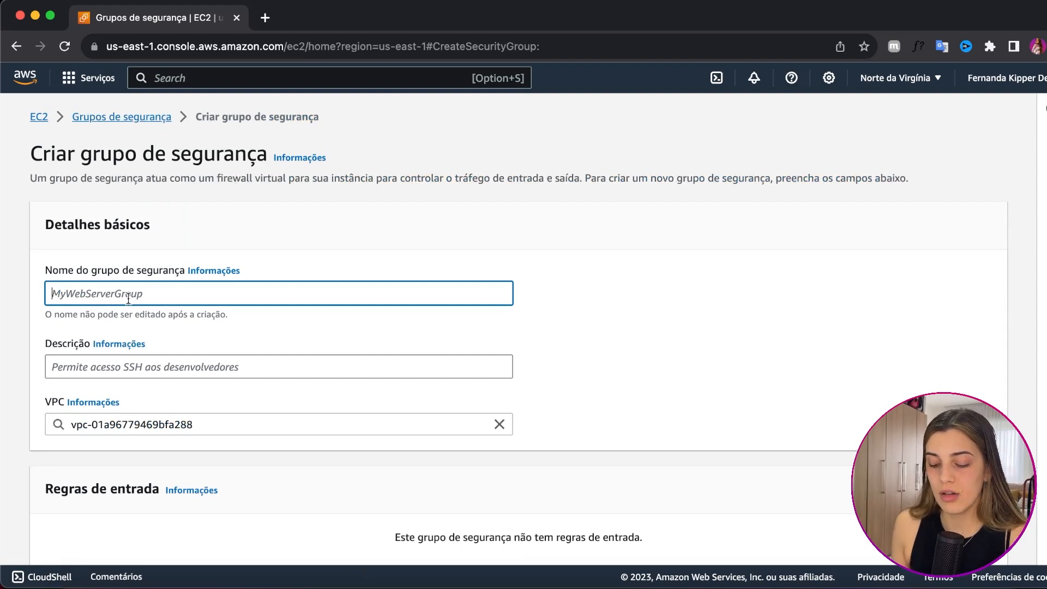
type("minha-api-email")
type("-sg")
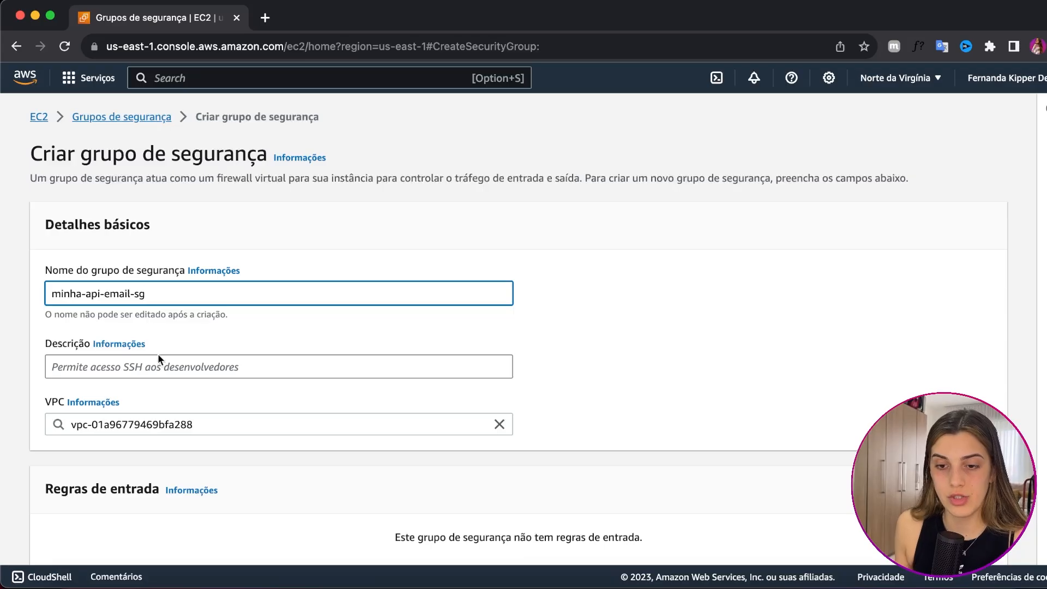
- Set the security group's description to "Permite acesso via SSH e na porta 8080"
left_click(156, 374)
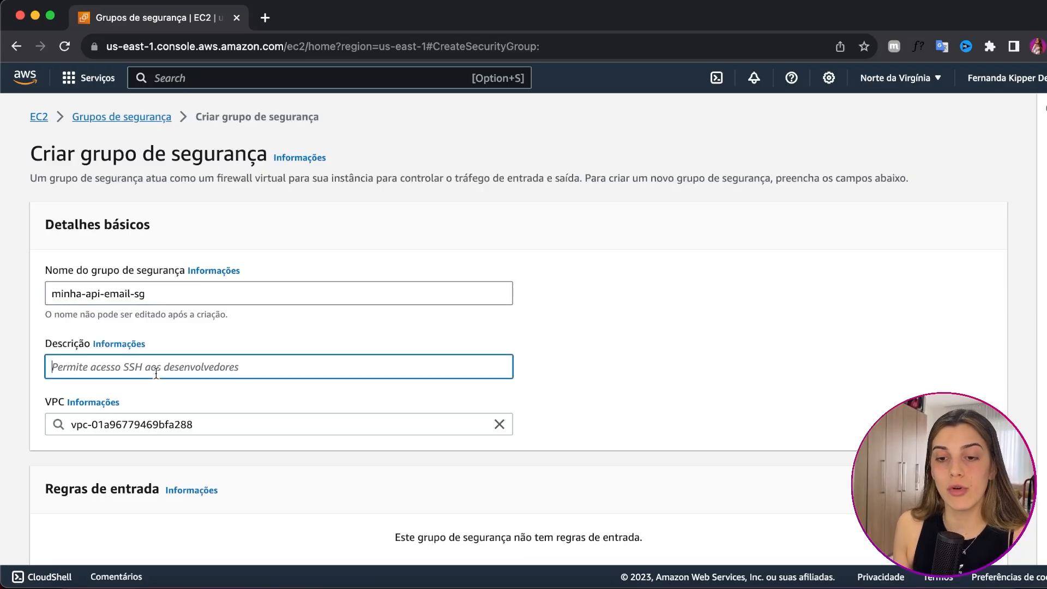
type("Permite ac")
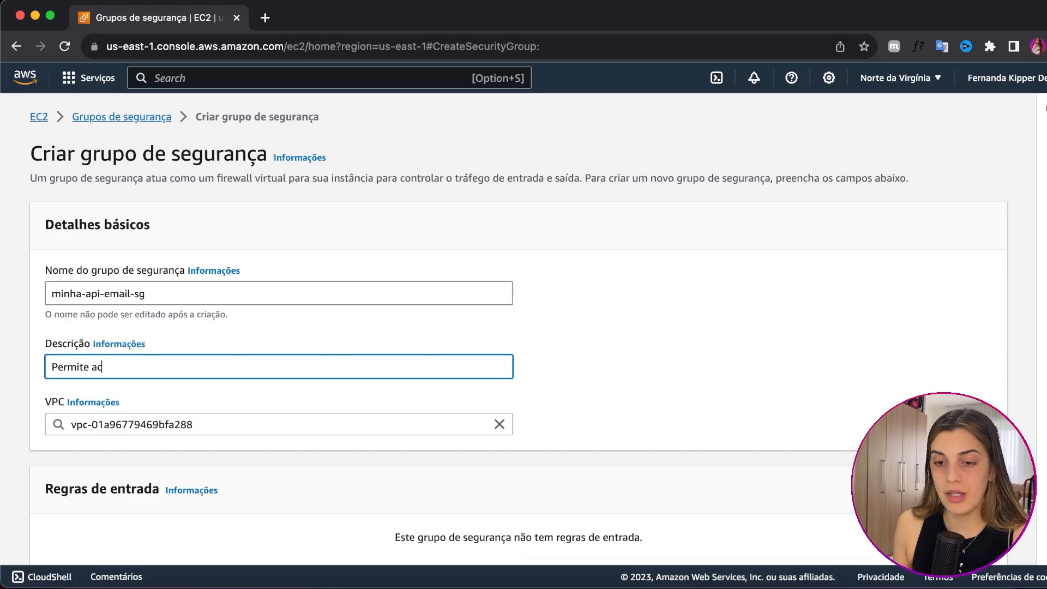
type("esso via SSH ")
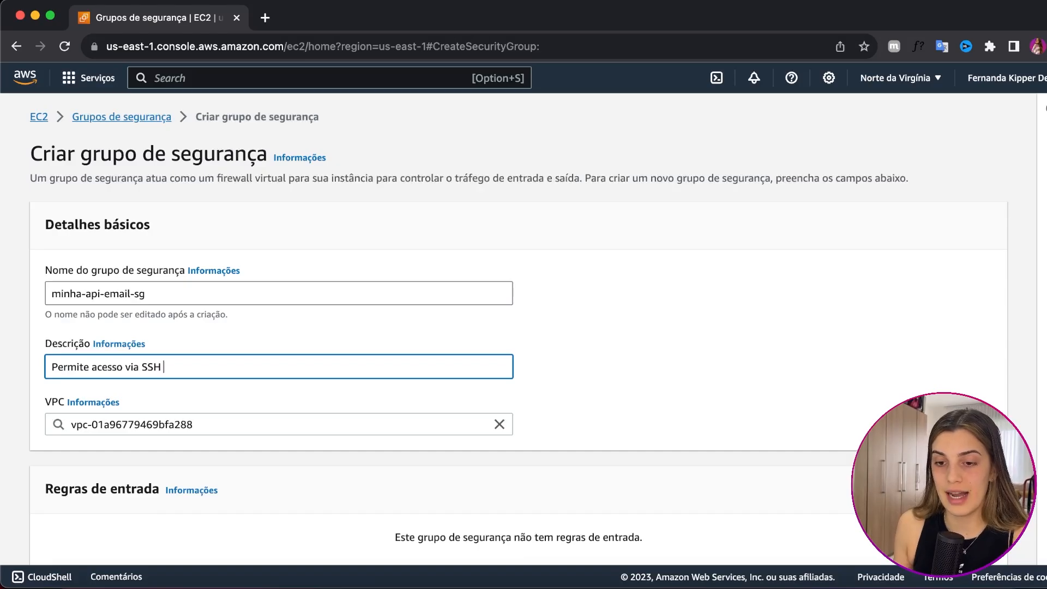
type("e na porta 8080")
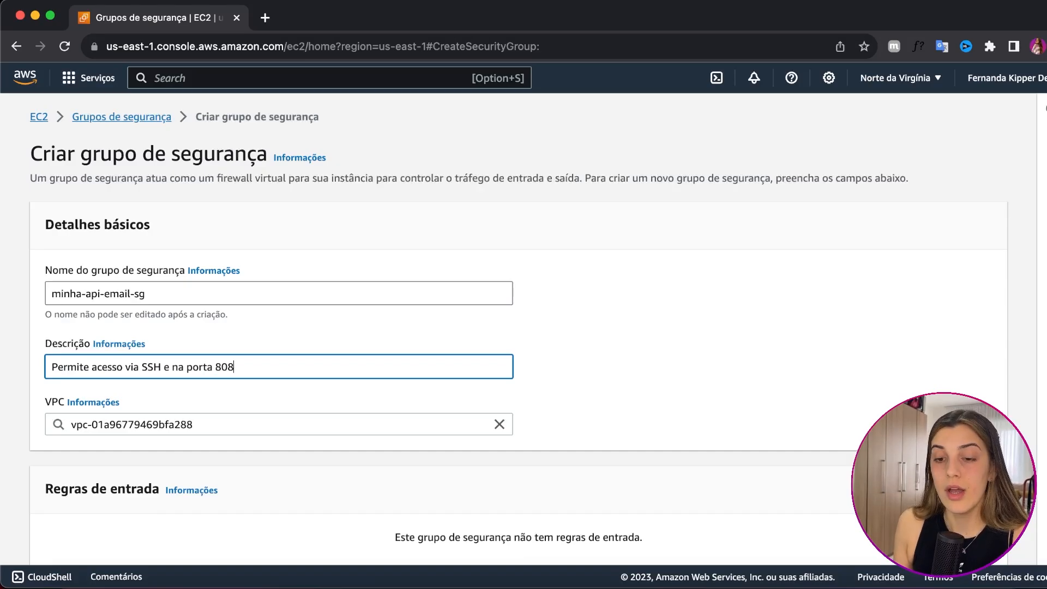
triple_click(133, 363)
triple_click(169, 369)
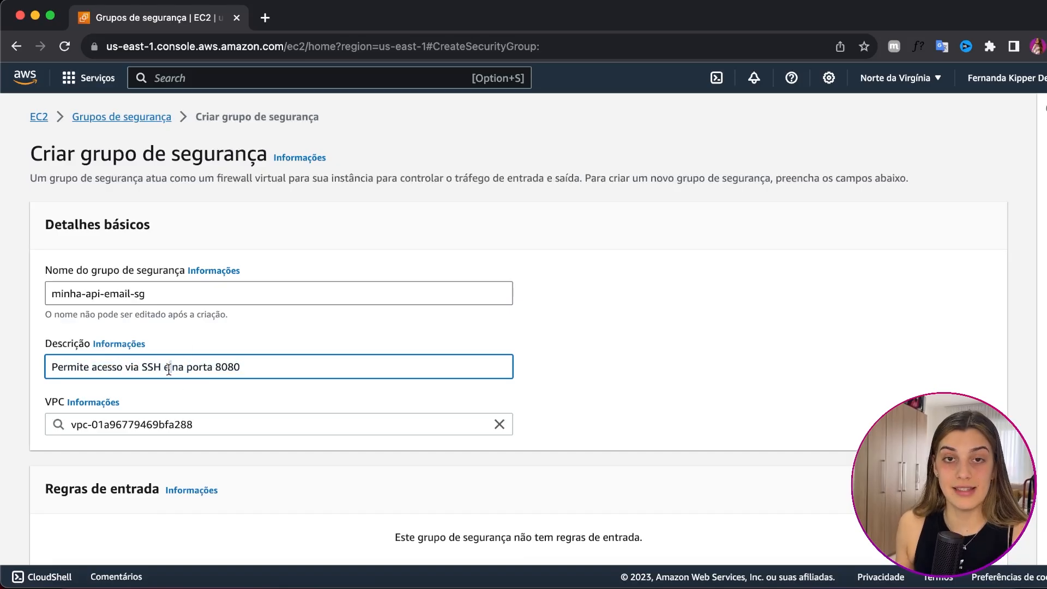
triple_click(181, 372)
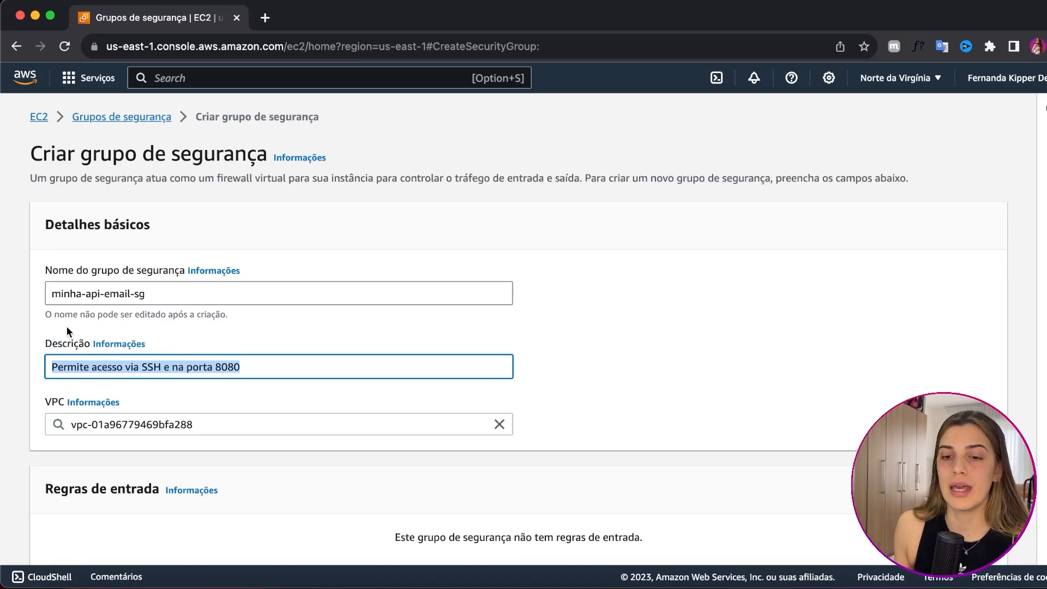
scroll(28, 365, "down", 2)
left_click(48, 365)
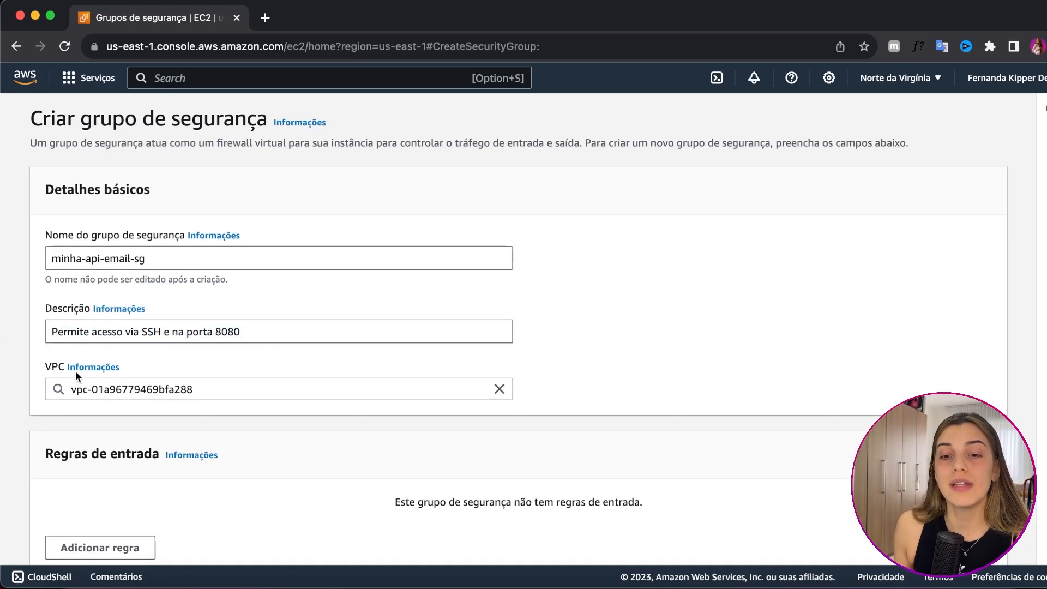
scroll(217, 371, "down", 1)
scroll(216, 372, "down", 1)
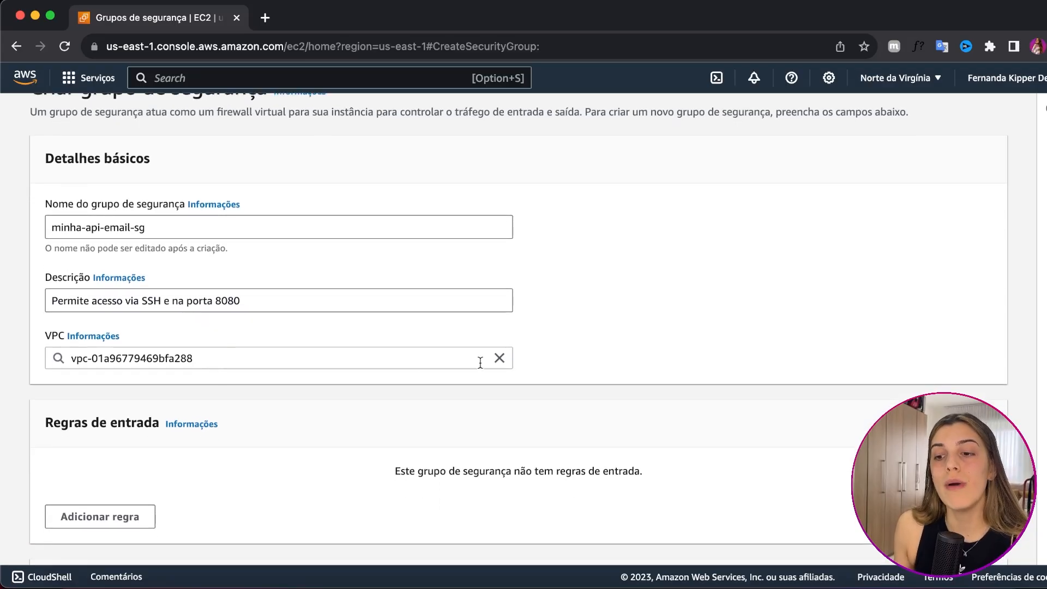
scroll(433, 275, "up", 3)
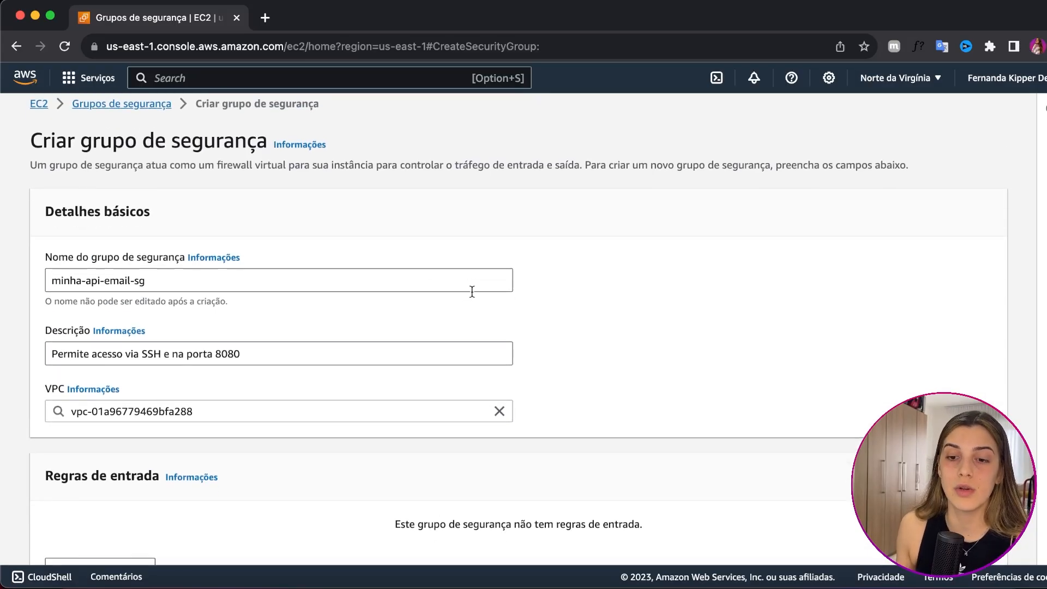
- Replace the security group's default VPC with minha-api-email-vpc
scroll(473, 292, "down", 2)
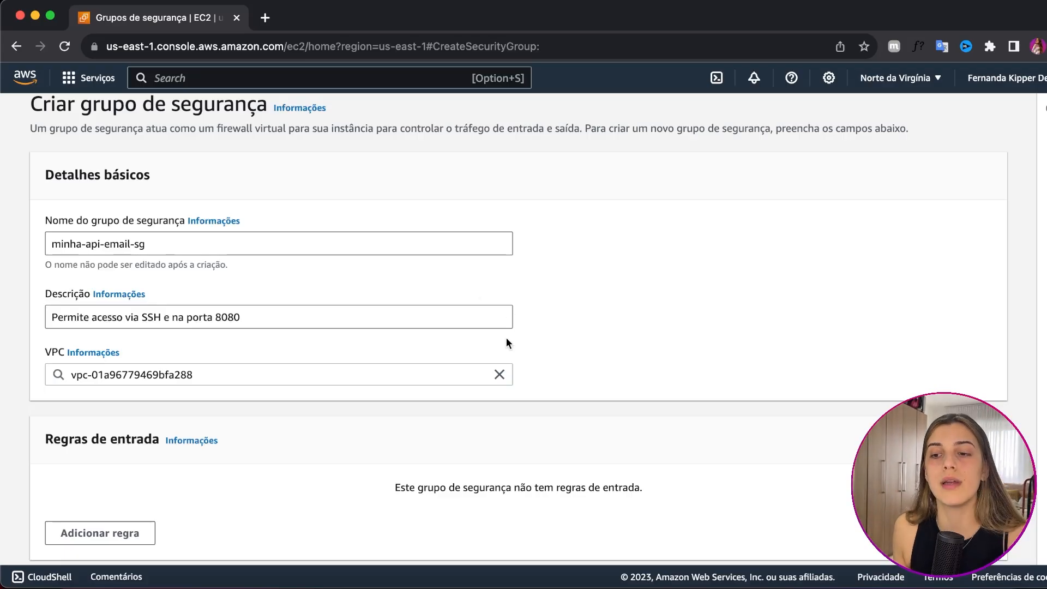
left_click(500, 374)
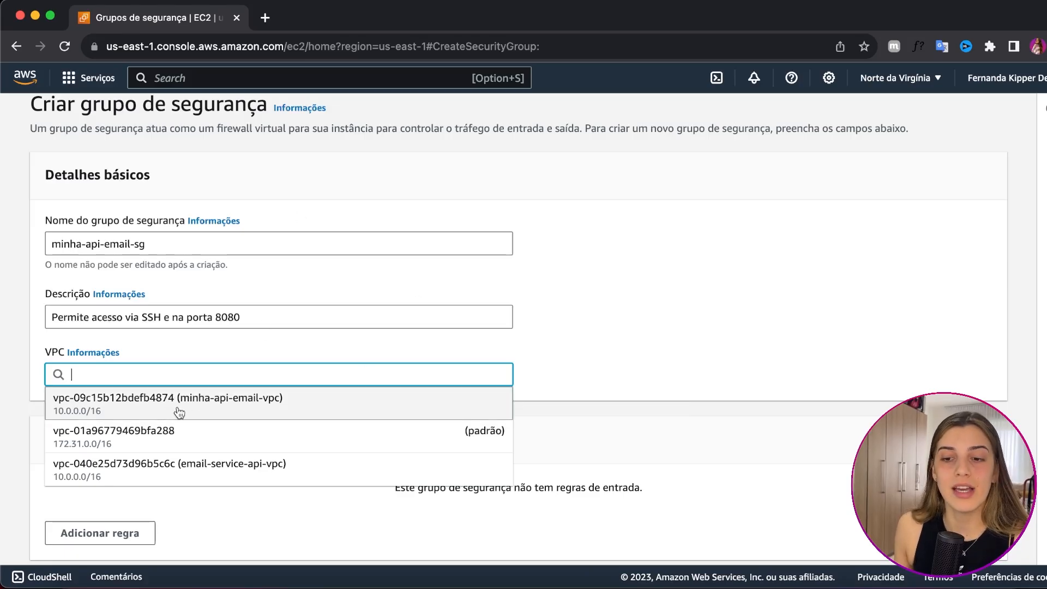
left_click(240, 407)
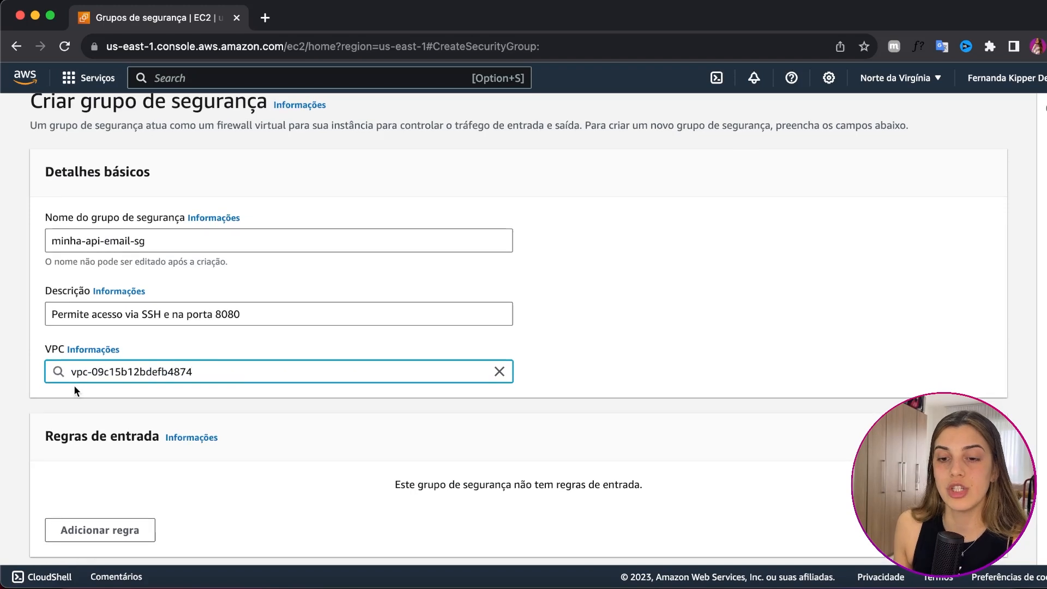
- Examine the inbound and outbound rule sections of the security group form, including the default all-traffic outbound rule
scroll(224, 371, "down", 1)
scroll(251, 361, "down", 5)
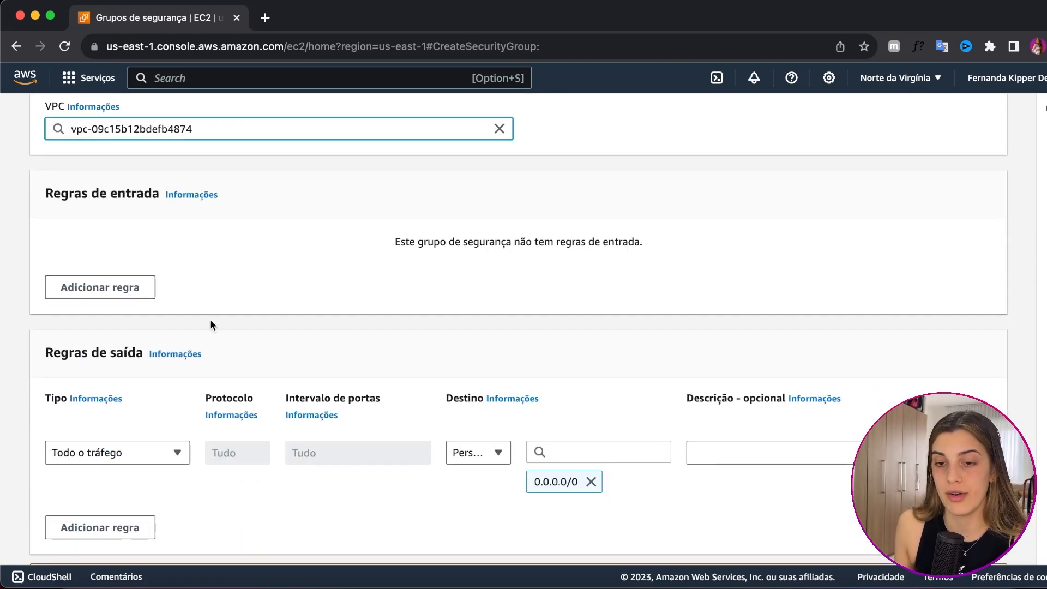
scroll(202, 349, "up", 4)
scroll(136, 360, "down", 1)
scroll(129, 363, "down", 2)
scroll(166, 337, "down", 3)
scroll(208, 323, "down", 1)
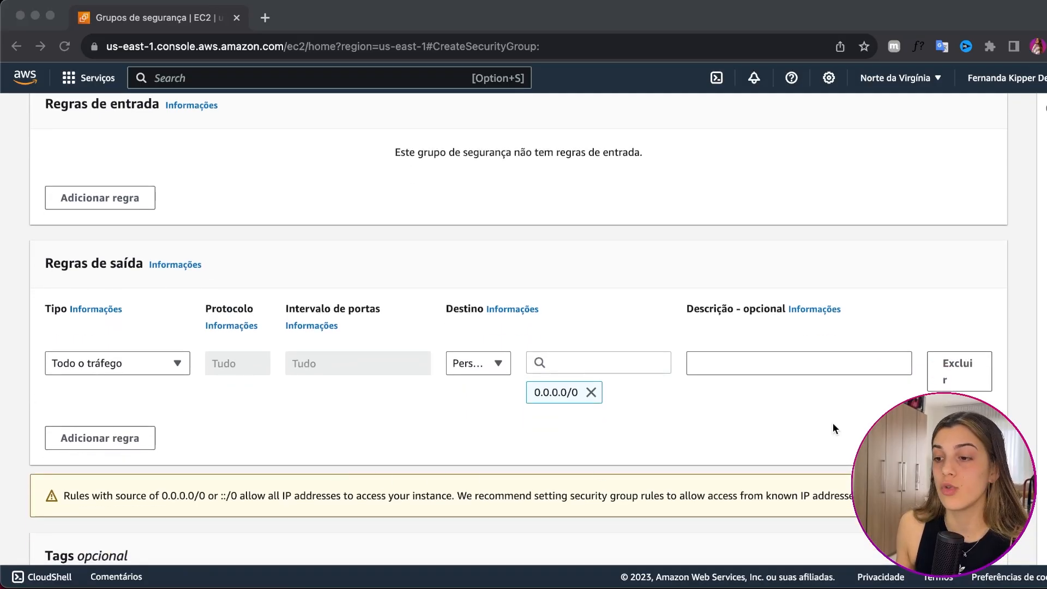
scroll(622, 271, "up", 1)
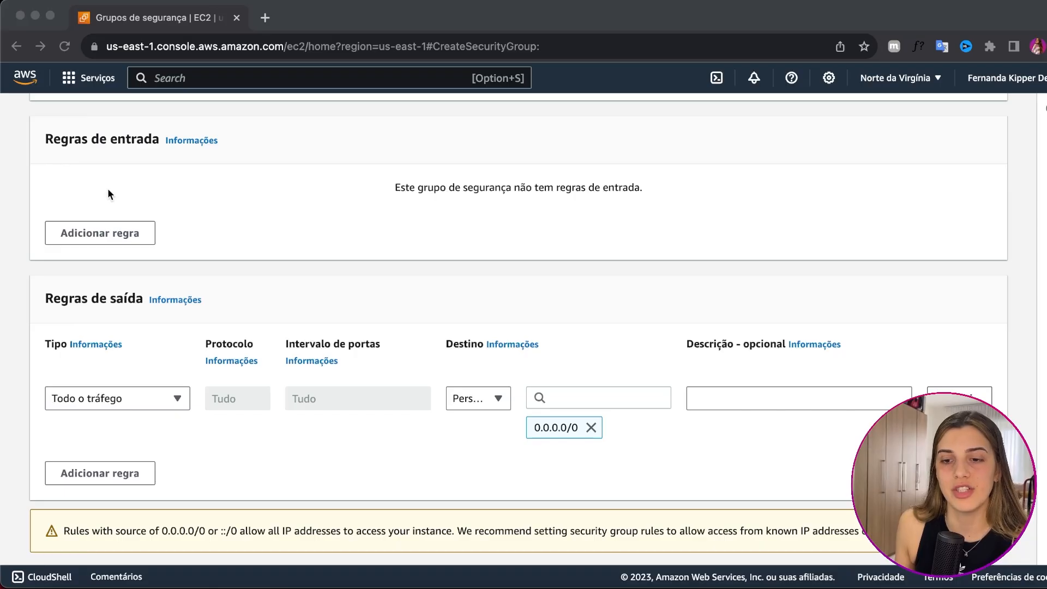
scroll(131, 218, "down", 1)
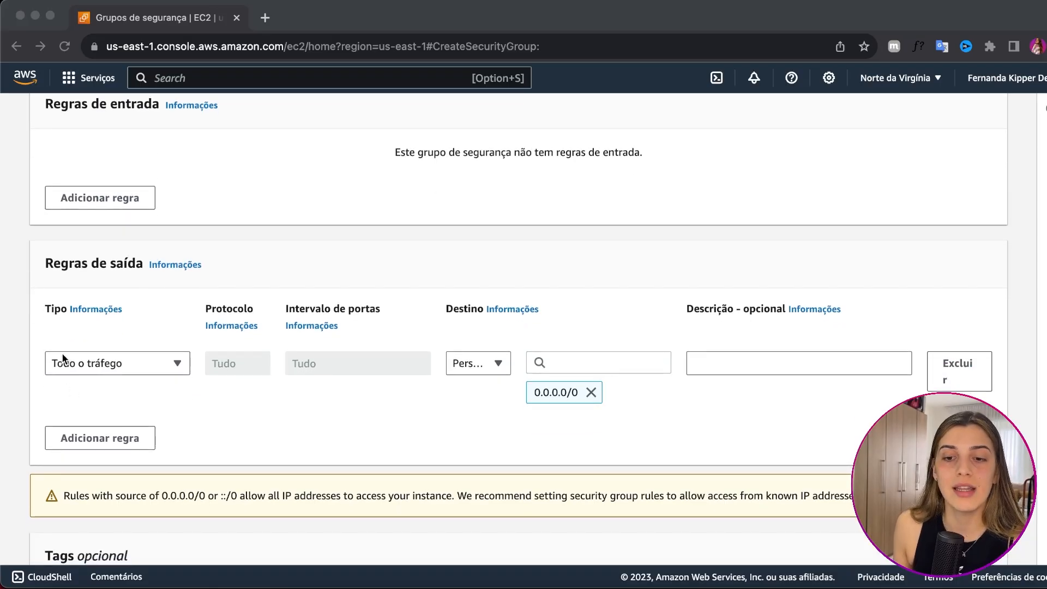
scroll(117, 264, "up", 2)
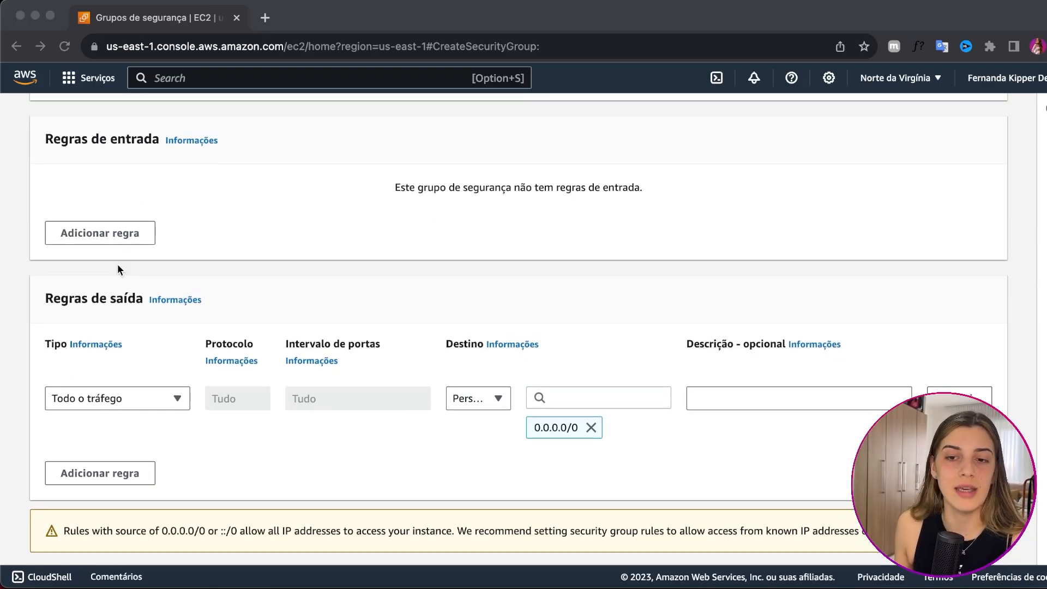
left_click(195, 206)
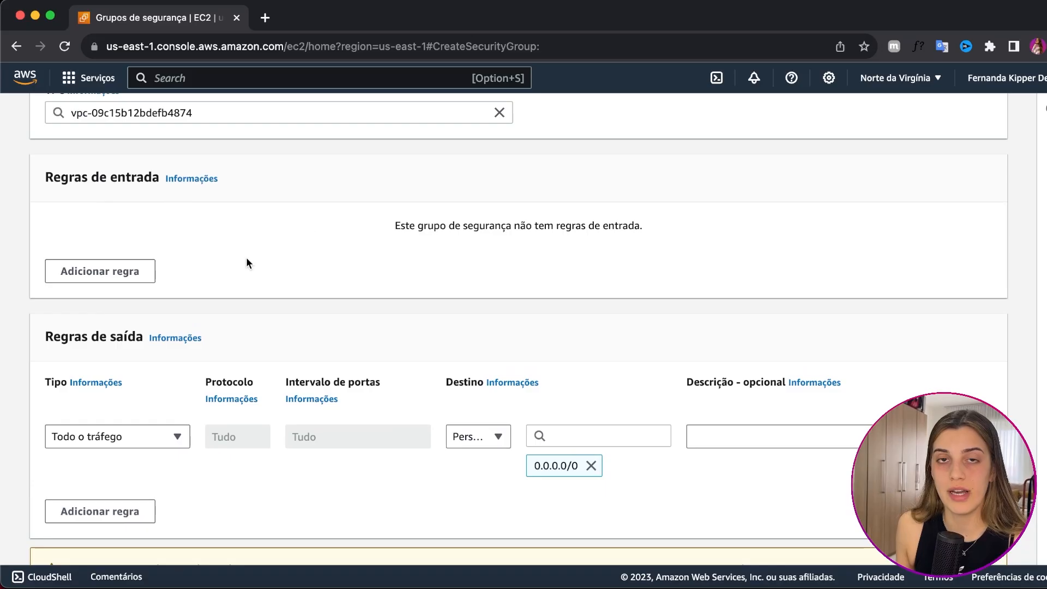
- Add an inbound rule of type SSH to the security group
left_click(111, 269)
left_click(115, 278)
type("ssh")
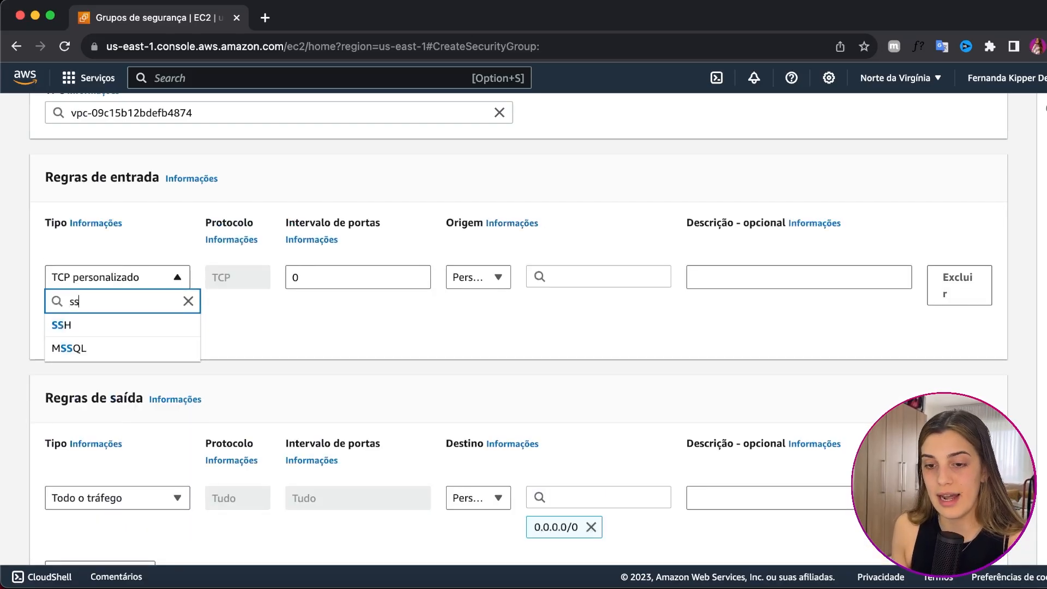
left_click(126, 328)
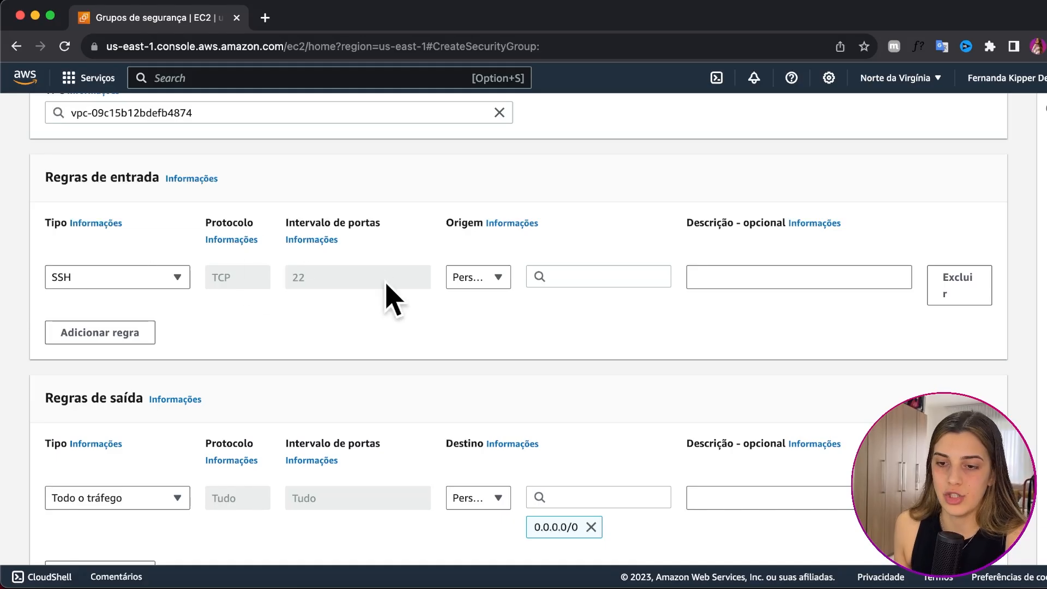
- Add a second inbound rule of type custom TCP (TCP personalizado) with port range 8080
left_click(134, 337)
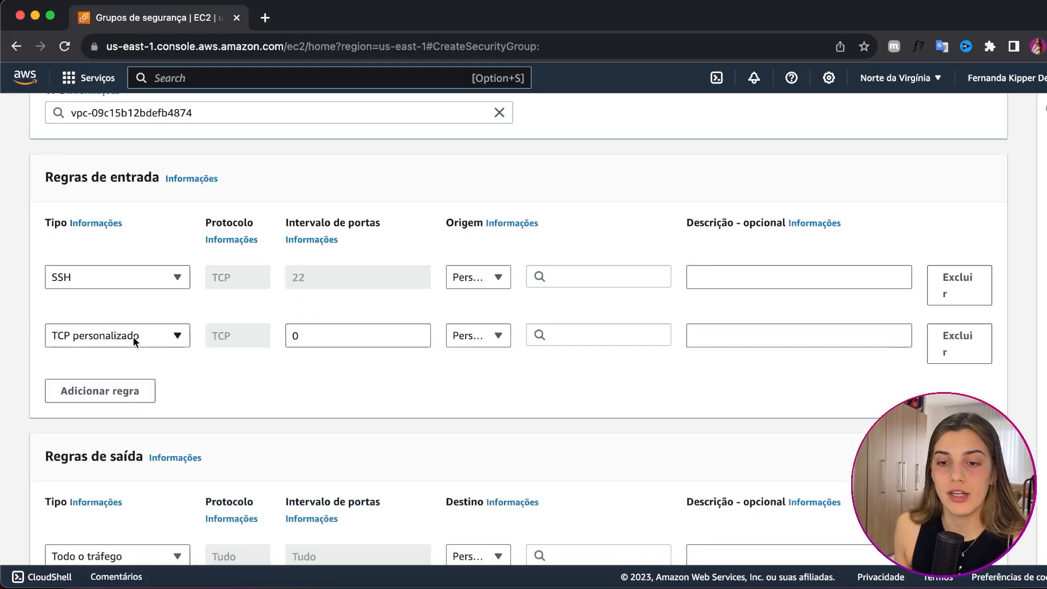
left_click(136, 334)
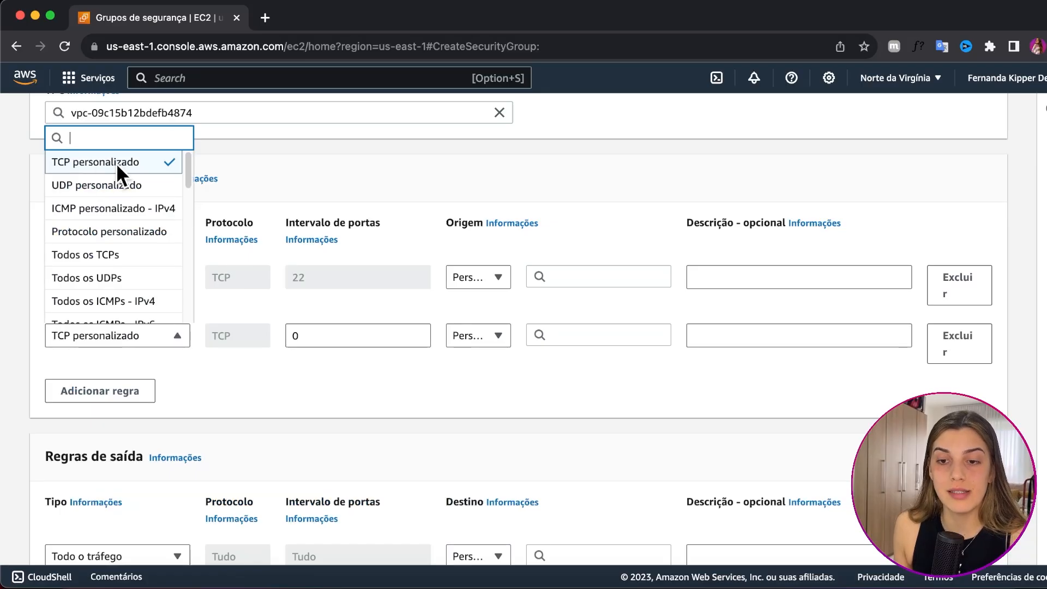
left_click(269, 388)
left_click(318, 335)
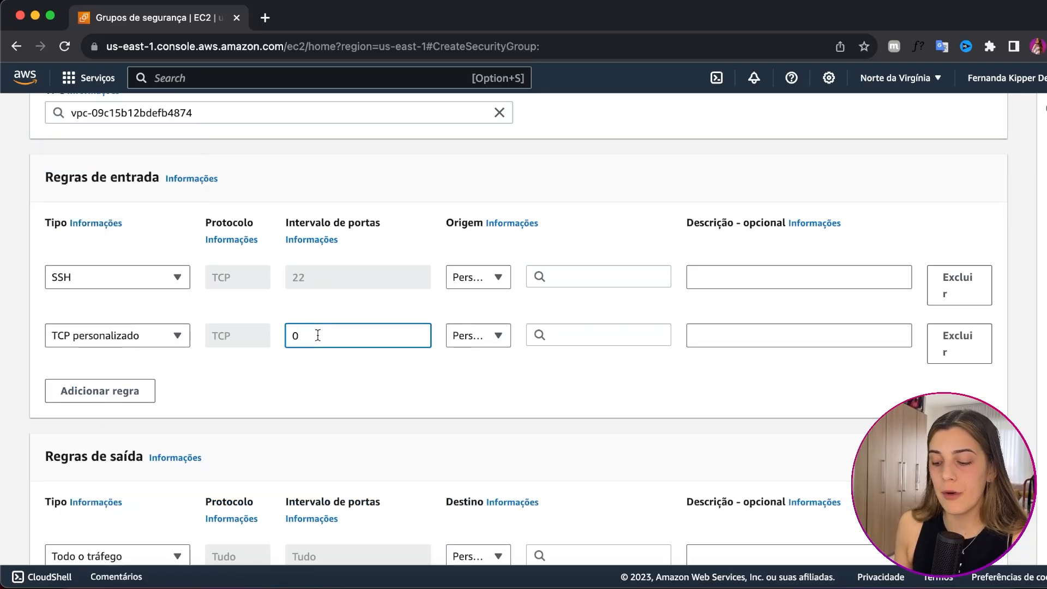
key("BackSpace")
type("8080")
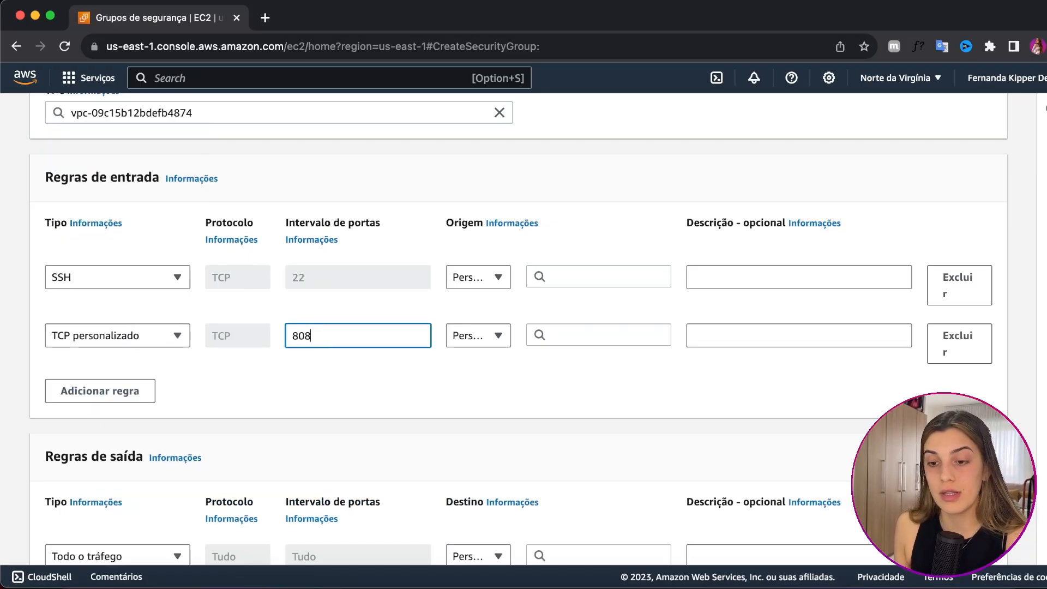
left_click(413, 372)
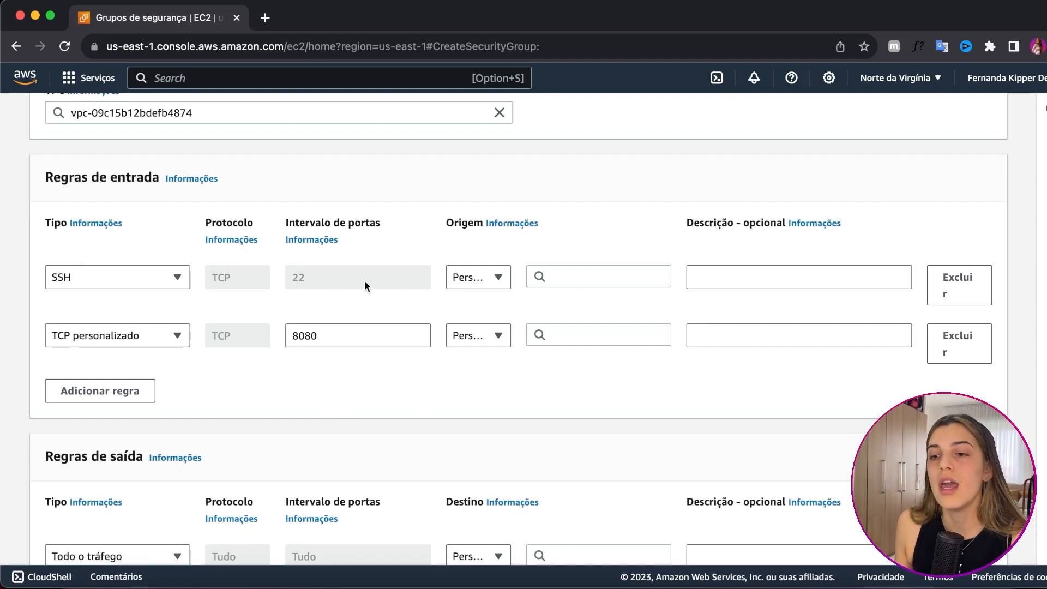
- Set the source of both the port 8080 and the SSH inbound rules to the CIDR block 0.0.0.0/0
left_click(555, 335)
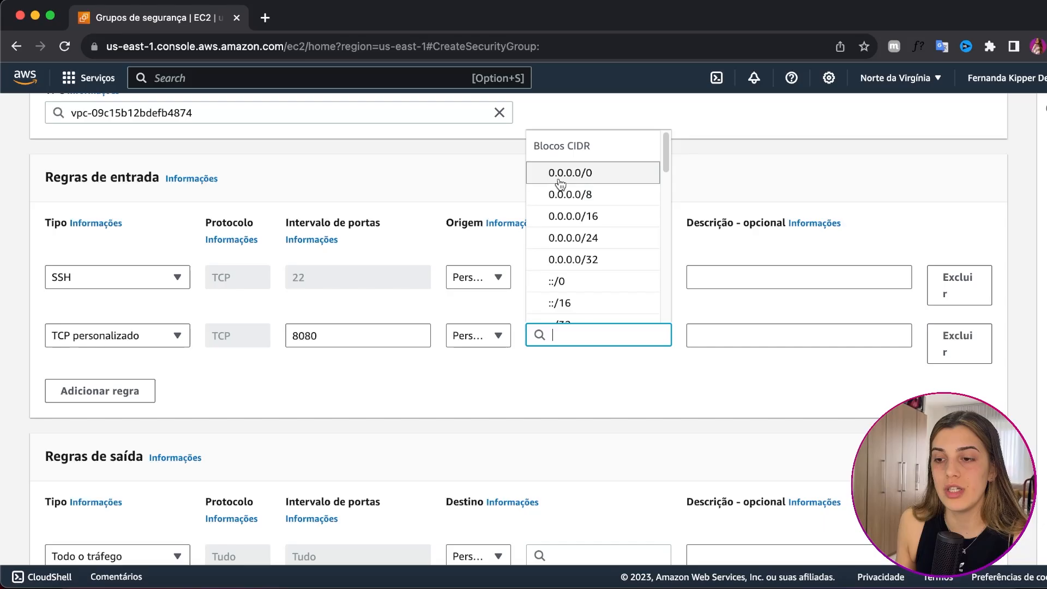
left_click(562, 174)
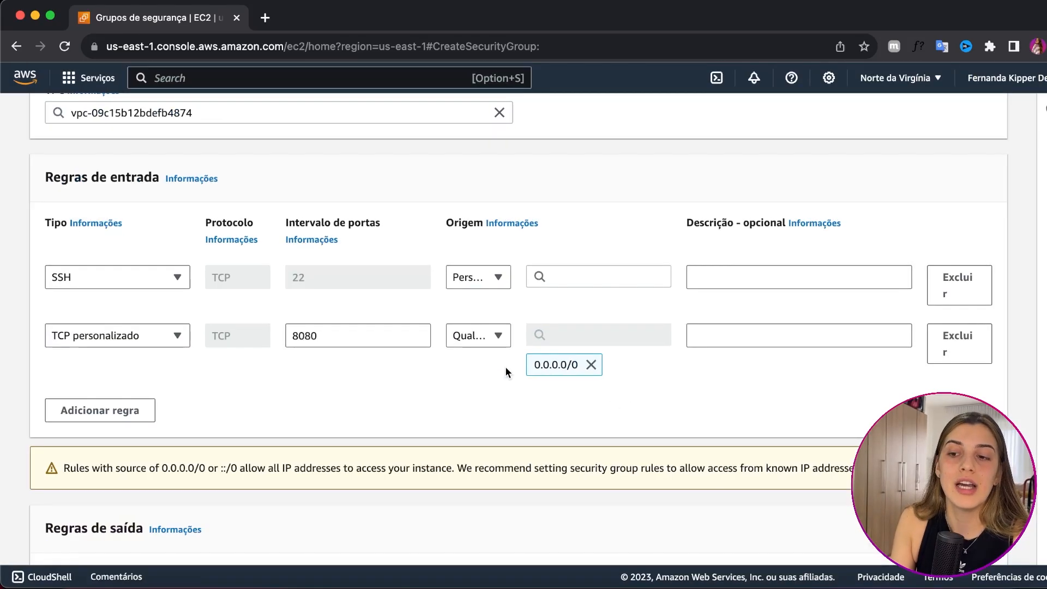
scroll(514, 362, "up", 4)
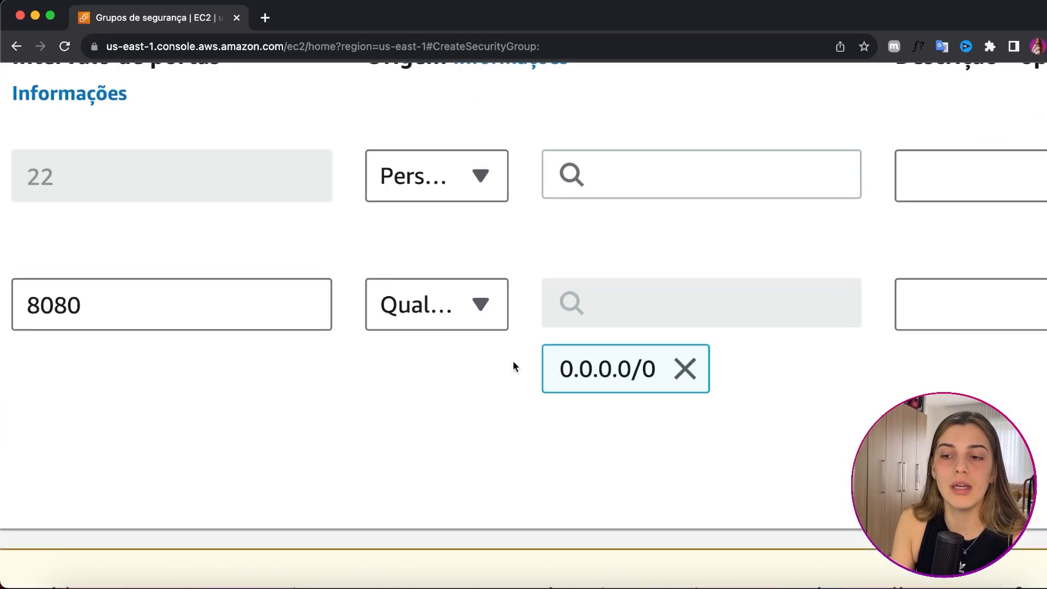
scroll(513, 360, "down", 2)
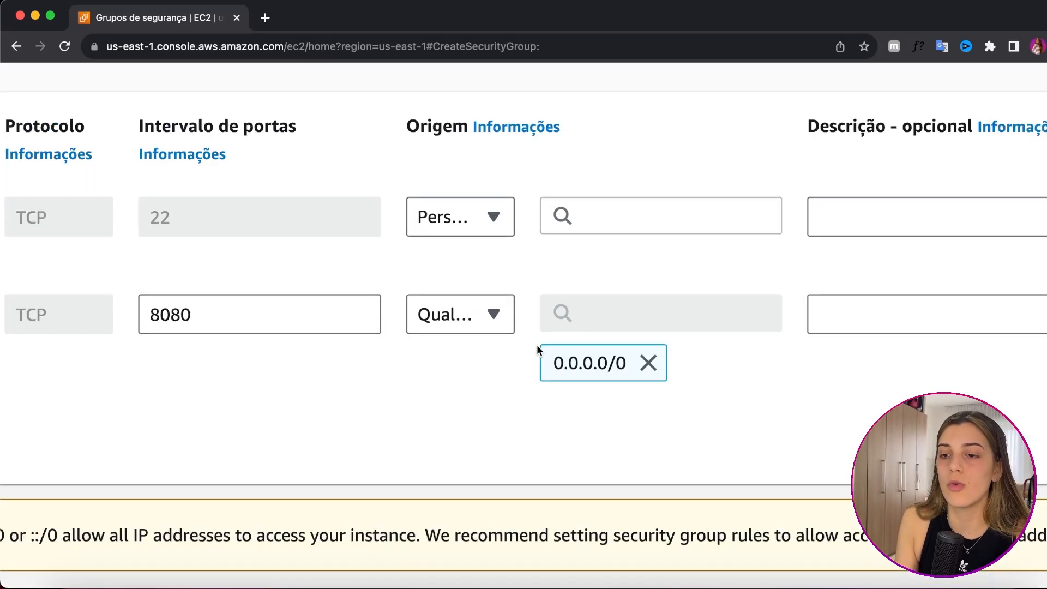
scroll(536, 345, "down", 3)
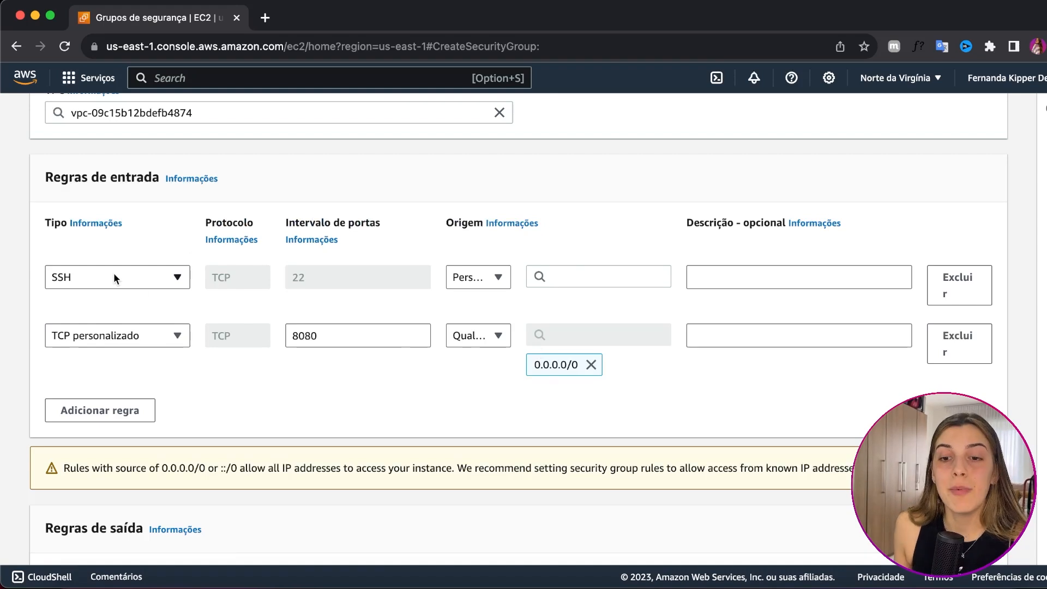
left_click(559, 278)
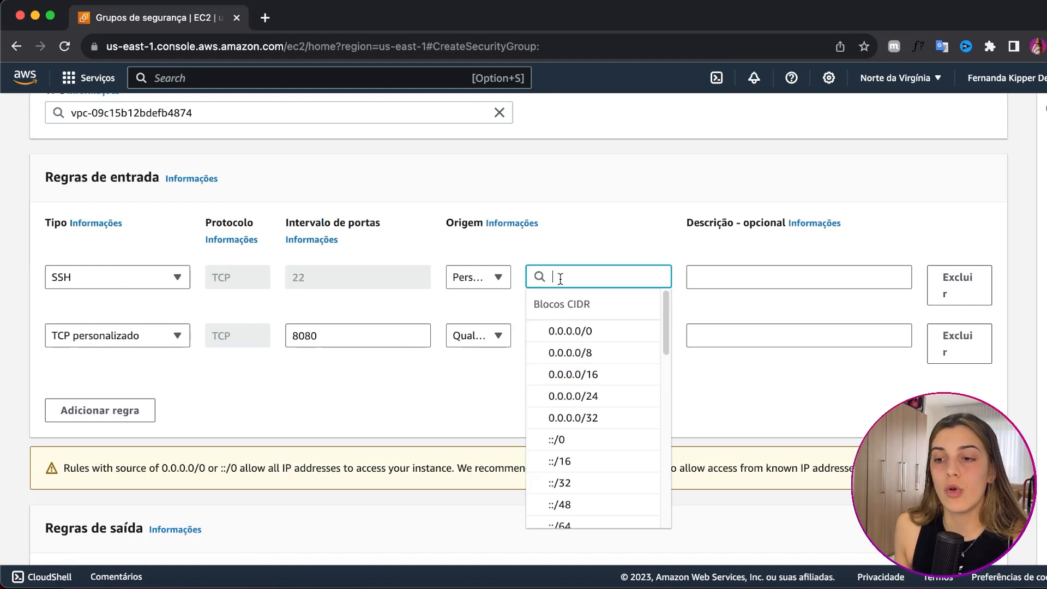
left_click(573, 330)
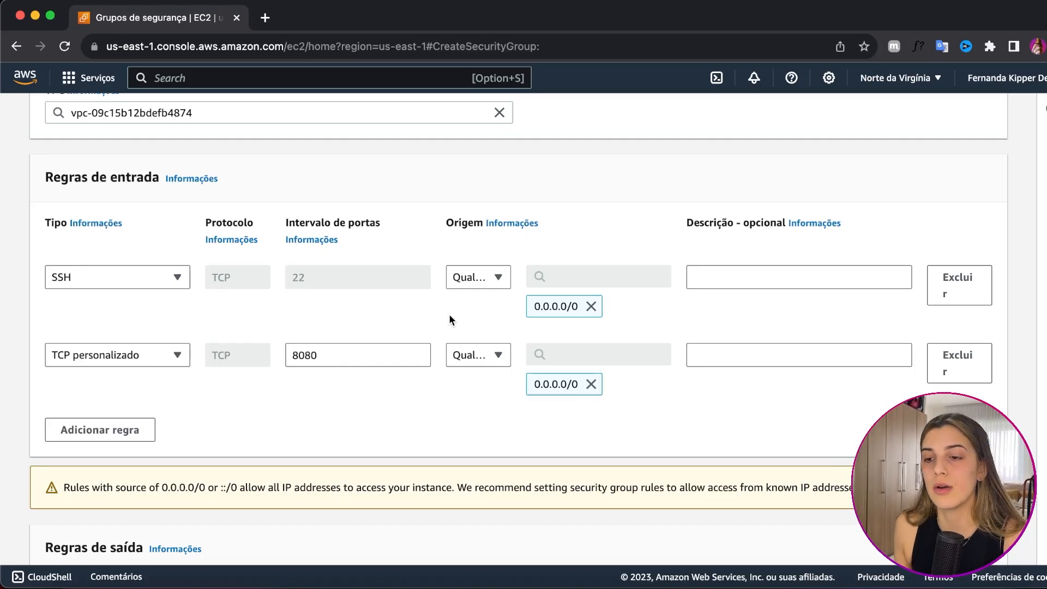
- Review the types, ports and sources of the two inbound rules and the warning about open source addresses
scroll(450, 313, "down", 1)
scroll(449, 311, "up", 1)
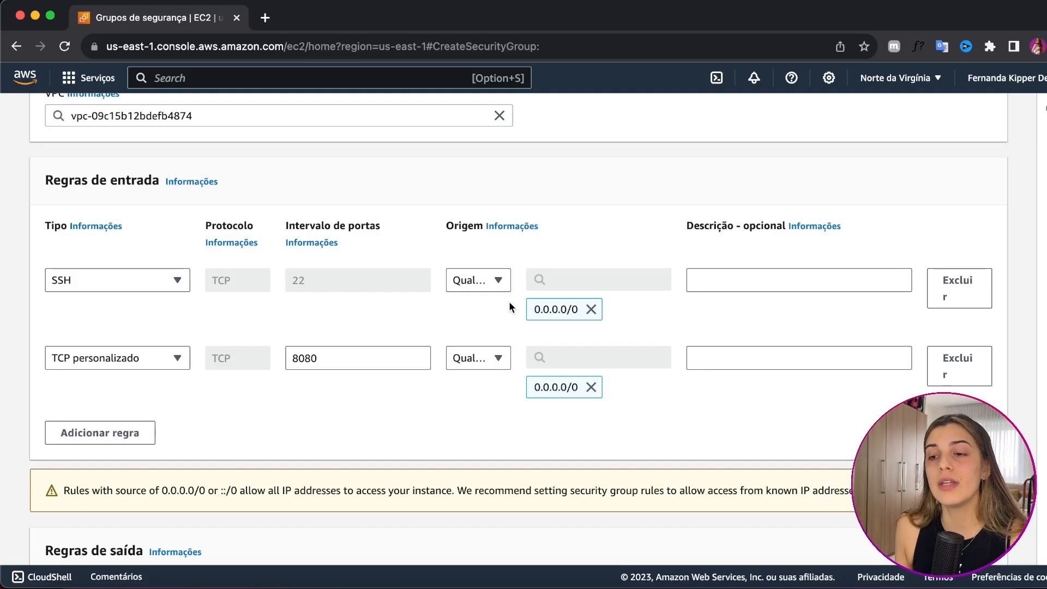
scroll(407, 265, "down", 1)
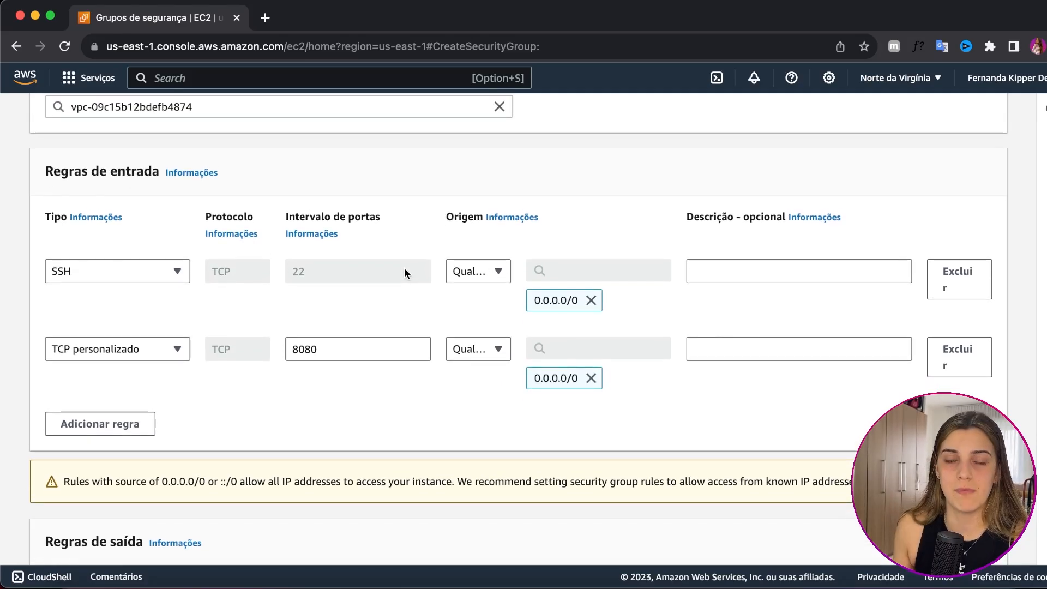
scroll(407, 293, "down", 1)
scroll(430, 310, "up", 1)
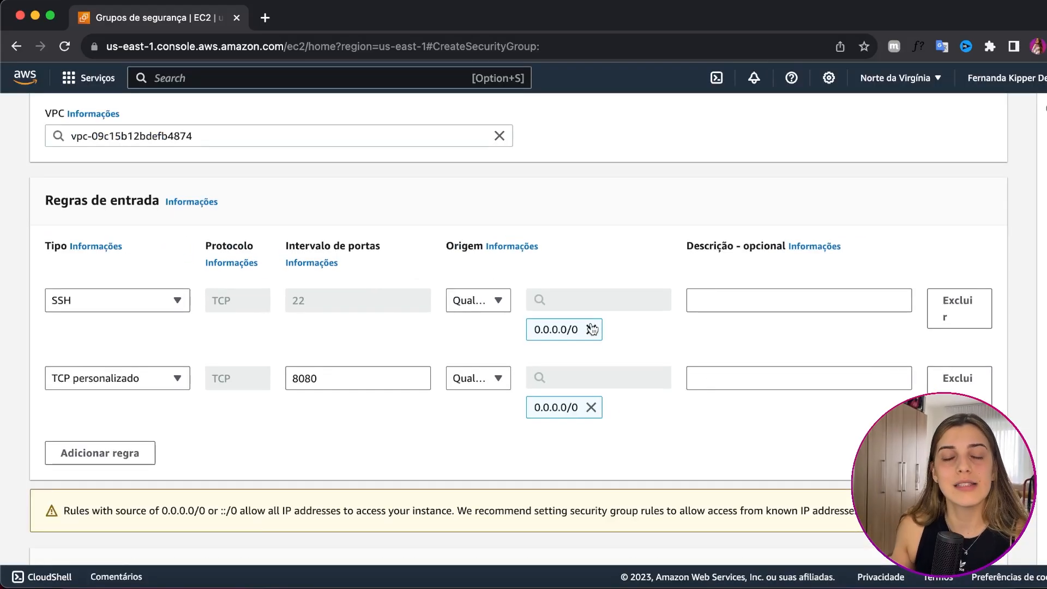
scroll(638, 328, "down", 1)
scroll(644, 326, "down", 4)
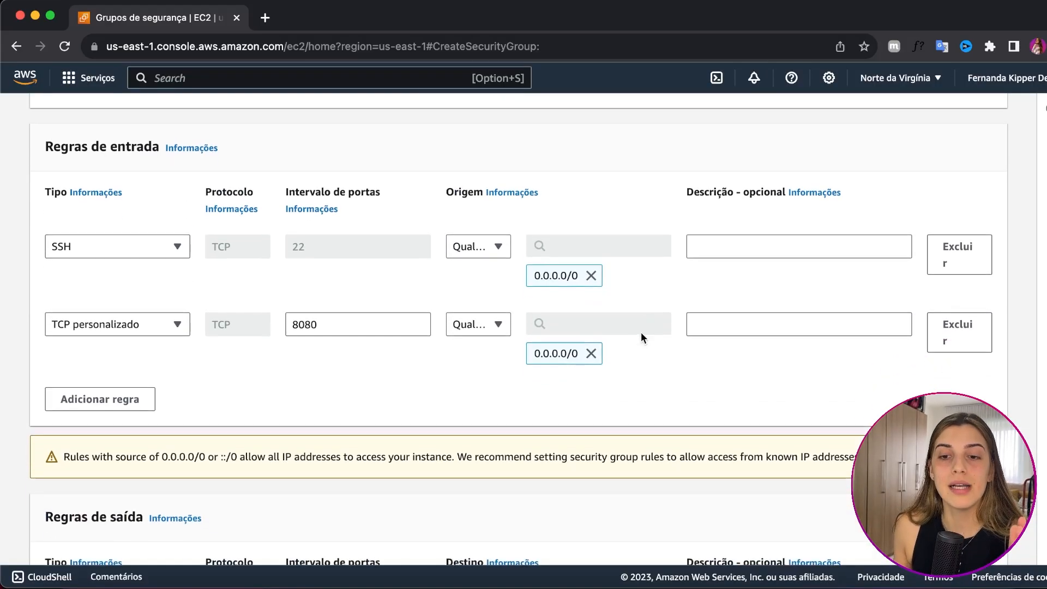
scroll(544, 349, "up", 5)
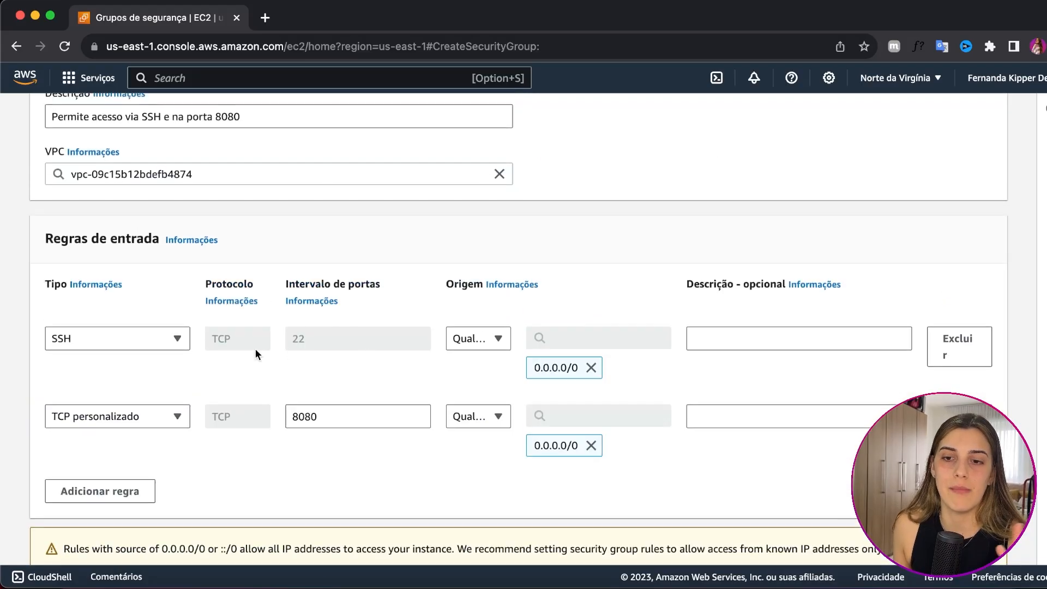
scroll(545, 373, "up", 1)
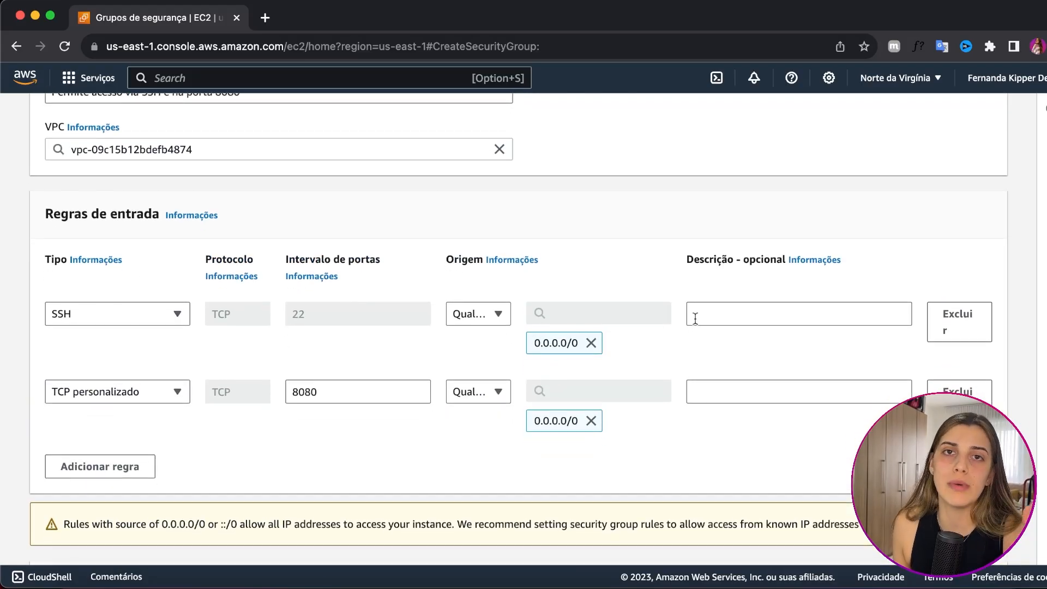
scroll(643, 340, "down", 3)
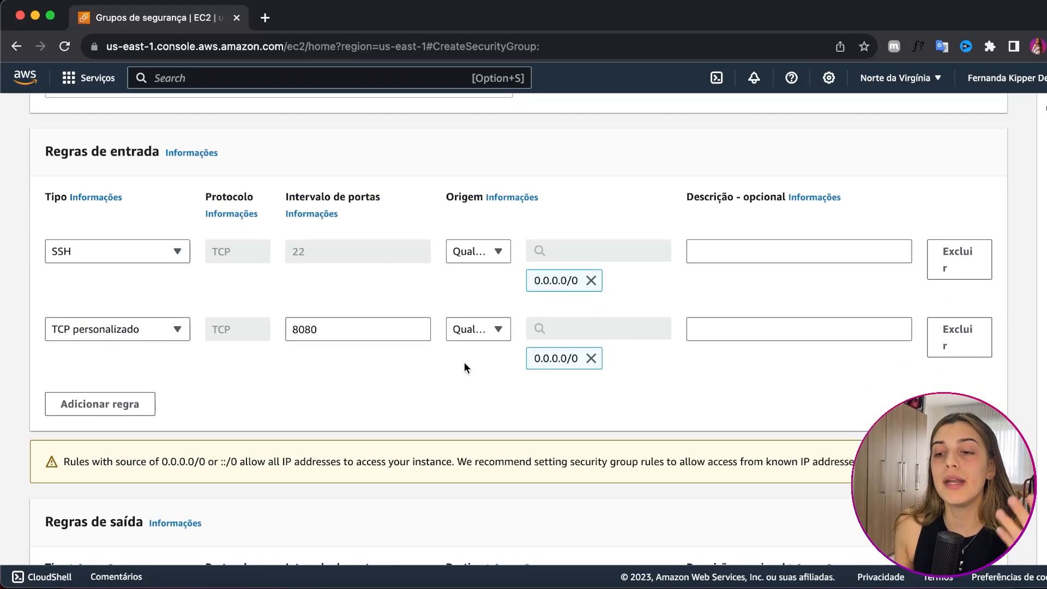
- Create the security group and check its details and inbound rules
scroll(403, 349, "down", 15)
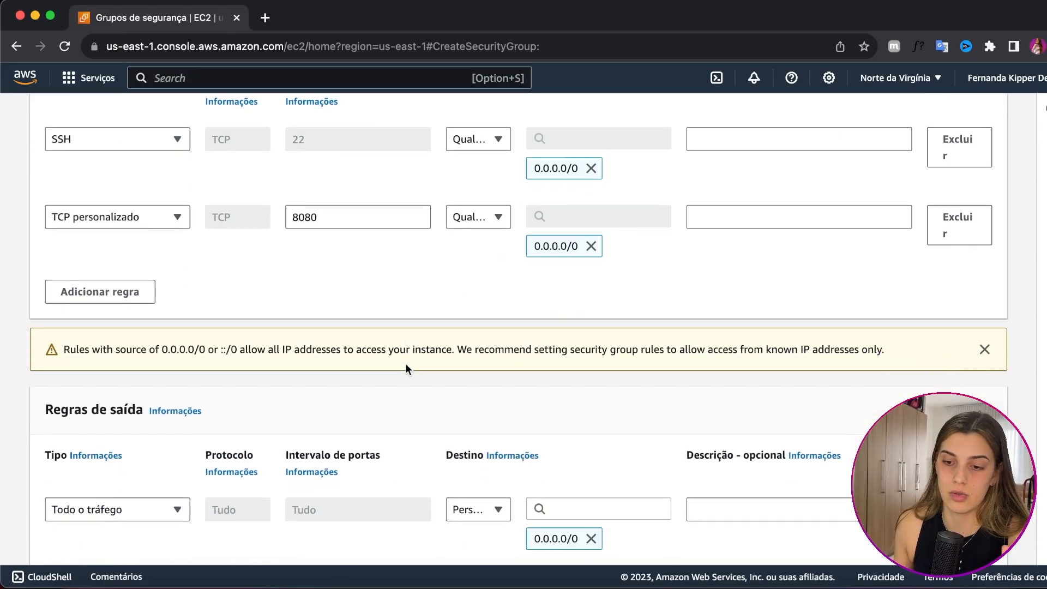
scroll(450, 354, "down", 2)
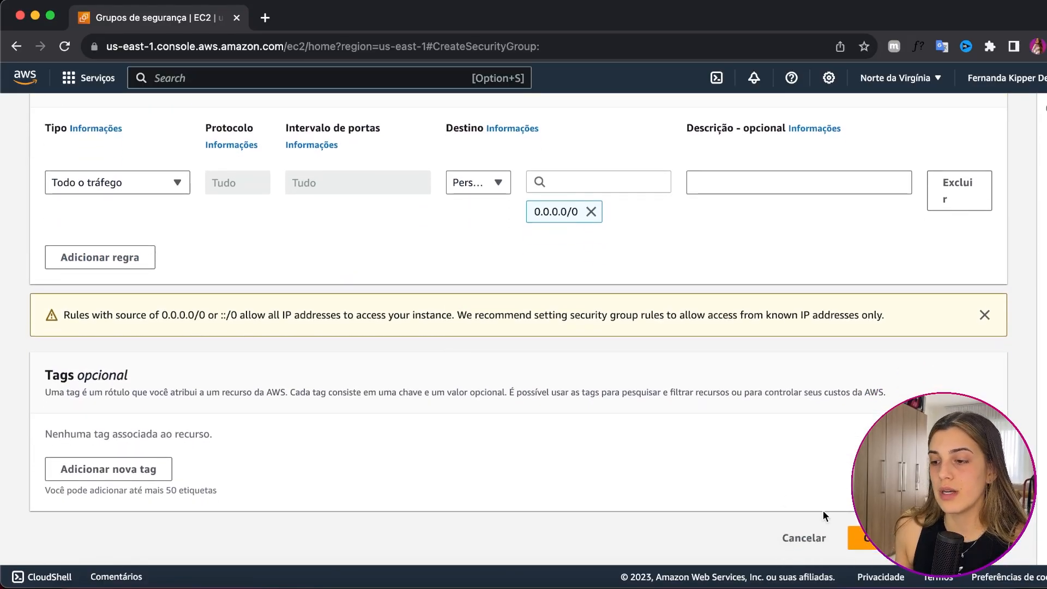
scroll(690, 401, "up", 18)
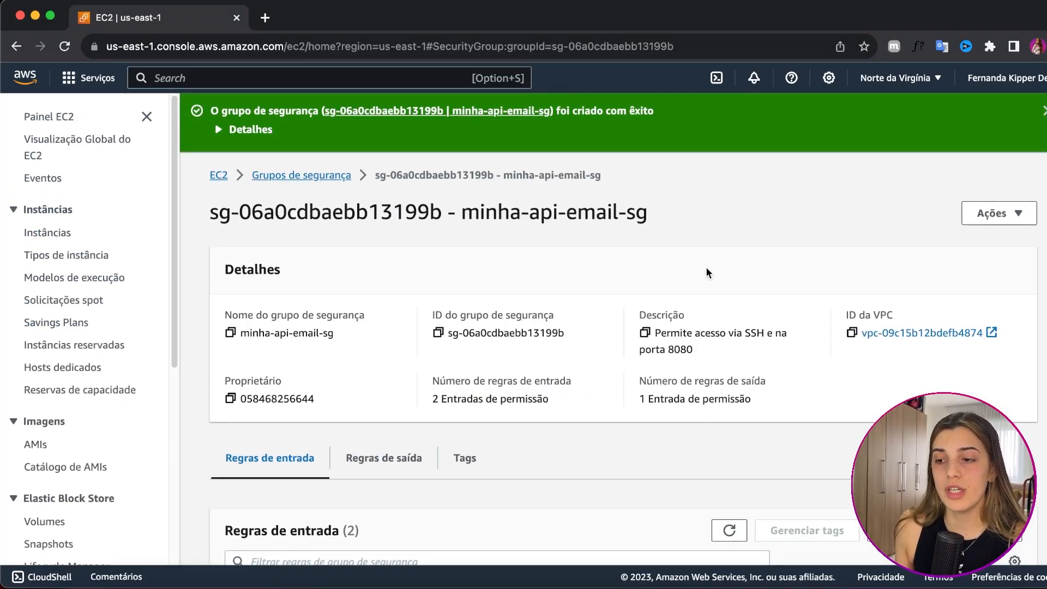
scroll(705, 270, "down", 3)
scroll(489, 217, "up", 3)
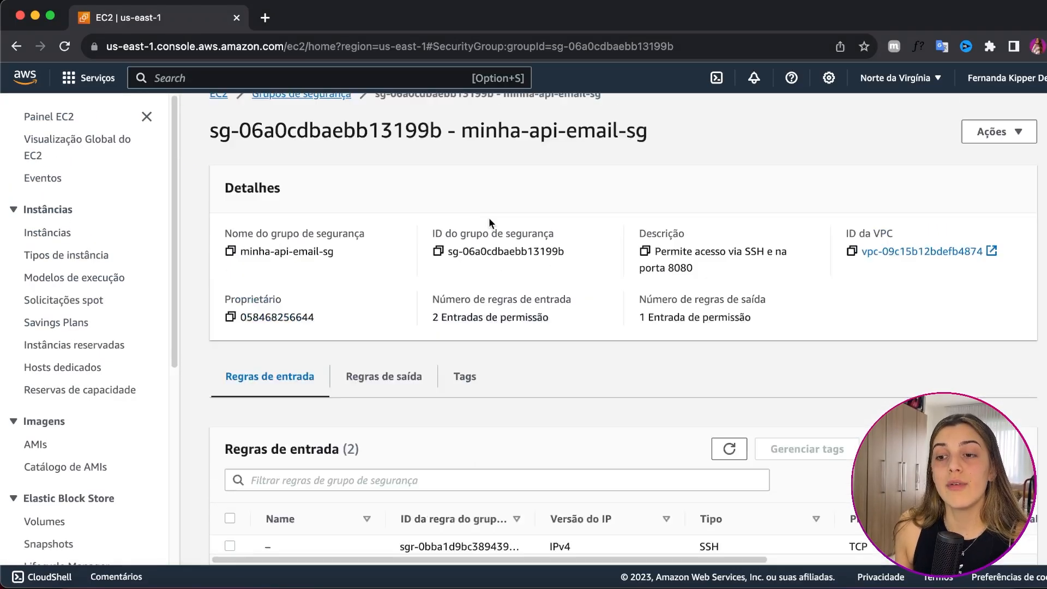
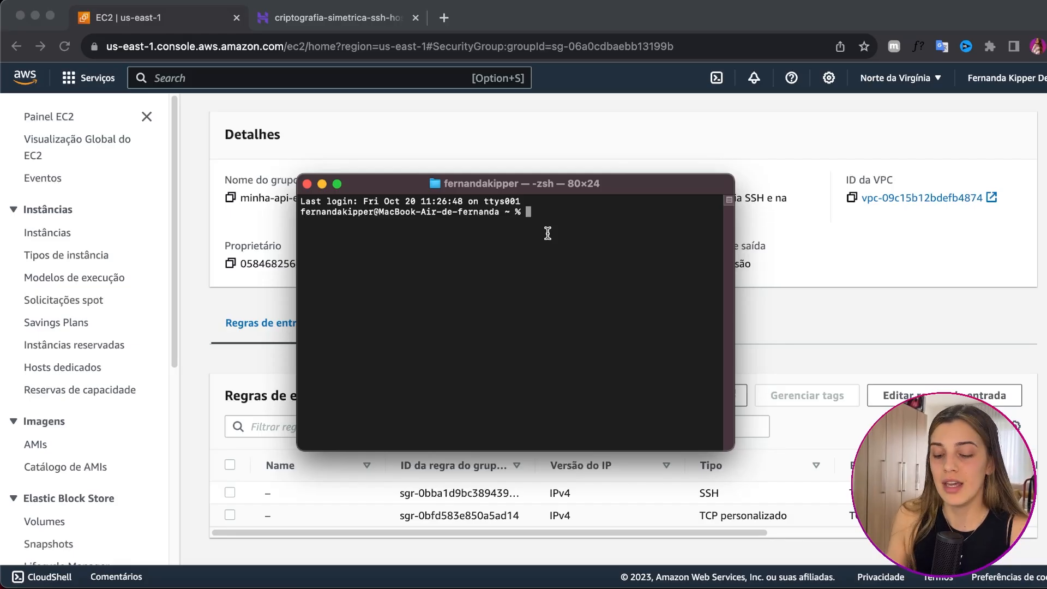
- List the contents of the ~/.ssh directory with ls ~/.ssh and examine the private and public key files
type("ls ~/.ssh")
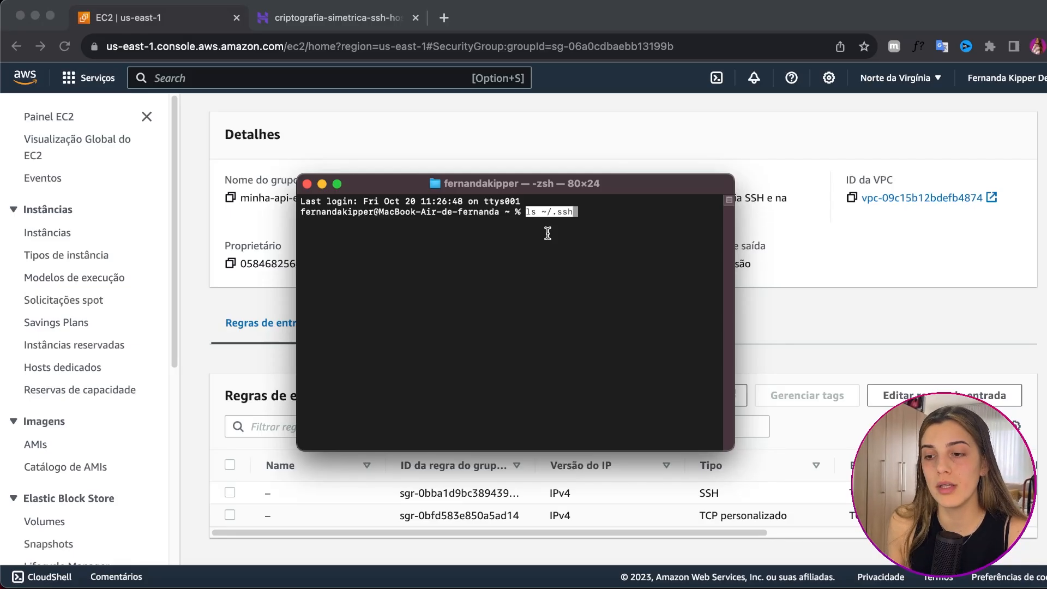
left_click_drag(527, 212, 580, 217)
left_click(583, 215)
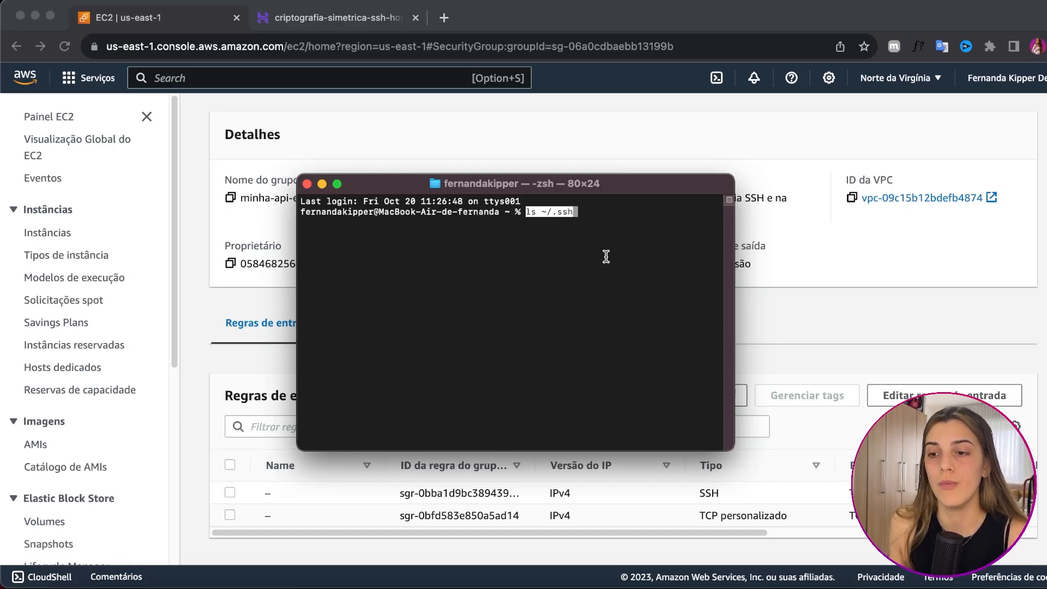
key("Return")
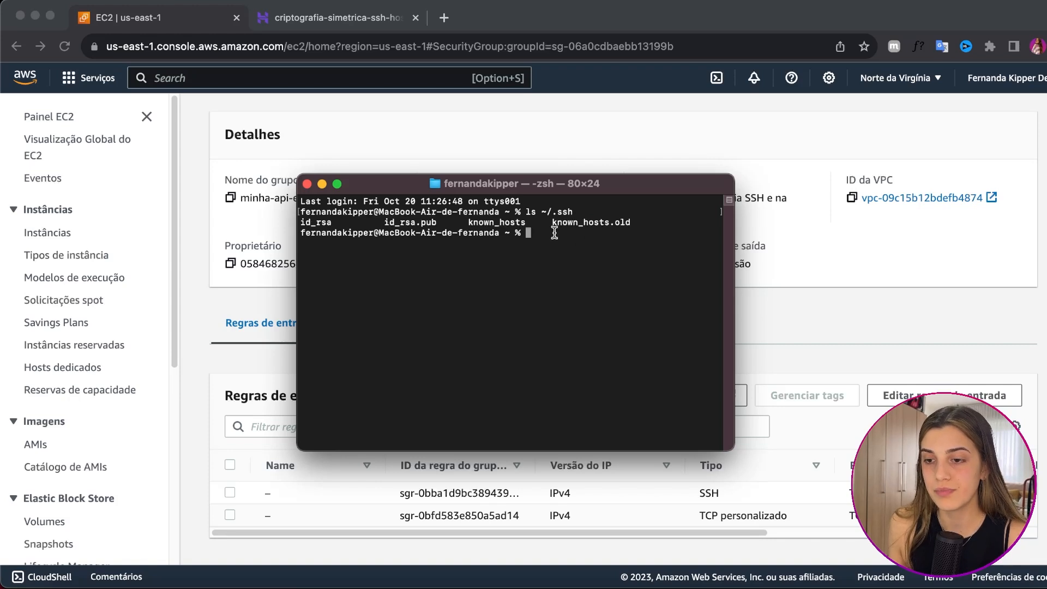
double_click(431, 223)
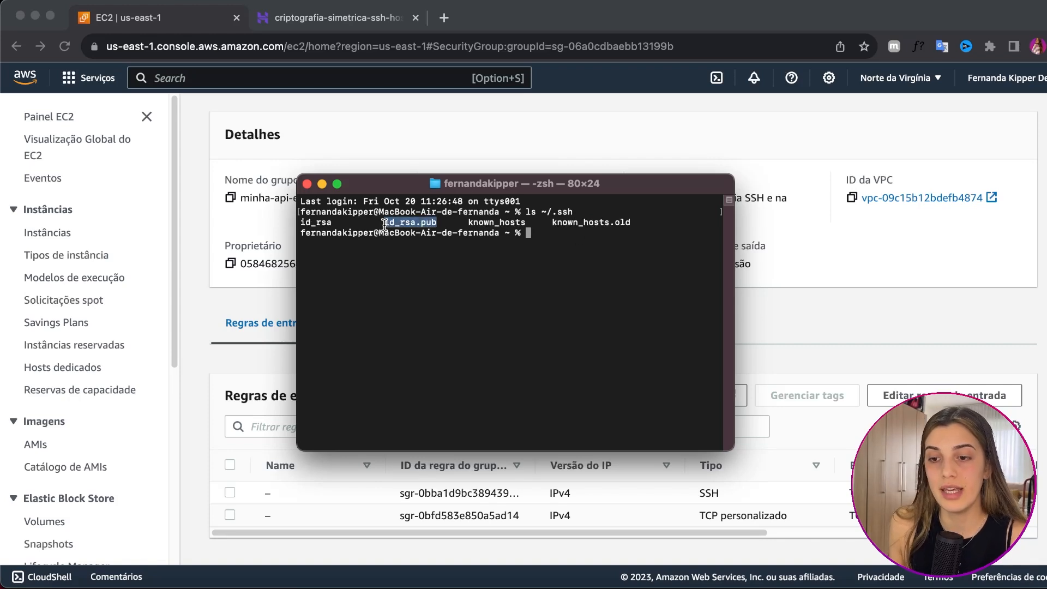
double_click(320, 223)
left_click(533, 237)
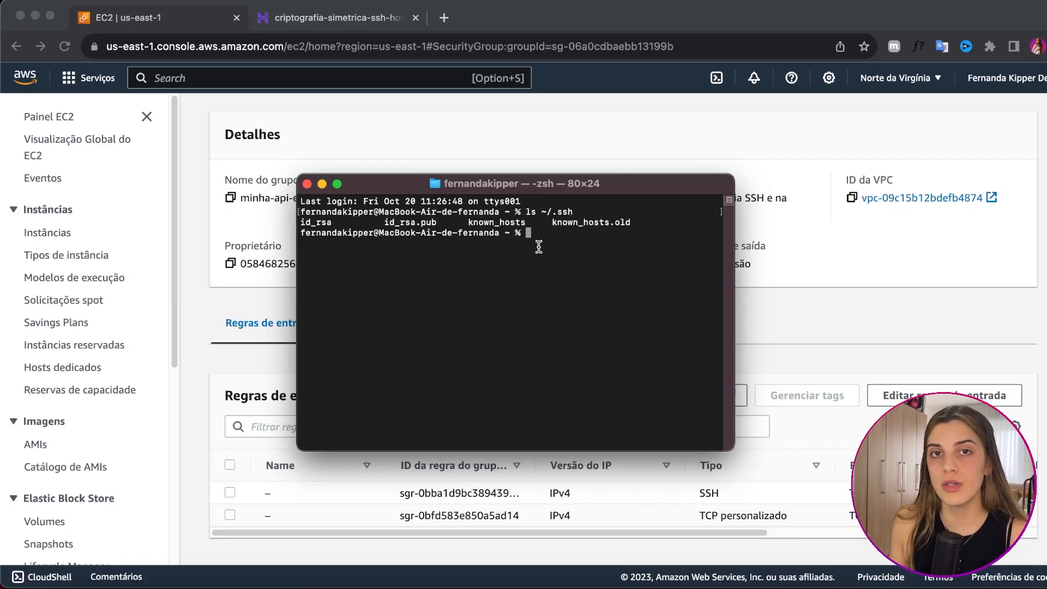
- Copy the contents of the public key file to the clipboard by running pbcopy < ~/.ssh/id_rsa.pub
type("pbcopy < ~/.ssh/id_rsa.pub")
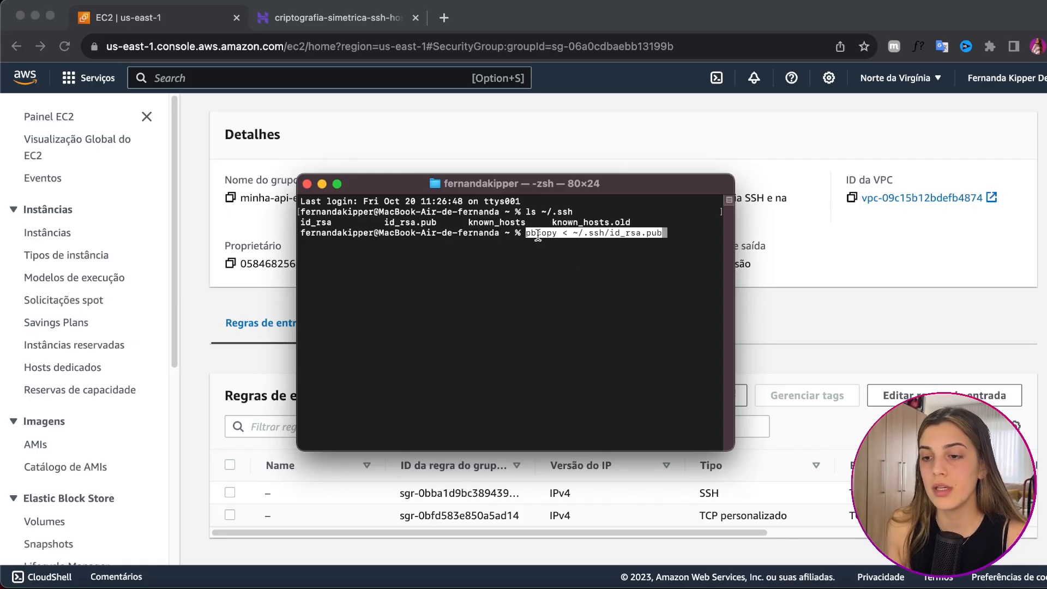
left_click_drag(567, 233, 658, 236)
left_click(580, 233)
double_click(593, 233)
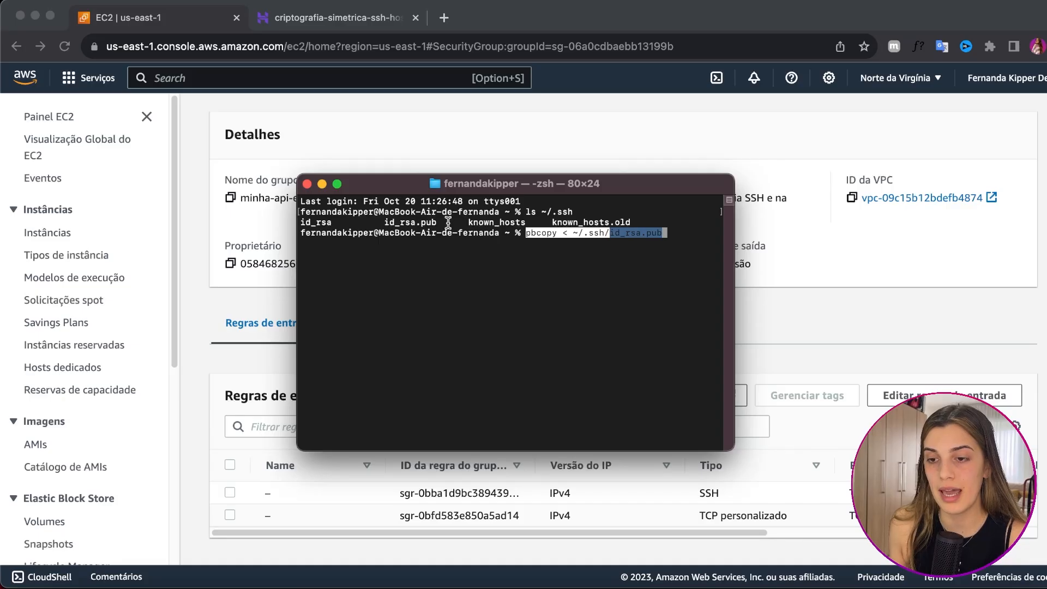
left_click_drag(442, 224, 384, 224)
left_click_drag(574, 211, 488, 212)
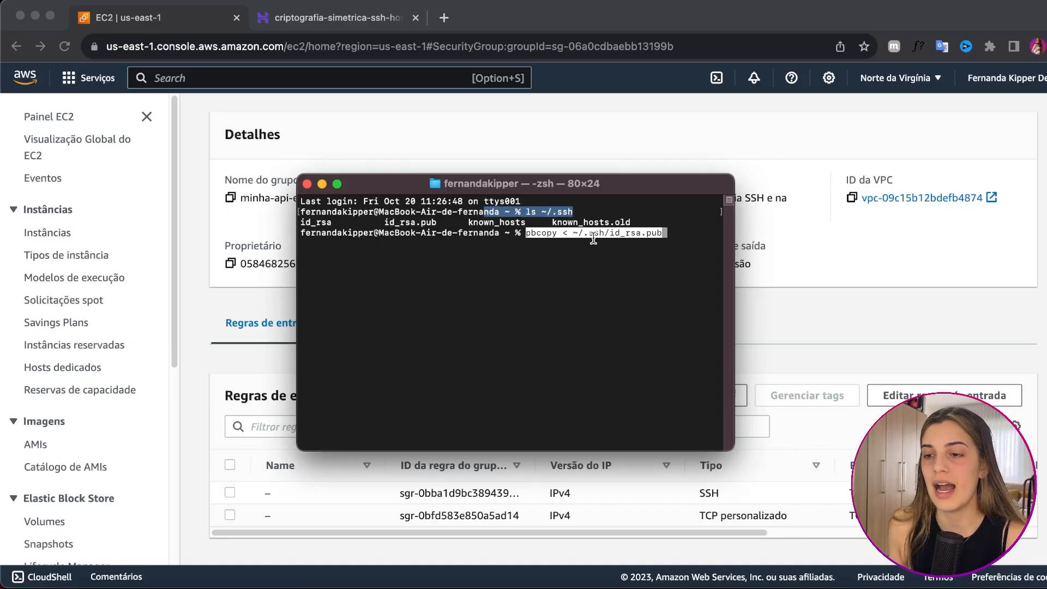
left_click(668, 235)
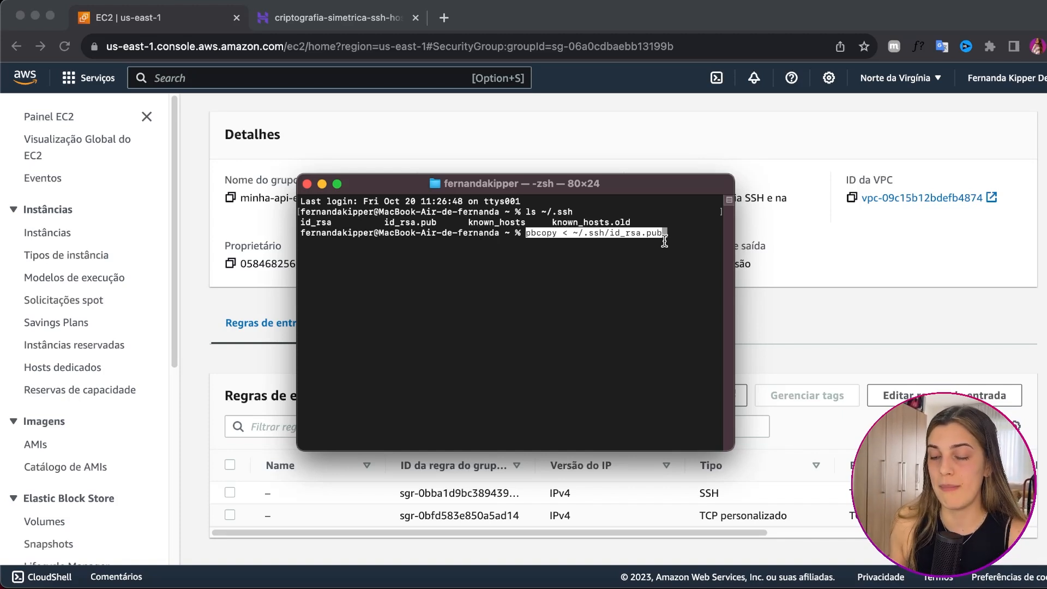
key("Return")
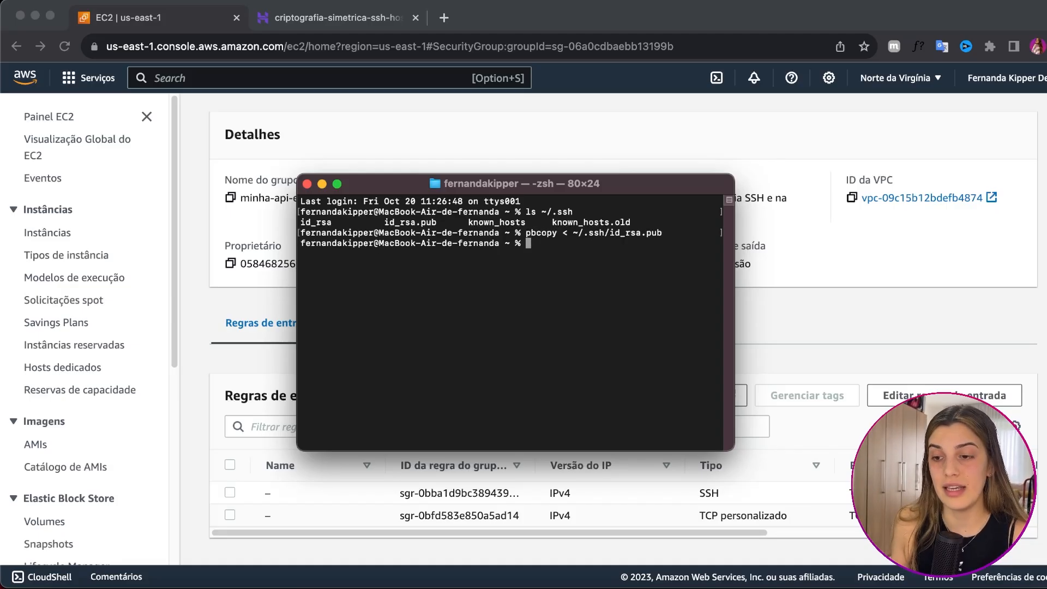
- Switch back to the AWS console in the browser and open the EC2 key pairs list (Pares de chaves)
left_click(826, 342)
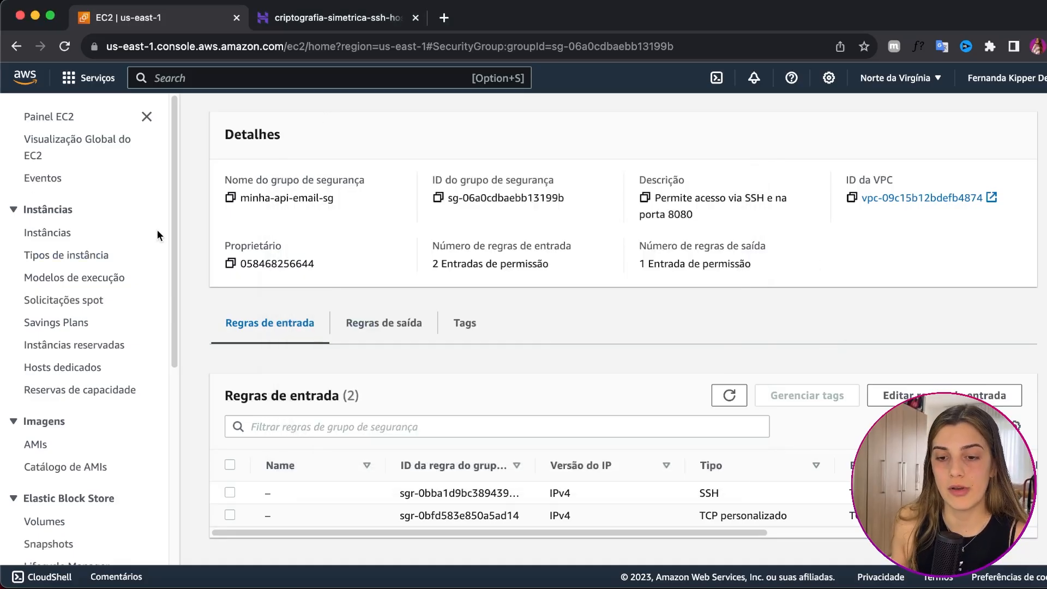
scroll(118, 248, "down", 5)
scroll(118, 250, "down", 5)
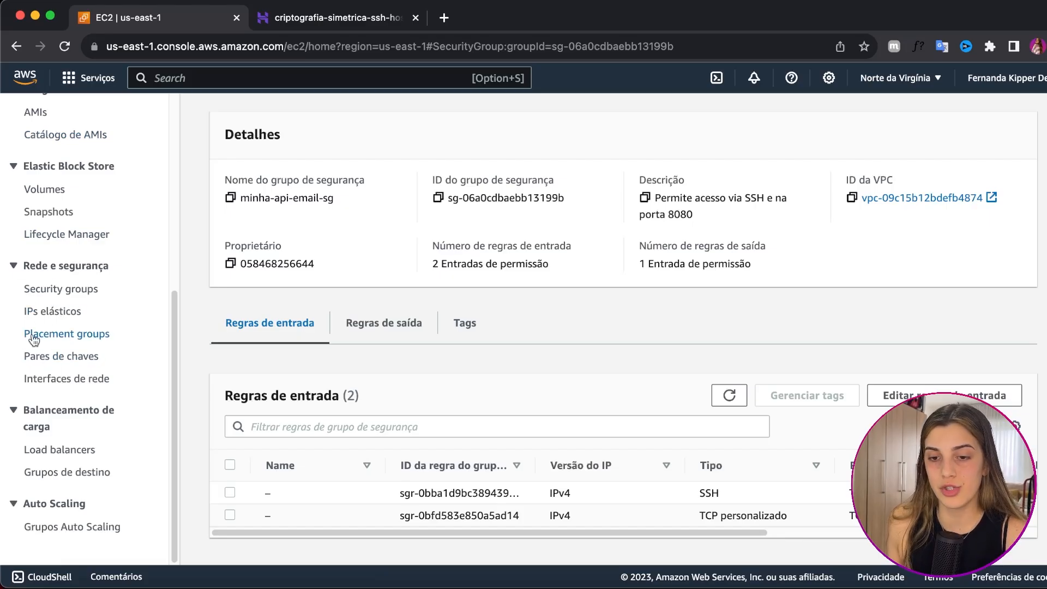
left_click(38, 357)
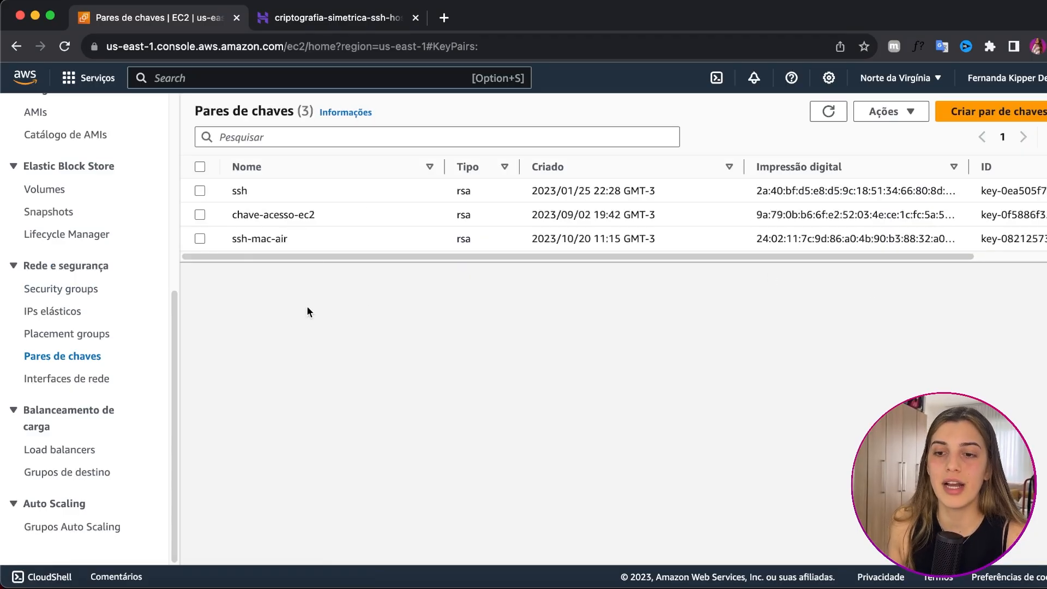
- Delete the key pair ssh-mac-air, confirming the removal with the word excluir
left_click(199, 240)
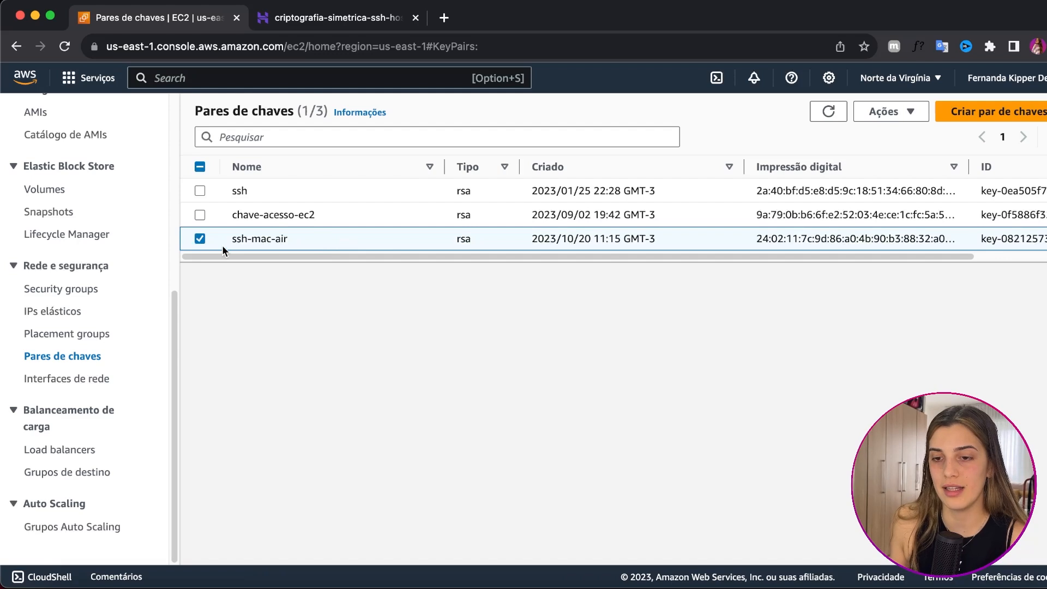
left_click(886, 112)
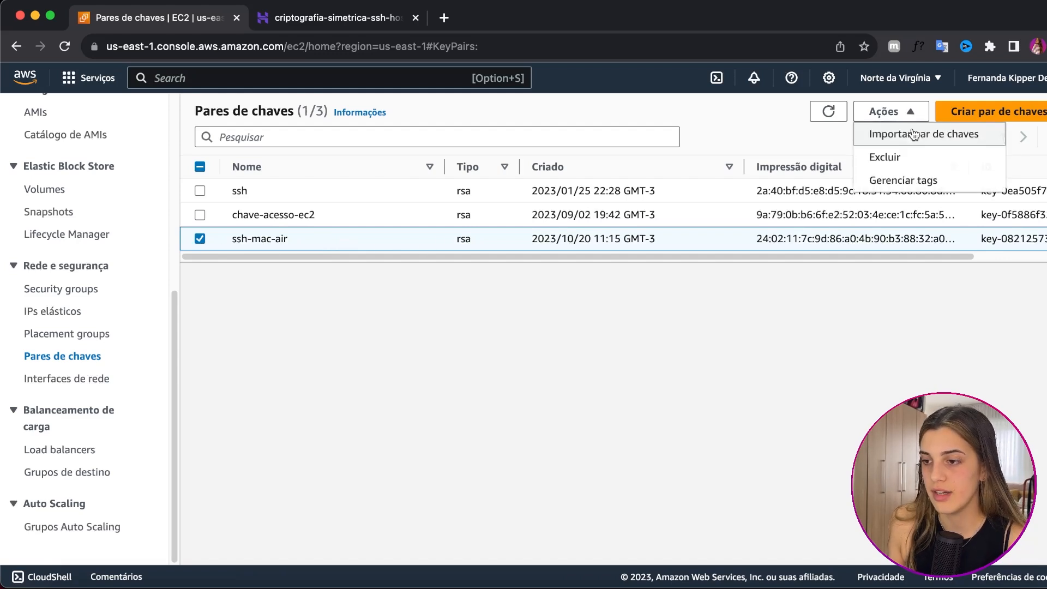
left_click(900, 158)
left_click(610, 348)
type("exc")
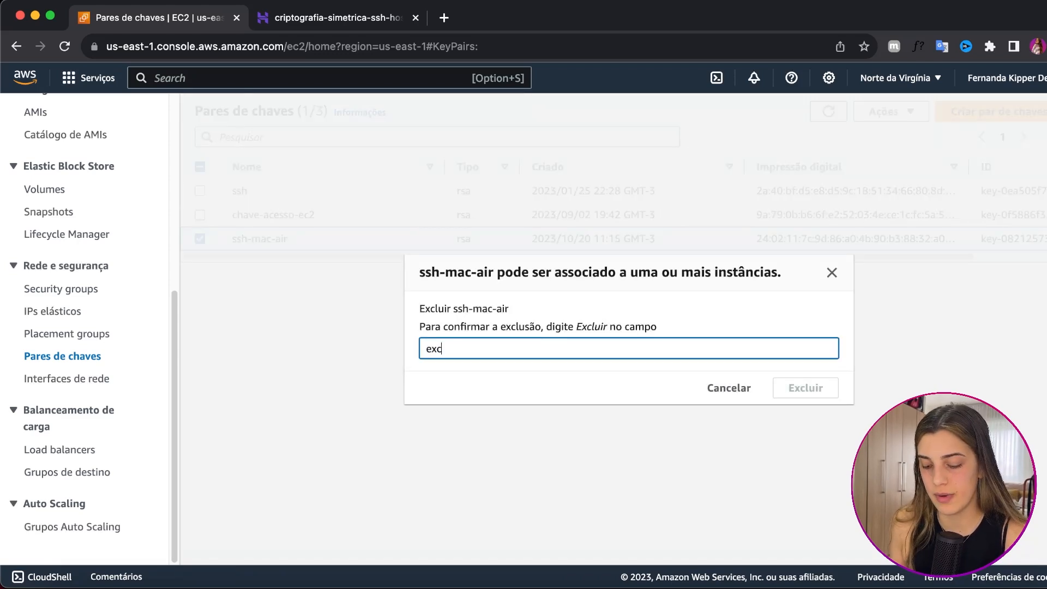
type("luir")
left_click(816, 388)
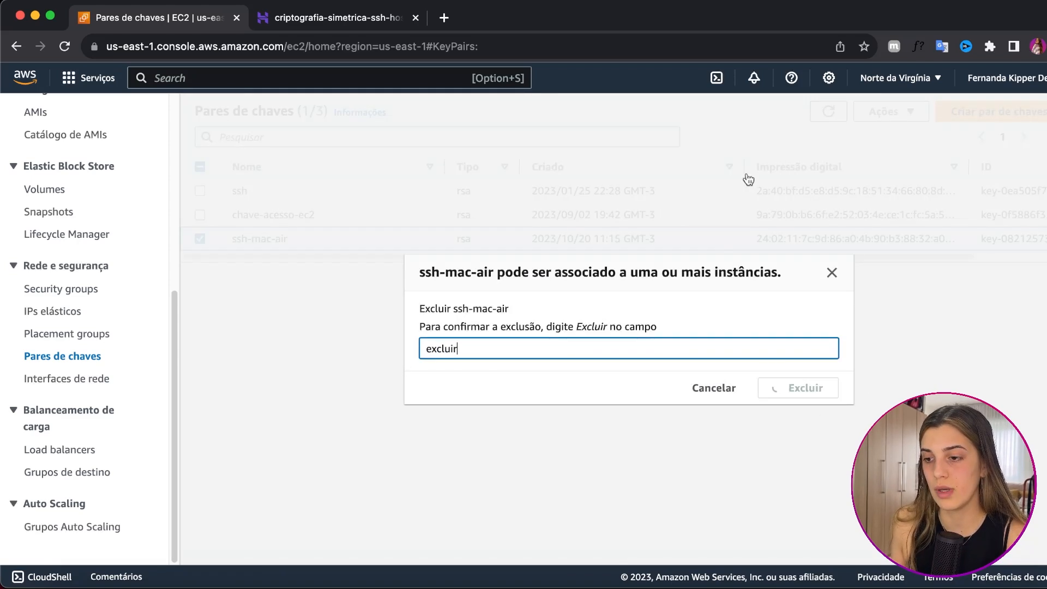
- Start importing a key pair and name it ssh-macbook-air
left_click(897, 139)
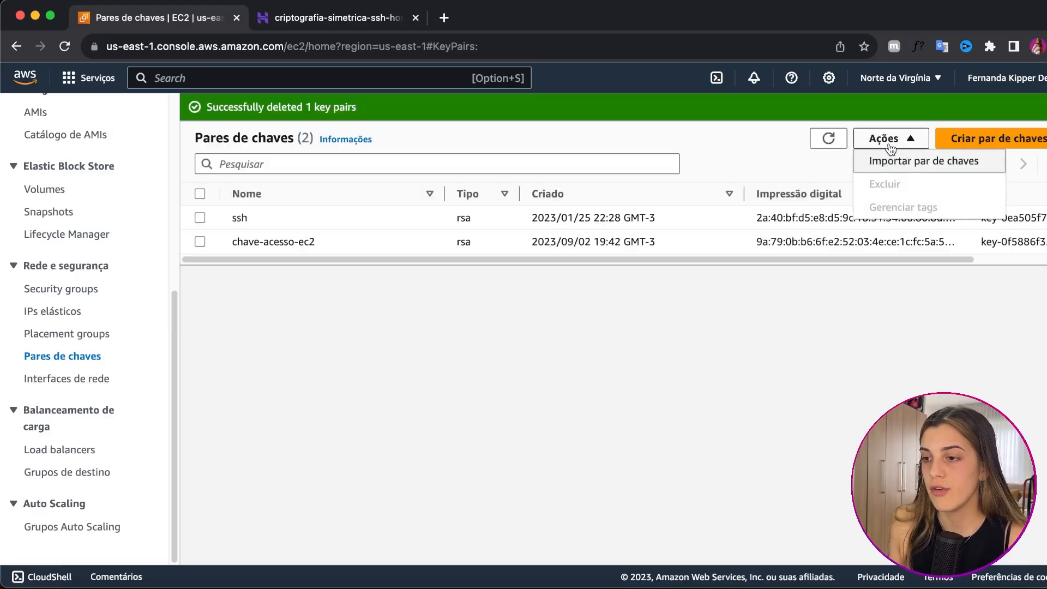
left_click(890, 162)
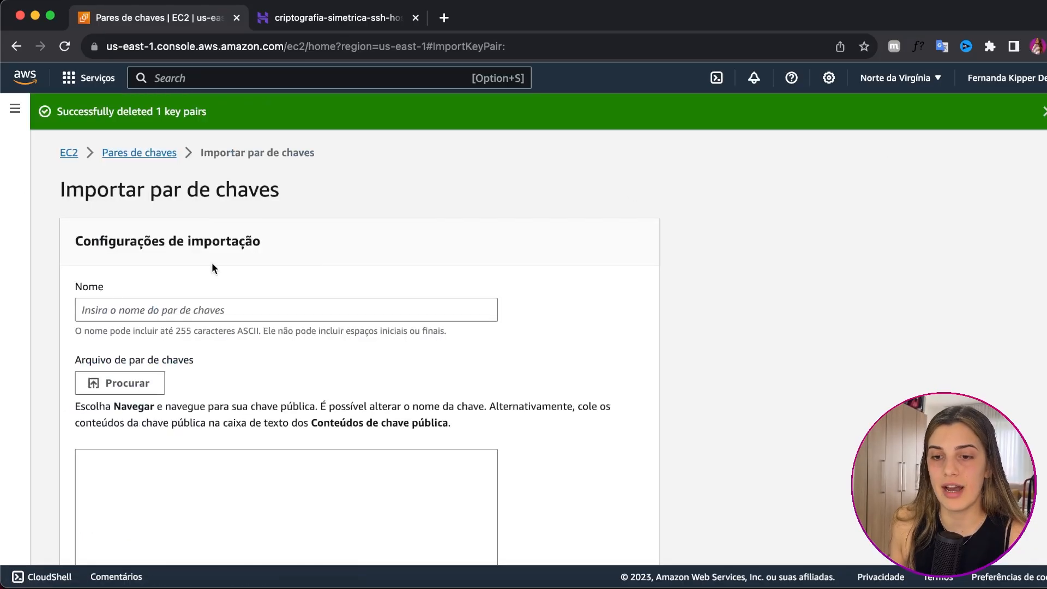
left_click(104, 307)
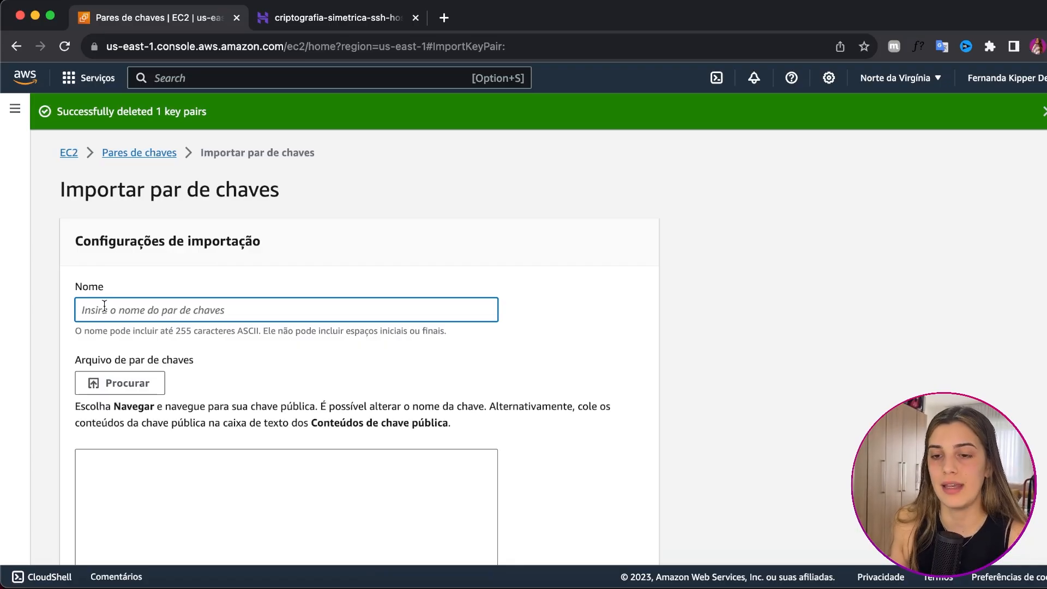
type("ssh-")
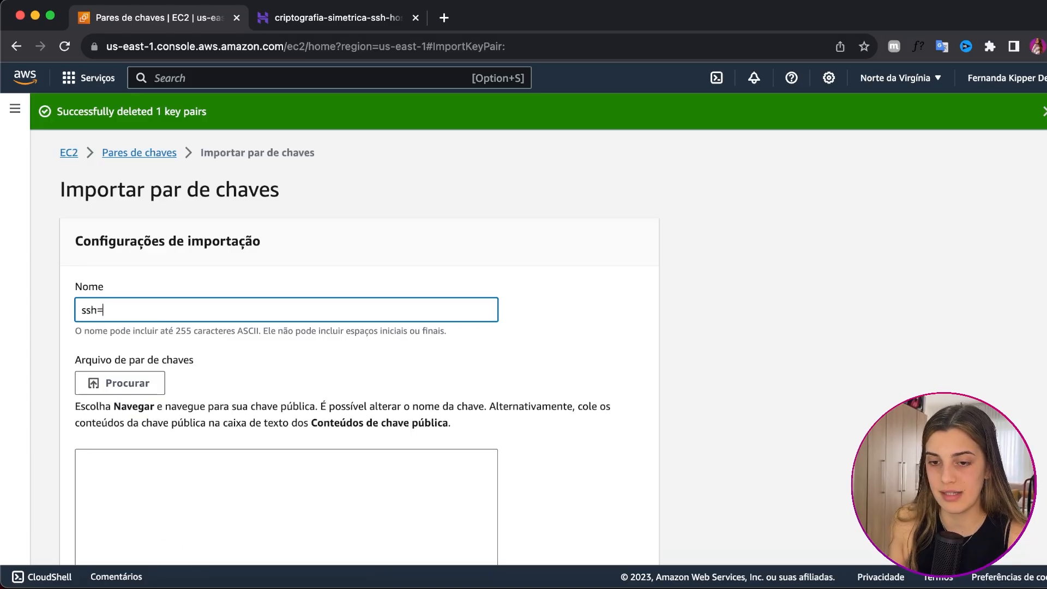
type("macbookko")
key("BackSpace")
key("BackSpace")
key("BackSpace")
type("k")
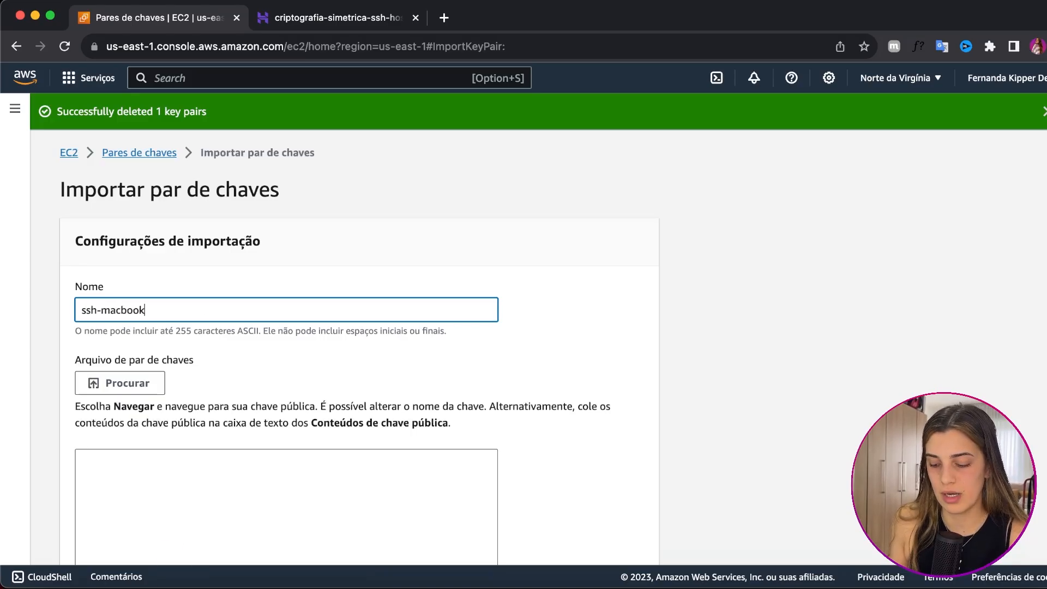
type("-air")
- Paste the copied SSH public key as the key pair's public key contents and look over the import form
left_click(182, 451)
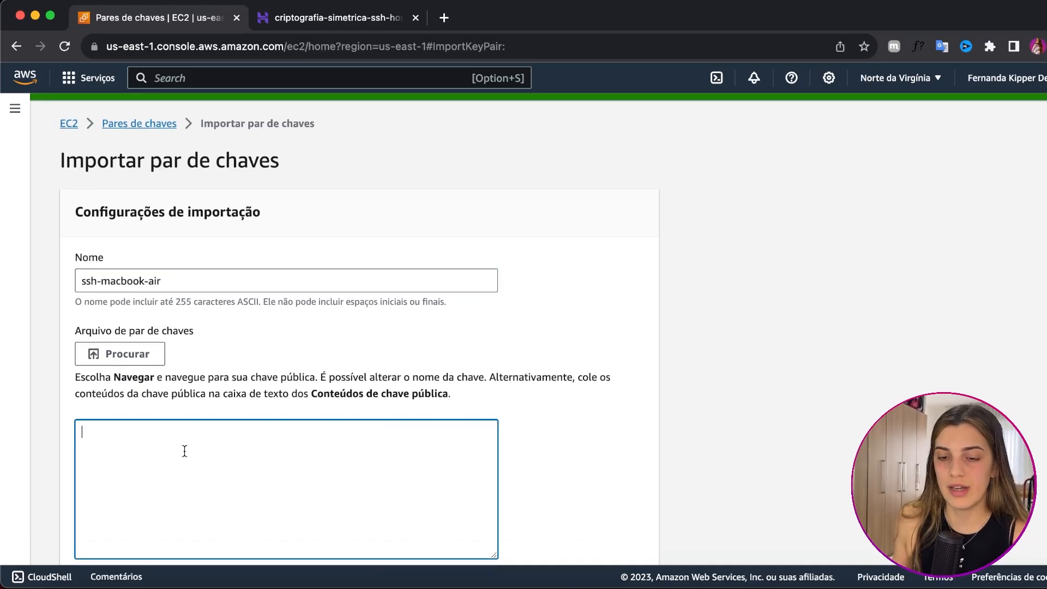
scroll(197, 441, "down", 1)
key("super+v")
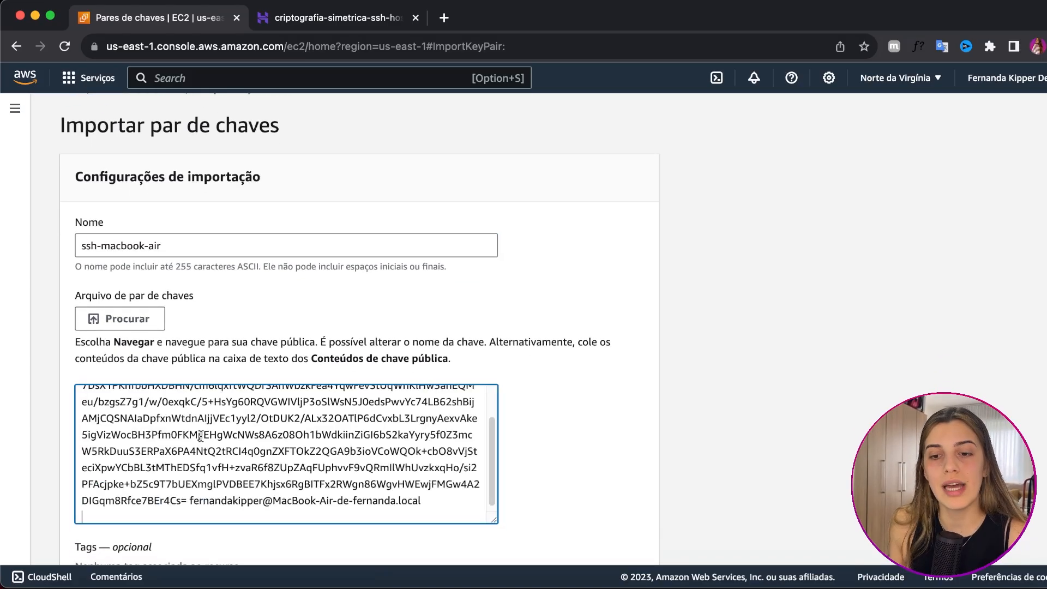
scroll(206, 435, "up", 5)
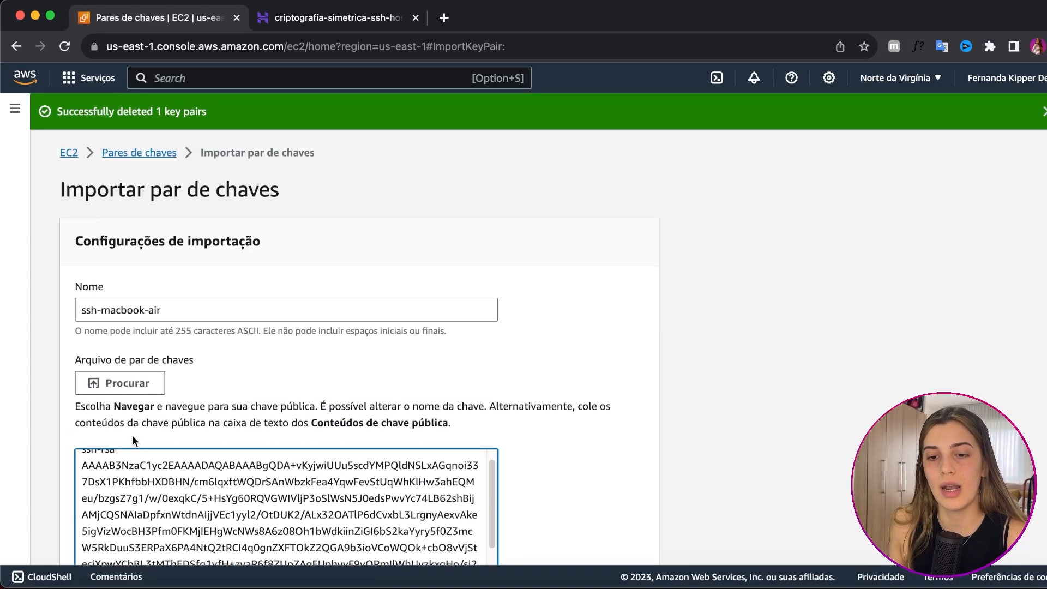
scroll(191, 487, "up", 1)
scroll(190, 487, "down", 3)
- Recheck the public key copy command in the terminal, return to the browser and import the key pair
key("super+Tab")
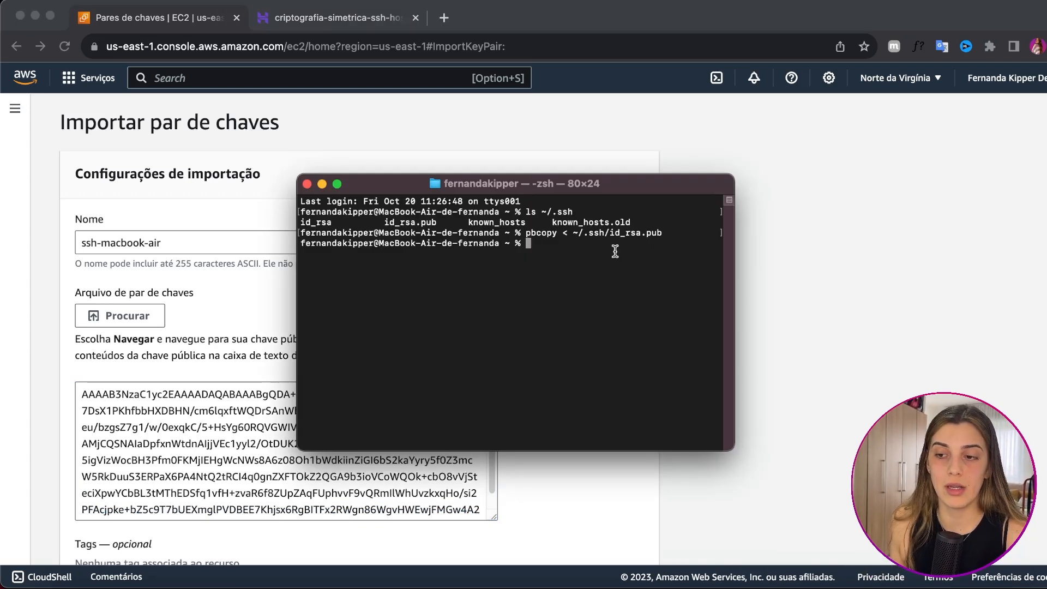
left_click_drag(560, 233, 665, 236)
left_click(859, 295)
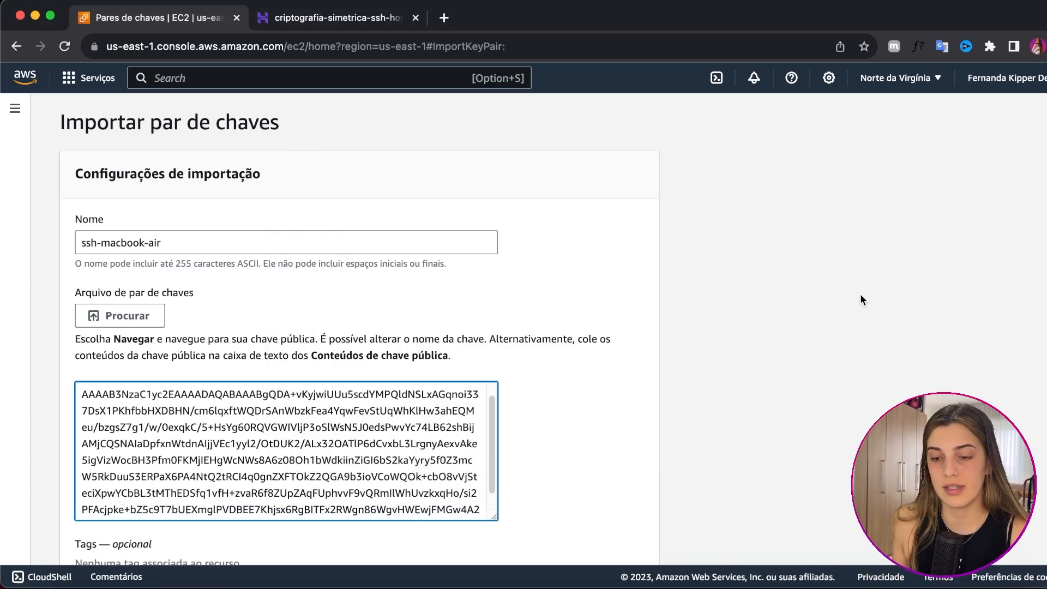
scroll(425, 368, "down", 1)
scroll(425, 370, "down", 5)
scroll(235, 273, "up", 10)
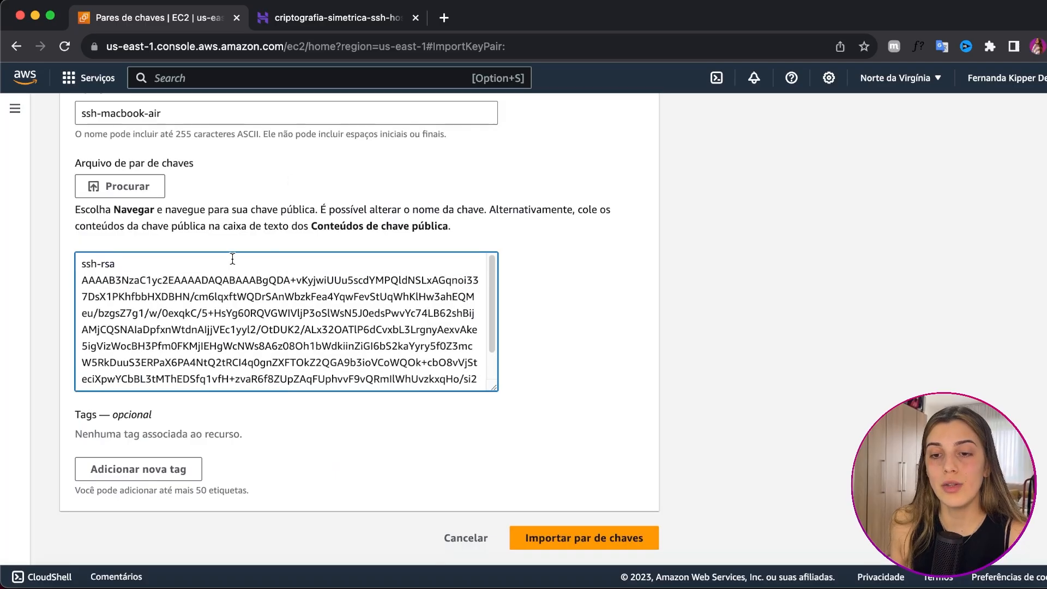
scroll(459, 400, "down", 5)
left_click(585, 542)
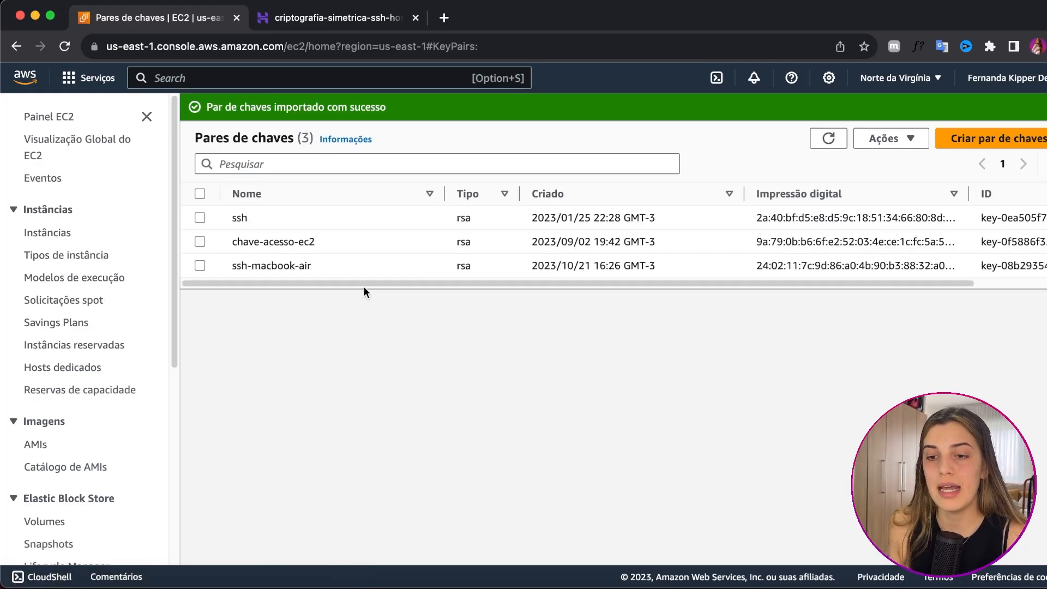
left_click_drag(322, 283, 503, 285)
left_click_drag(730, 311, 261, 329)
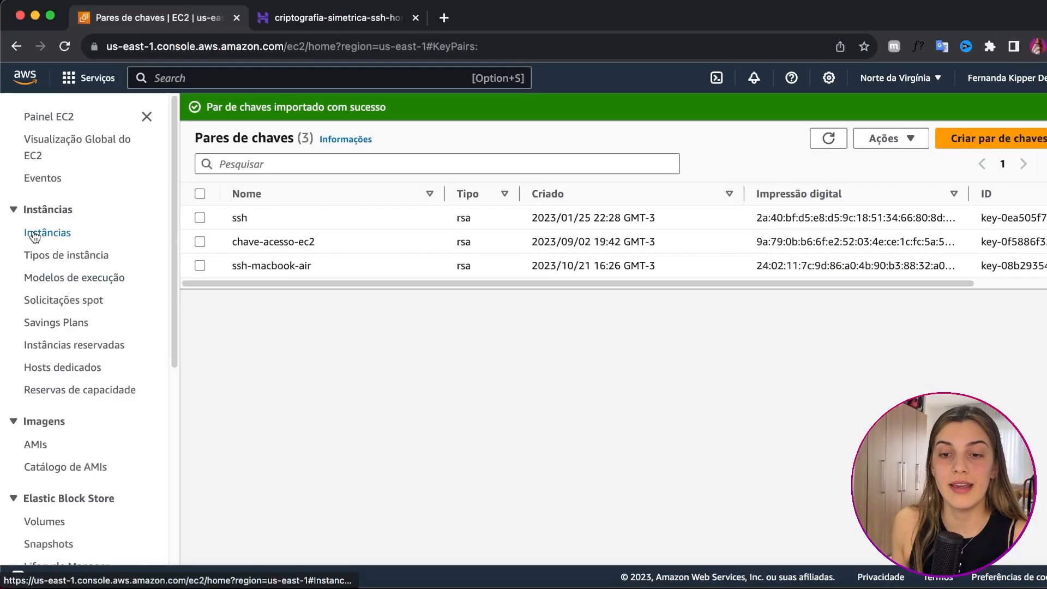
- Start launching a new EC2 instance from the instances list and name it minha-api-emails
left_click(34, 234)
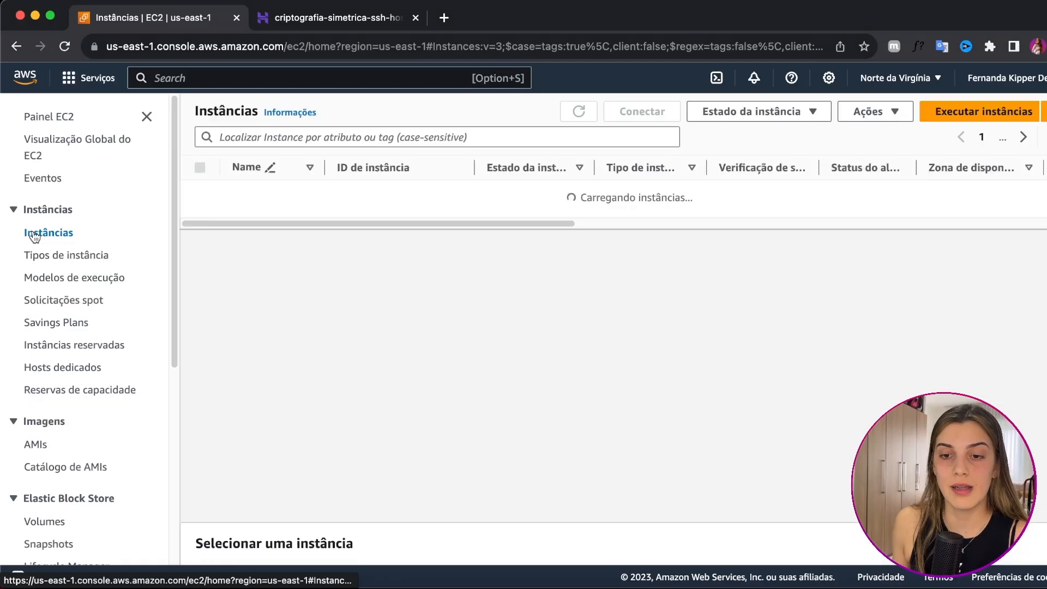
left_click(973, 115)
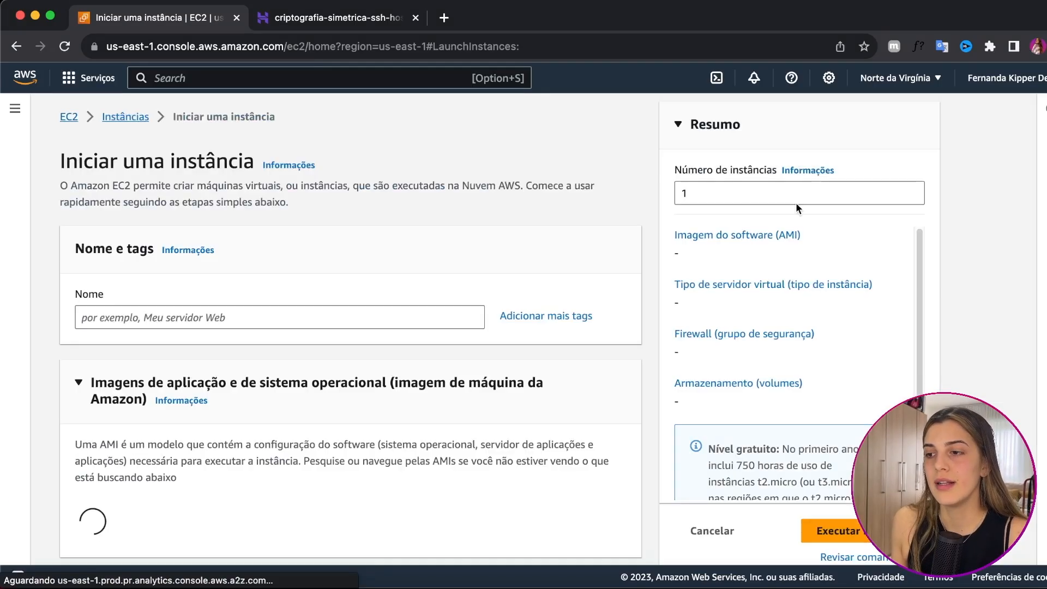
left_click(208, 326)
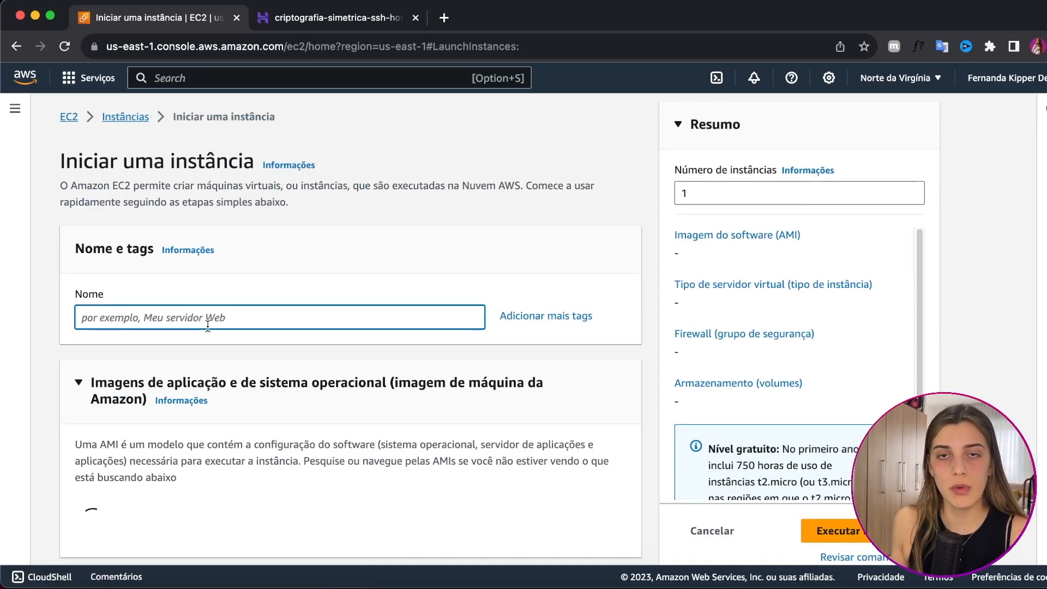
type("minha-a")
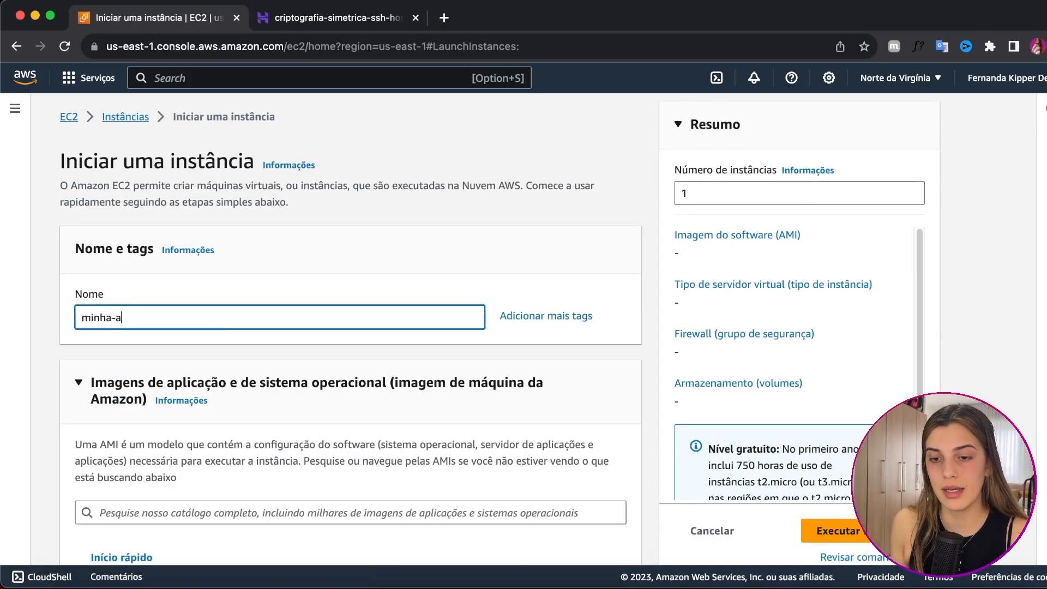
type("pi-emails")
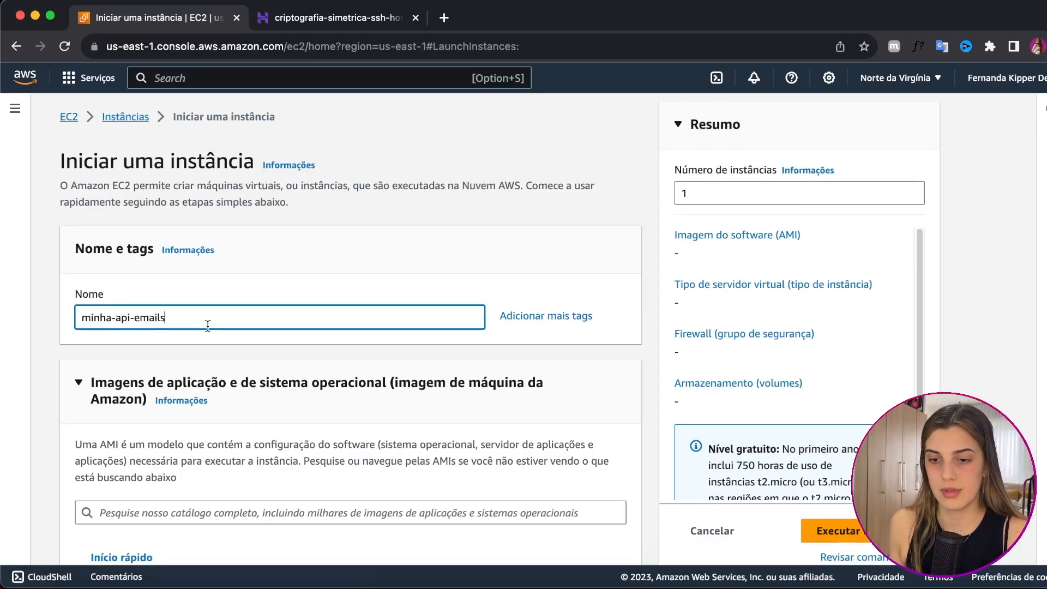
- Review the operating system image options for the instance, including the Amazon Linux 2023 AMI and its architecture choices
scroll(204, 330, "down", 4)
scroll(218, 294, "down", 3)
scroll(237, 241, "up", 3)
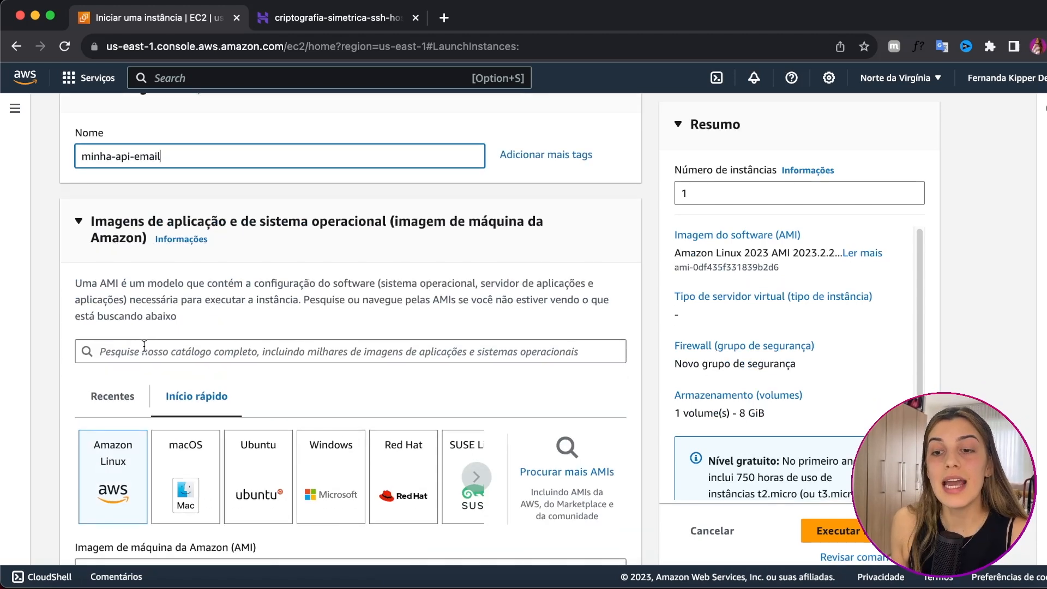
scroll(227, 298, "down", 4)
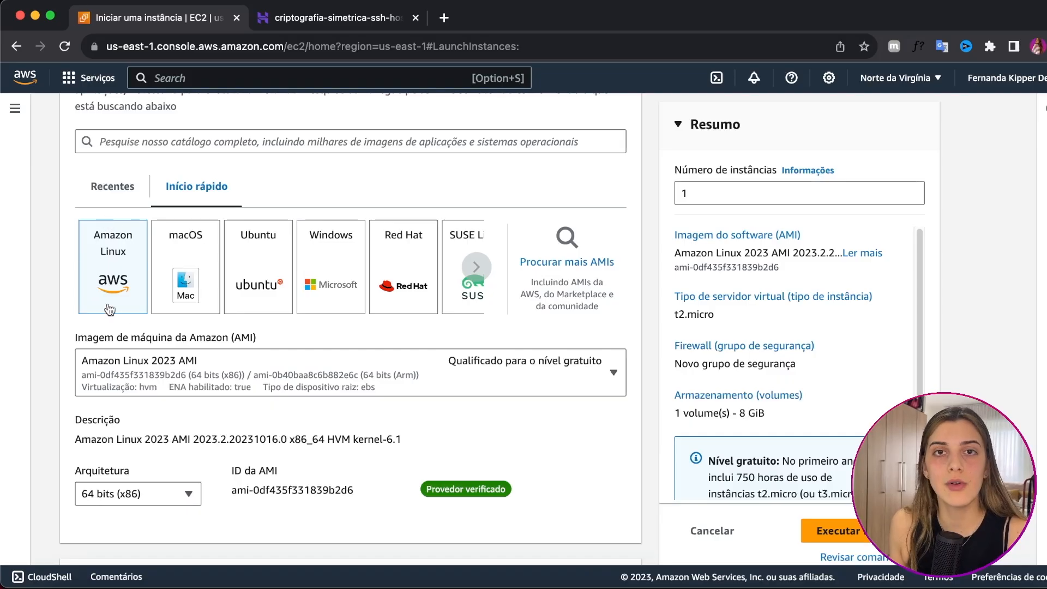
scroll(275, 335, "down", 2)
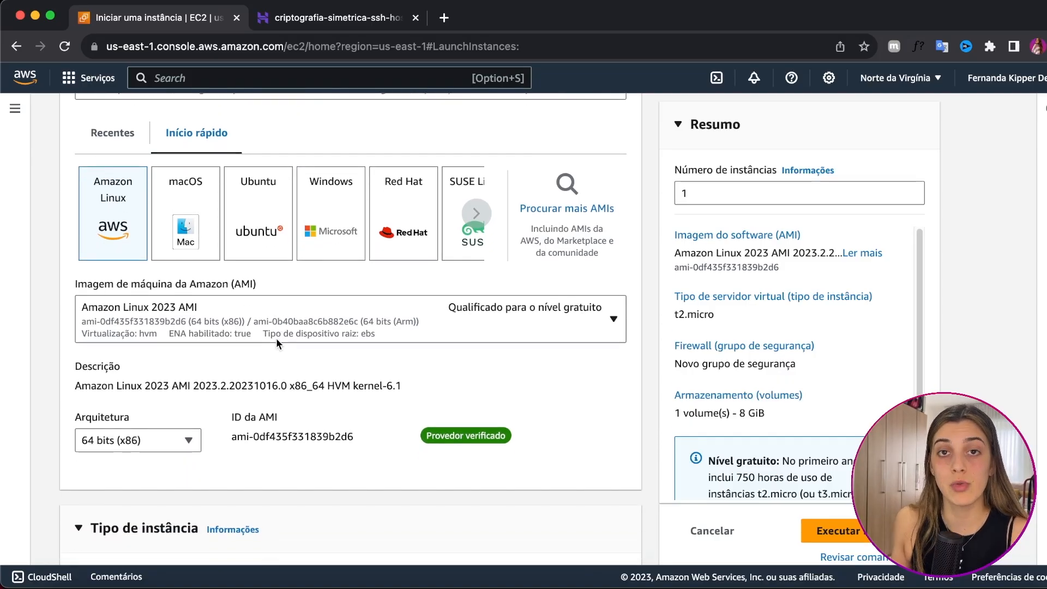
scroll(179, 309, "down", 1)
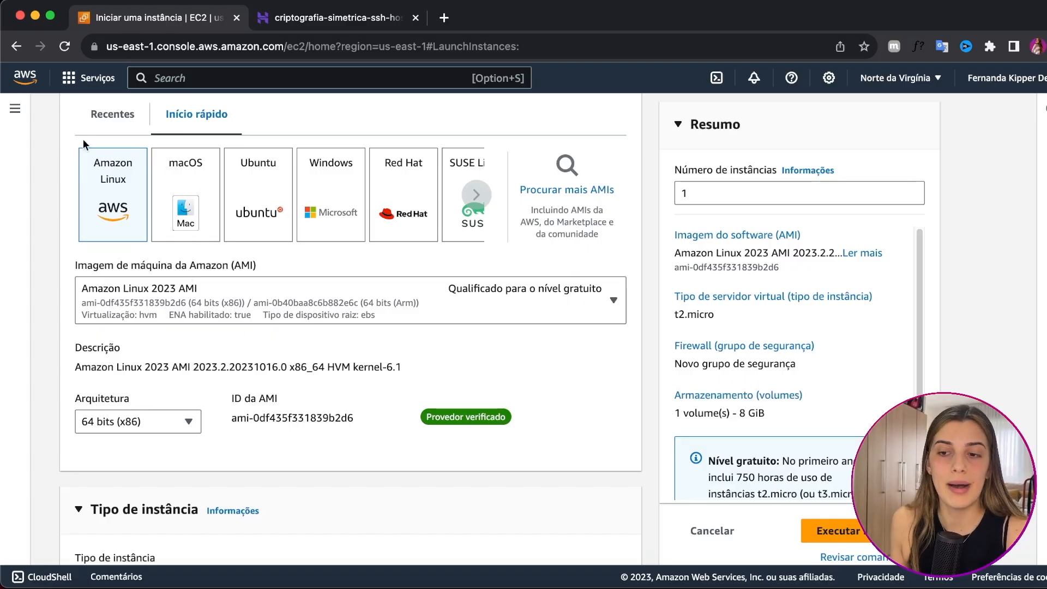
scroll(292, 206, "down", 2)
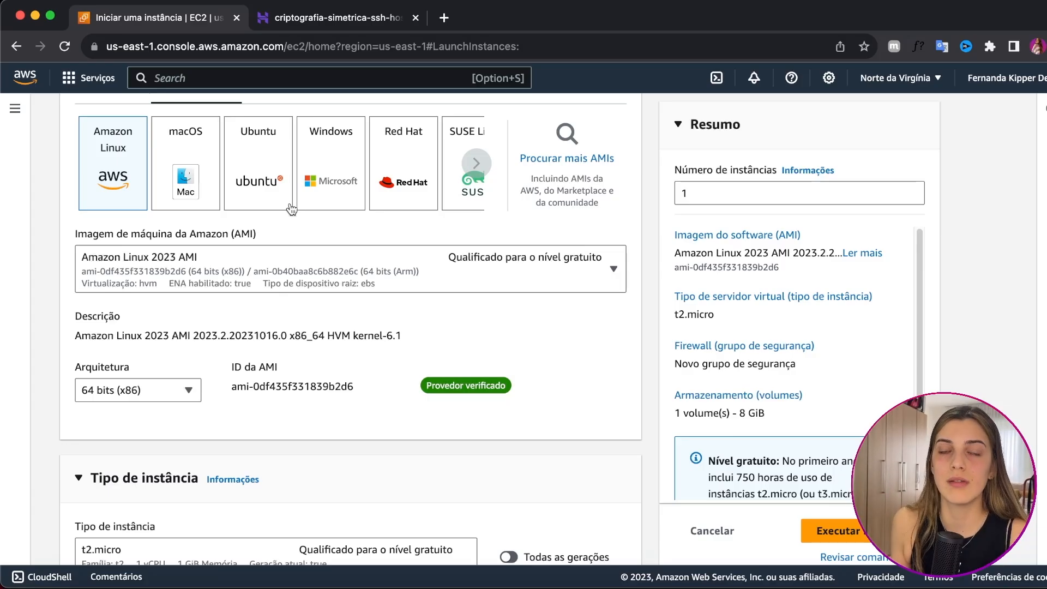
scroll(292, 209, "down", 5)
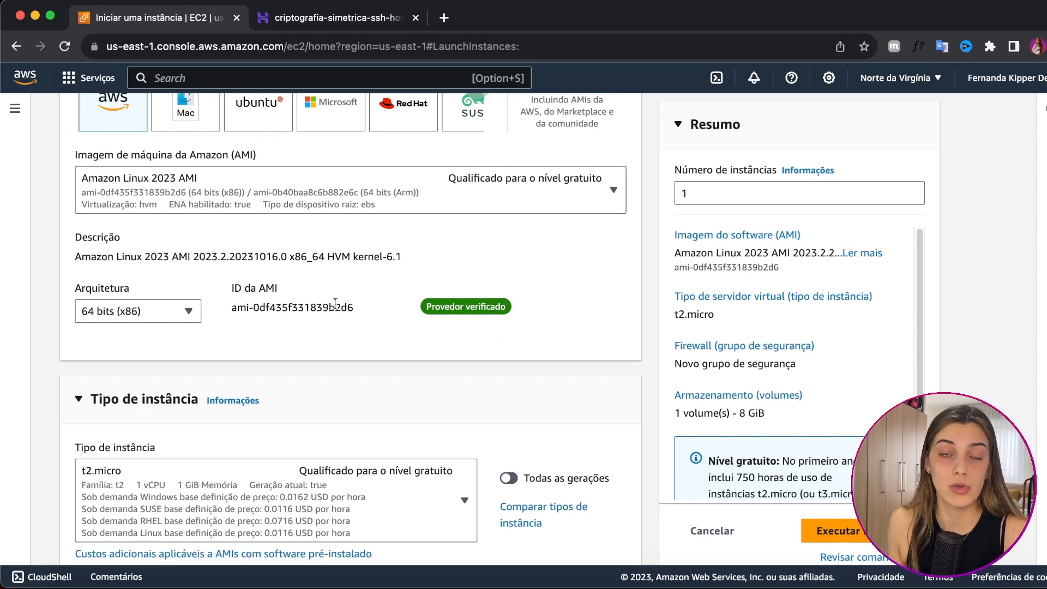
scroll(374, 308, "up", 8)
scroll(199, 378, "down", 7)
scroll(204, 369, "down", 2)
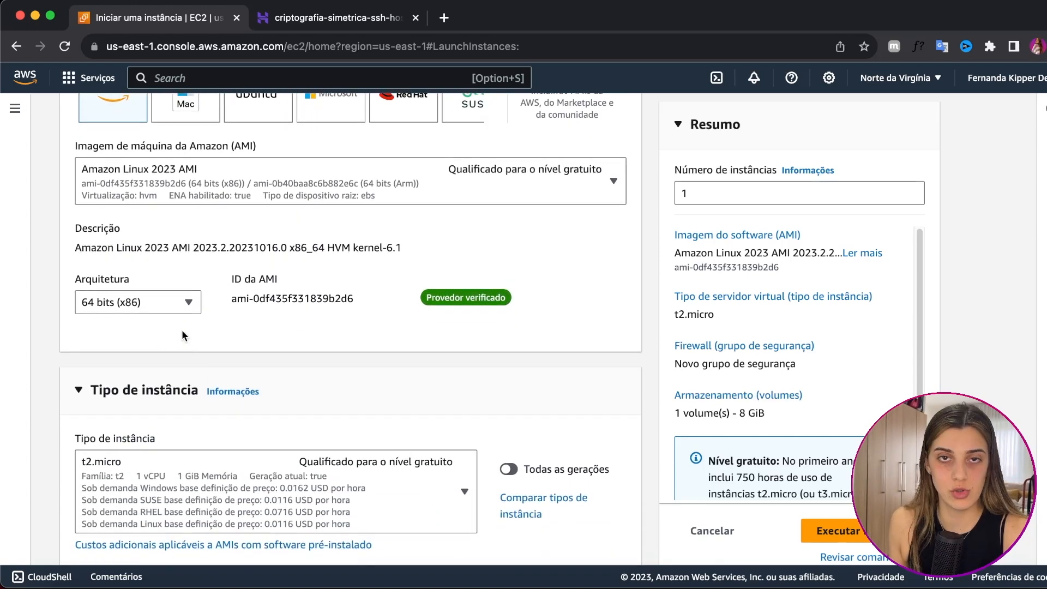
left_click(126, 302)
left_click(338, 342)
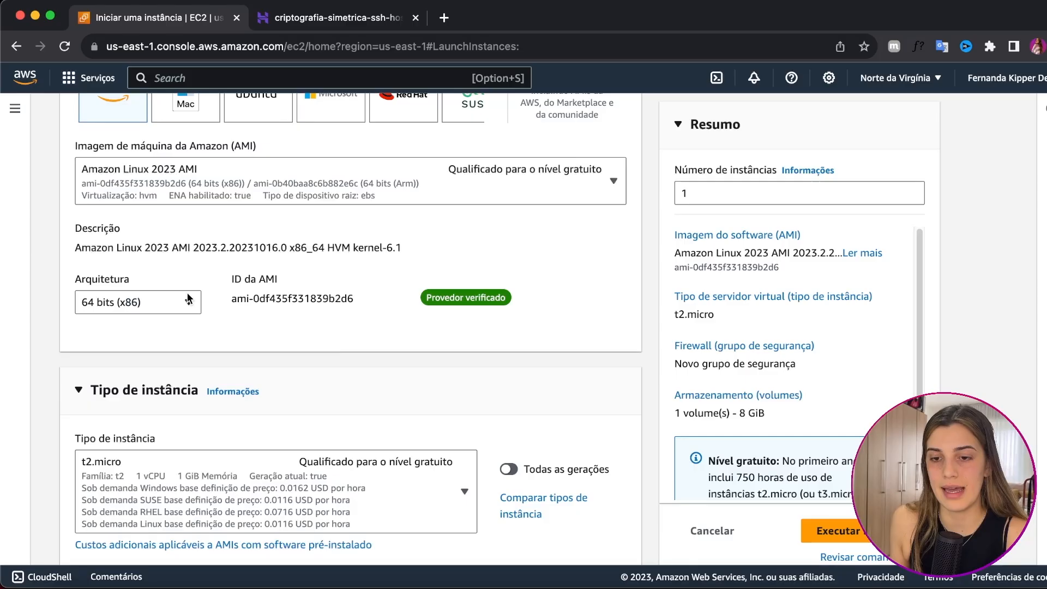
- Choose the free-tier eligible t2.micro as the instance type
scroll(185, 289, "down", 2)
scroll(195, 301, "down", 8)
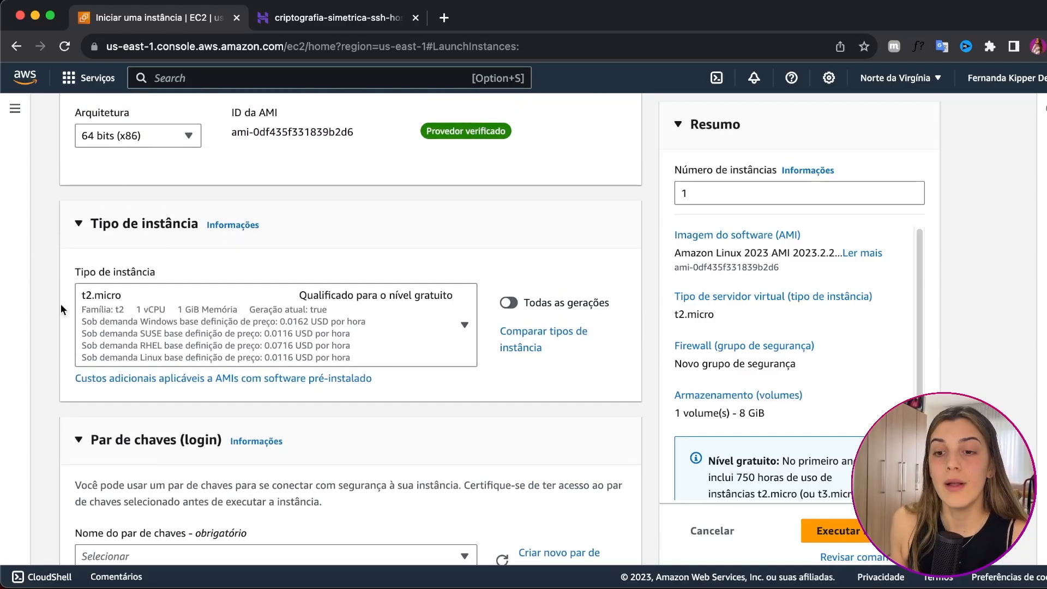
left_click(234, 341)
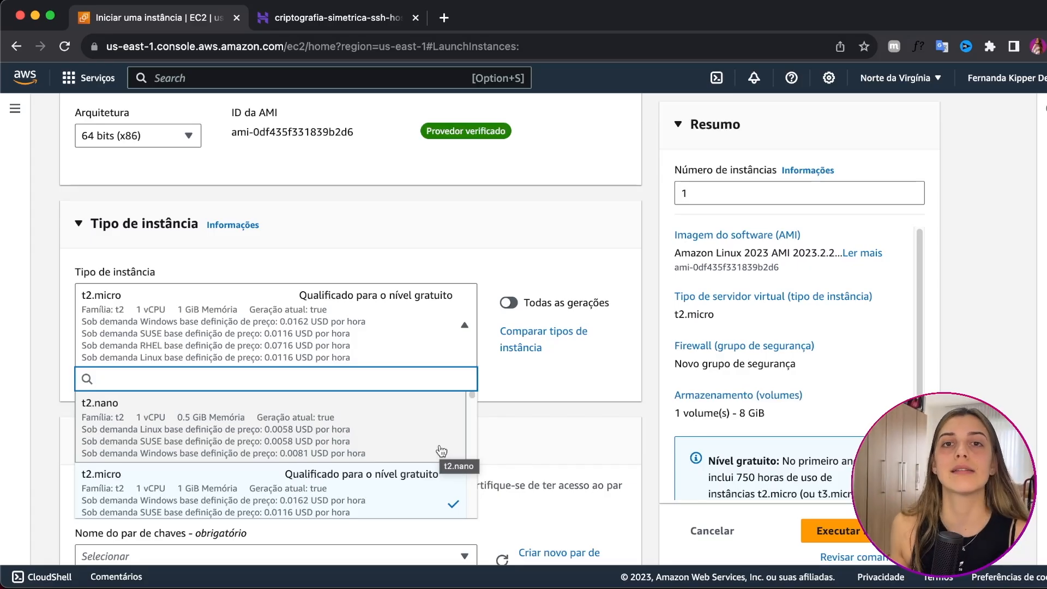
right_click(345, 414)
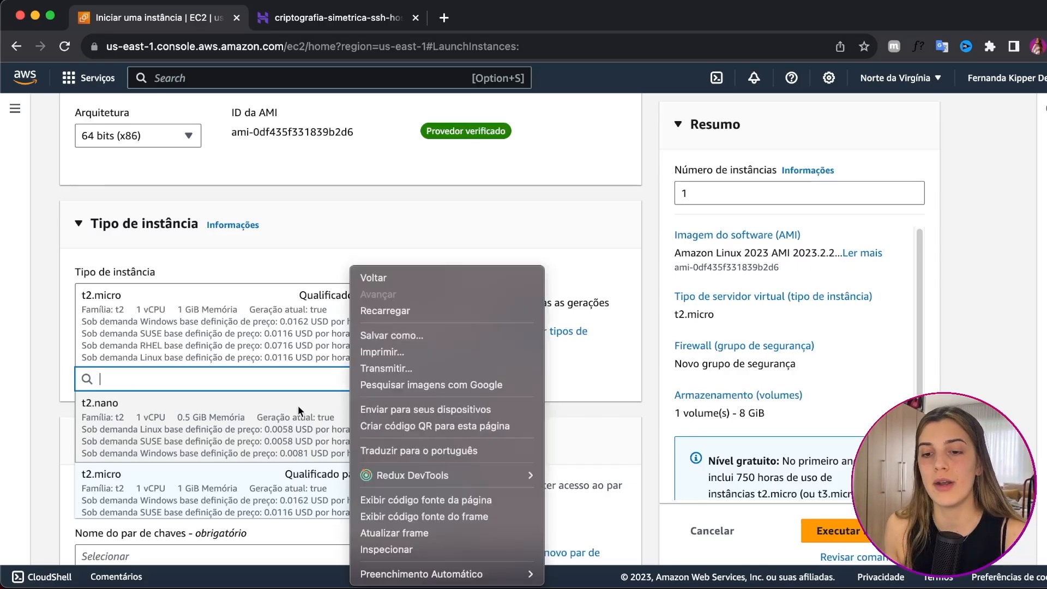
left_click(37, 443)
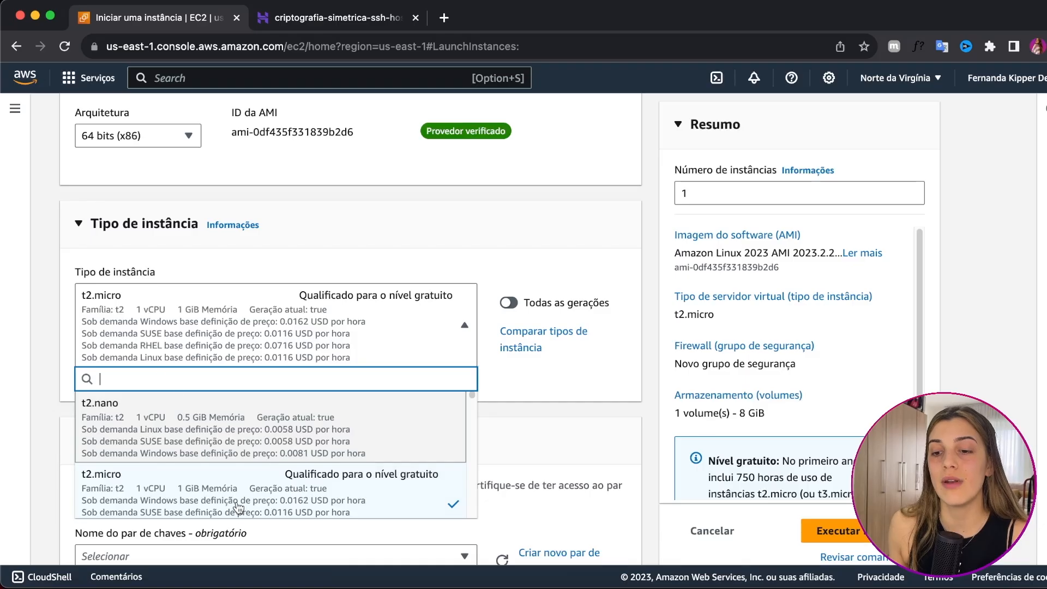
left_click(176, 482)
- Browse the other available instance types with their vCPU, memory and hourly prices, leaving the selection as it is
left_click(421, 295)
left_click(412, 299)
left_click(411, 297)
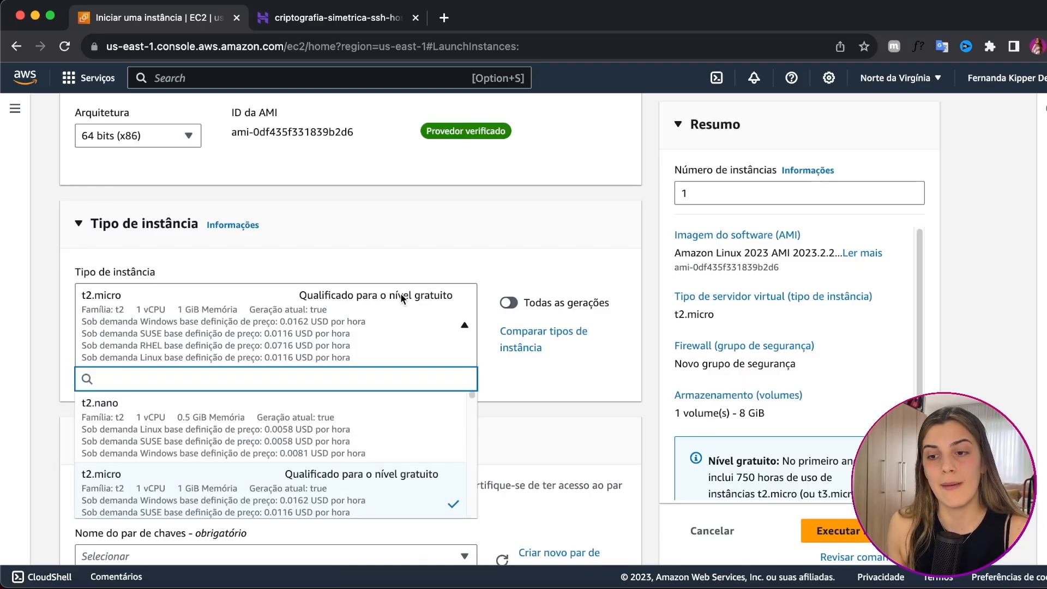
left_click(401, 293)
left_click(396, 297)
scroll(389, 301, "down", 1)
scroll(335, 394, "down", 1)
scroll(334, 394, "down", 10)
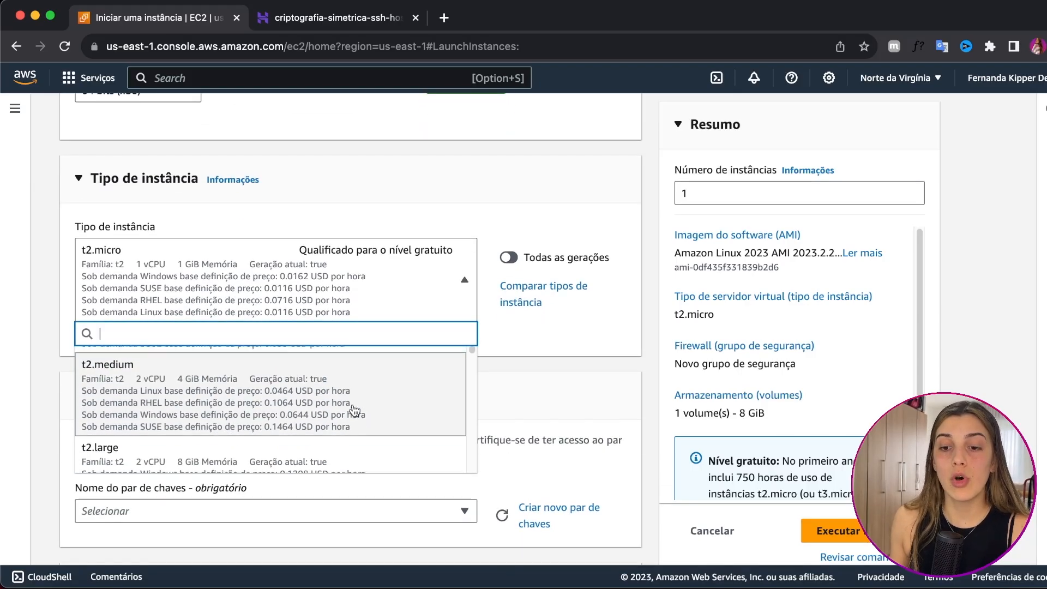
scroll(347, 412, "down", 10)
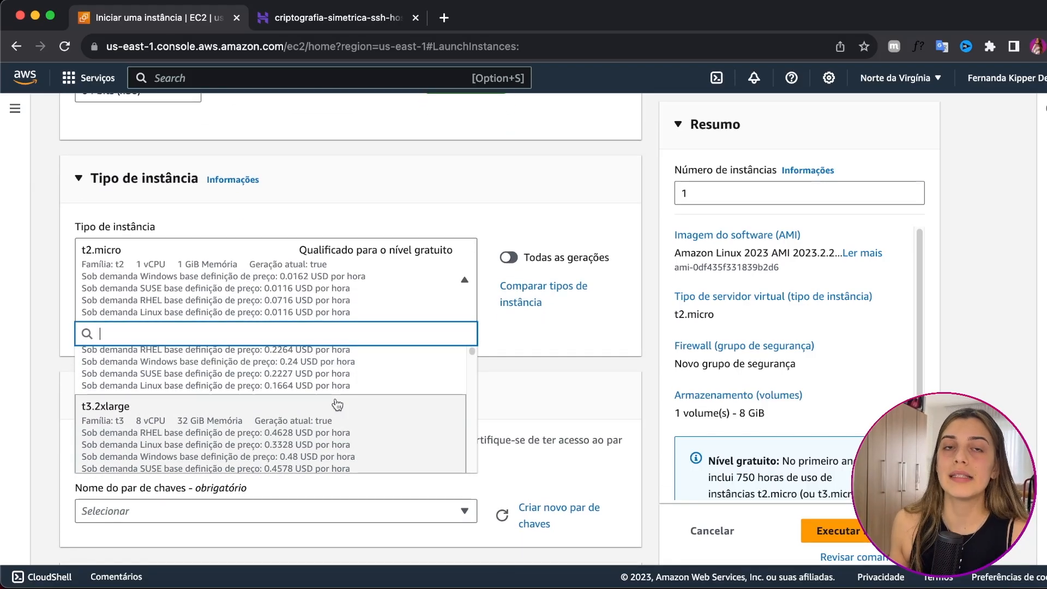
scroll(235, 405, "down", 10)
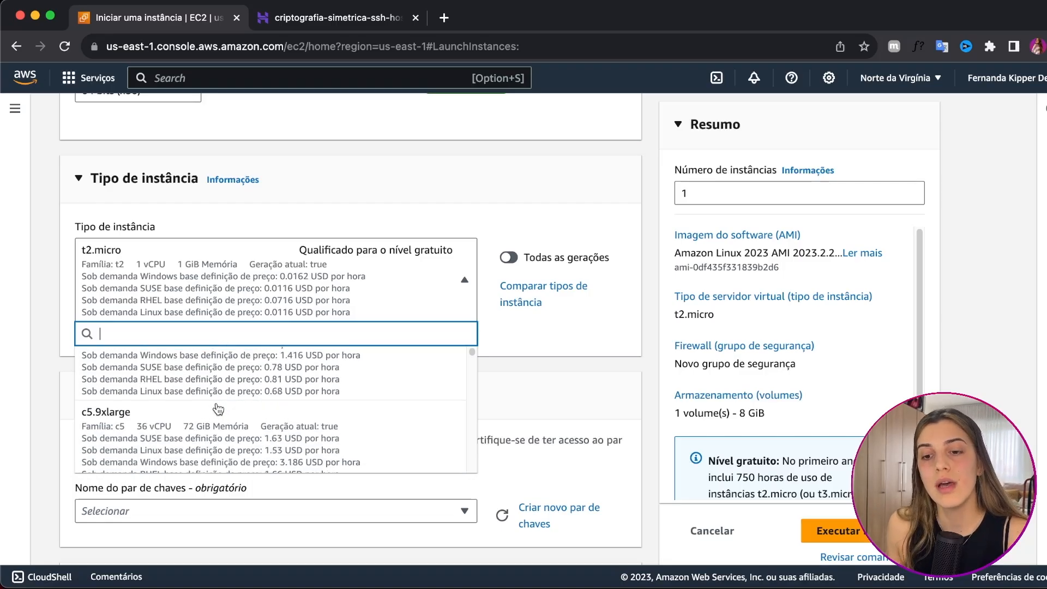
scroll(217, 406, "down", 5)
left_click(516, 349)
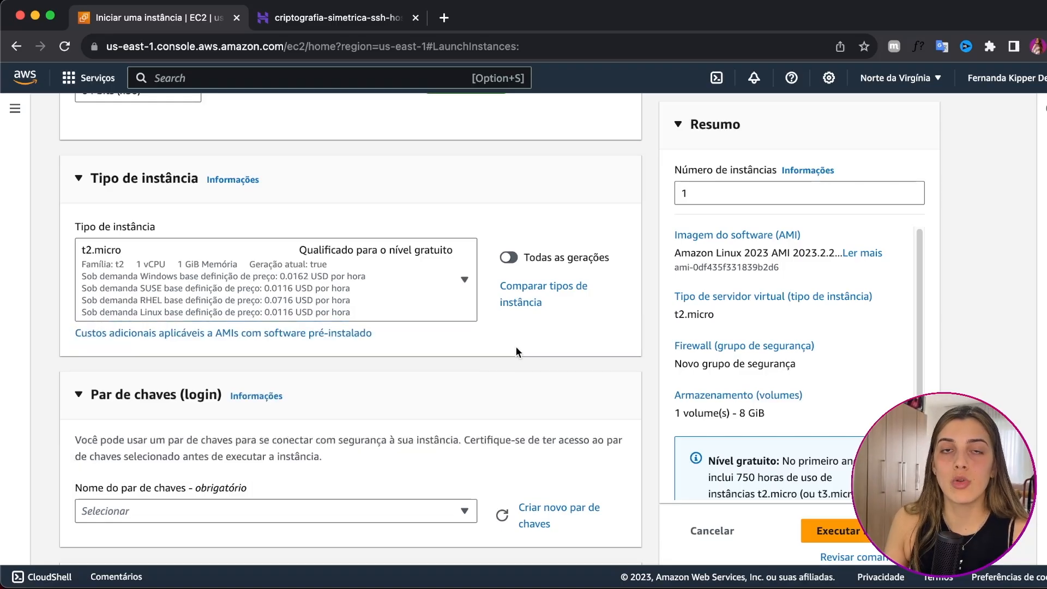
- Select ssh-macbook-air as the instance's login key pair
scroll(532, 335, "down", 1)
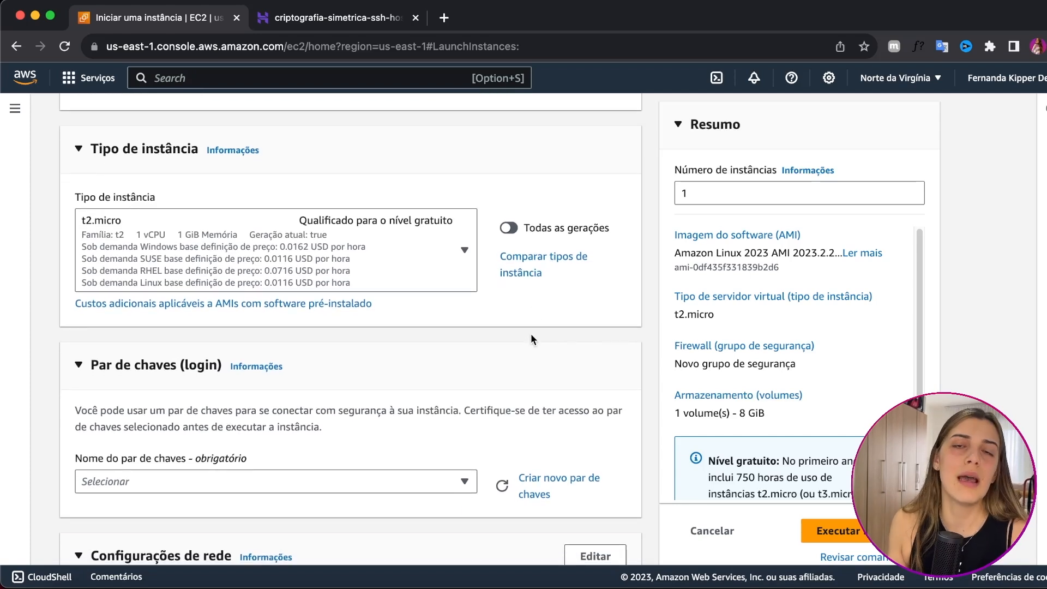
scroll(531, 338, "down", 2)
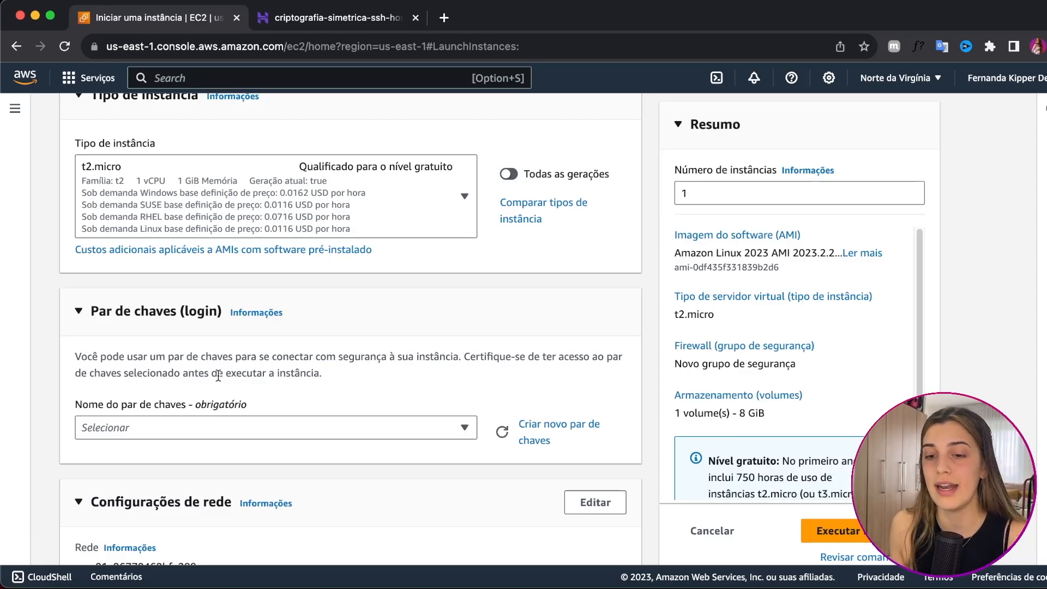
scroll(152, 398, "down", 1)
left_click(154, 396)
scroll(185, 332, "down", 1)
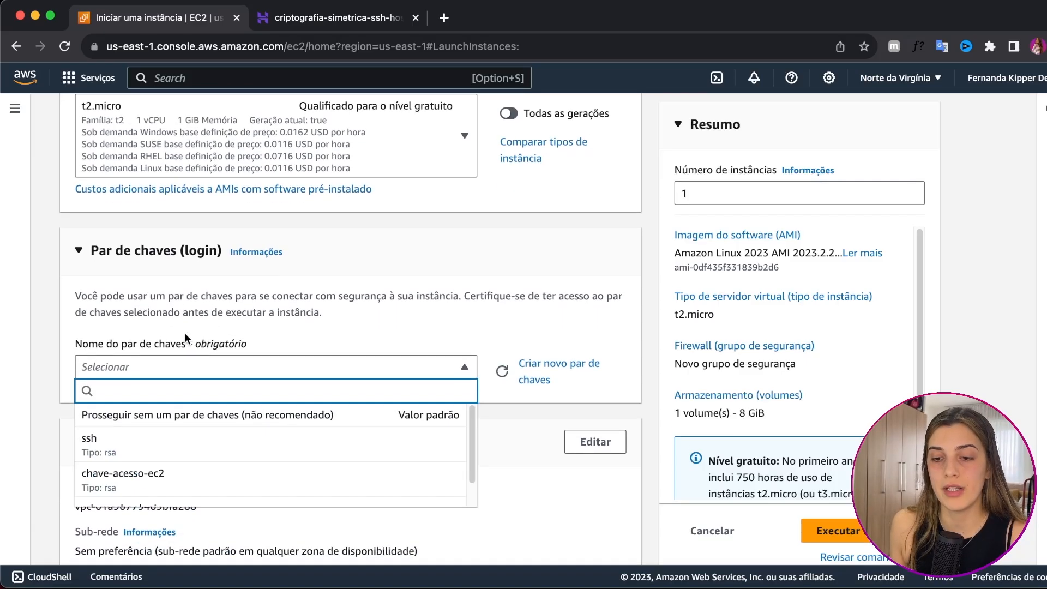
scroll(164, 453, "down", 2)
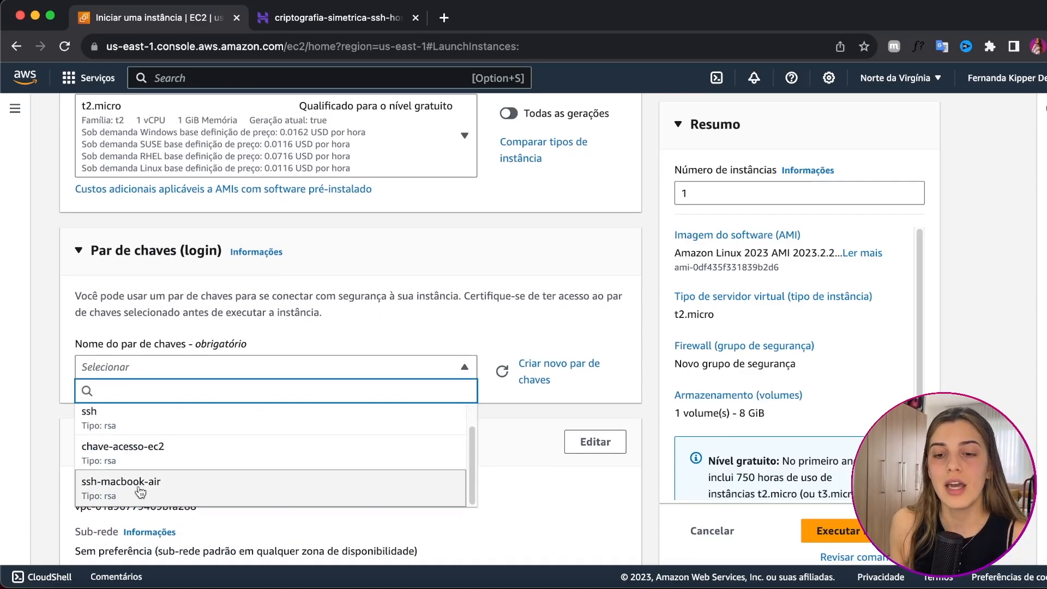
left_click(217, 496)
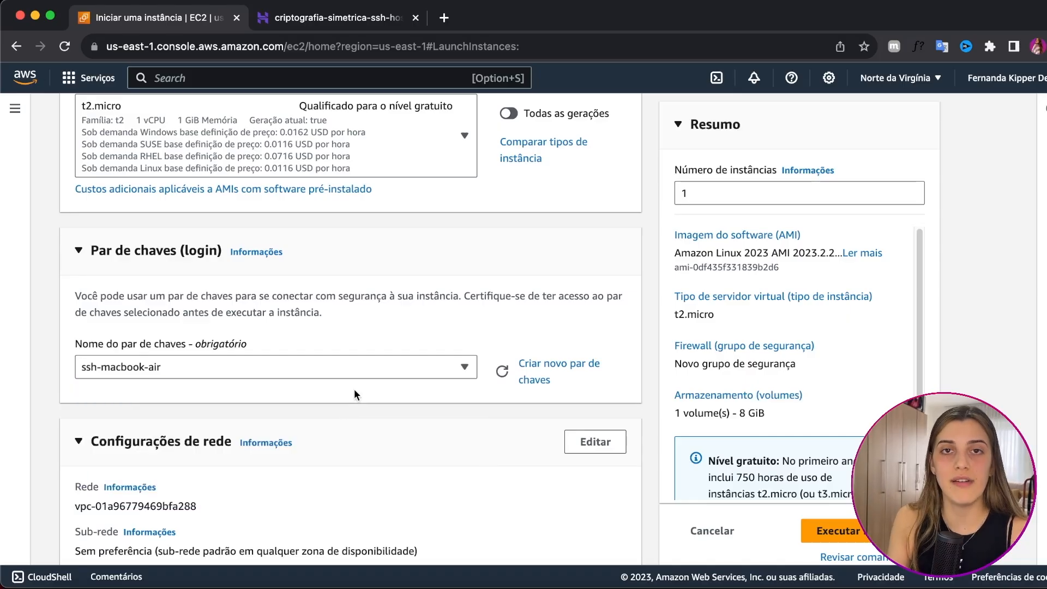
- Edit the instance's network settings and choose minha-api-email-vpc as its VPC
scroll(354, 393, "down", 1)
scroll(316, 386, "down", 5)
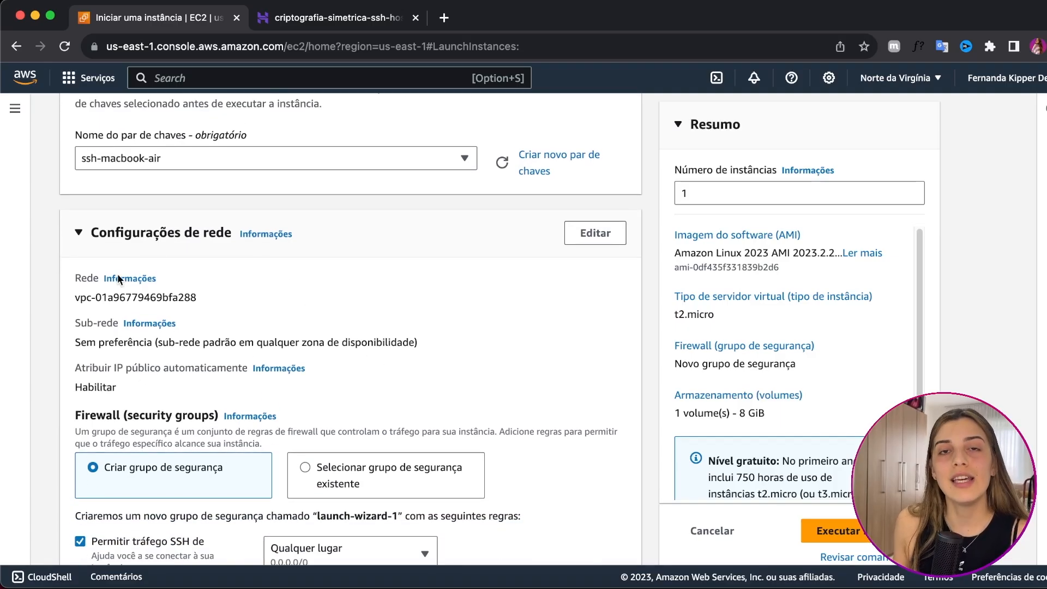
scroll(224, 366, "down", 1)
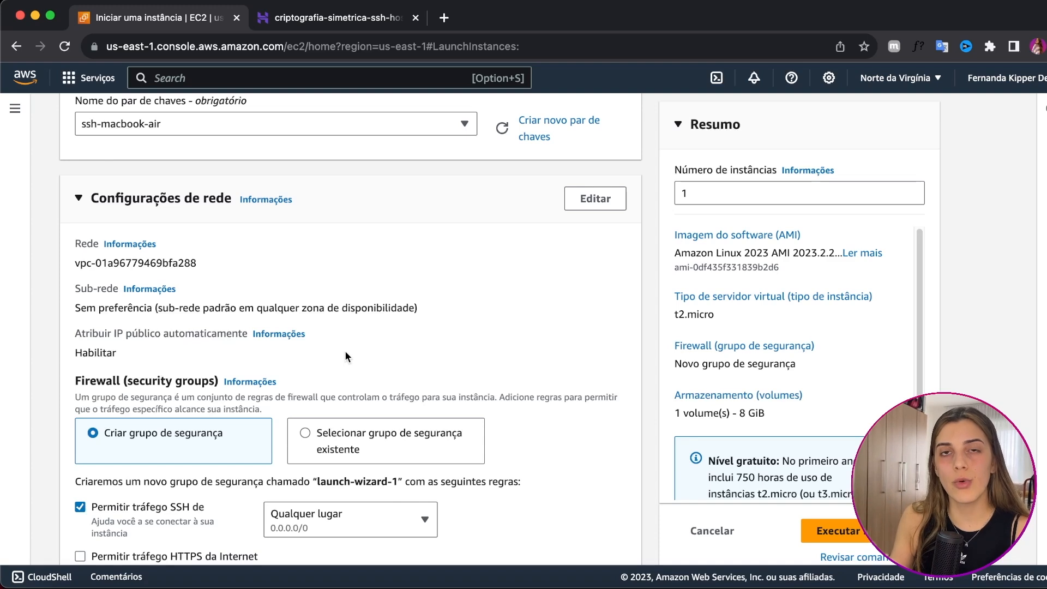
left_click(594, 200)
left_click(339, 267)
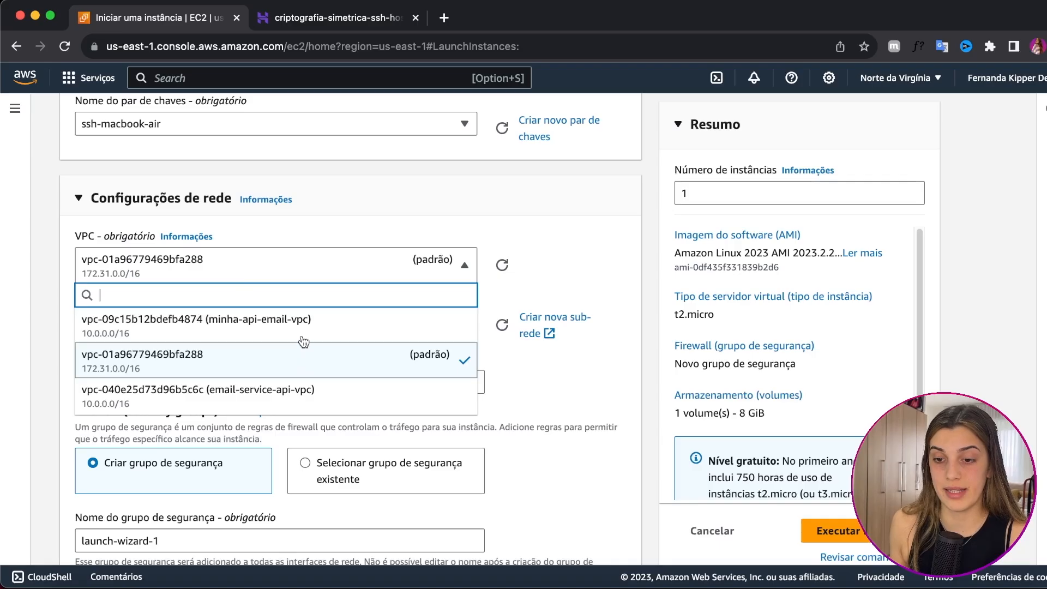
scroll(221, 347, "down", 1)
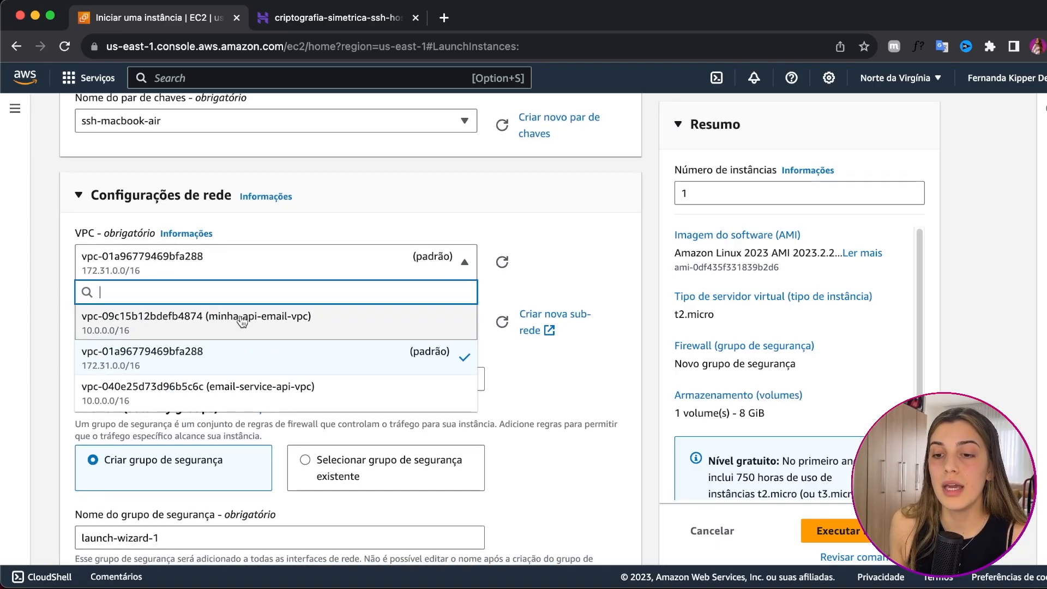
left_click(275, 323)
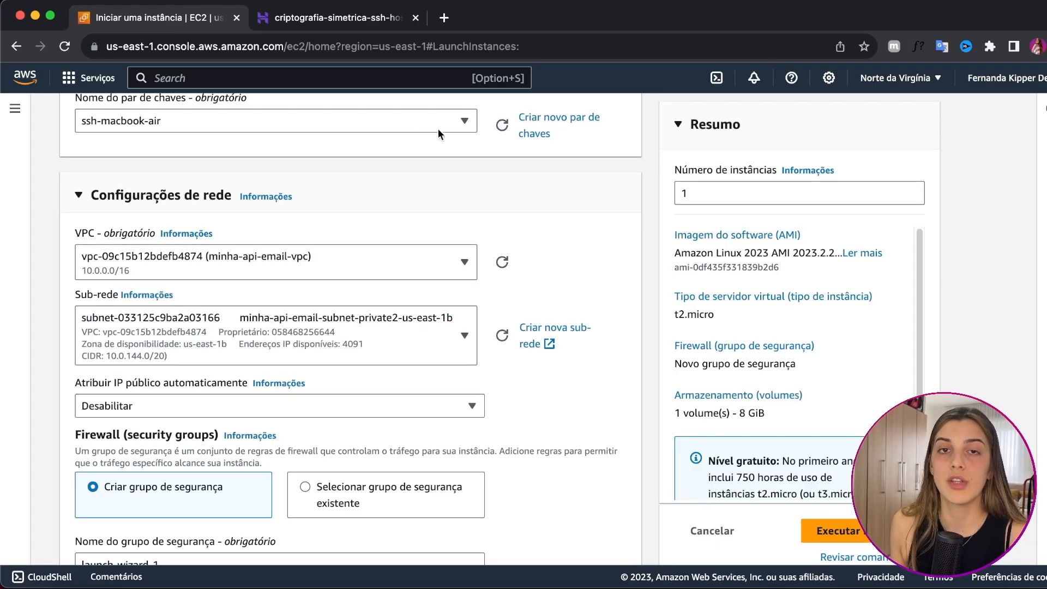
- Compare the VPC's subnets and set the instance's subnet to minha-api-email-subnet-public2-us-east-1b
scroll(382, 205, "down", 1)
scroll(360, 273, "up", 3)
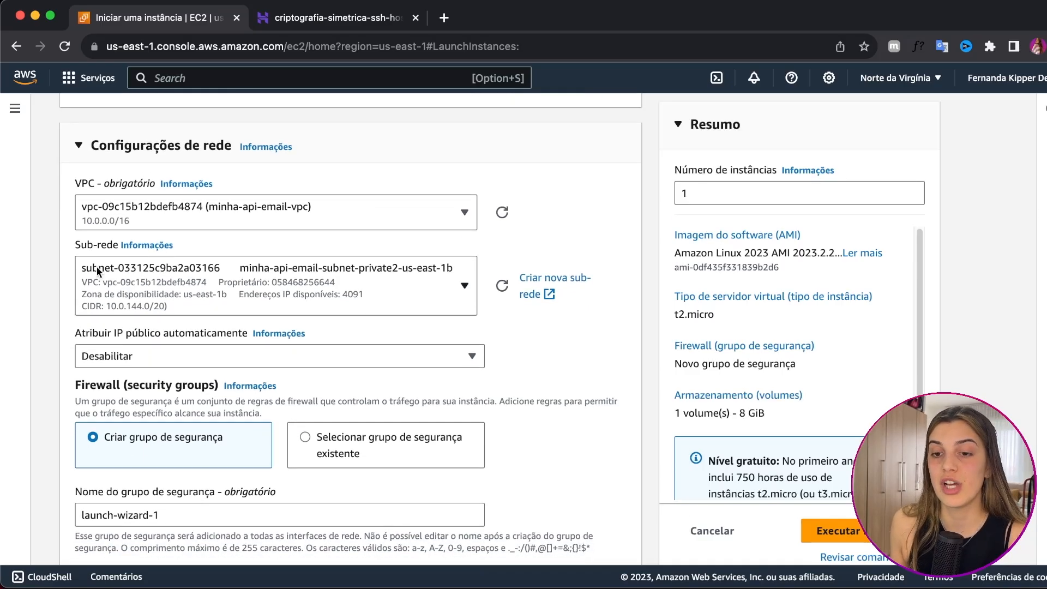
left_click(385, 372)
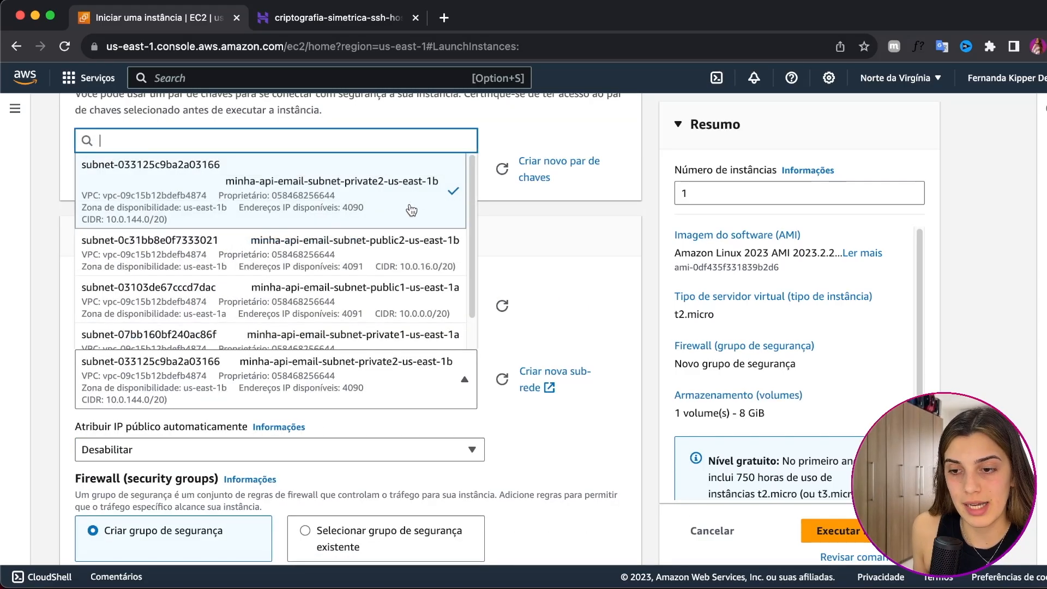
scroll(382, 218, "up", 1)
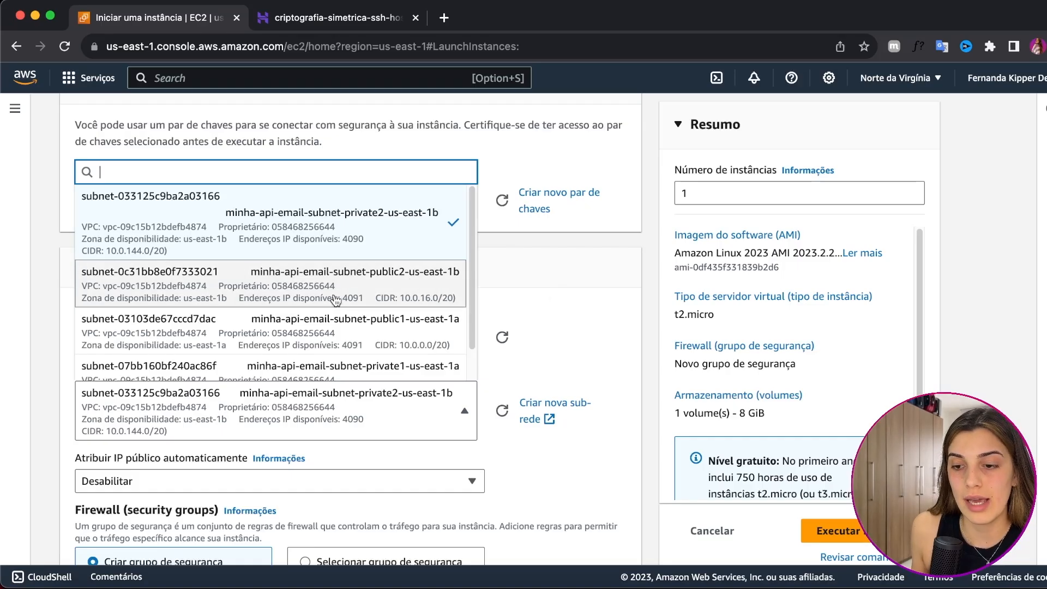
scroll(350, 302, "down", 1)
scroll(289, 278, "down", 1)
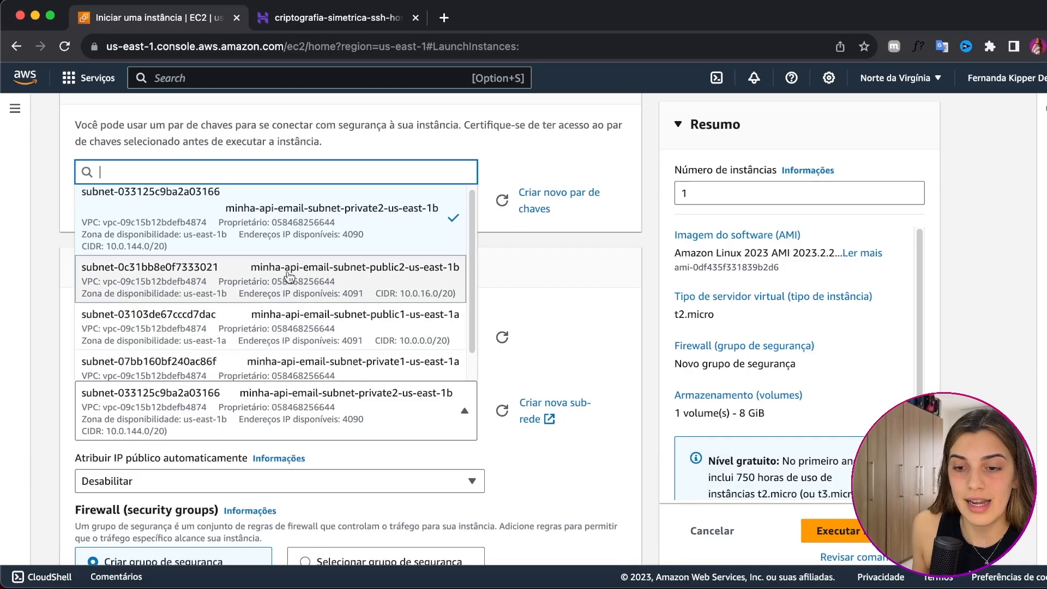
scroll(290, 281, "down", 2)
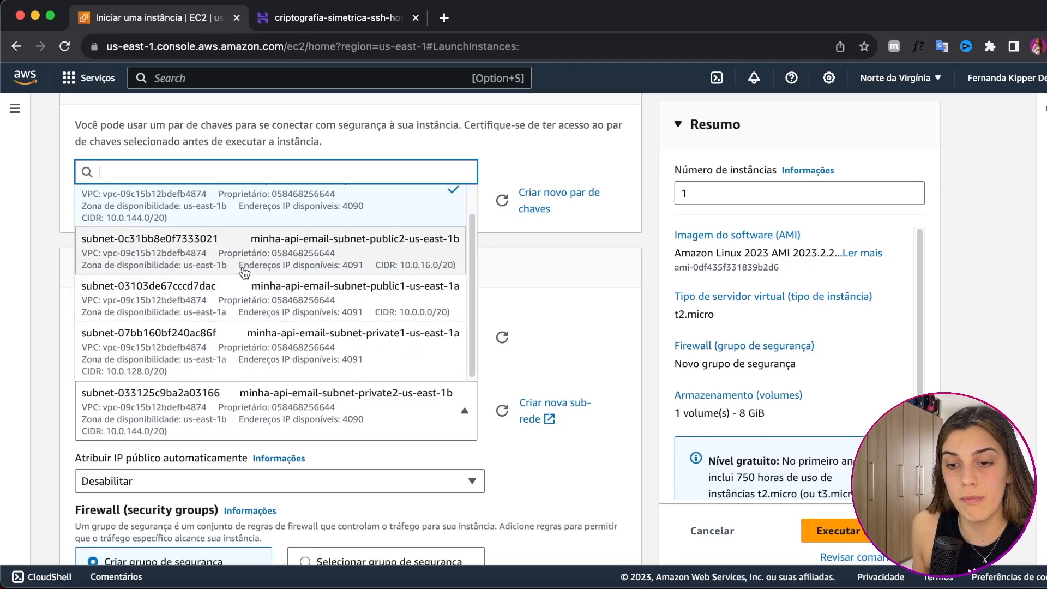
scroll(248, 315, "down", 1)
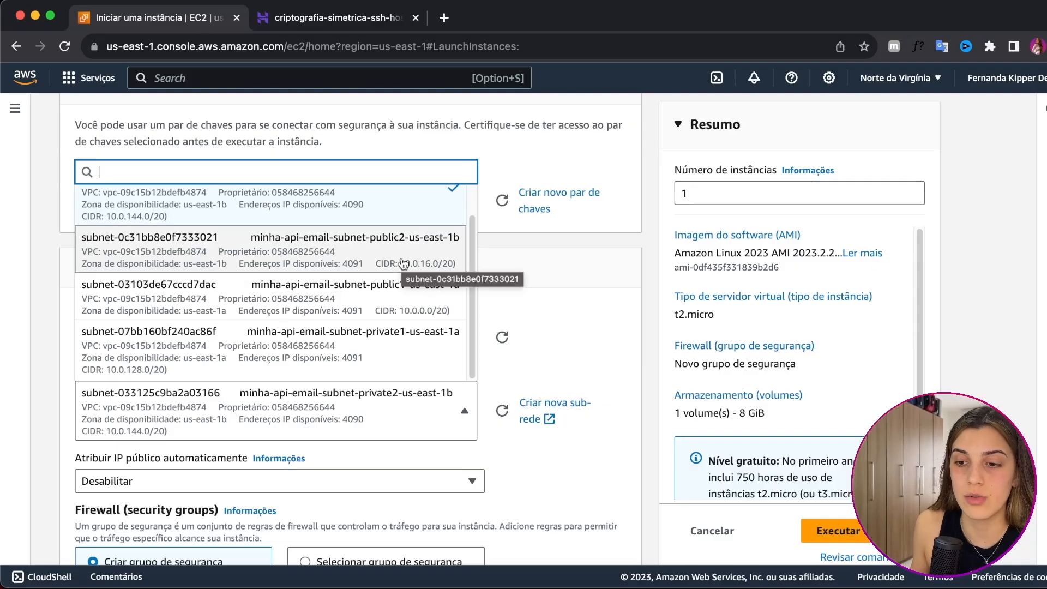
left_click(362, 257)
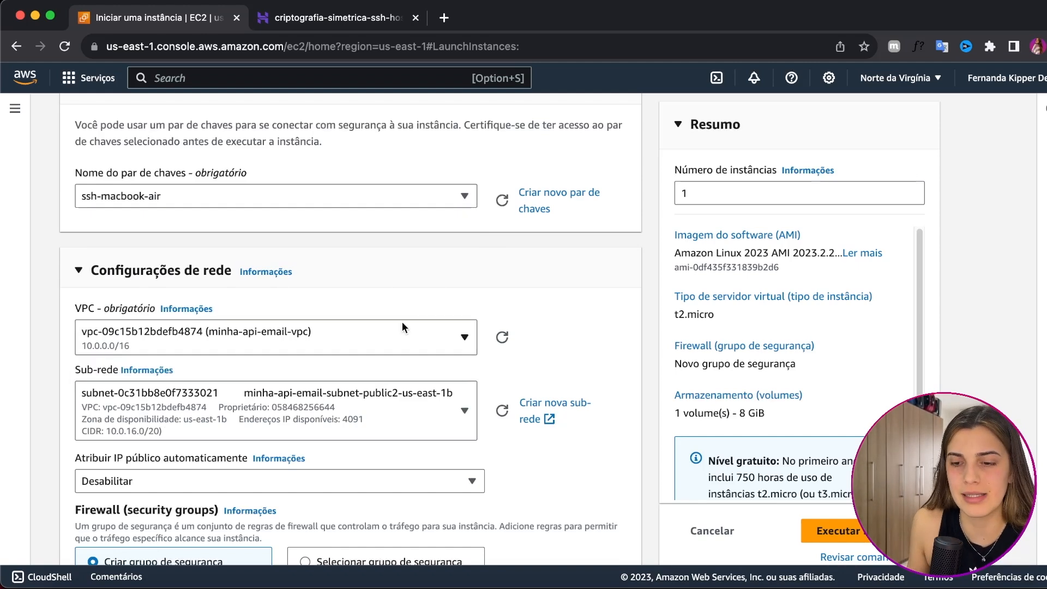
scroll(402, 333, "down", 2)
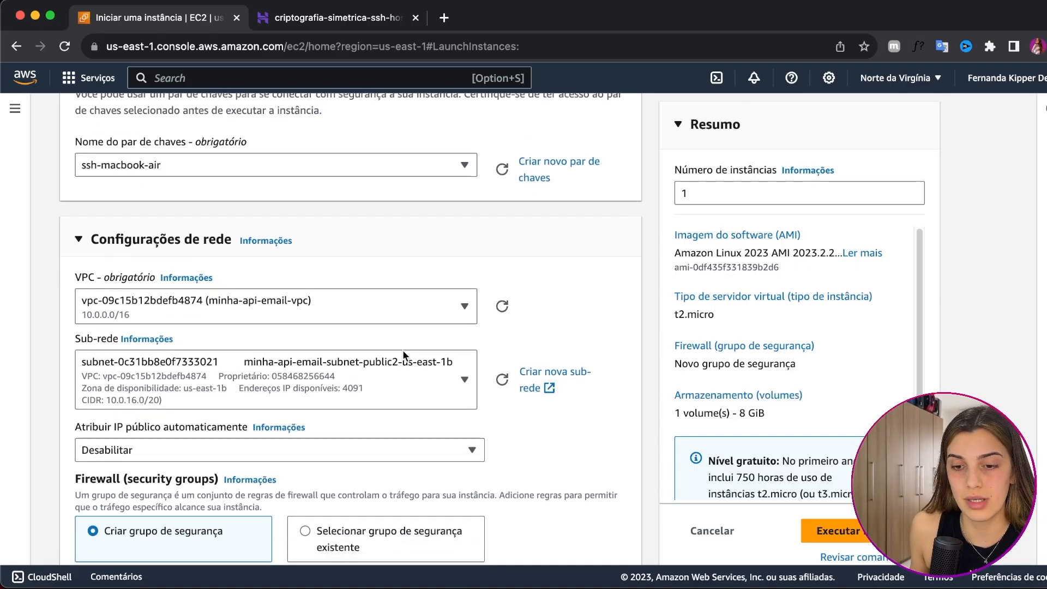
- Set automatic public IP assignment to Habilitar in the instance's network settings
left_click_drag(76, 283, 98, 287)
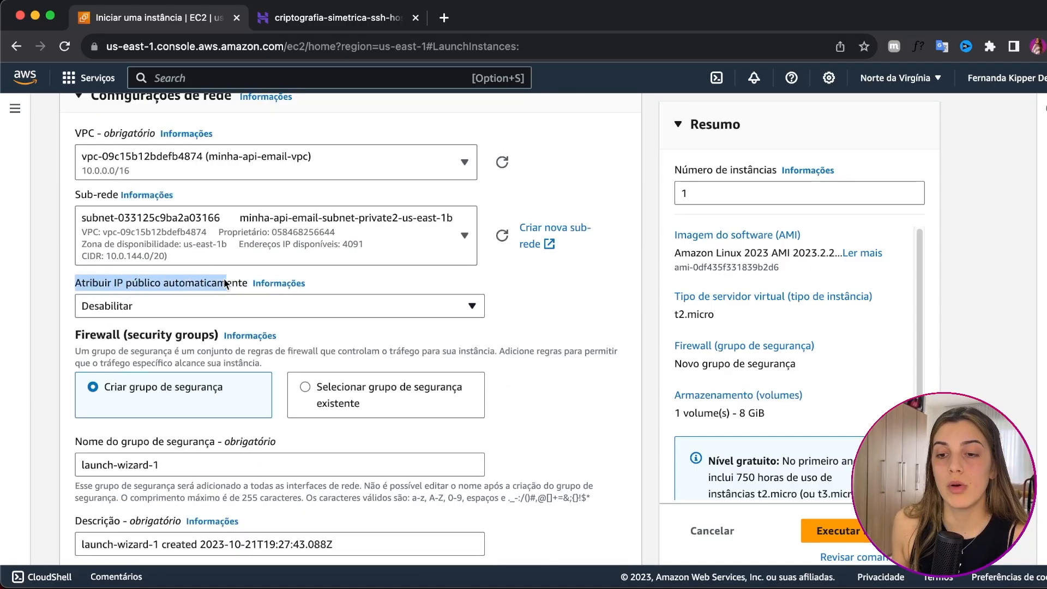
left_click(224, 307)
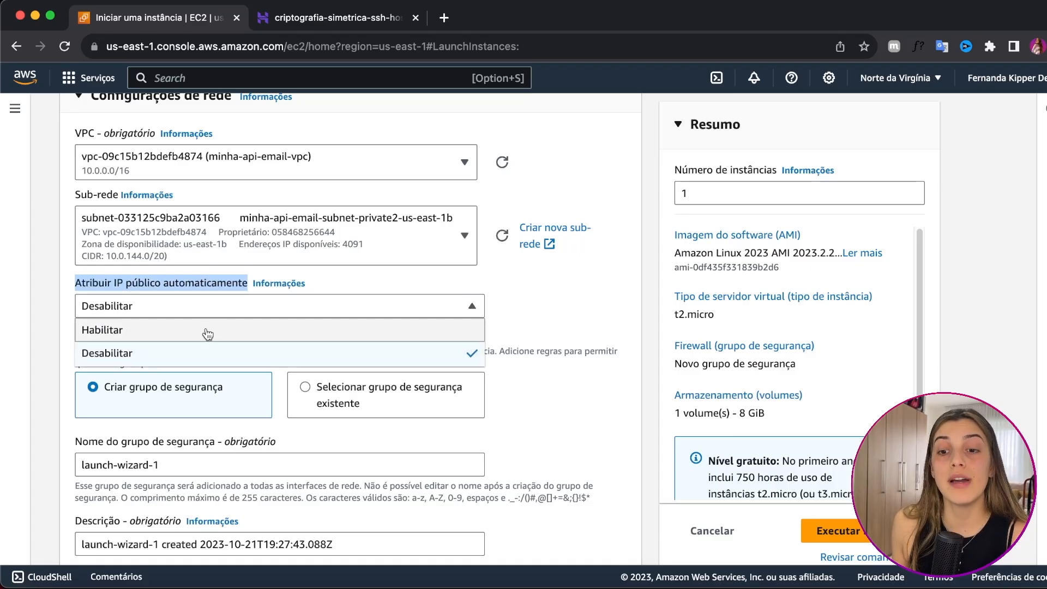
left_click(207, 330)
left_click(512, 288)
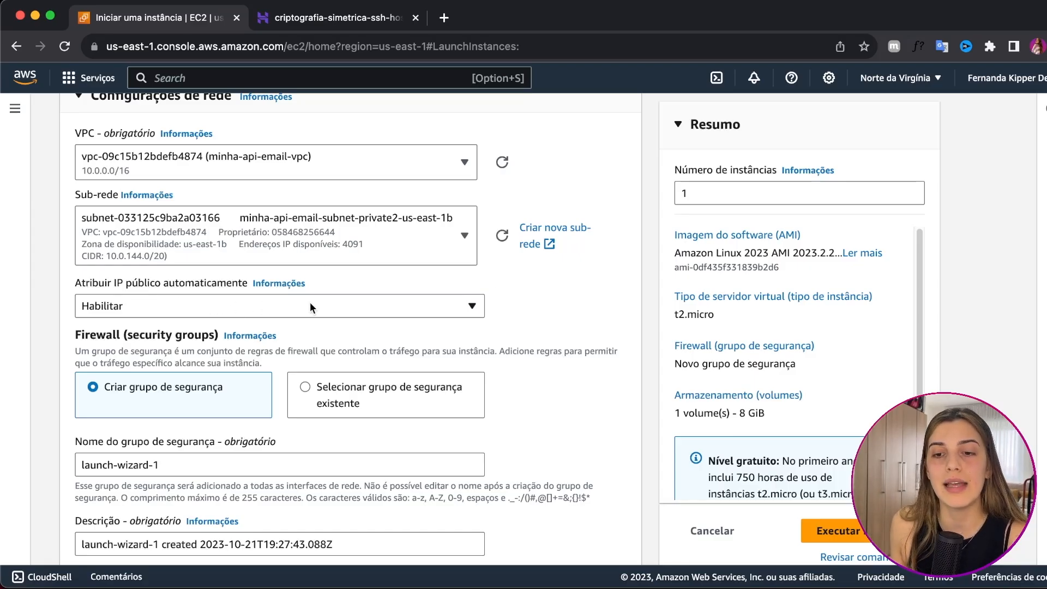
- Switch the firewall setting to an existing security group and select minha-api-email-sg for the instance
scroll(310, 307, "down", 1)
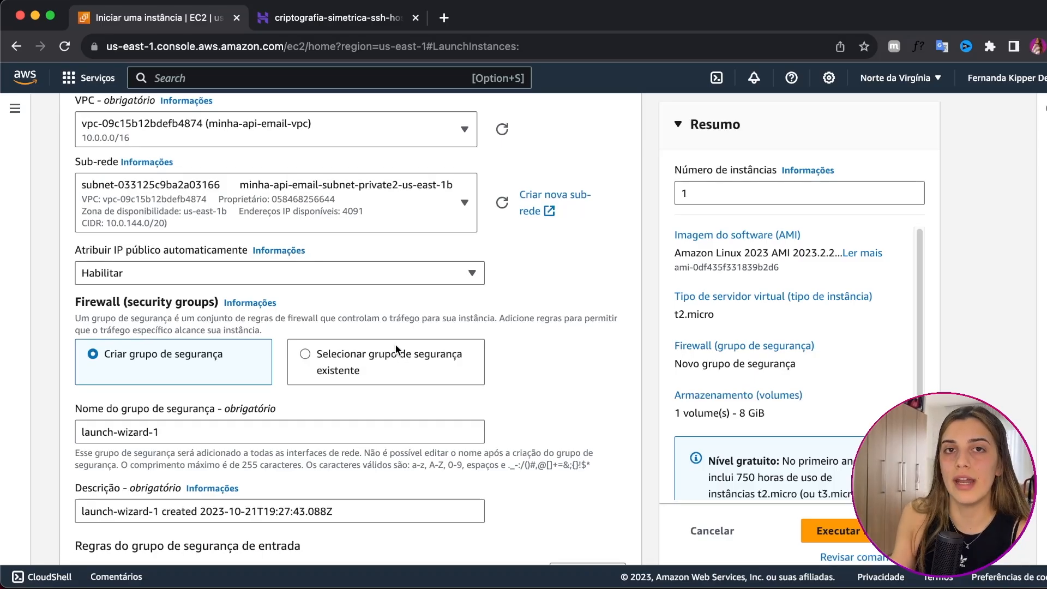
scroll(395, 349, "down", 1)
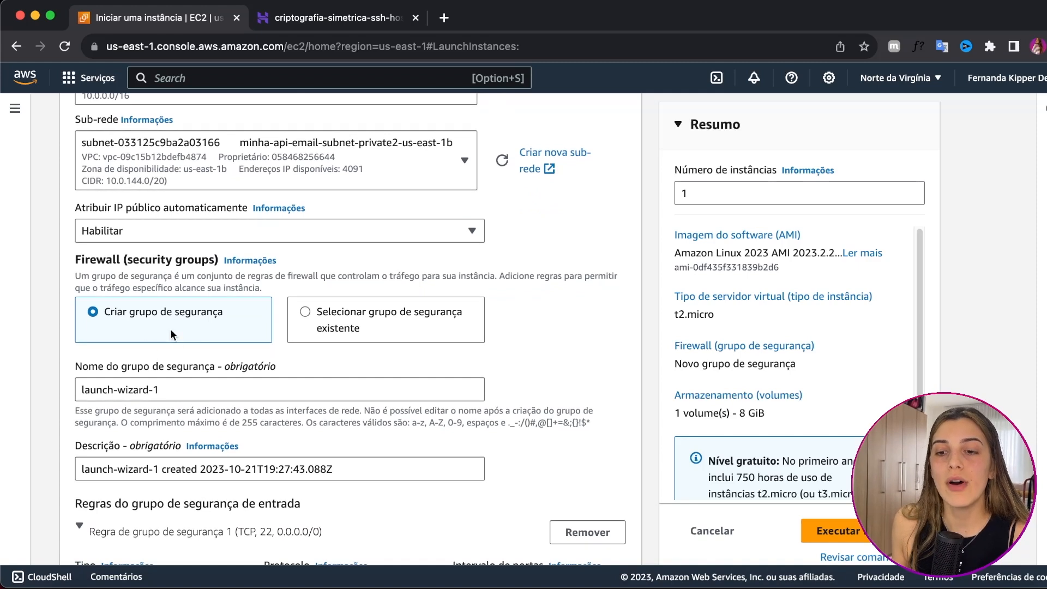
left_click(330, 324)
left_click_drag(75, 260, 220, 261)
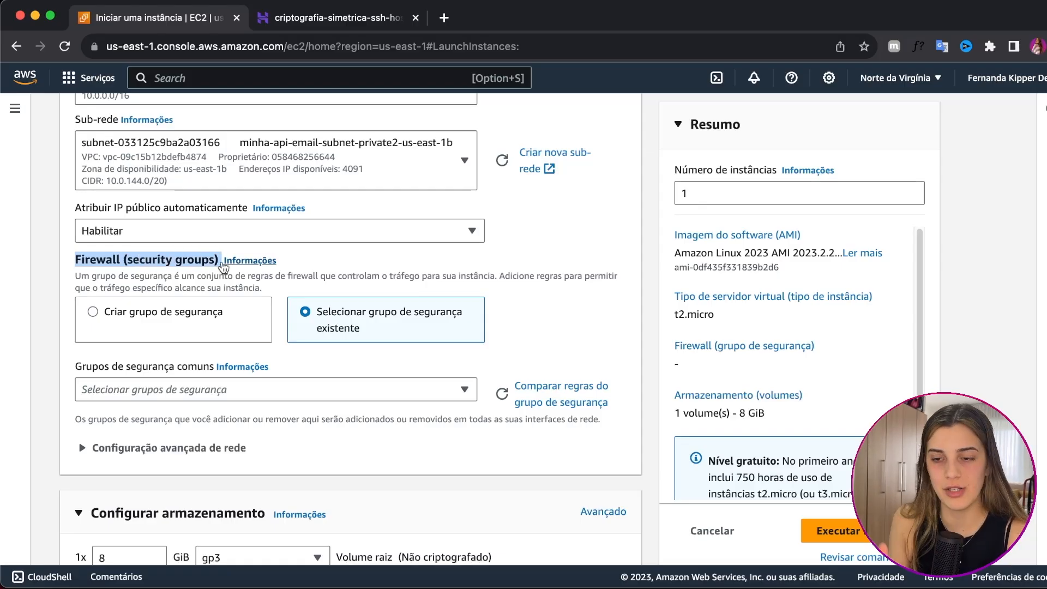
left_click(526, 315)
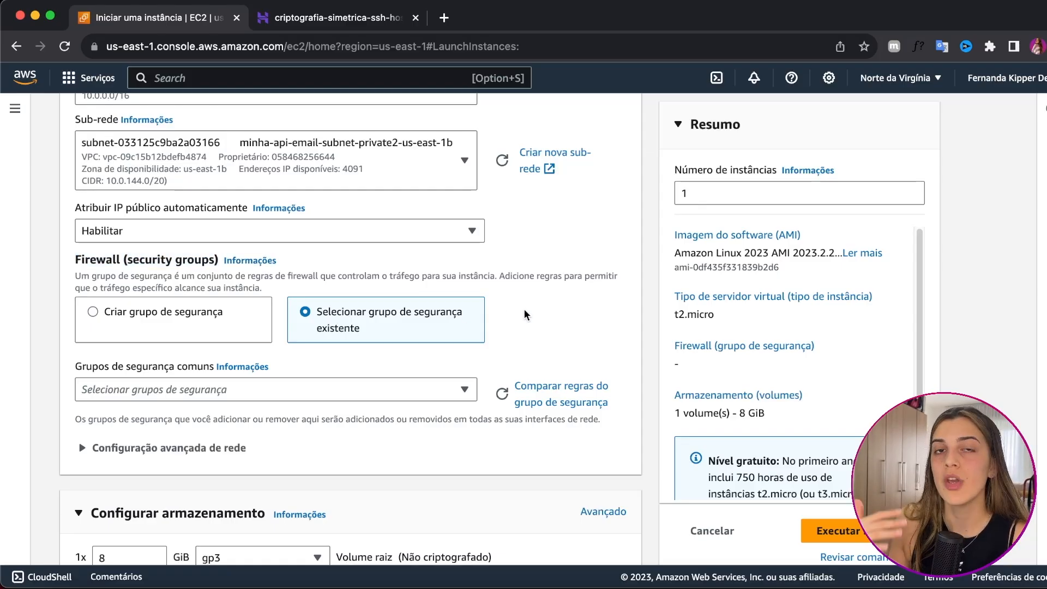
scroll(525, 314, "down", 1)
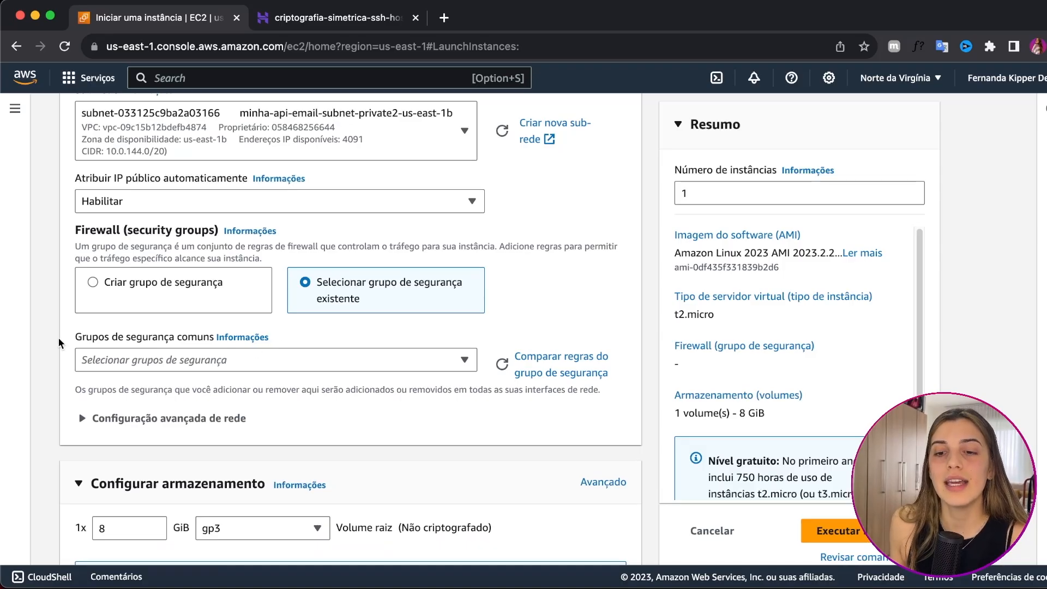
left_click_drag(58, 337, 155, 341)
left_click(160, 355)
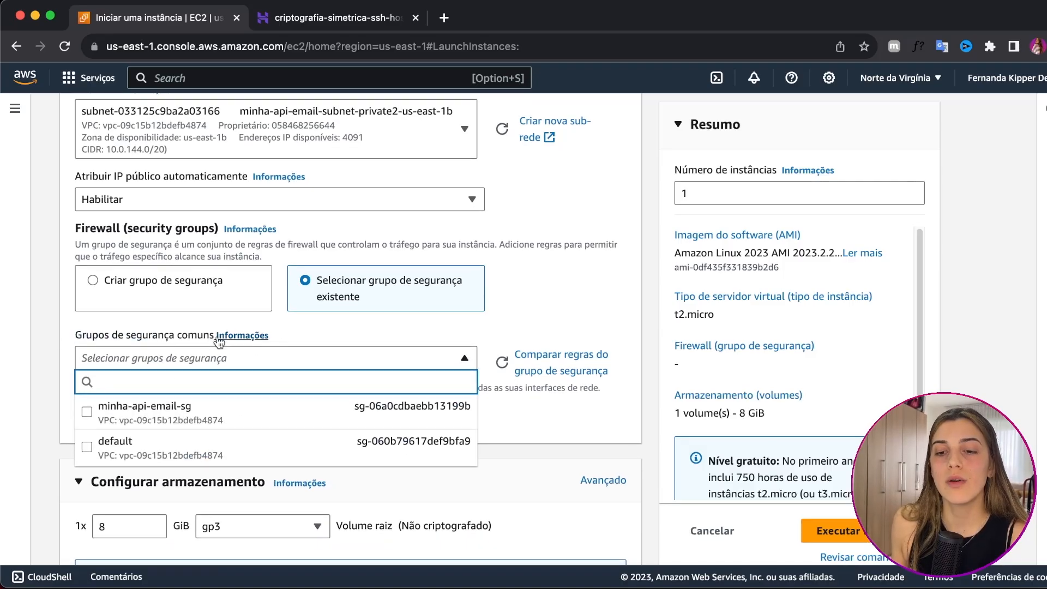
left_click(173, 419)
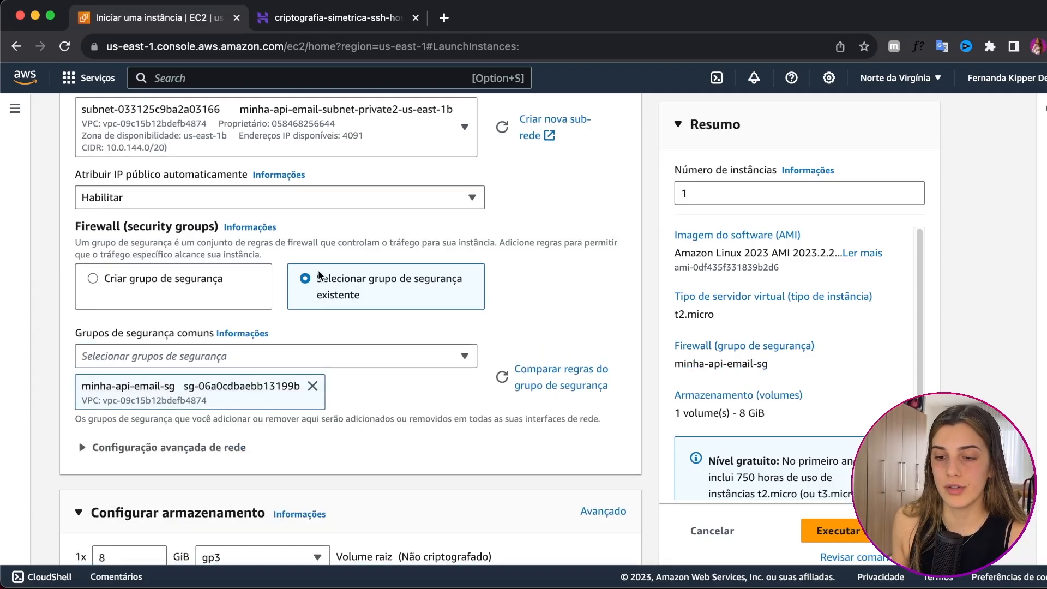
- Review the launch form, expand its advanced details and go to the optional user data field
scroll(355, 326, "down", 5)
scroll(345, 364, "up", 8)
scroll(343, 349, "up", 5)
scroll(354, 294, "down", 12)
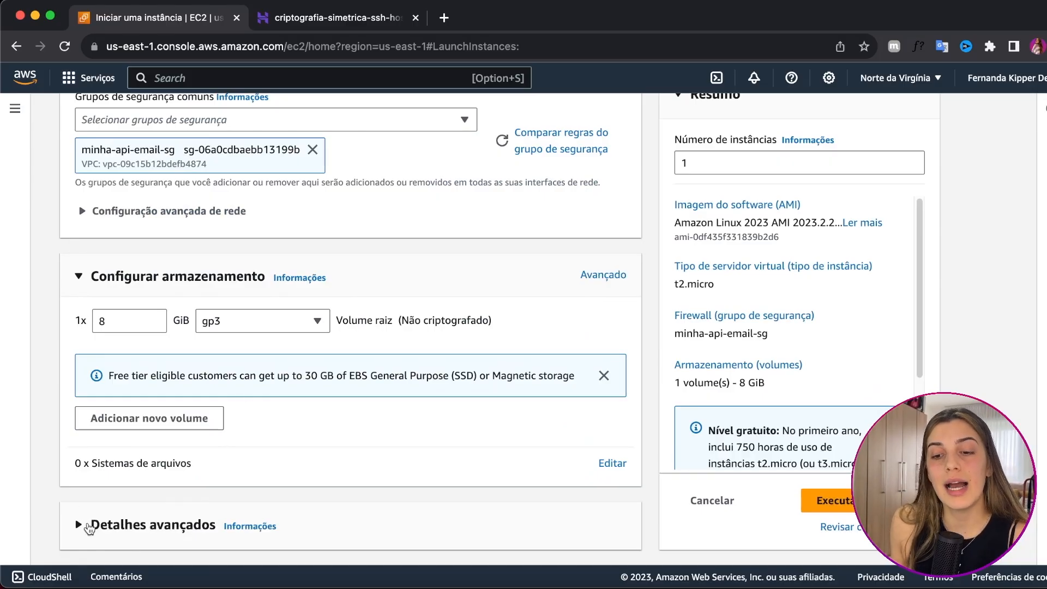
left_click(89, 527)
scroll(204, 408, "down", 20)
scroll(205, 407, "down", 15)
left_click(174, 312)
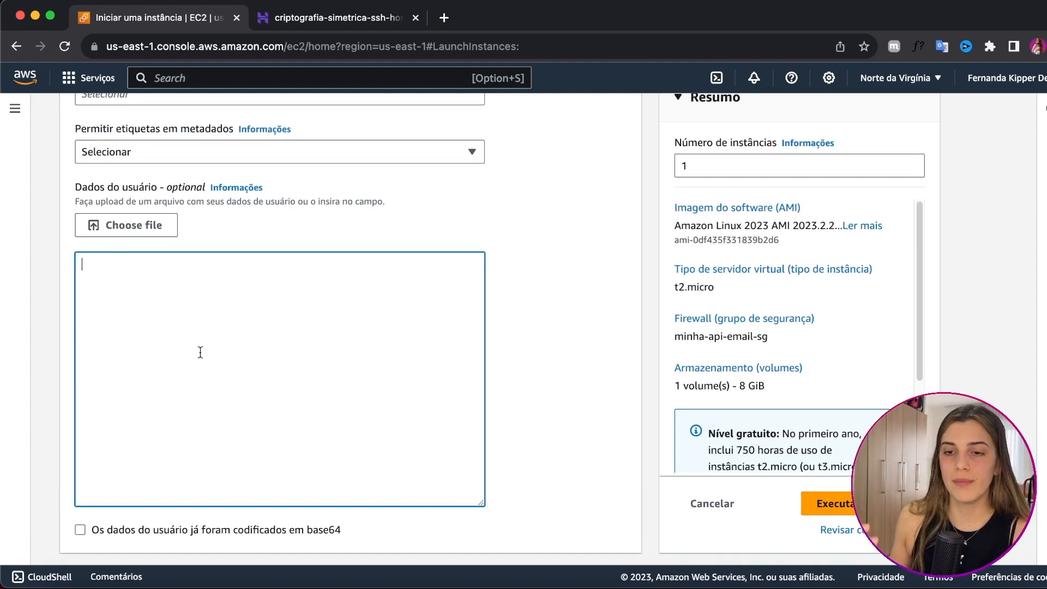
scroll(248, 276, "up", 5)
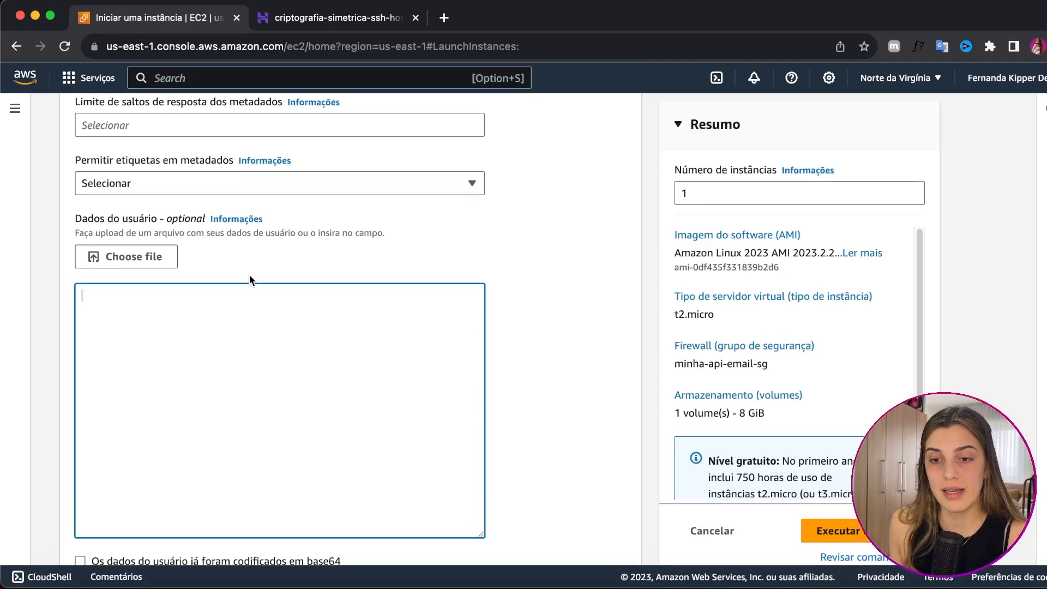
scroll(255, 284, "down", 5)
scroll(255, 300, "down", 1)
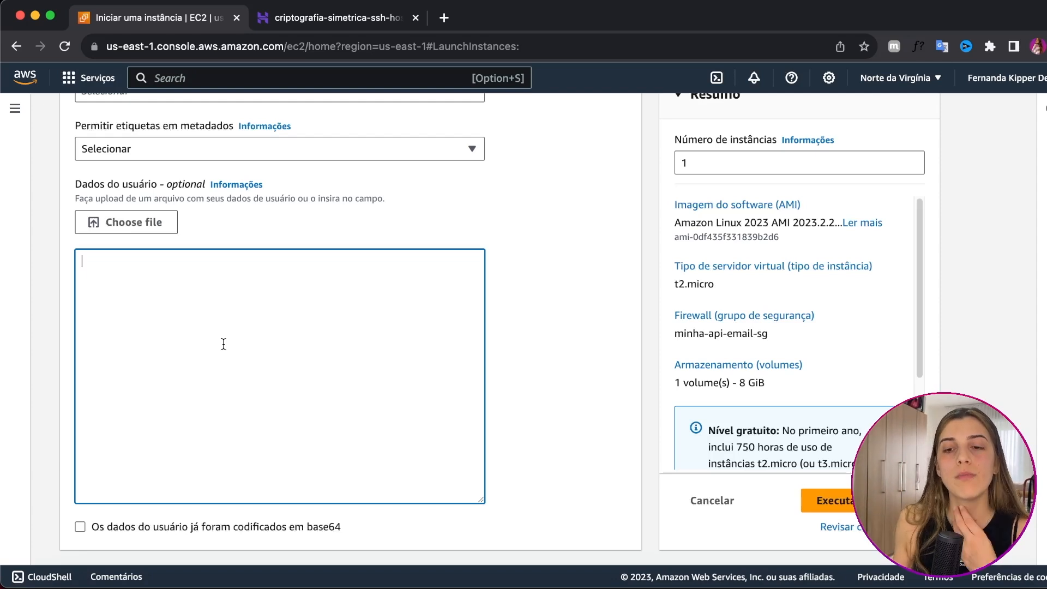
- Look through the instance's advanced settings, from IAM profile and shutdown behaviour to metadata options and user data
scroll(224, 344, "up", 15)
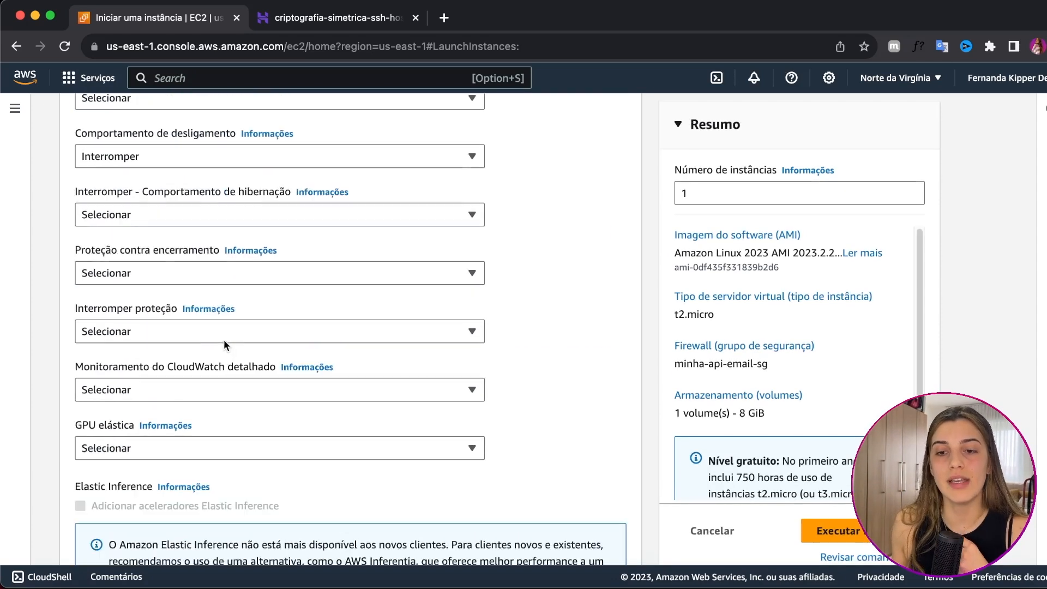
scroll(224, 344, "down", 4)
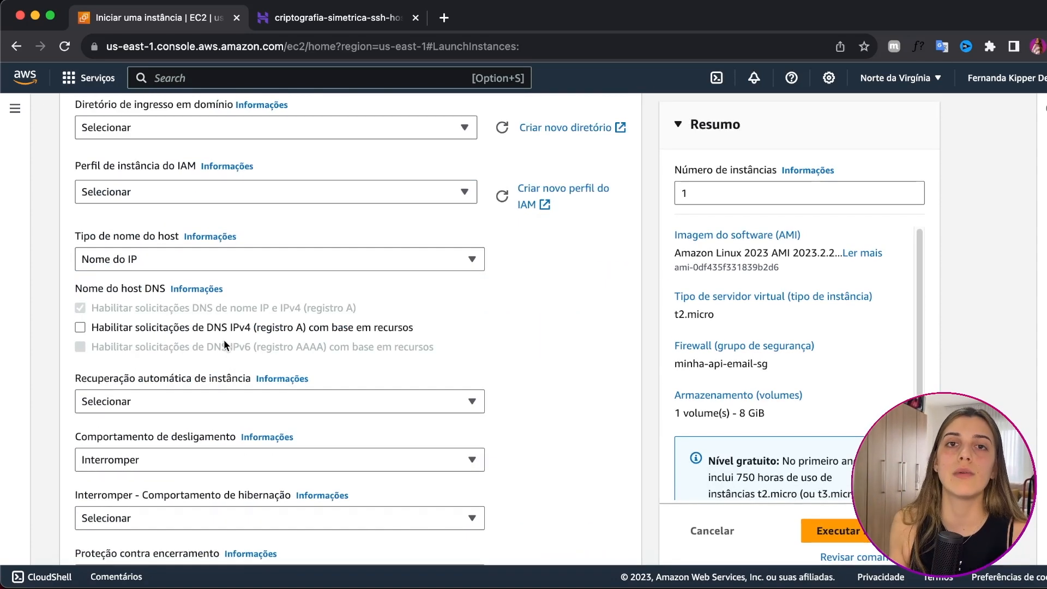
scroll(256, 347, "down", 8)
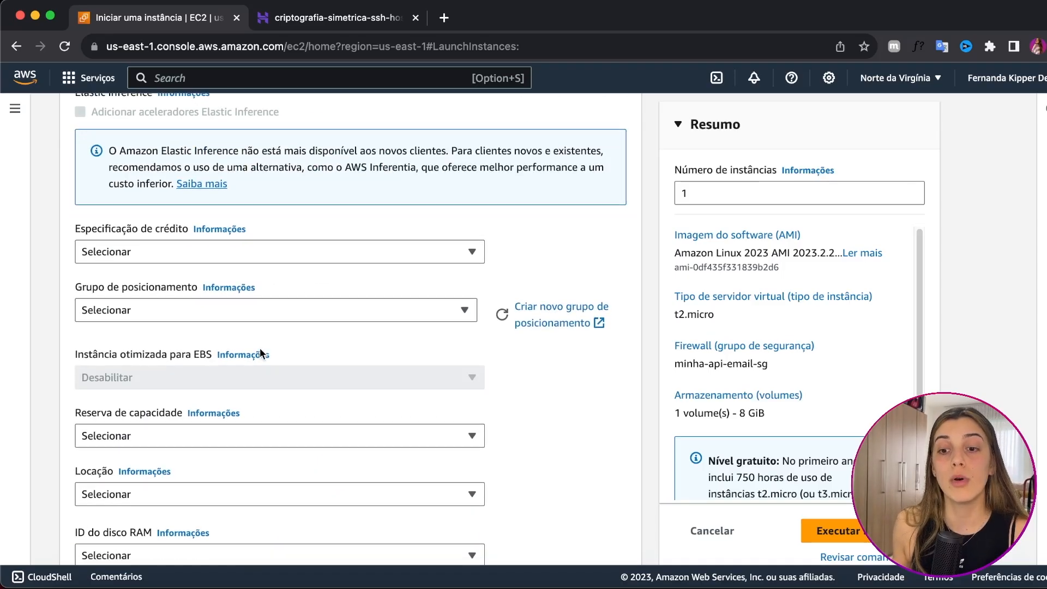
scroll(260, 353, "down", 10)
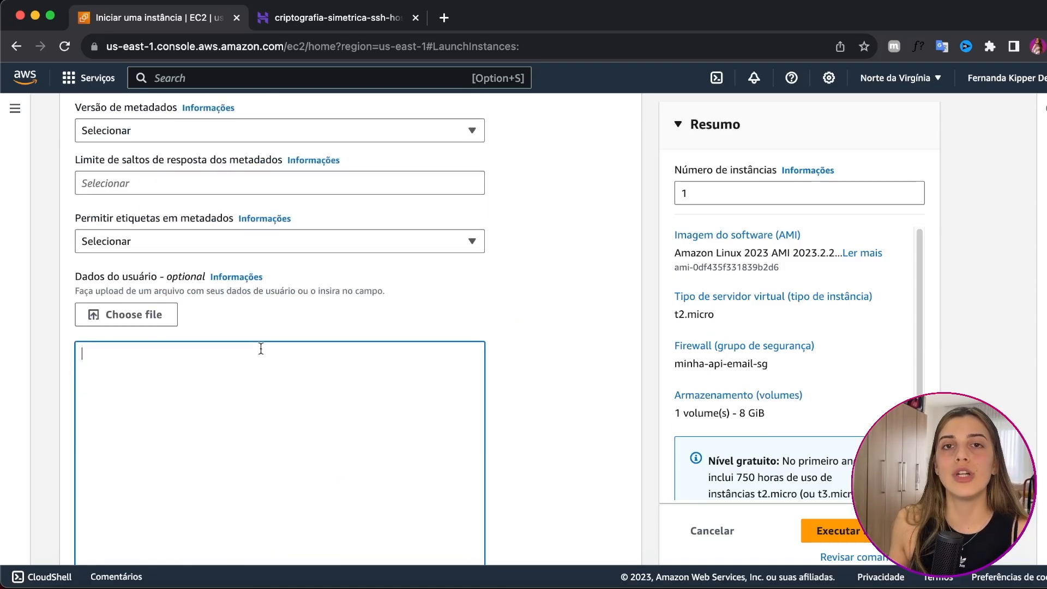
scroll(260, 347, "down", 3)
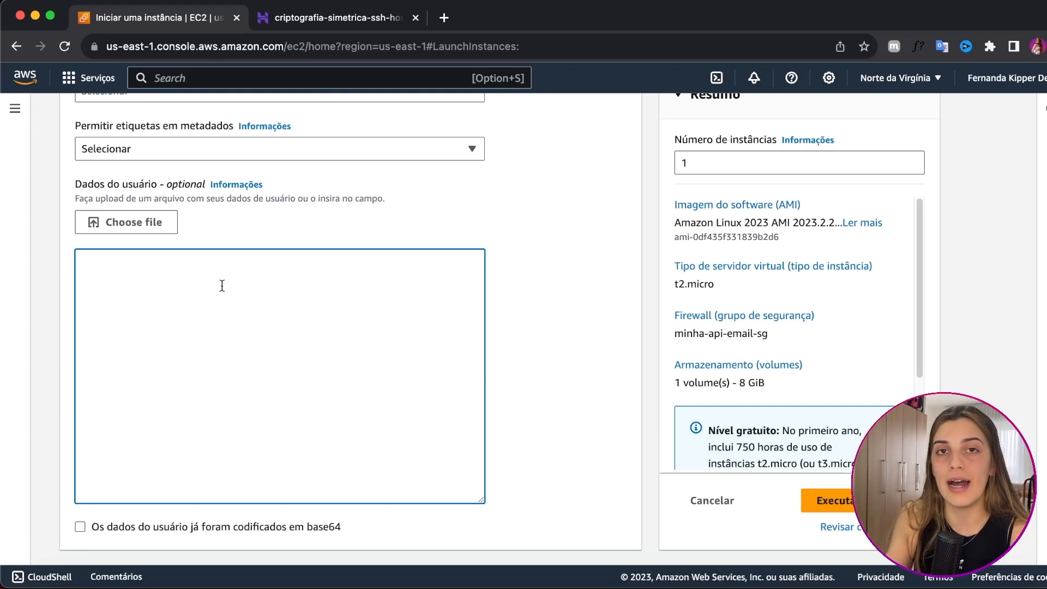
scroll(164, 295, "up", 3)
scroll(164, 294, "down", 3)
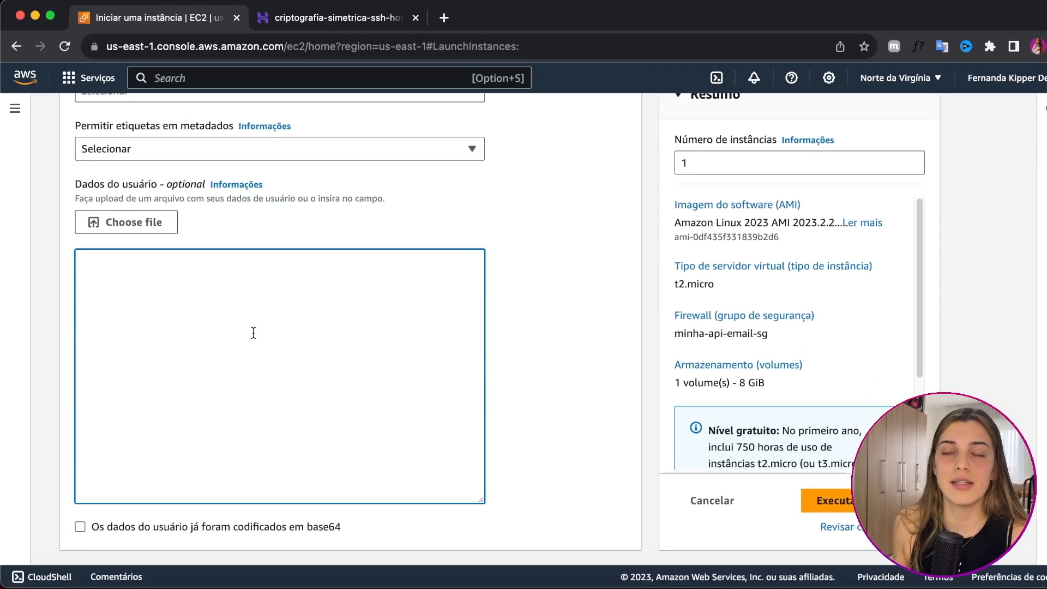
scroll(541, 349, "up", 5)
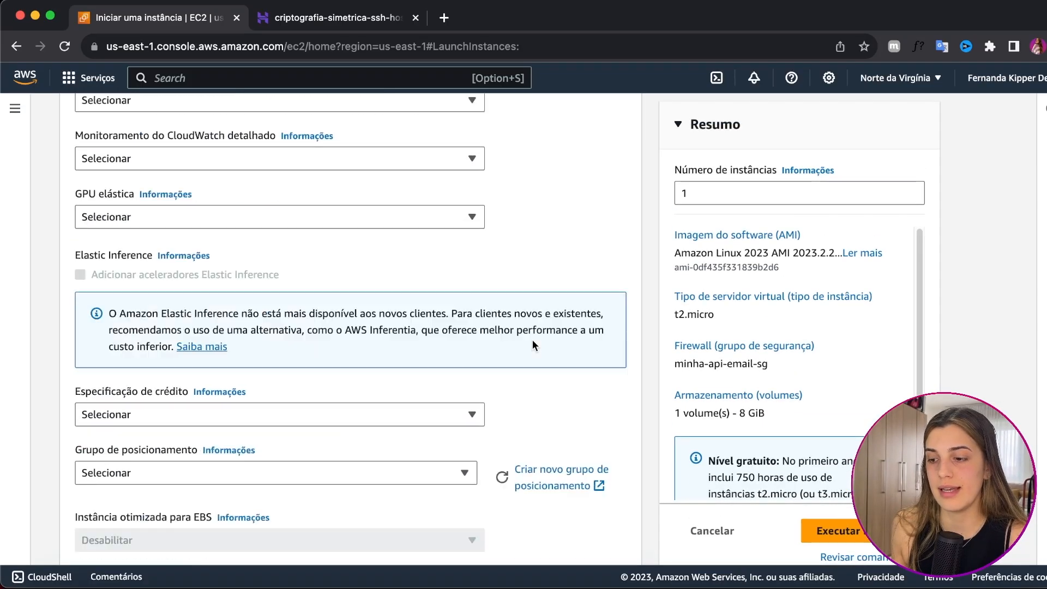
scroll(533, 349, "down", 5)
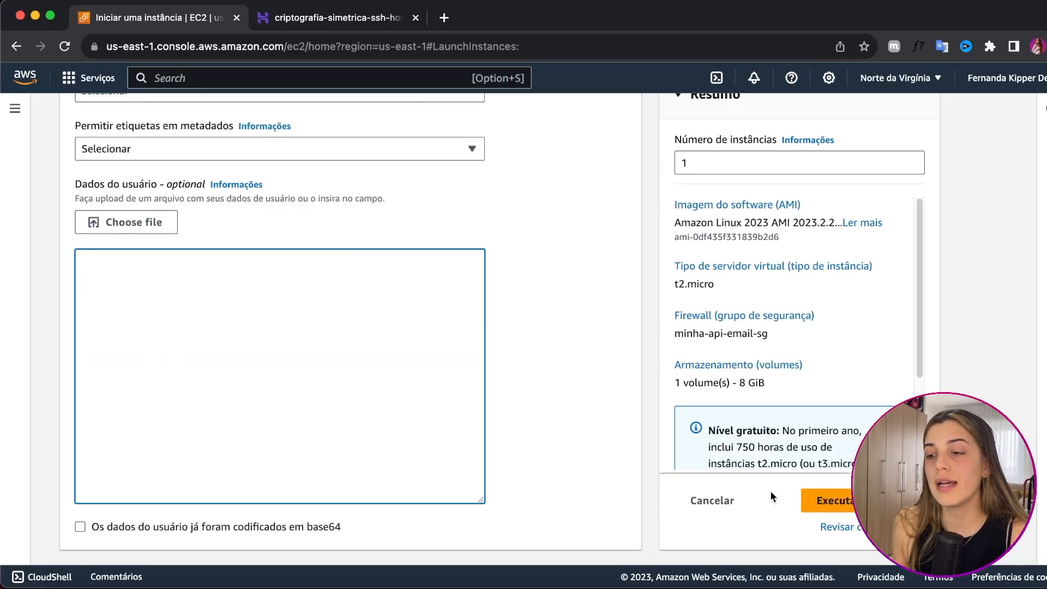
- Check the launch summary and launch the configured t2.micro instance
scroll(835, 507, "up", 5)
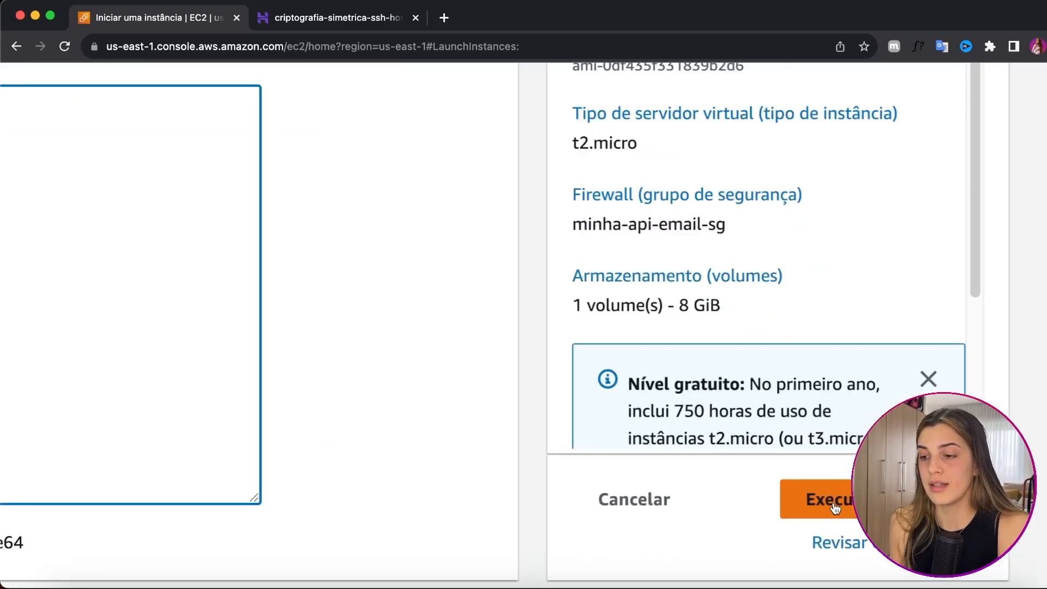
scroll(834, 508, "right", 6)
scroll(713, 496, "down", 2)
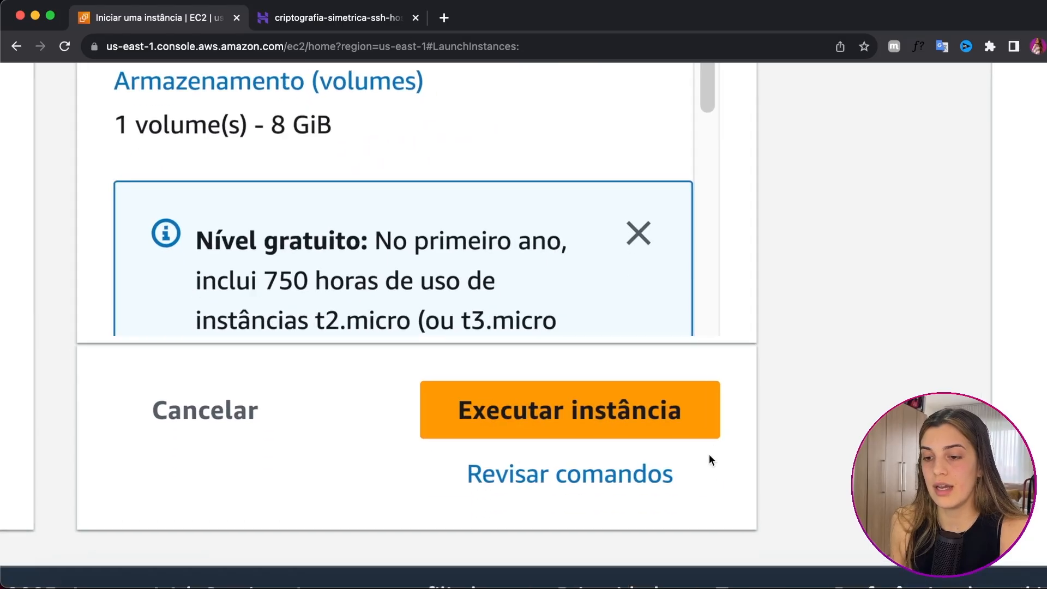
scroll(710, 454, "up", 3)
scroll(771, 445, "down", 5)
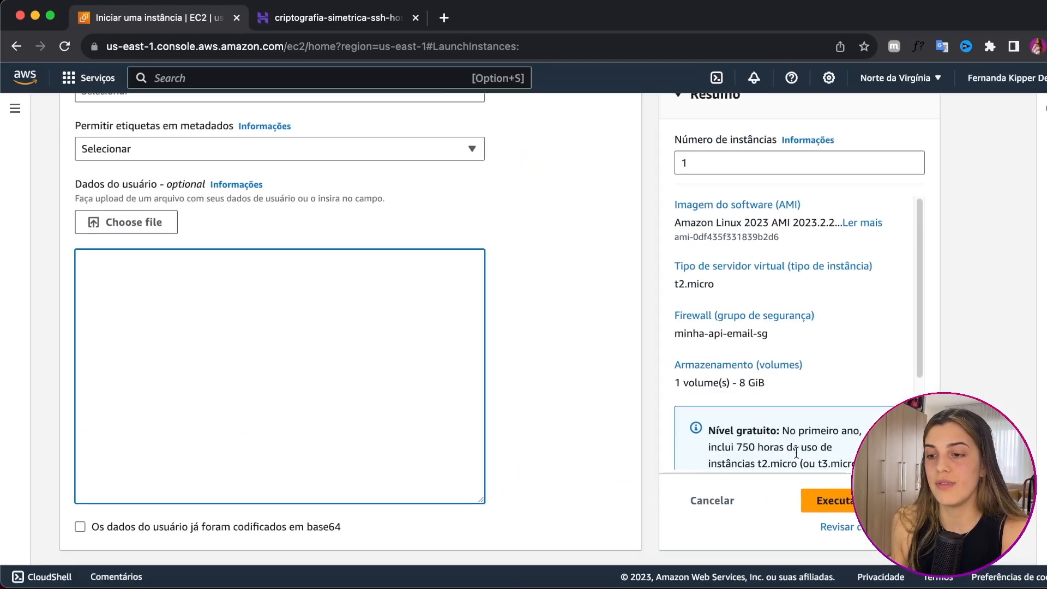
left_click(847, 500)
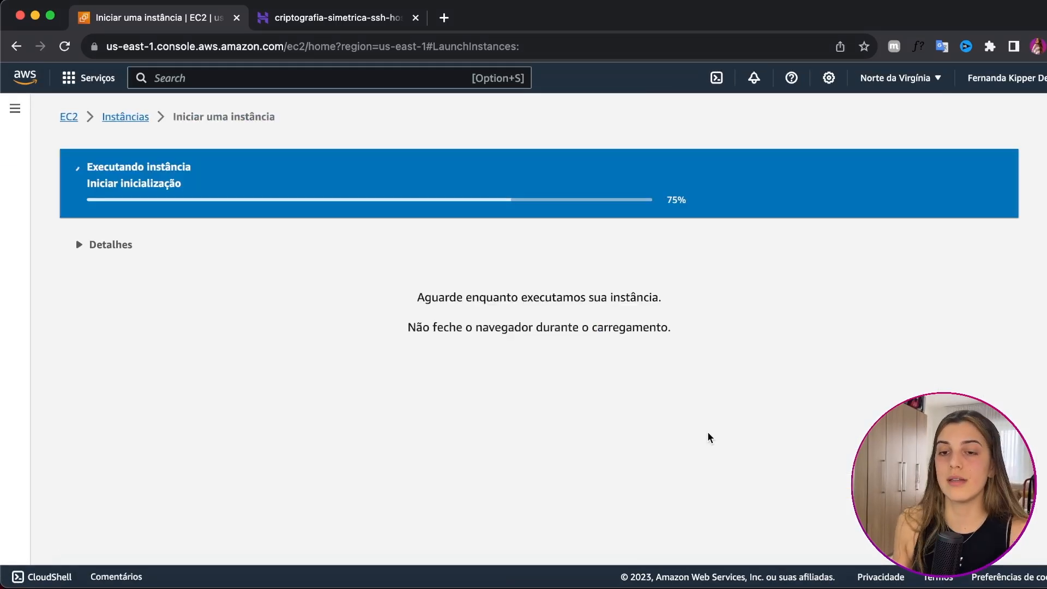
- Examine the instance state column in the EC2 instances list, selecting the minha-api-email instance marked Executando
scroll(402, 245, "down", 1)
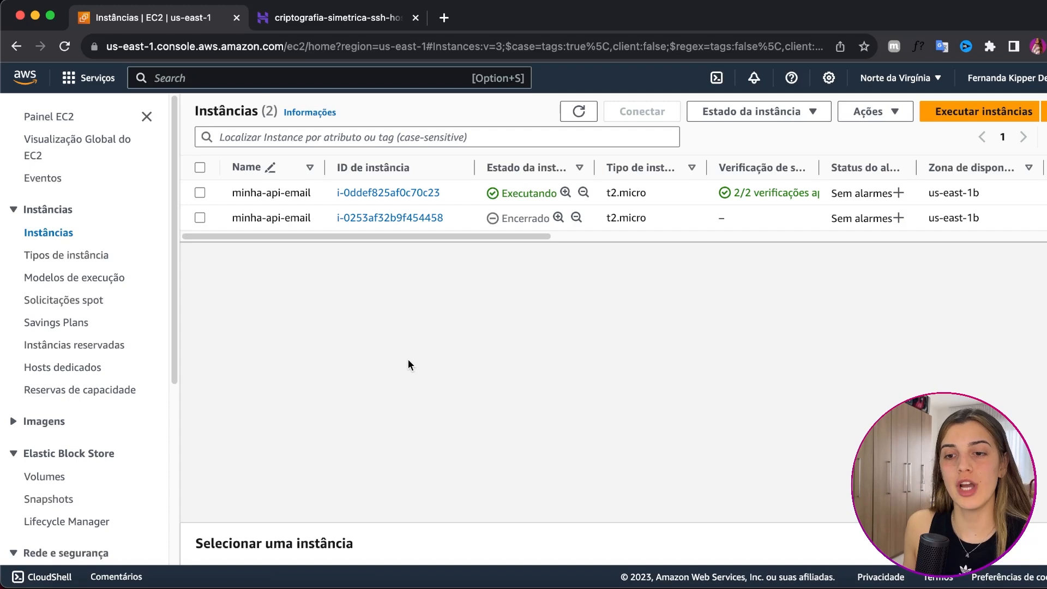
left_click_drag(484, 168, 587, 168)
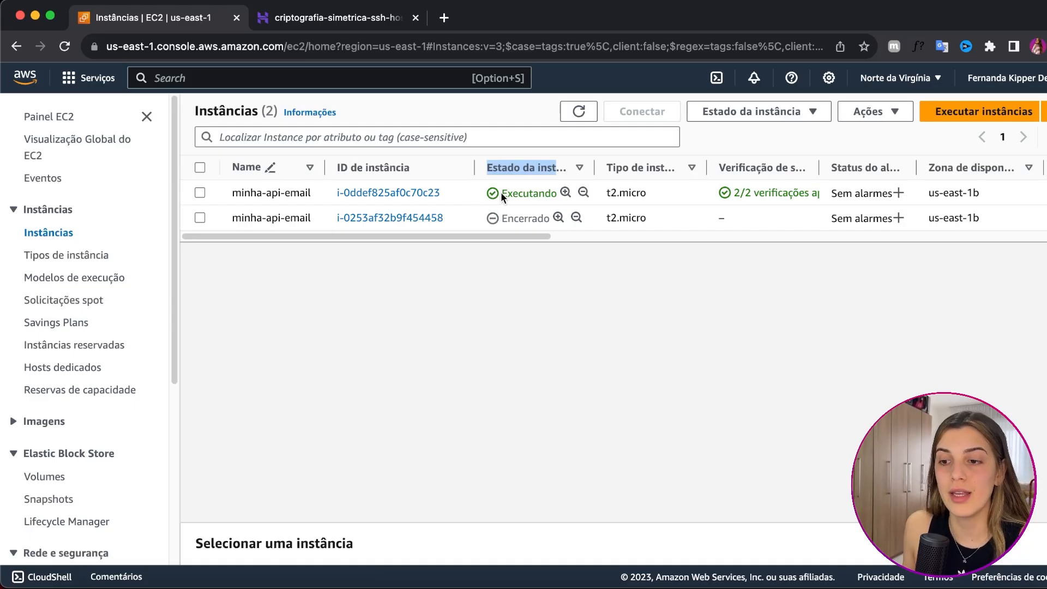
left_click_drag(500, 193, 562, 198)
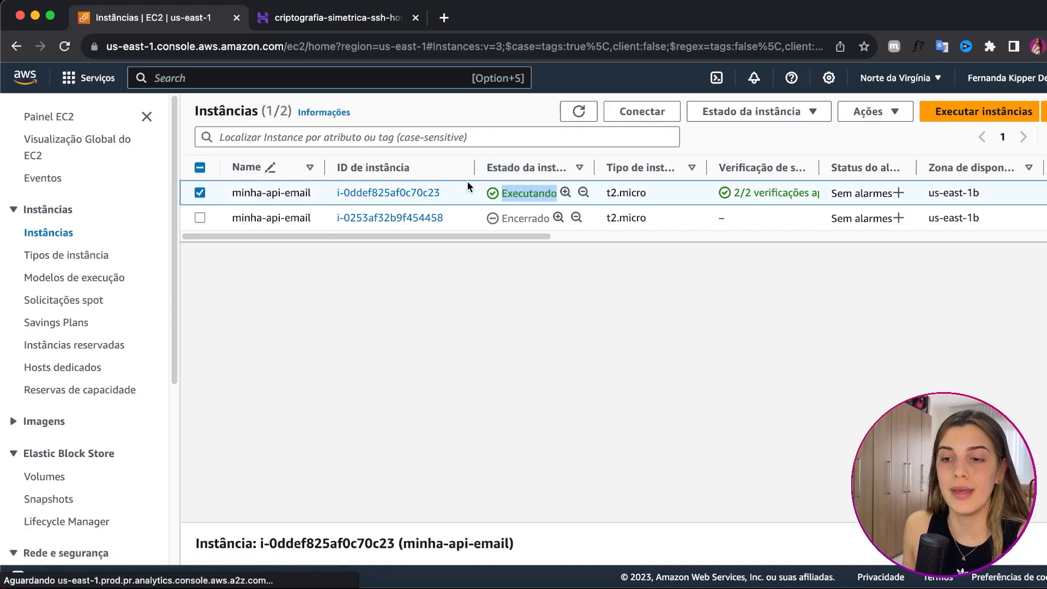
- Open the details of the running minha-api-email instance and check its instance state
left_click(401, 194)
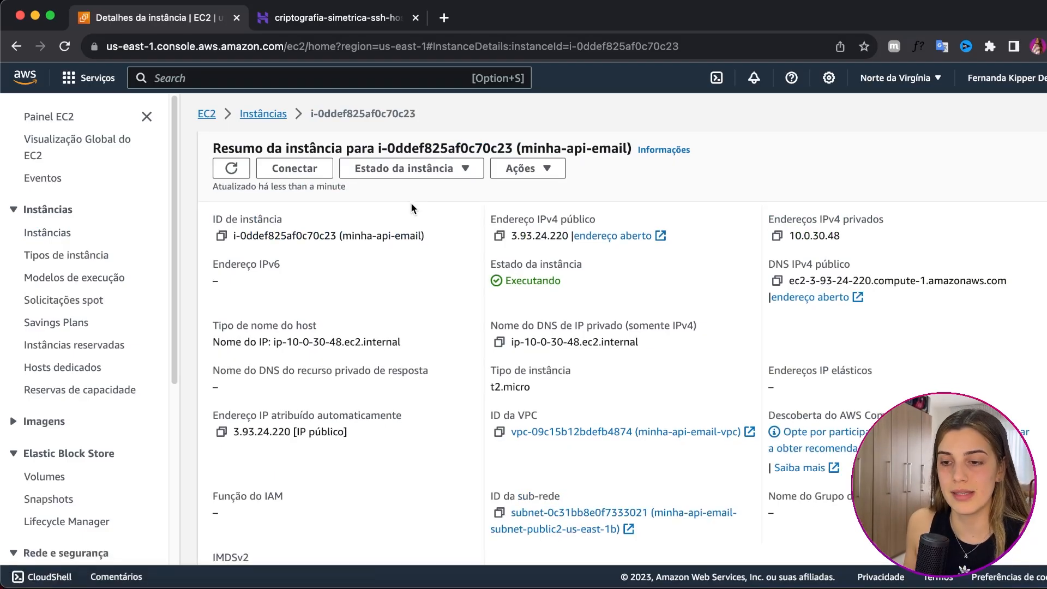
left_click_drag(477, 254, 555, 280)
double_click(552, 280)
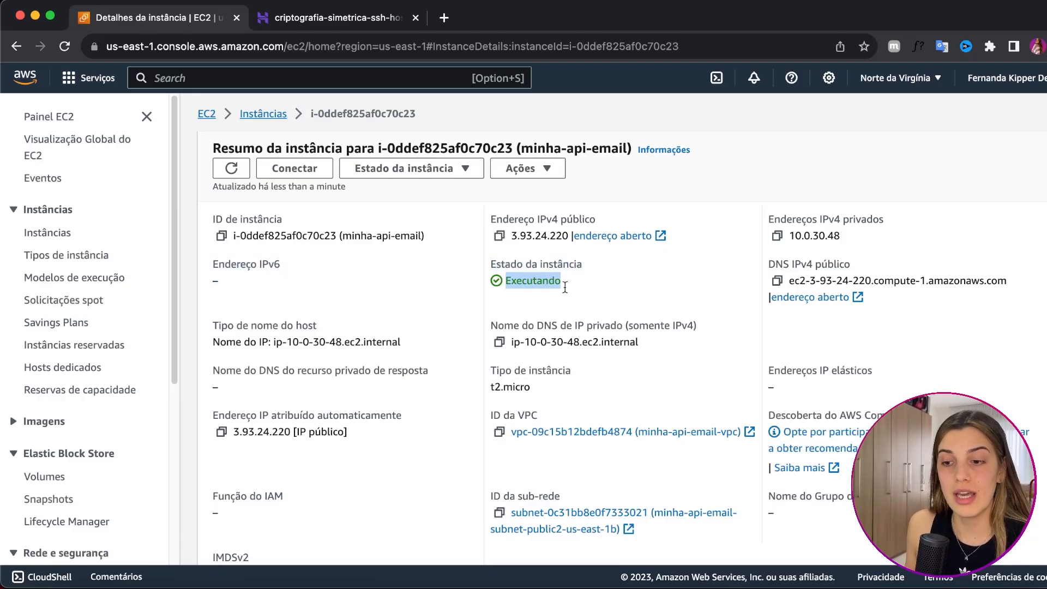
left_click(588, 289)
scroll(584, 300, "down", 10)
scroll(573, 246, "up", 10)
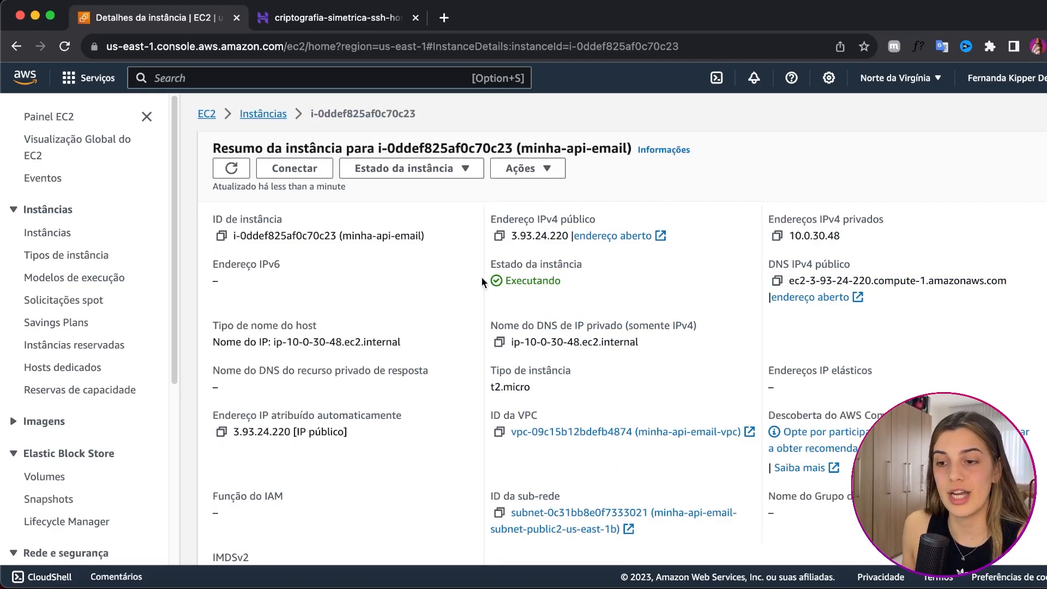
left_click_drag(578, 290, 490, 260)
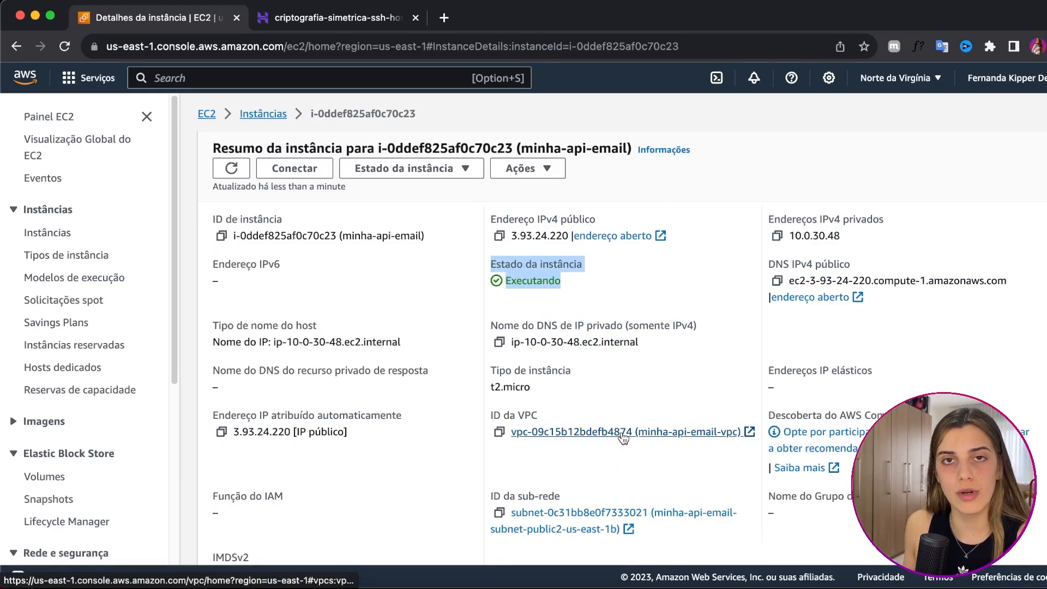
- Examine the instance's VPC and subnet information and the platform and launch details further down the summary
scroll(545, 426, "down", 1)
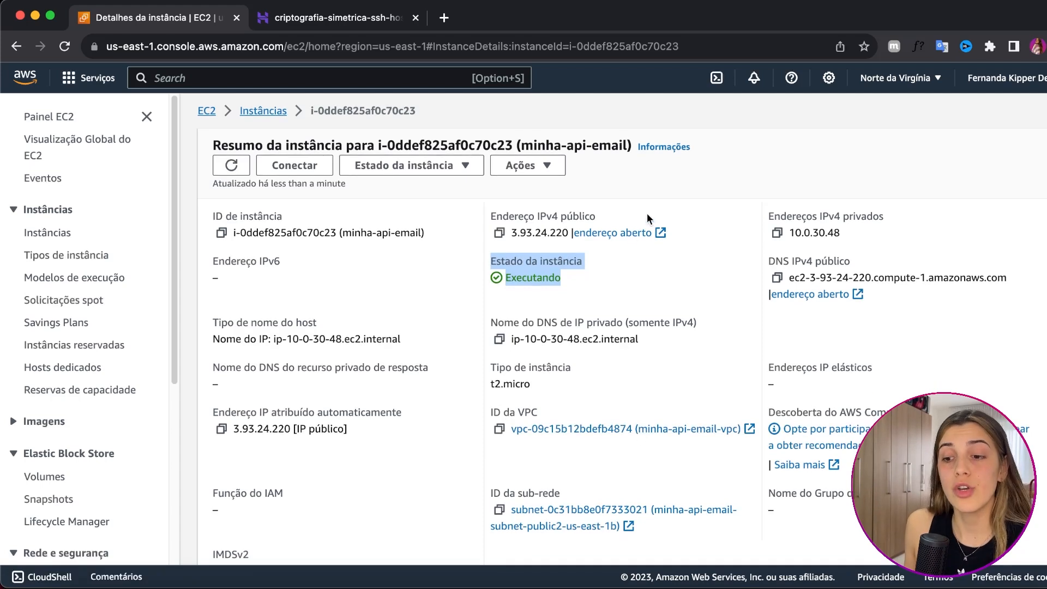
left_click_drag(463, 409, 607, 478)
left_click_drag(472, 480, 568, 493)
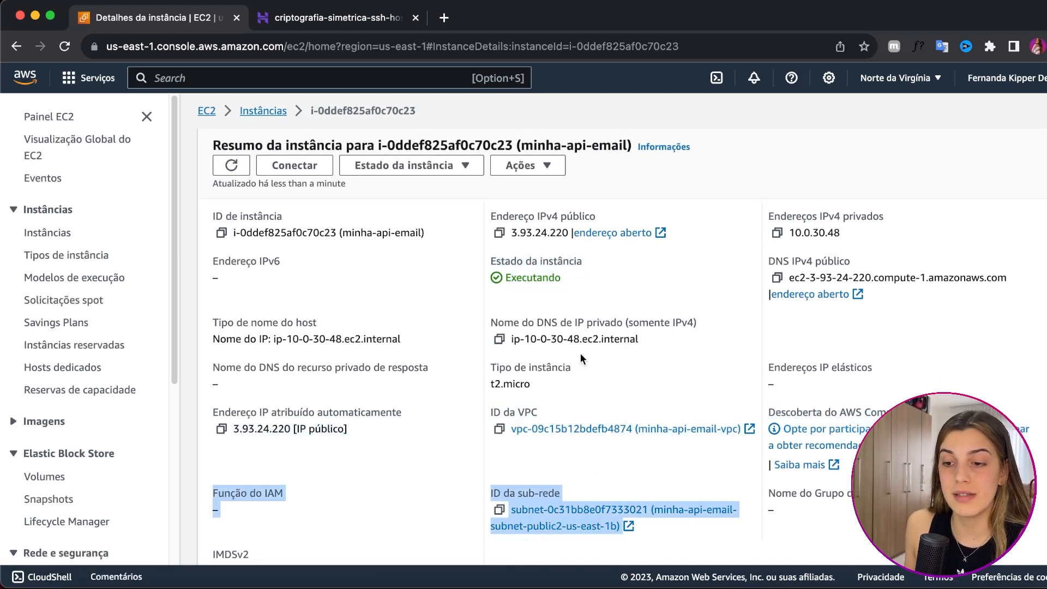
scroll(565, 384, "down", 15)
scroll(611, 339, "up", 6)
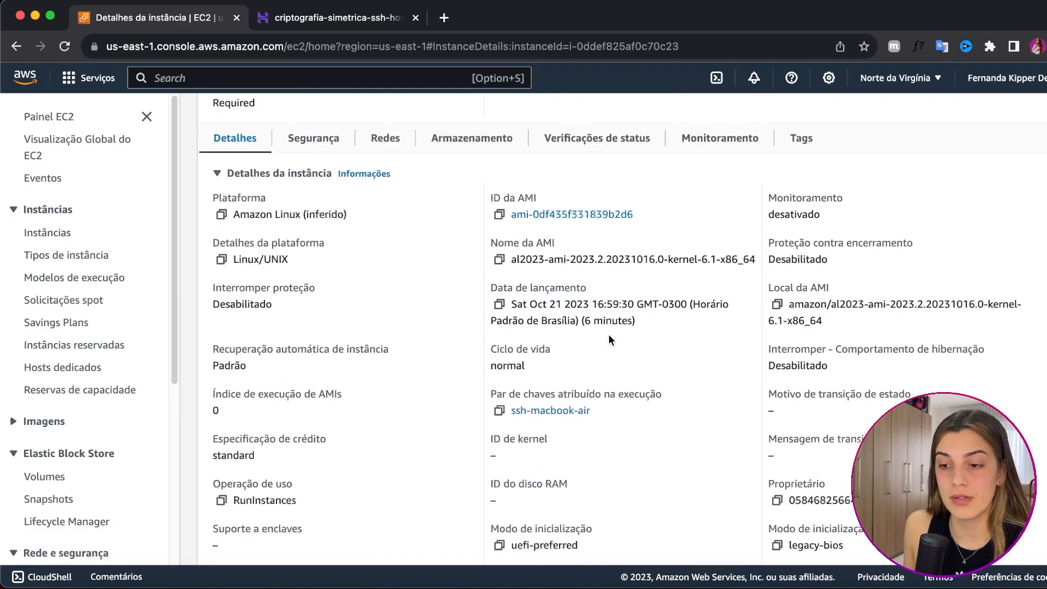
scroll(609, 335, "up", 10)
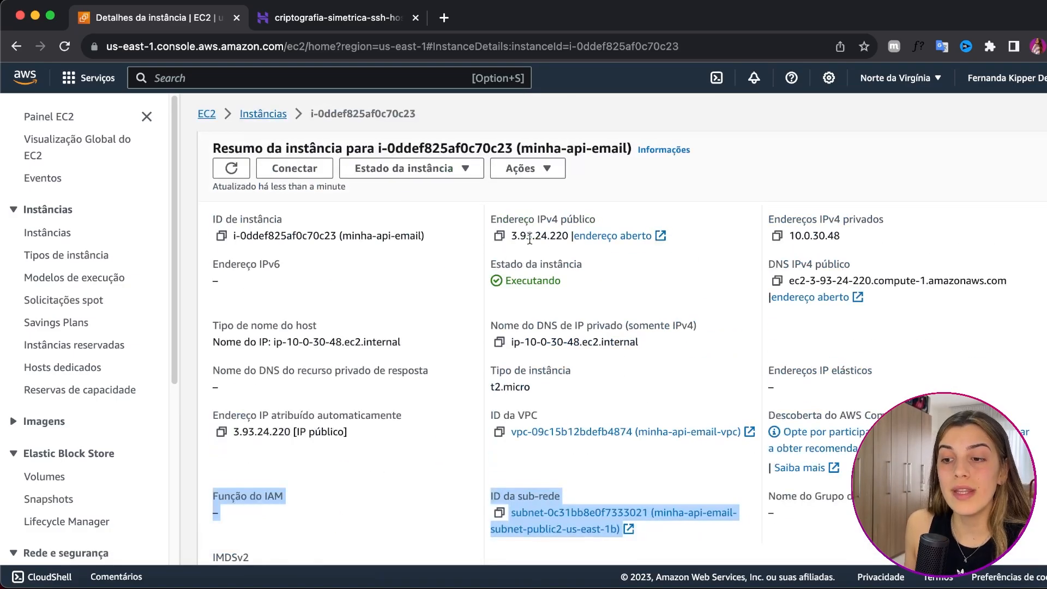
- Examine the instance's public IPv4 address and public IPv4 DNS in the summary
triple_click(562, 235)
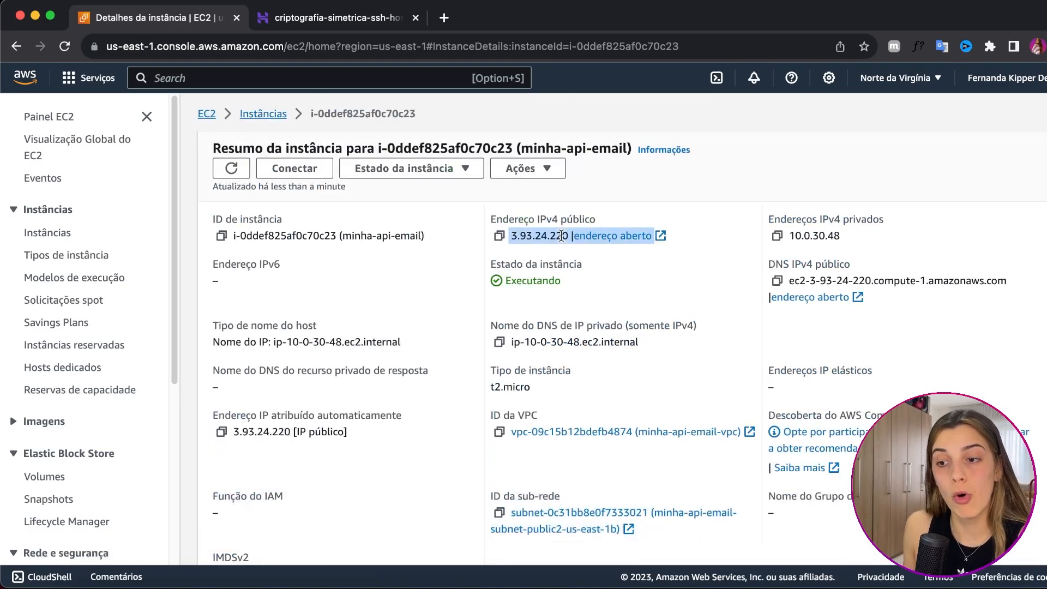
left_click(668, 273)
left_click_drag(775, 264, 1008, 282)
left_click(800, 275)
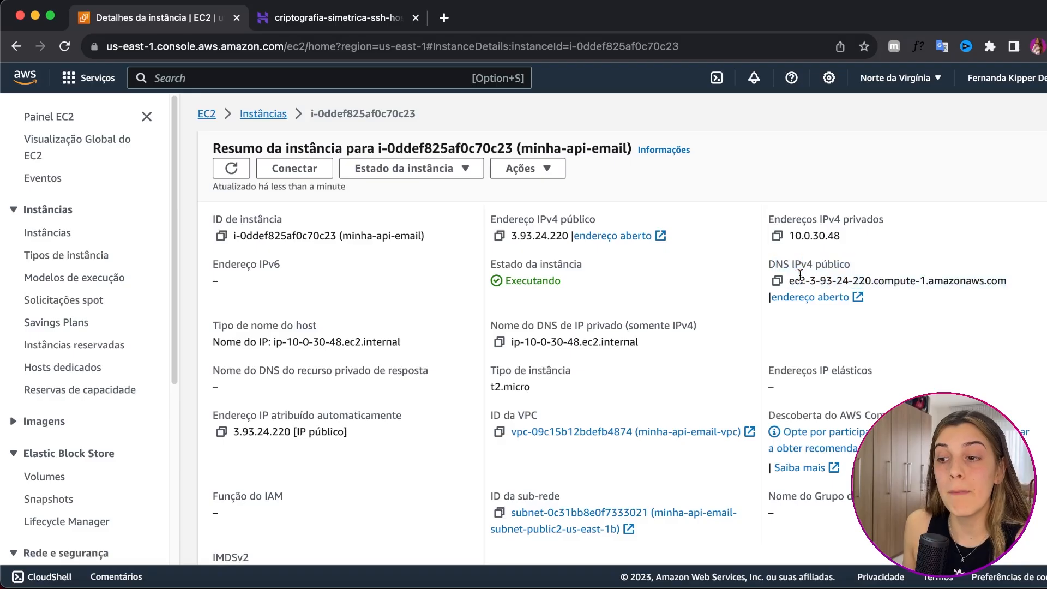
triple_click(801, 275)
triple_click(919, 278)
double_click(920, 279)
triple_click(921, 279)
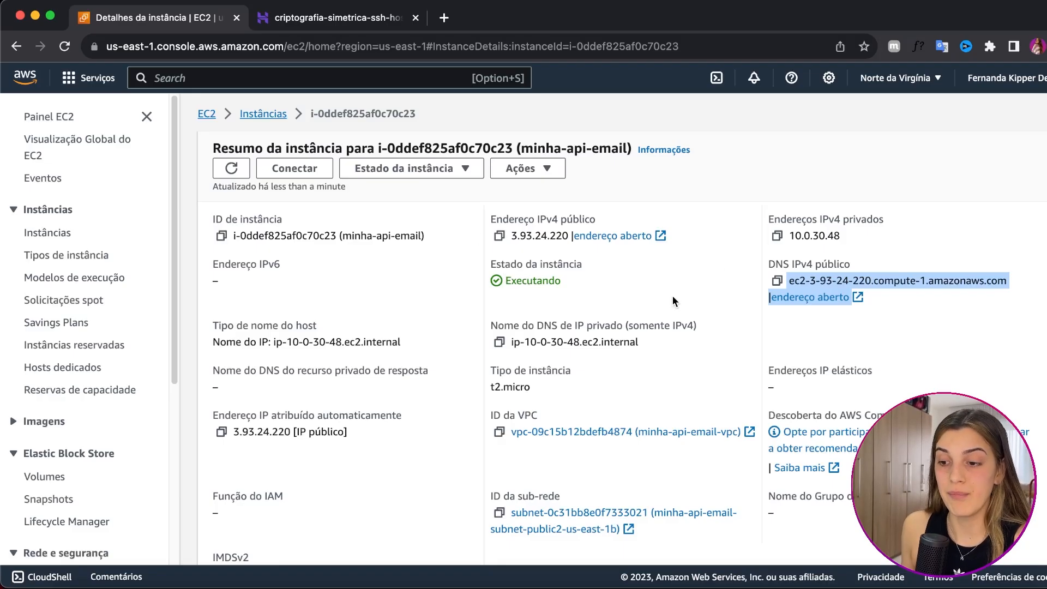
- Open the connection page for the minha-api-email instance and review the EC2 Instance Connect options
left_click(313, 170)
scroll(316, 279, "down", 4)
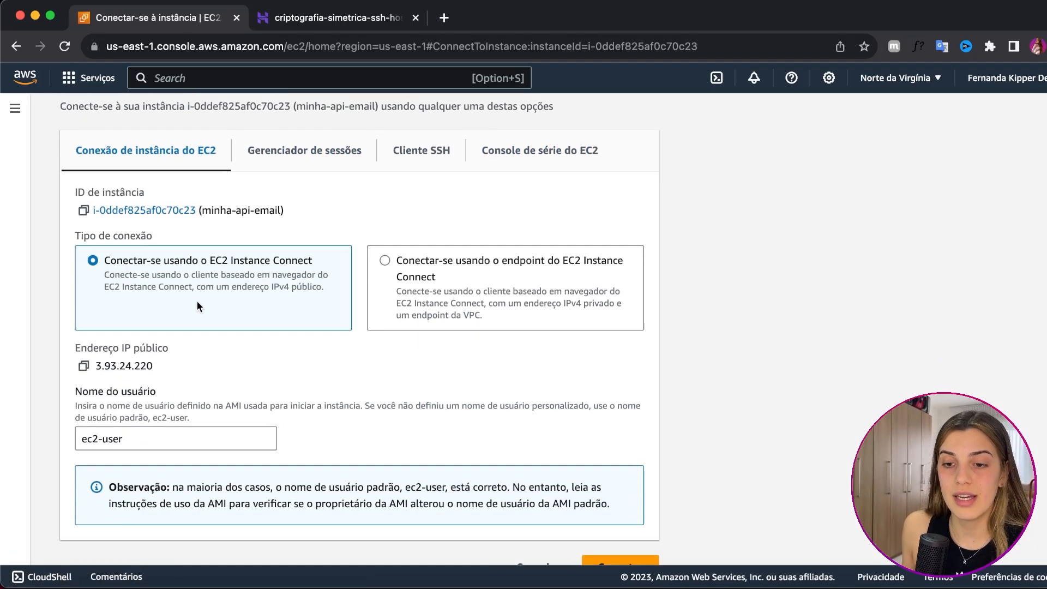
scroll(308, 300, "up", 4)
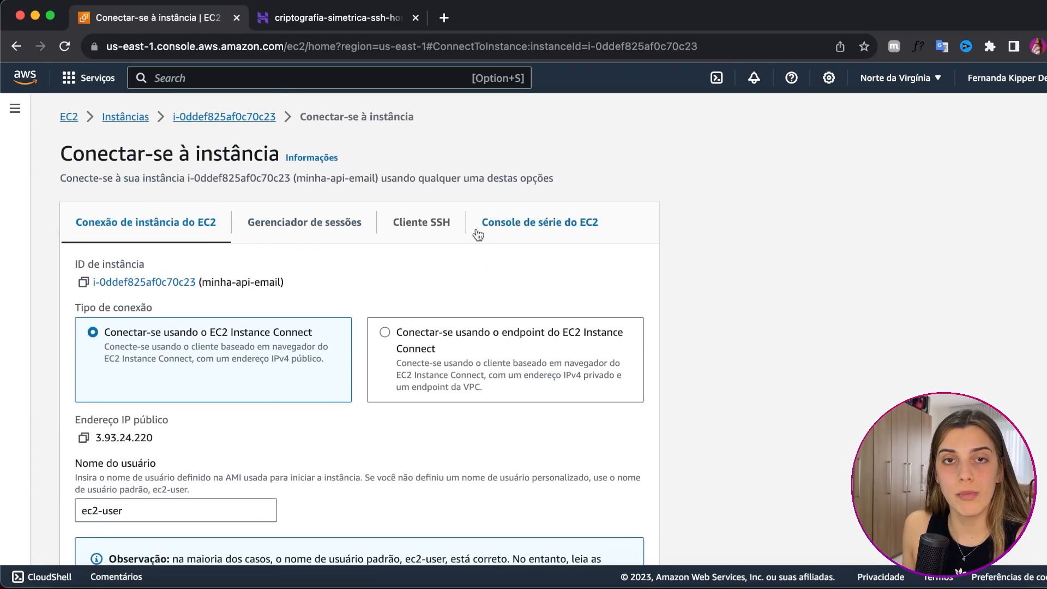
scroll(436, 181, "down", 4)
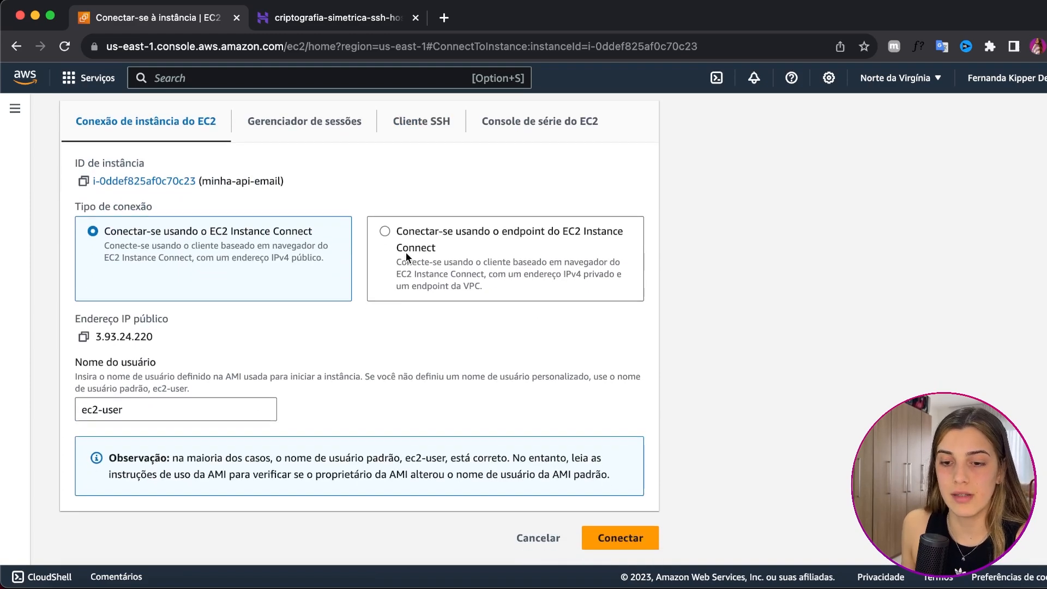
scroll(274, 306, "up", 4)
scroll(143, 205, "down", 4)
scroll(364, 213, "up", 4)
scroll(364, 214, "down", 4)
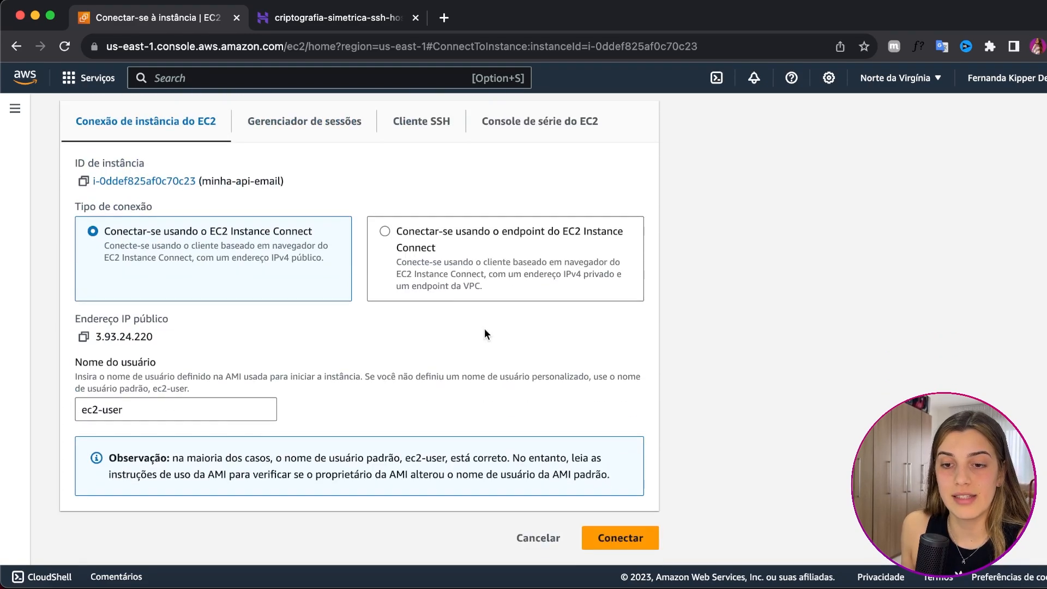
- Connect to the instance through EC2 Instance Connect as ec2-user and close the browser terminal session
left_click(623, 548)
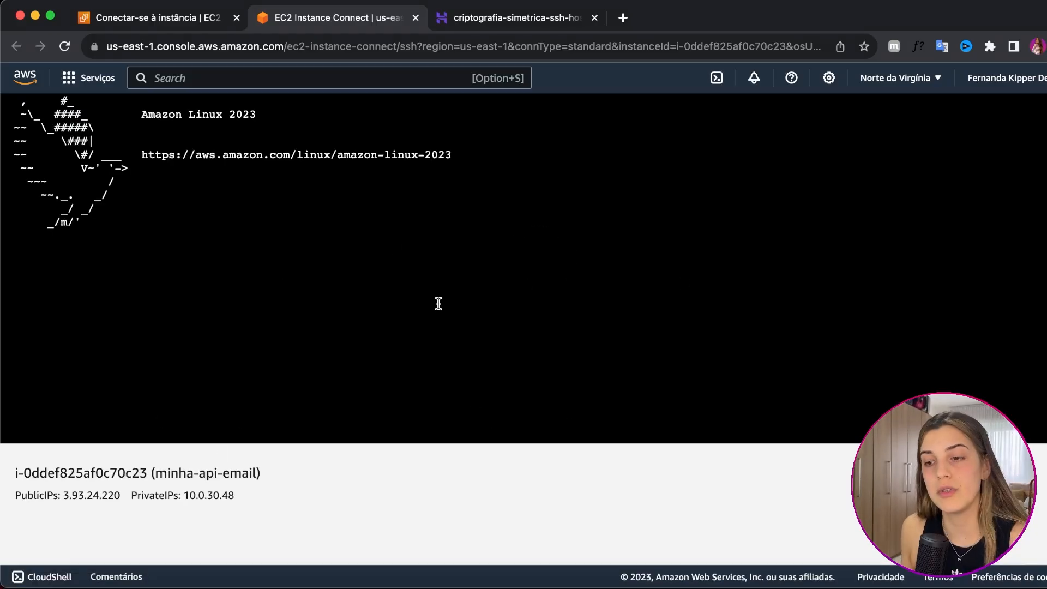
left_click(402, 292)
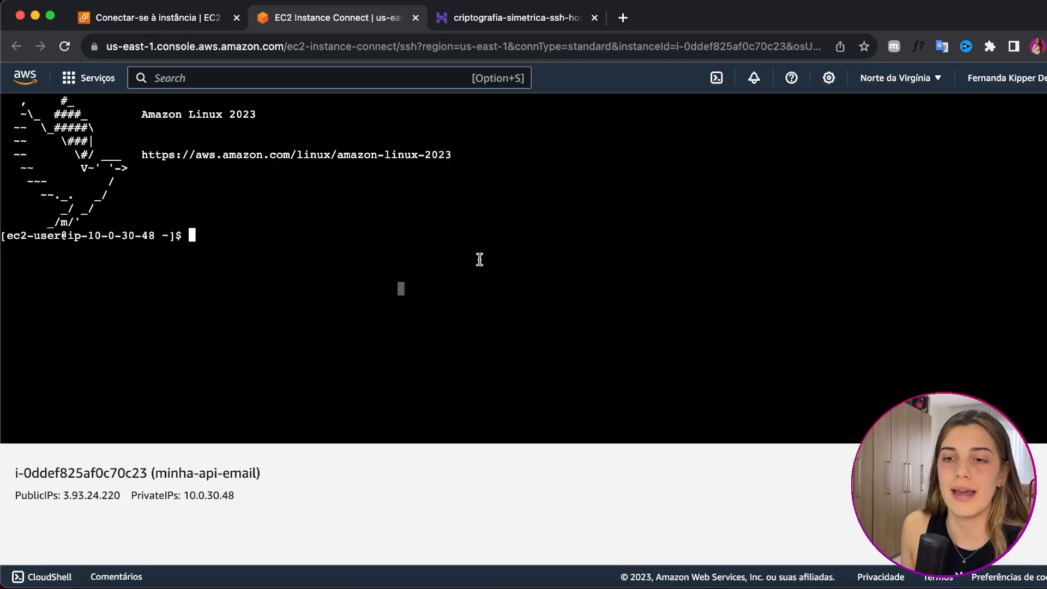
left_click(415, 18)
scroll(338, 194, "up", 3)
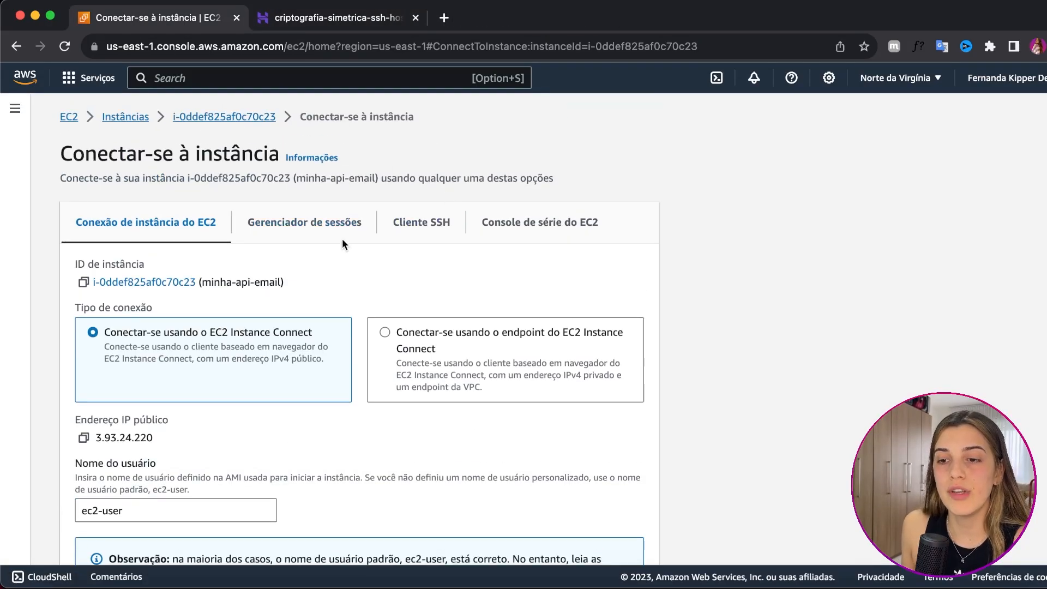
- Show the SSH client instructions and examine the chmod 400 command and the example ssh command
left_click(435, 227)
scroll(431, 240, "down", 2)
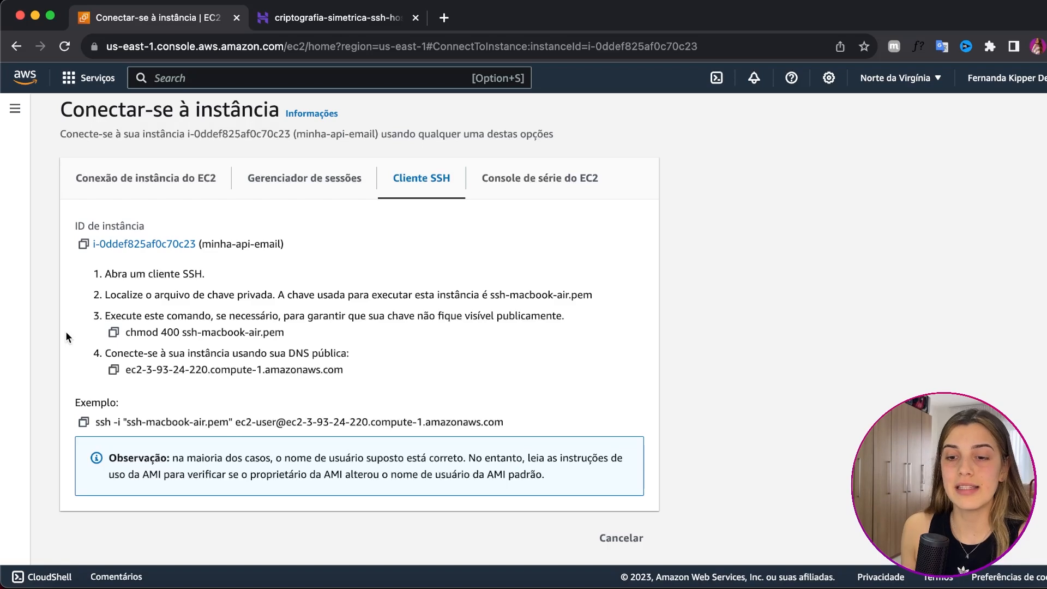
scroll(73, 326, "up", 2)
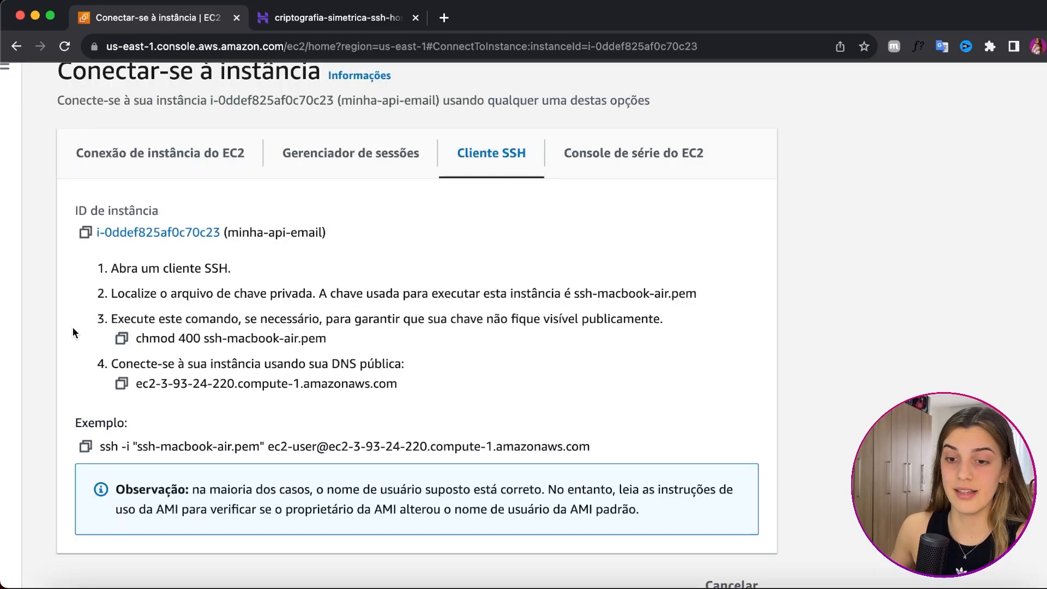
scroll(73, 327, "down", 2)
scroll(324, 324, "up", 3)
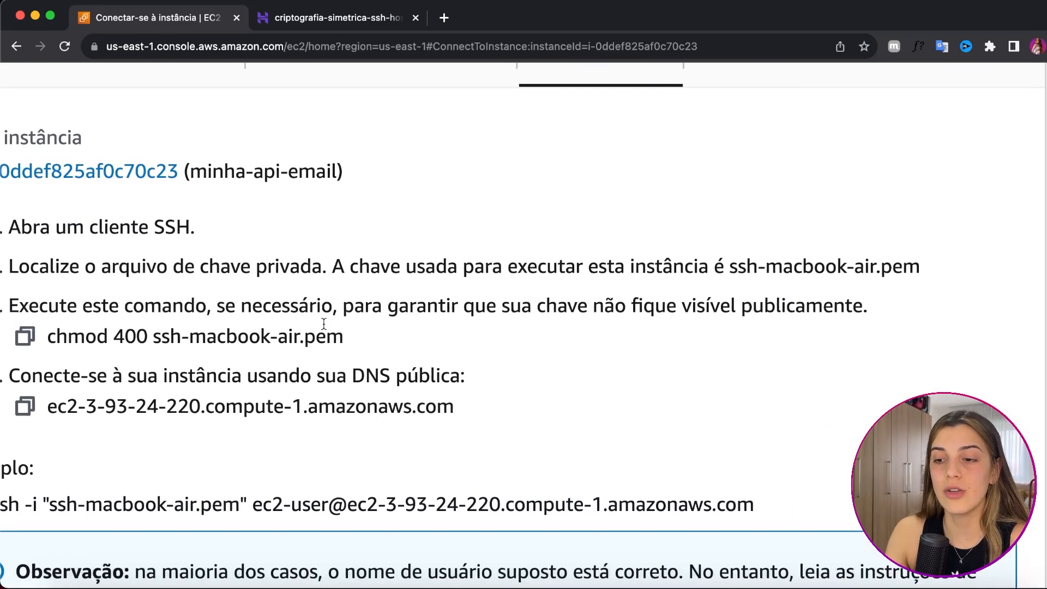
scroll(324, 323, "left", 4)
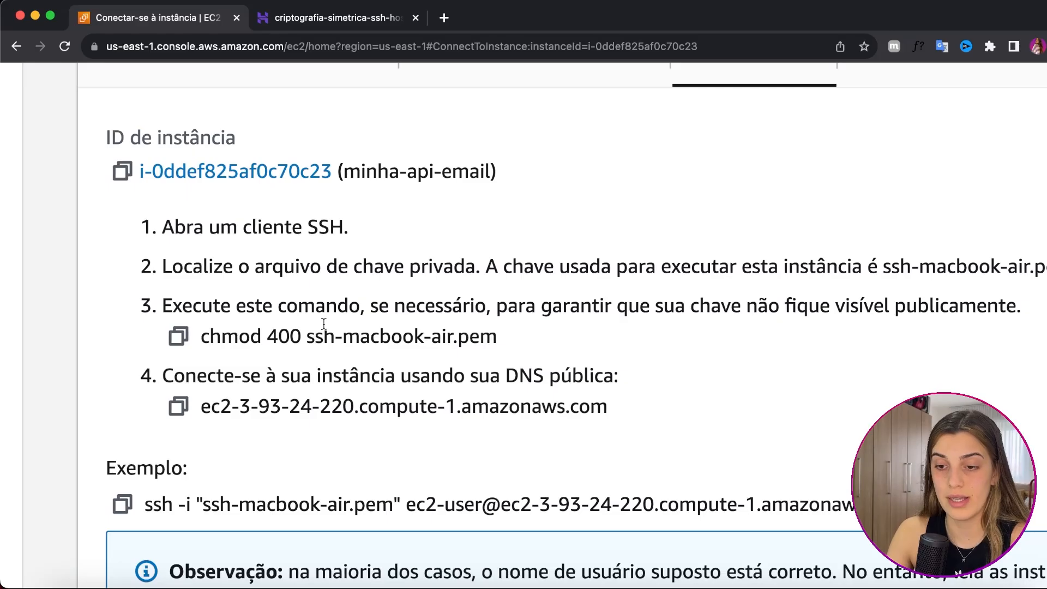
scroll(324, 323, "down", 3)
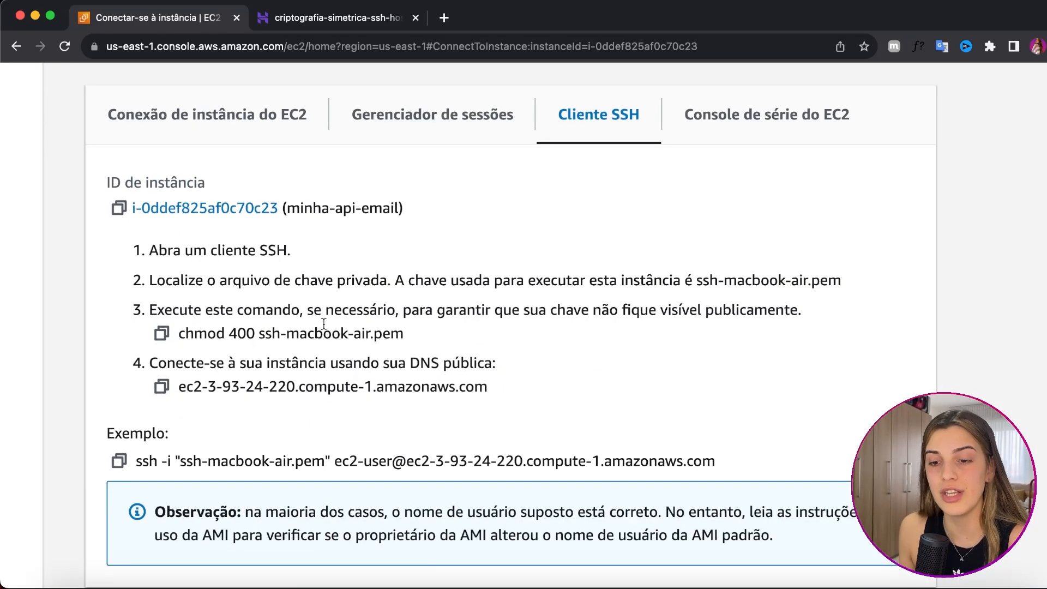
left_click_drag(175, 334, 416, 341)
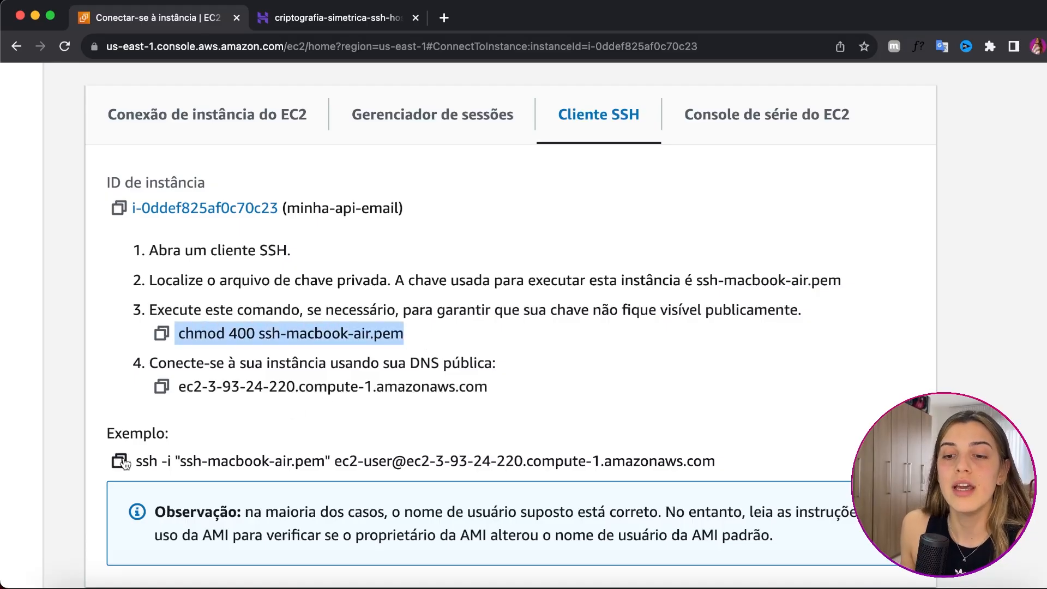
left_click_drag(133, 459, 164, 465)
triple_click(164, 465)
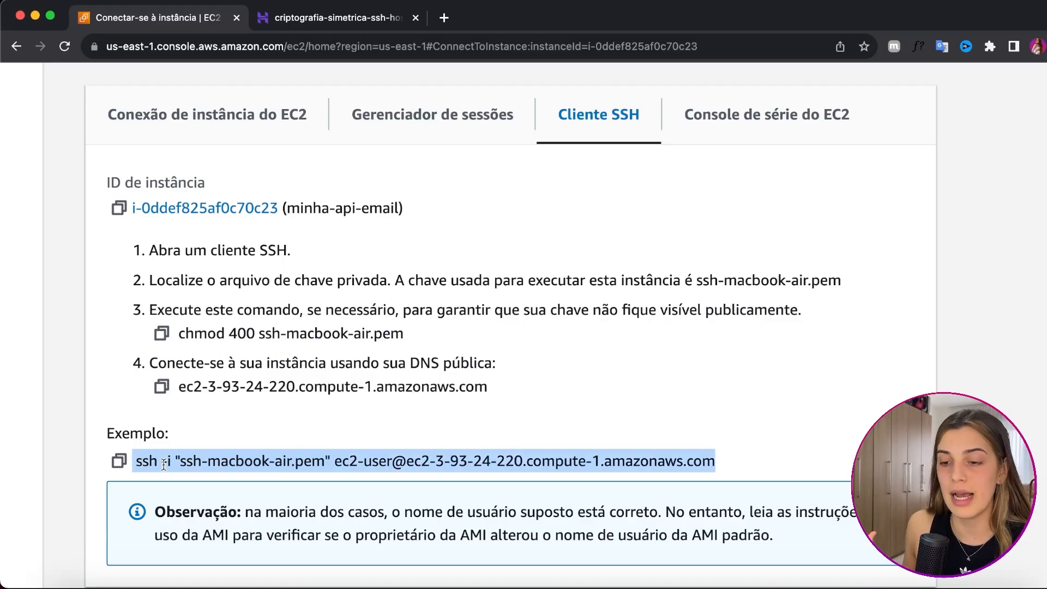
left_click(573, 405)
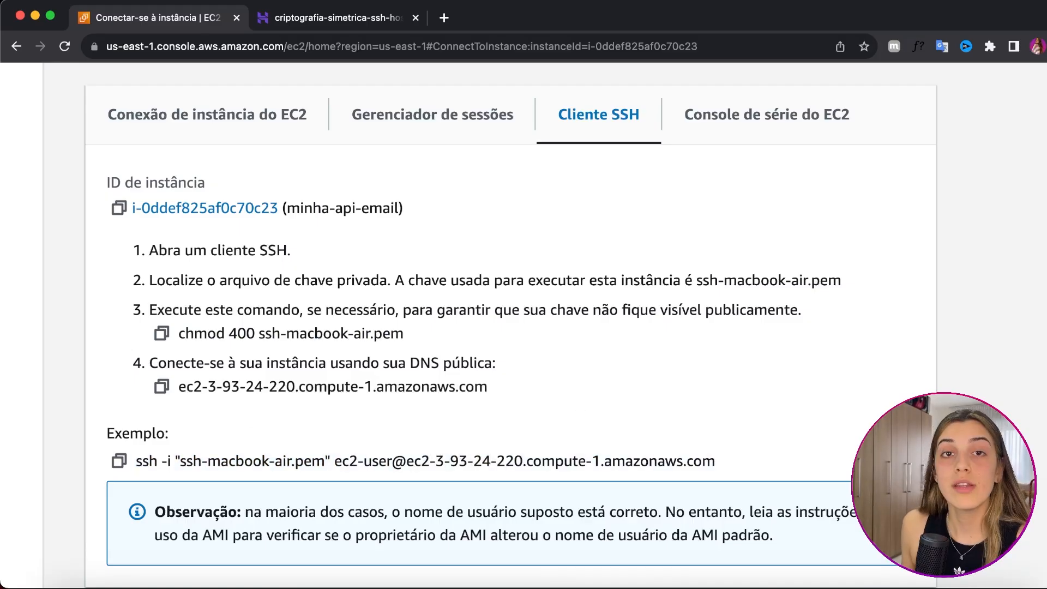
- Switch to the Terminal and begin the connection command with "ssh ec2-user"
left_click(933, 588)
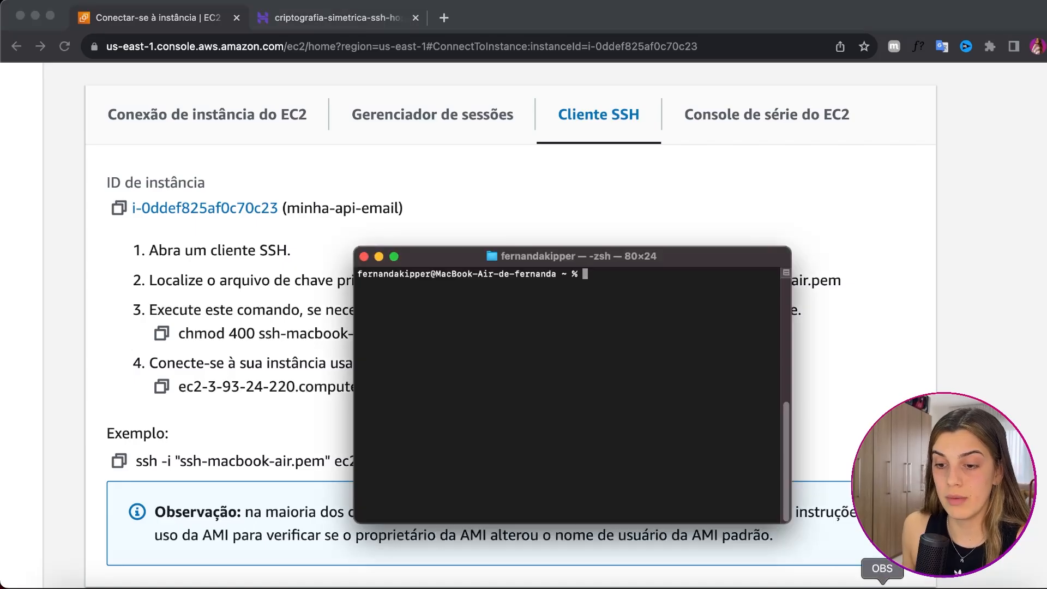
type("ssh ")
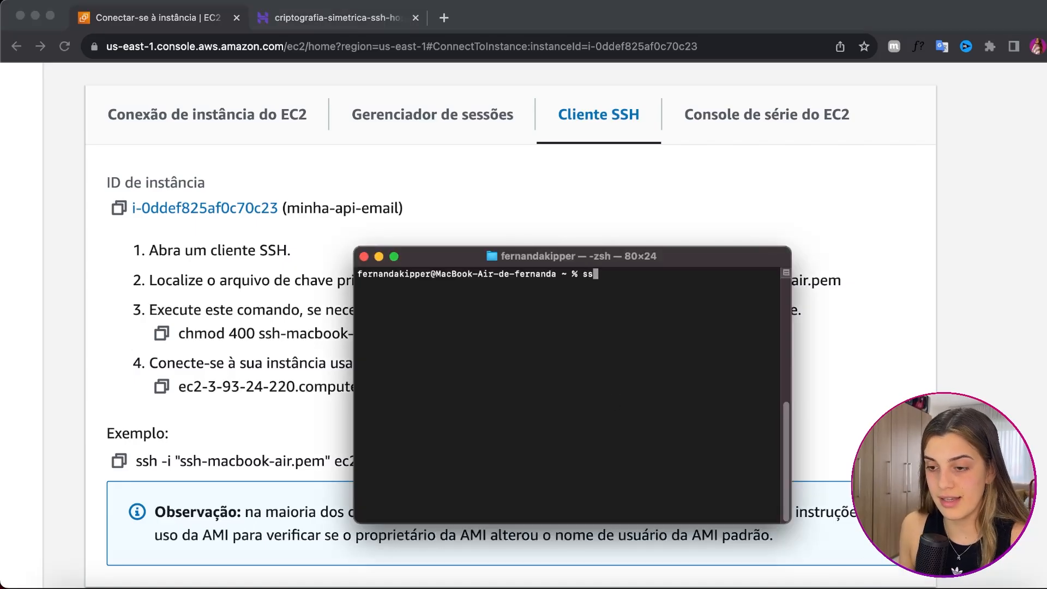
type("ec2")
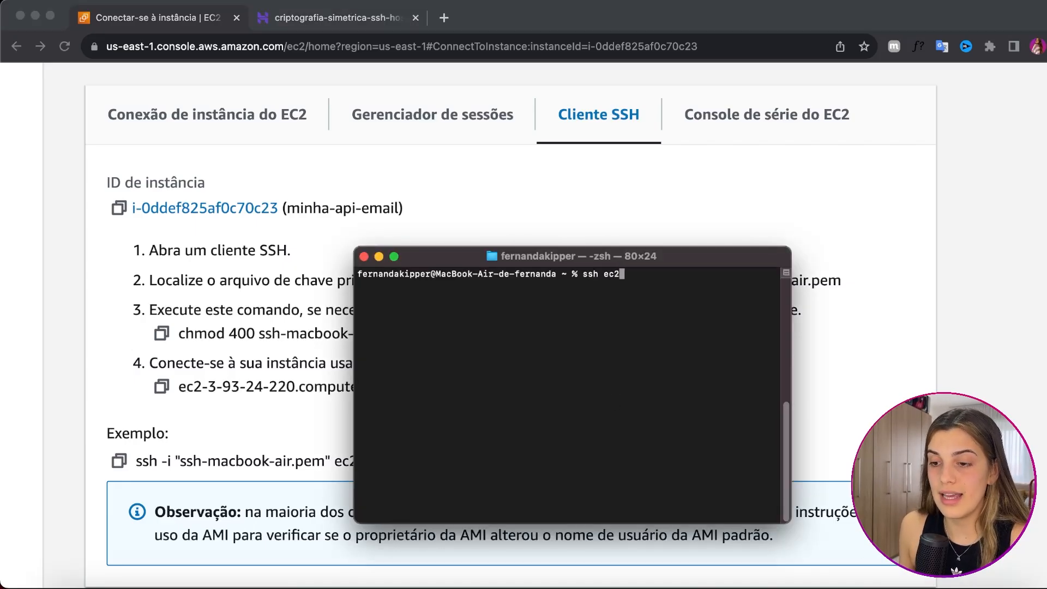
type("-user")
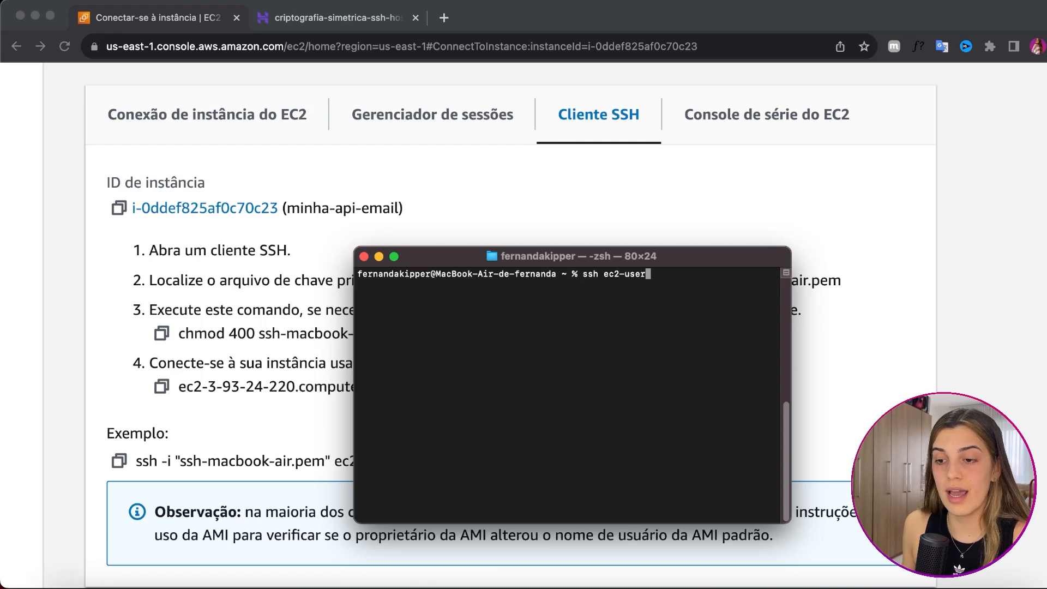
left_click(283, 382)
scroll(283, 382, "down", 1)
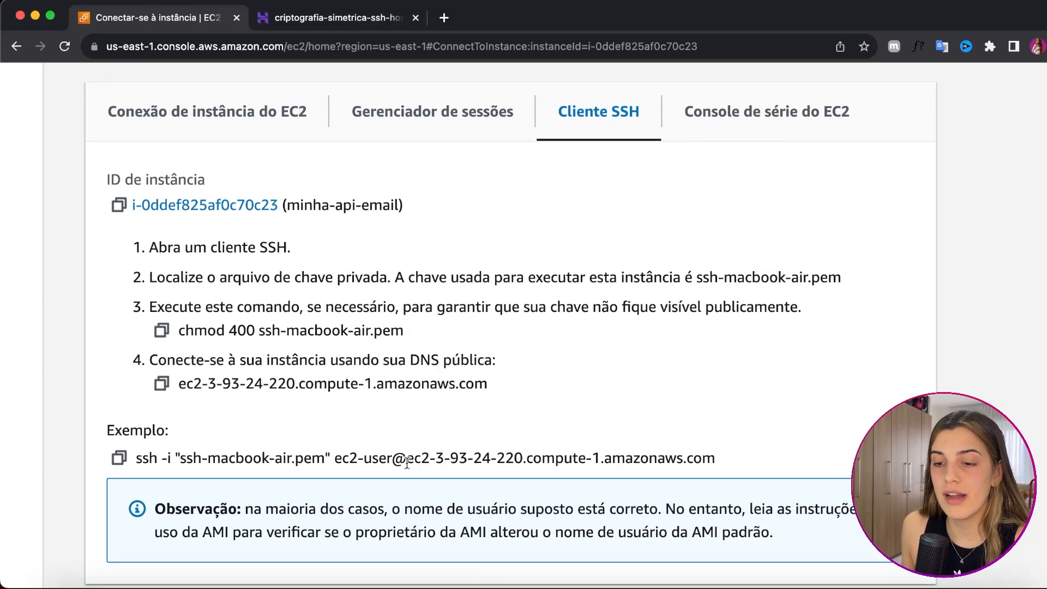
left_click_drag(408, 461, 723, 460)
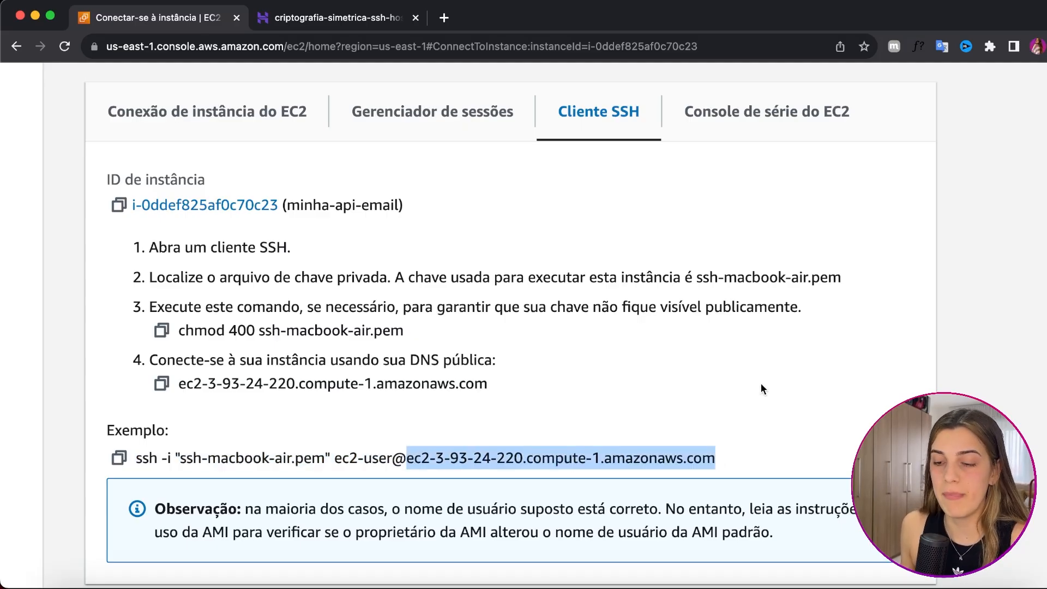
key("super+c")
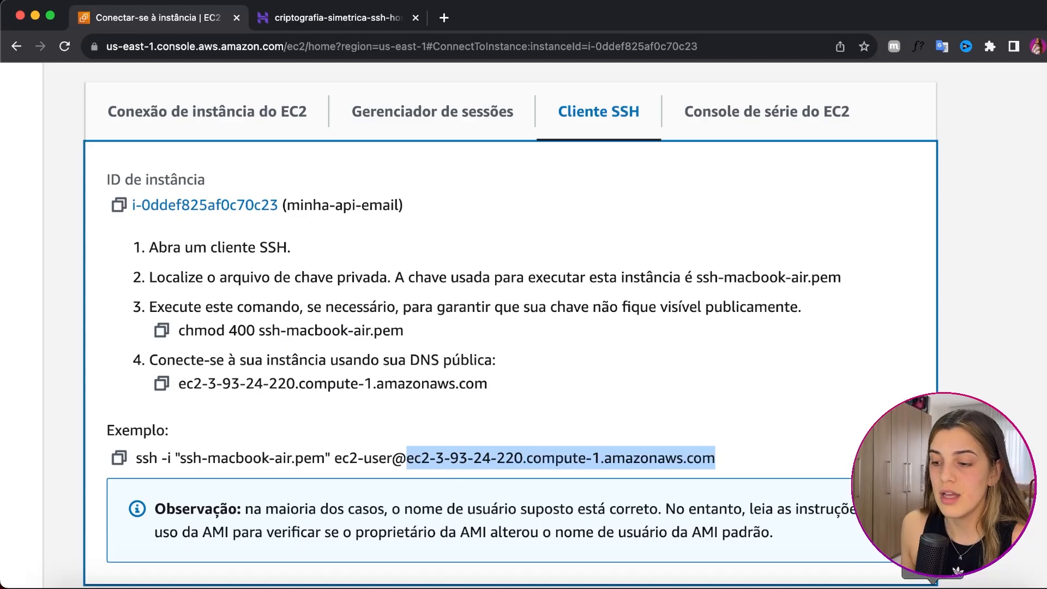
key("super+Tab")
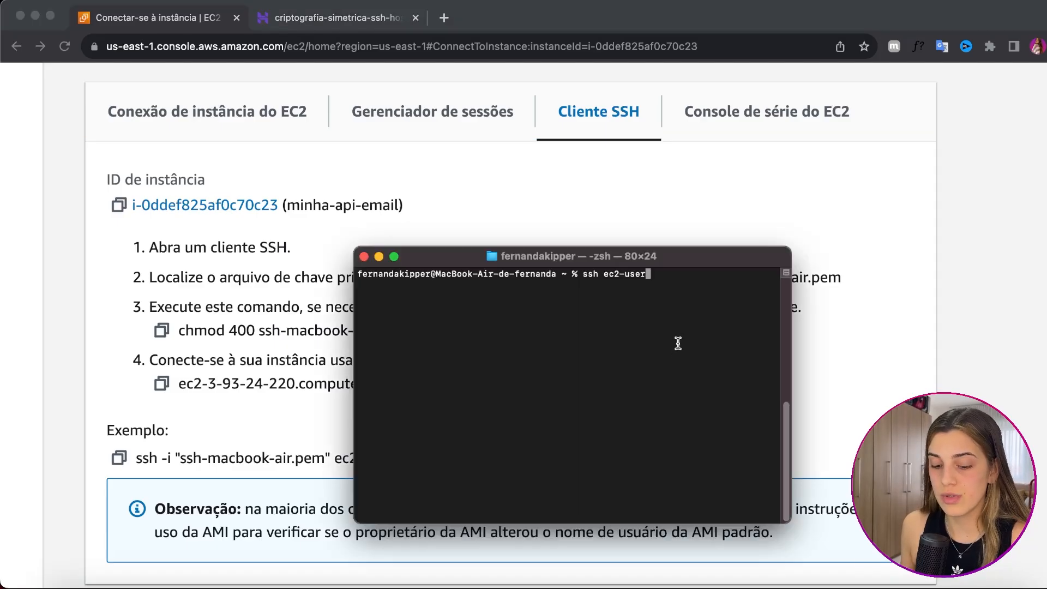
type("@")
key("super+v")
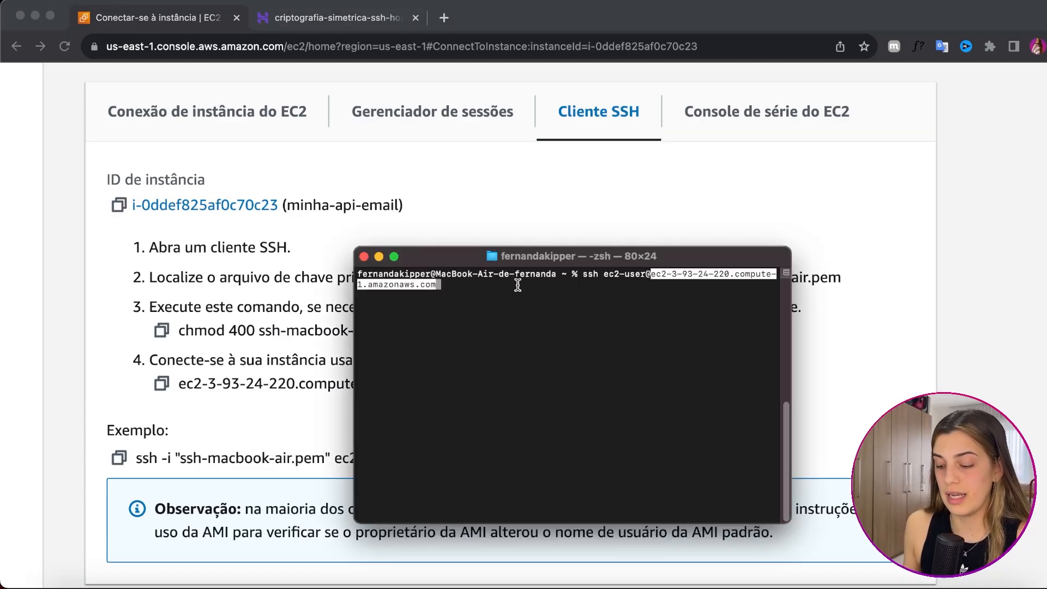
- Run the SSH connection command and answer "yes" to trust the instance's host key
key("Return")
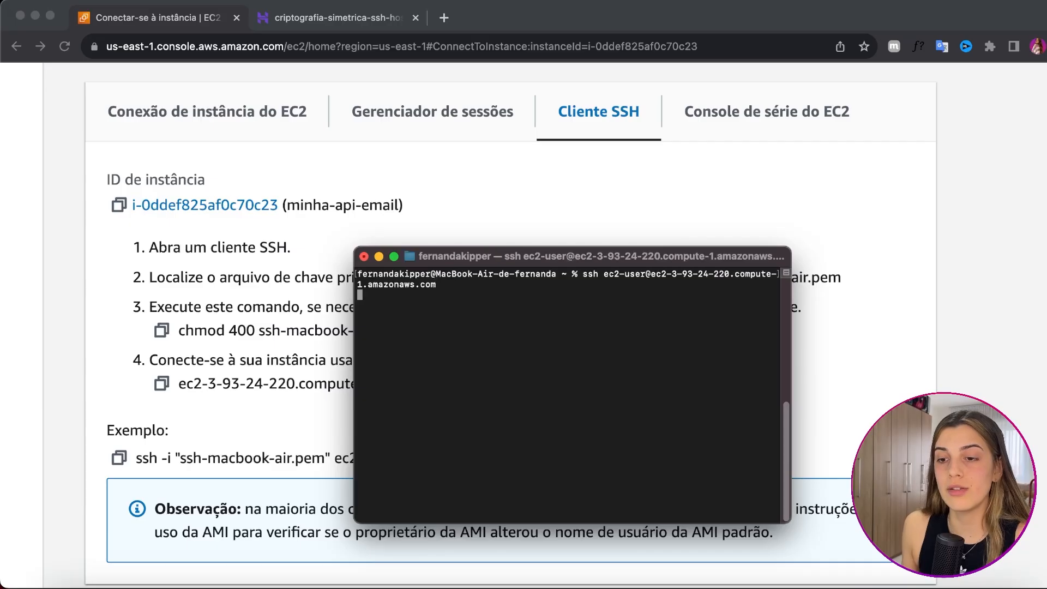
left_click_drag(547, 253, 460, 243)
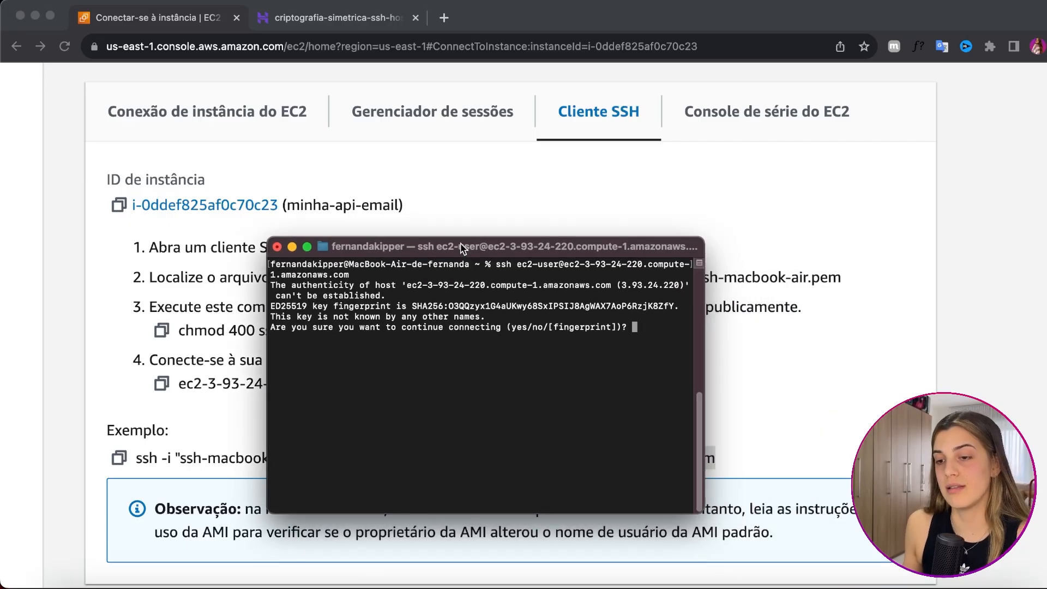
type("yes")
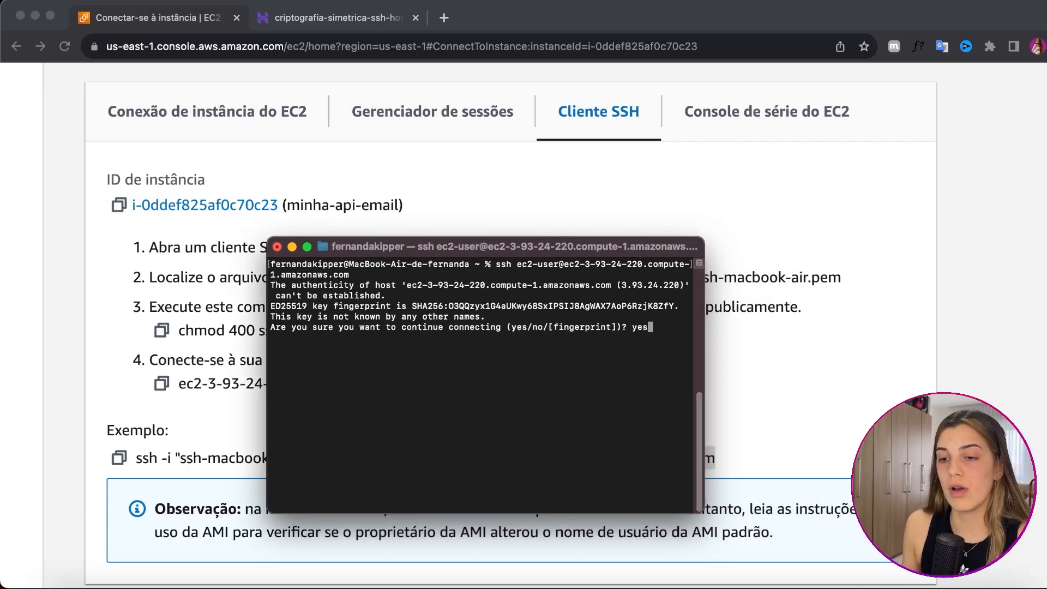
key("Return")
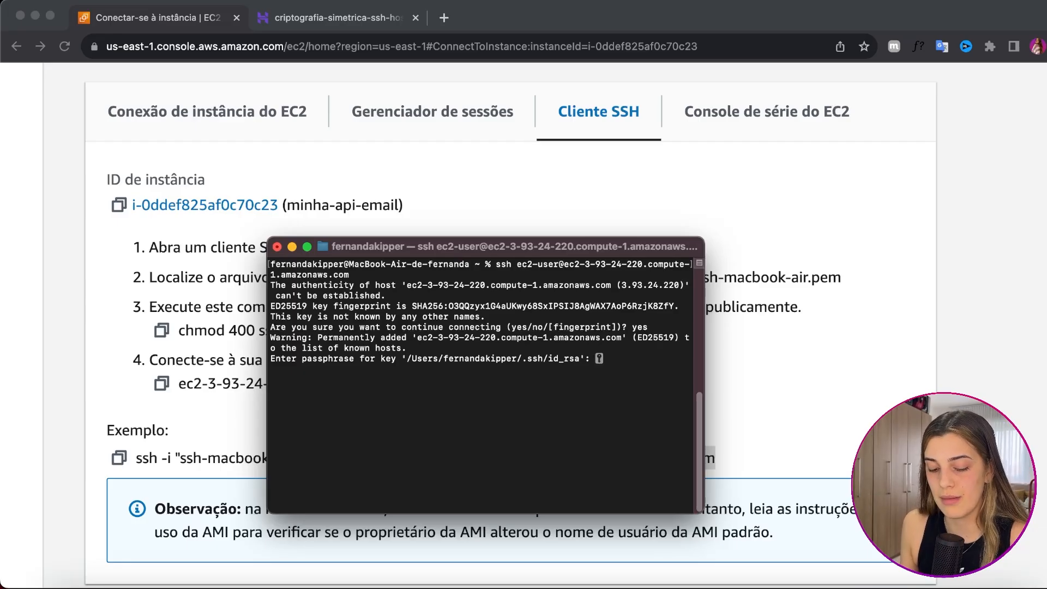
- Enter the passphrase for the id_rsa key to log in to the instance
key("Return")
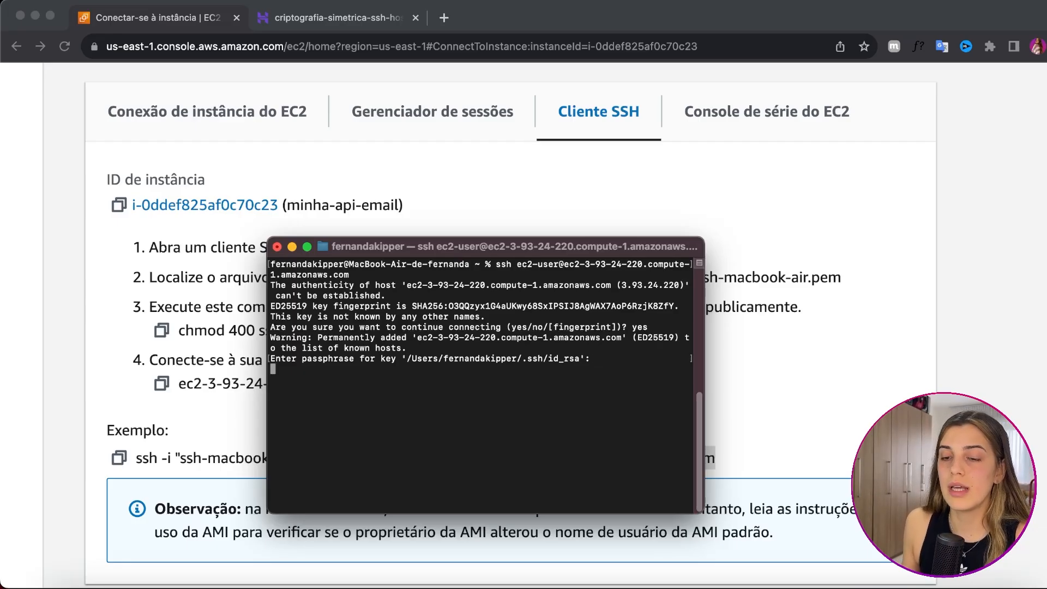
left_click_drag(438, 251, 437, 180)
left_click_drag(466, 423, 272, 276)
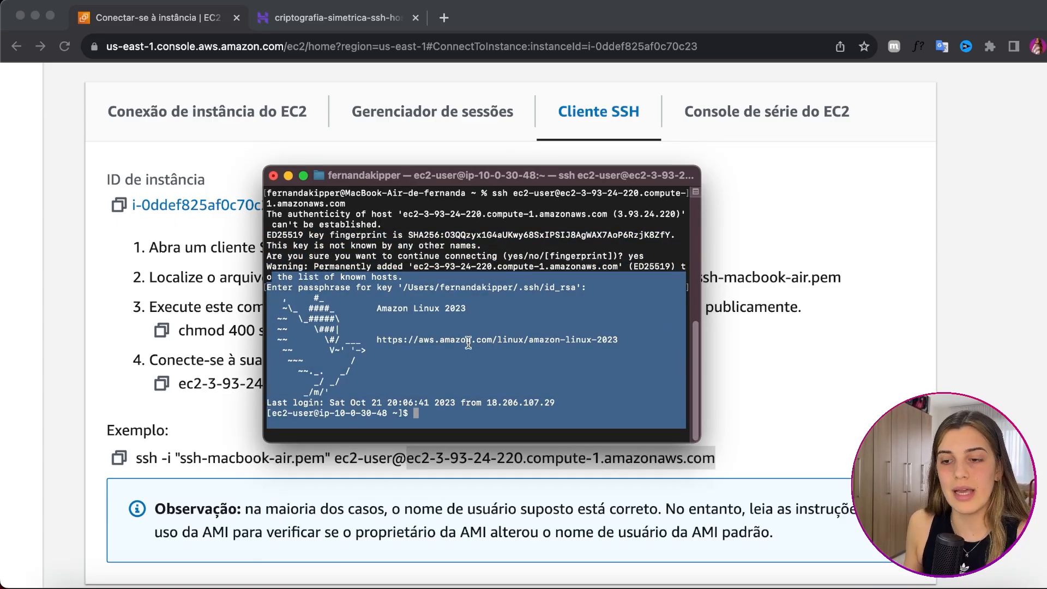
left_click(448, 405)
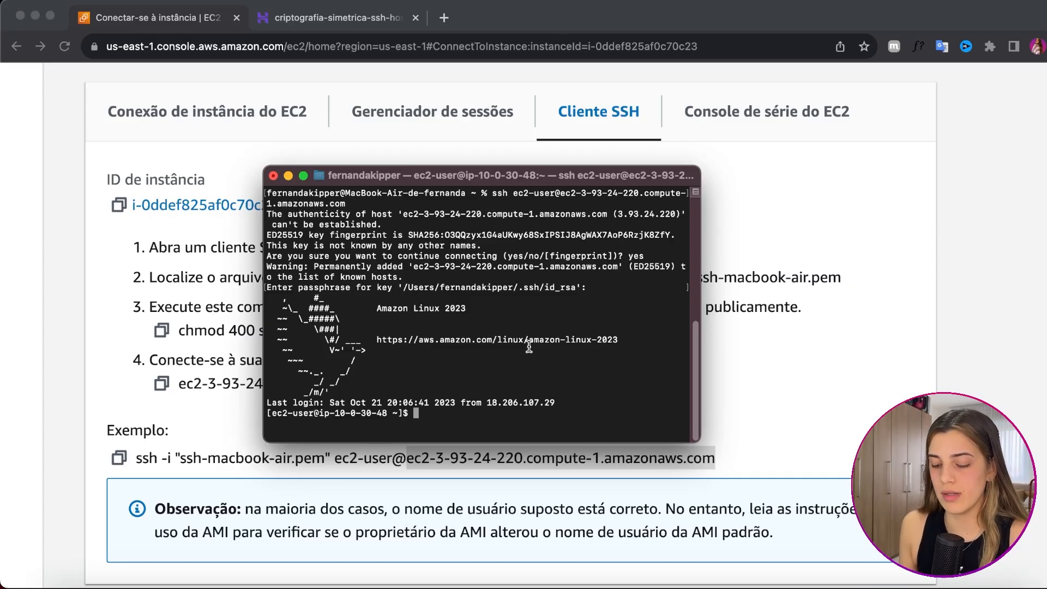
- Update the instance's packages with "sudo yum update" and review the command output
type("sudo")
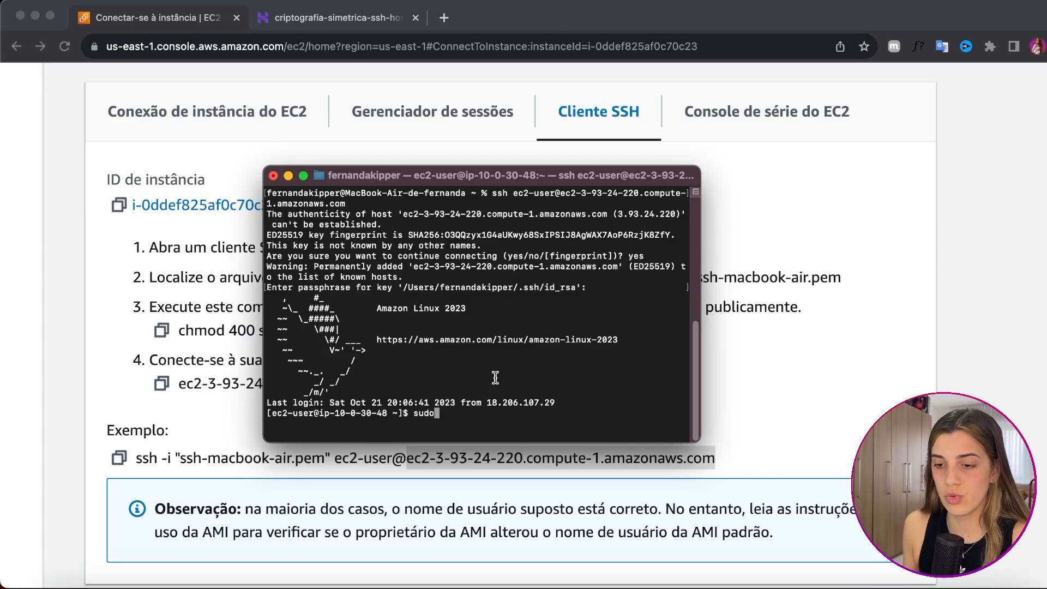
type(" yum")
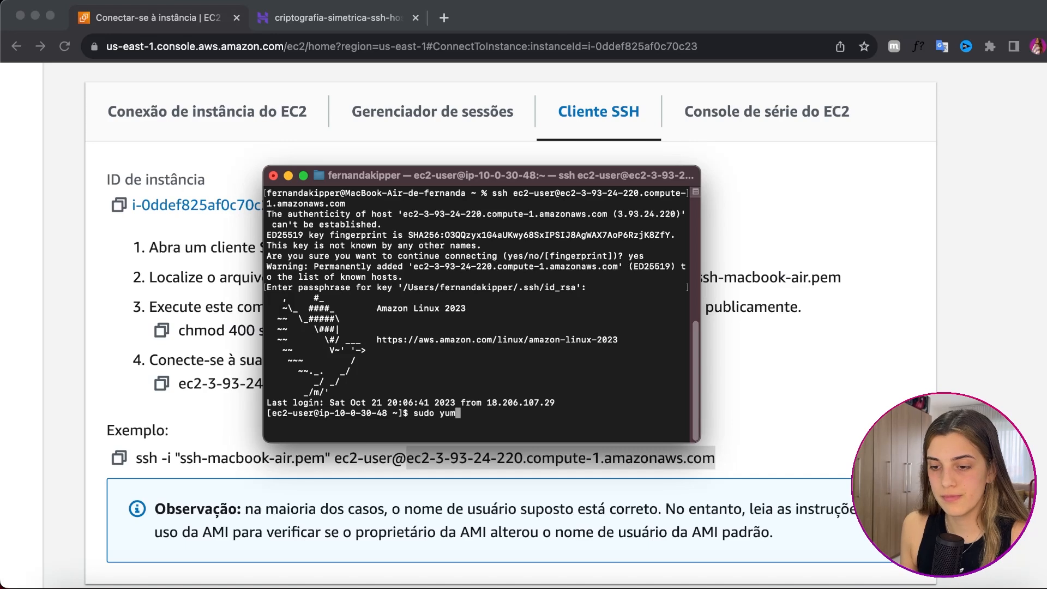
type(" u")
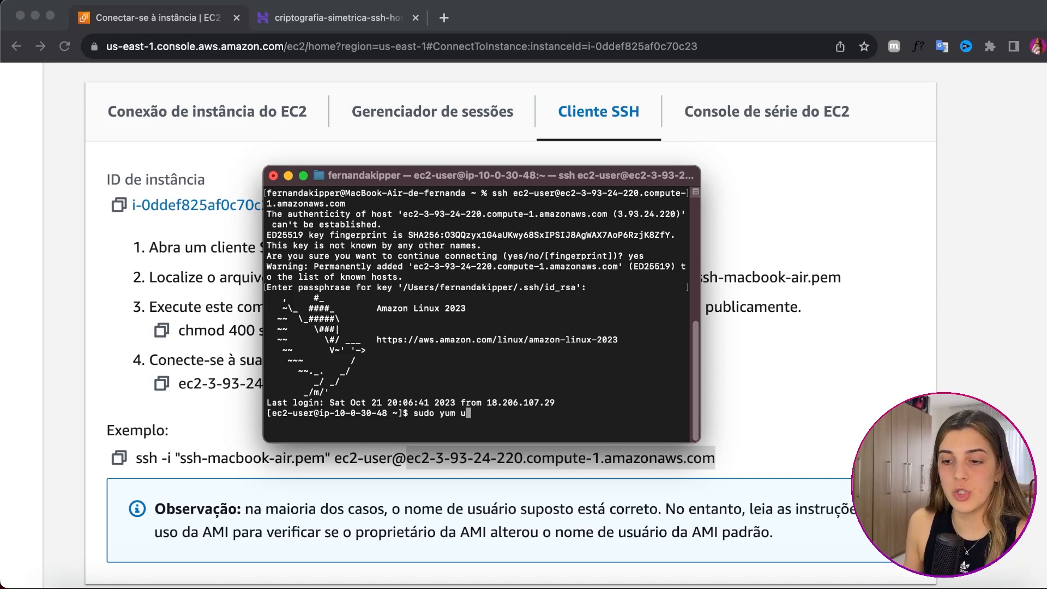
type("pdate")
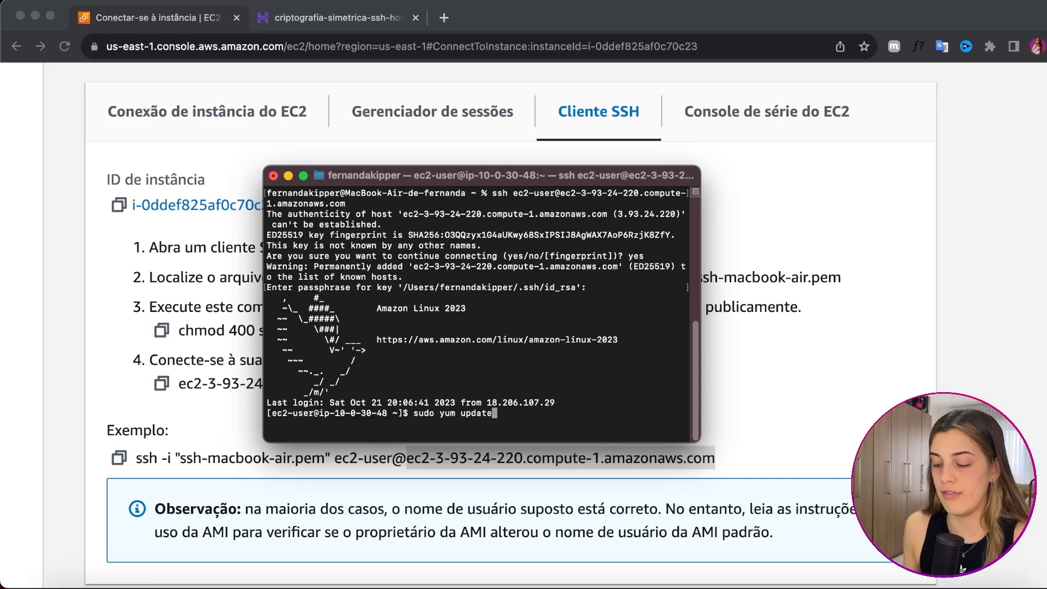
key("Return")
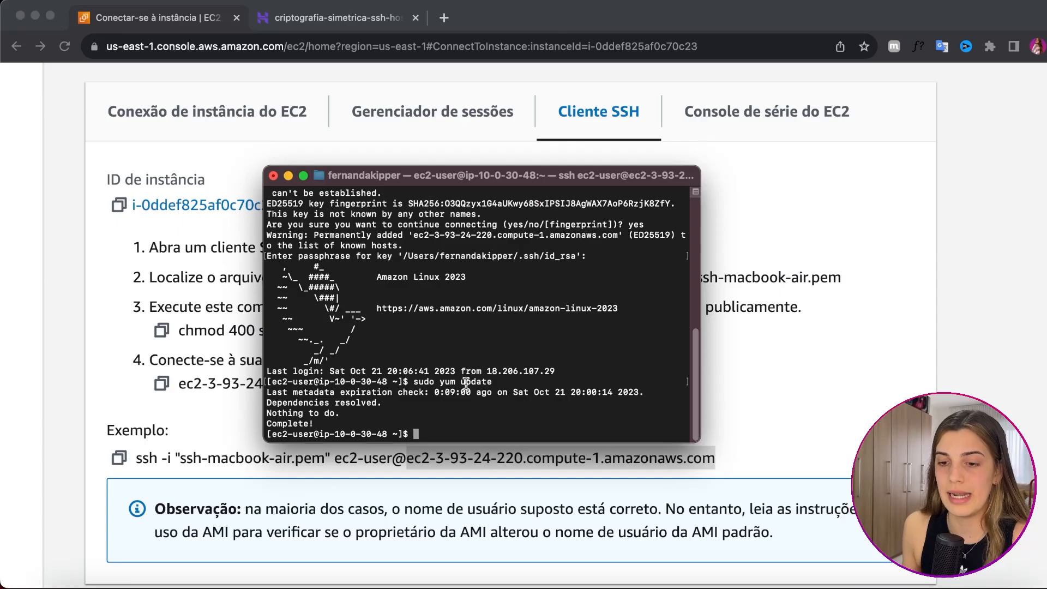
left_click_drag(269, 403, 315, 424)
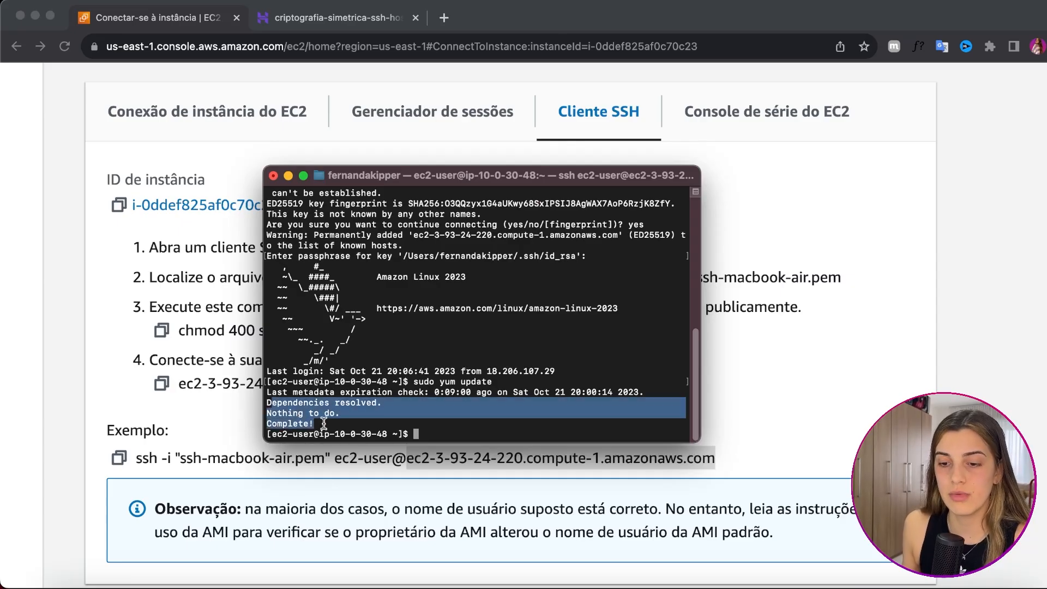
left_click(464, 433)
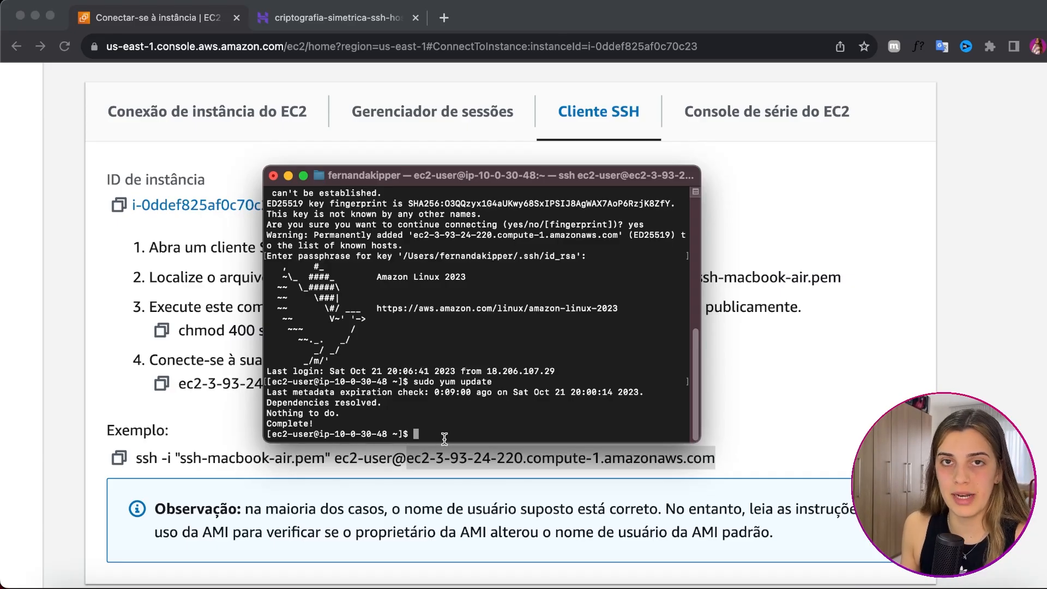
- Install Java 17 on the instance with "sudo yum install java-17-amazon-corretto-headless", answering "y" to the confirmation
key("super+v")
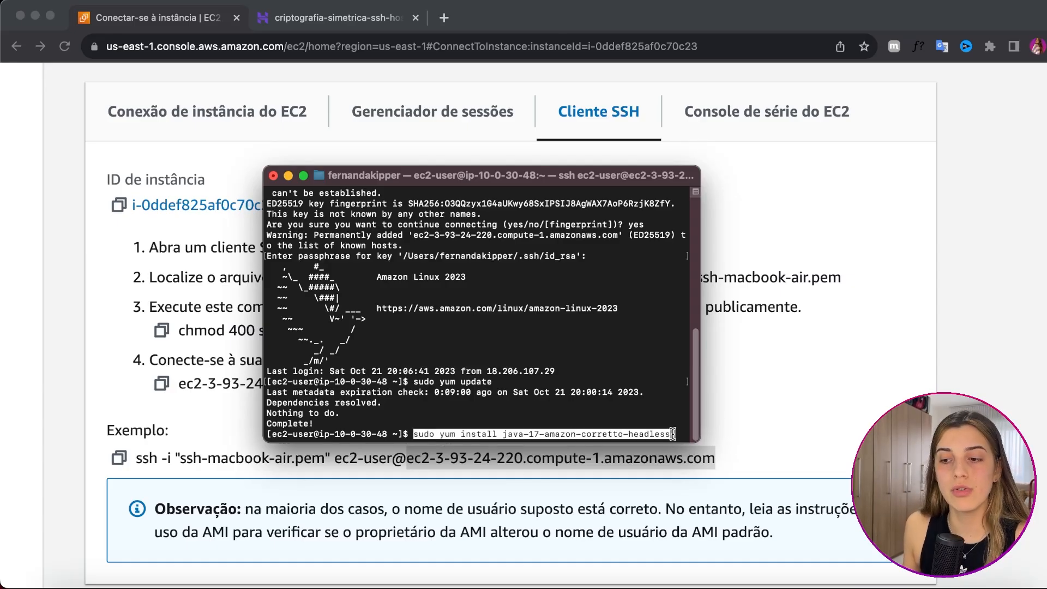
left_click_drag(413, 434, 622, 432)
left_click_drag(518, 435, 643, 442)
left_click(507, 433)
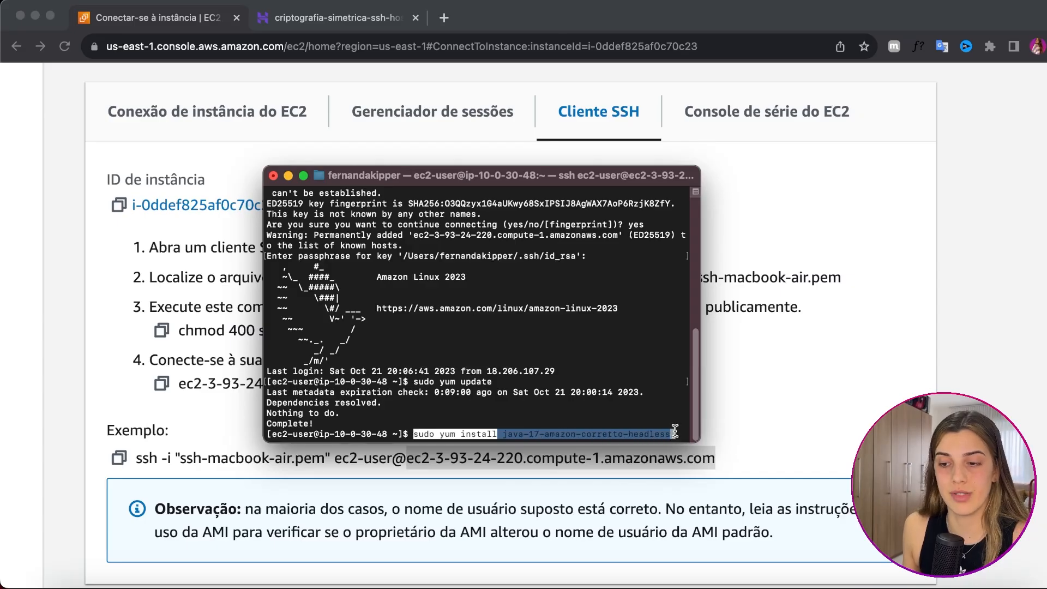
left_click(529, 435)
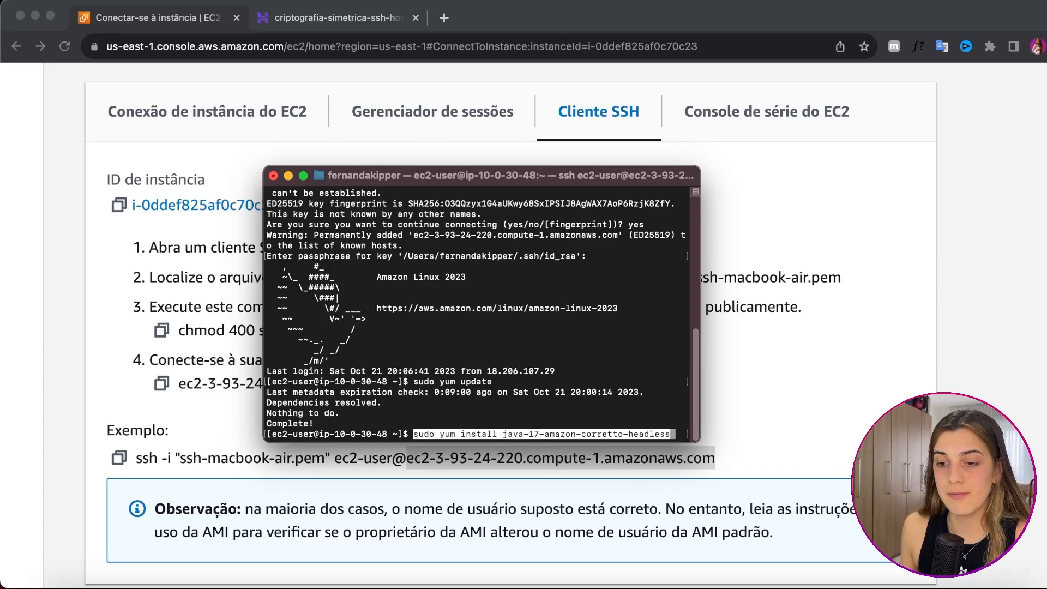
key("Return")
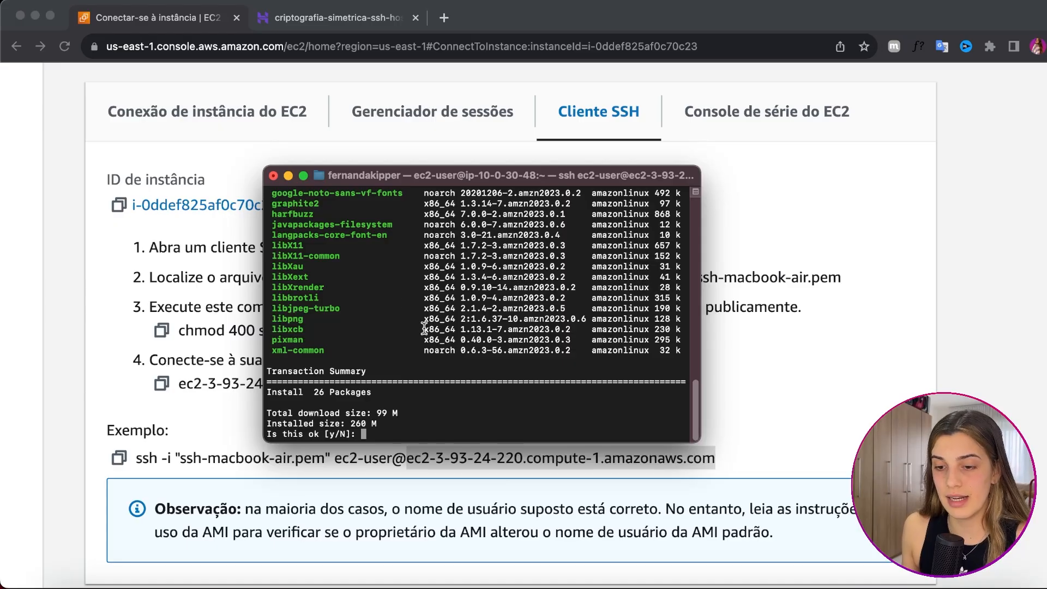
type("y")
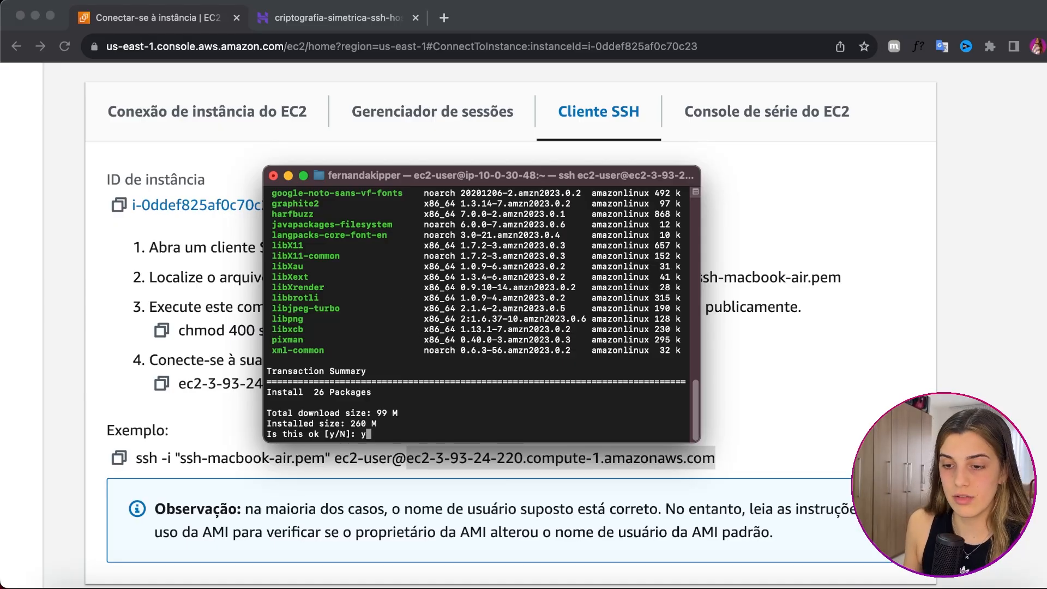
key("Return")
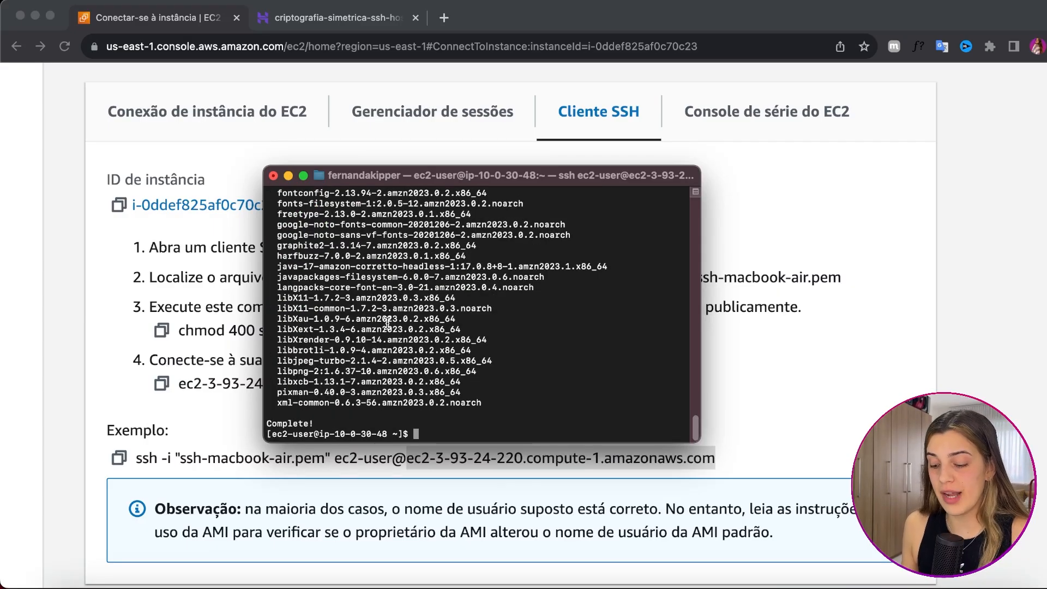
- Check the Java installation on the instance with "java --version"
type("java")
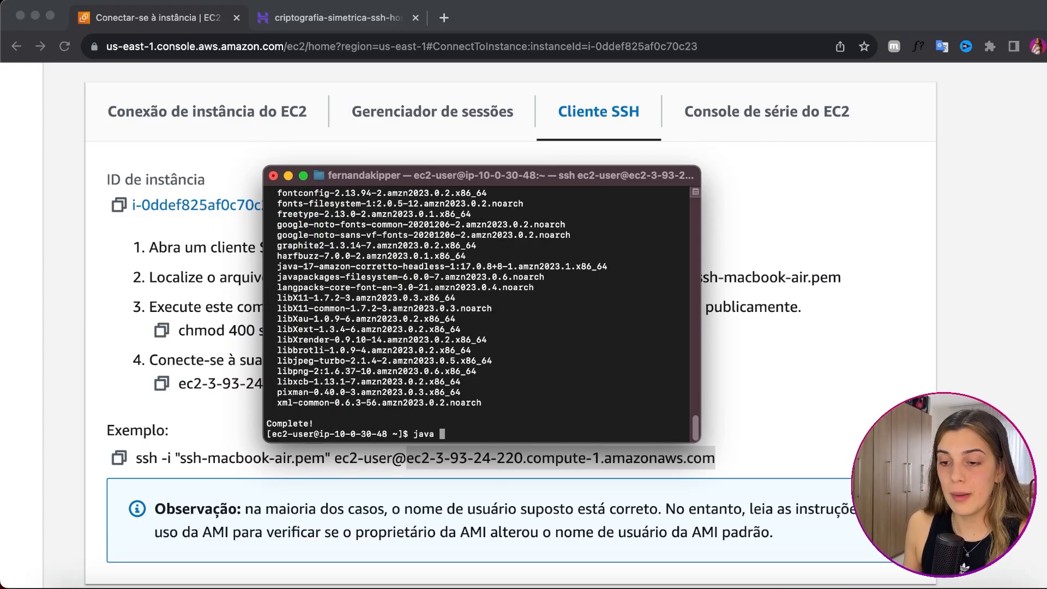
type(" --version")
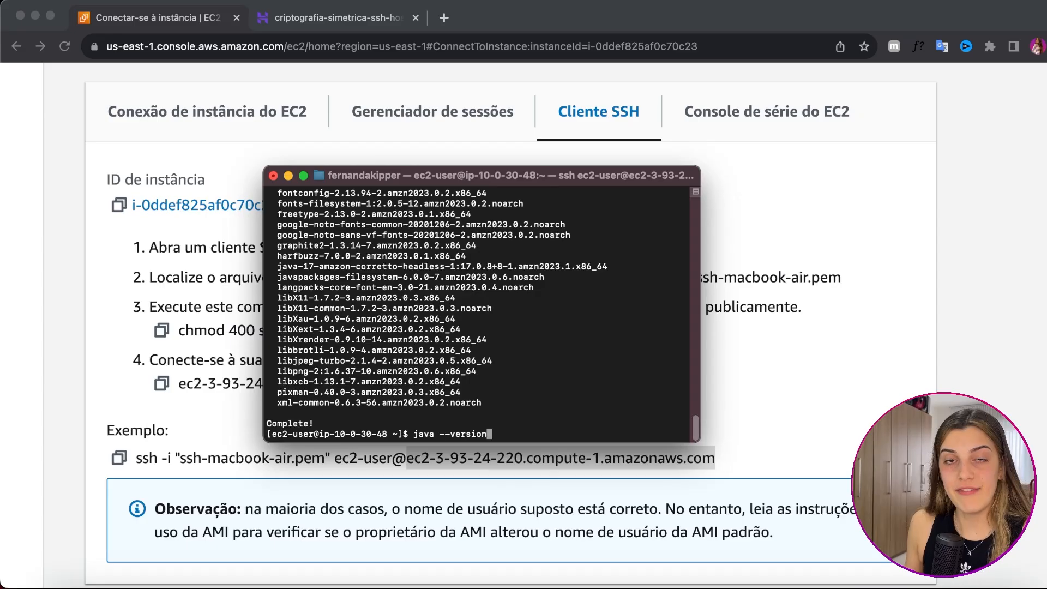
key("Return")
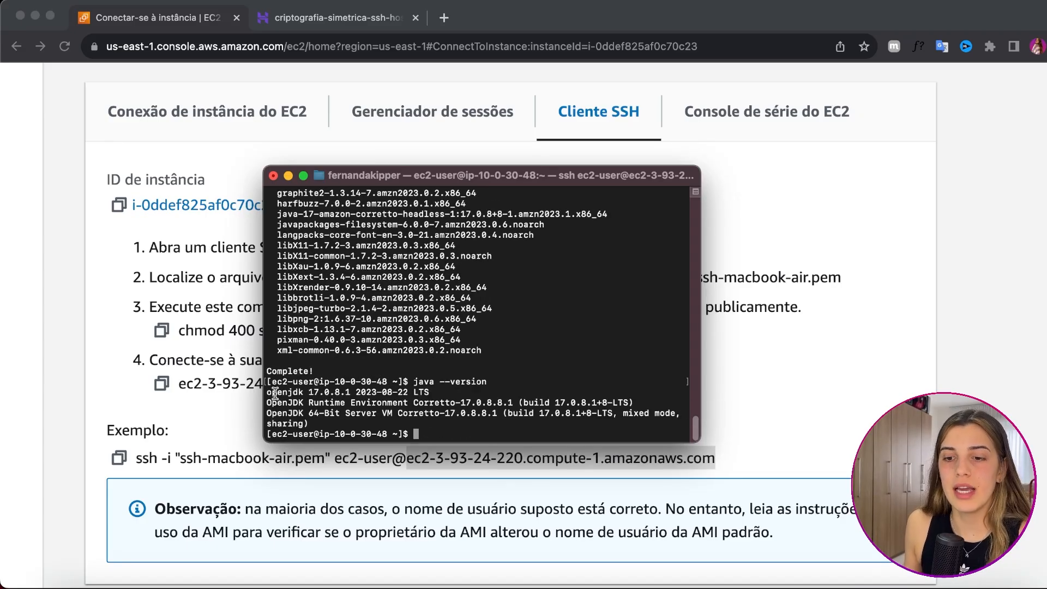
left_click_drag(267, 393, 447, 430)
left_click(447, 430)
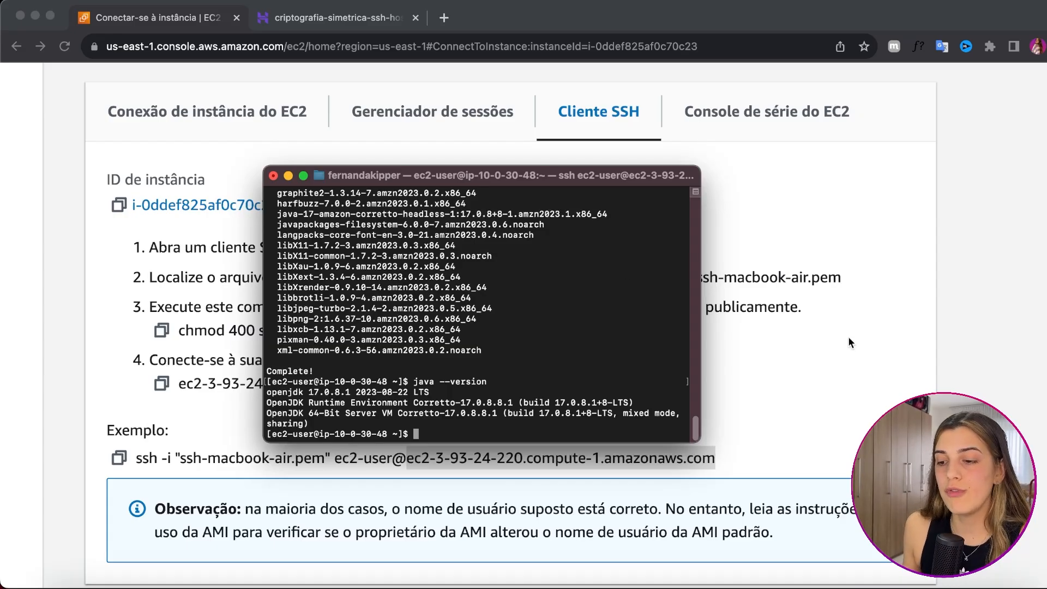
- Switch to the email-service project in IntelliJ IDEA, stop the application running in its terminal and clear the terminal
left_click(843, 356)
left_click(768, 587)
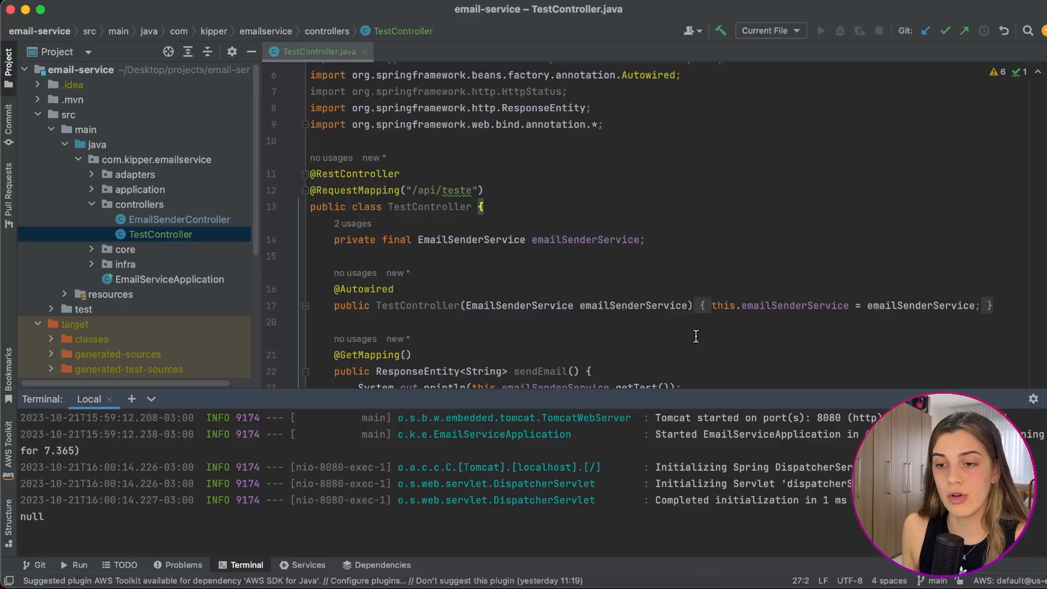
double_click(416, 517)
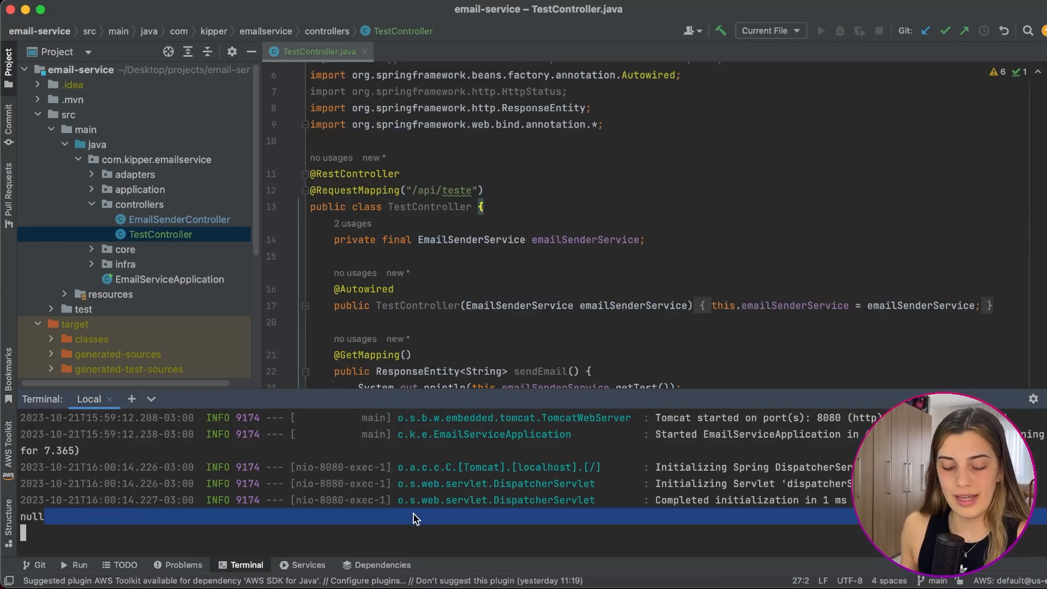
key("ctrl+c")
type("clear")
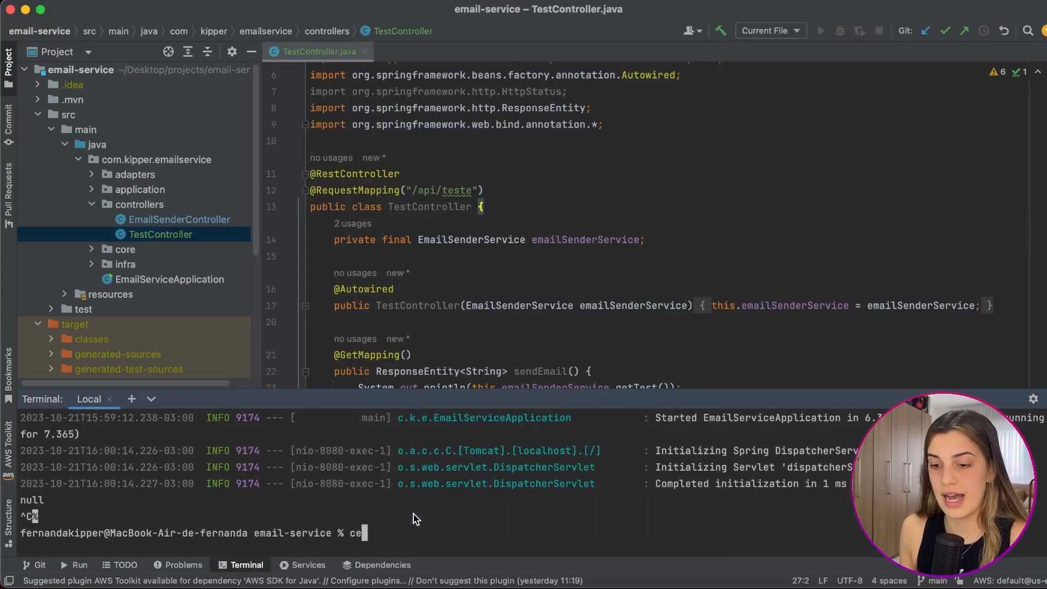
key("Return")
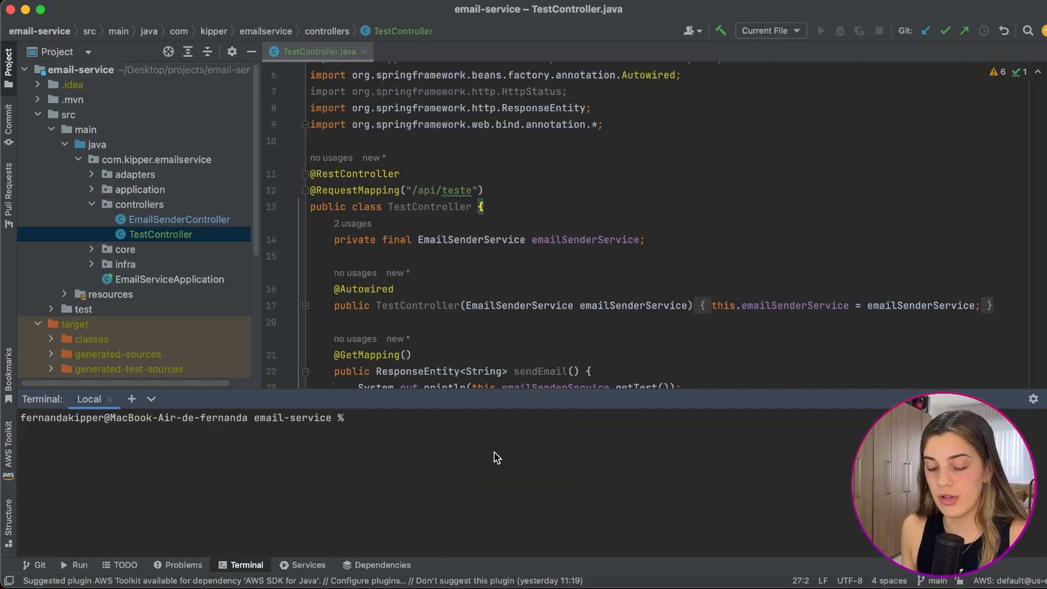
- Begin the copy command in the project terminal as "scp ./target/email-service-0.0.1-SNAPSHOT.jar ec2-user@"
type("scp")
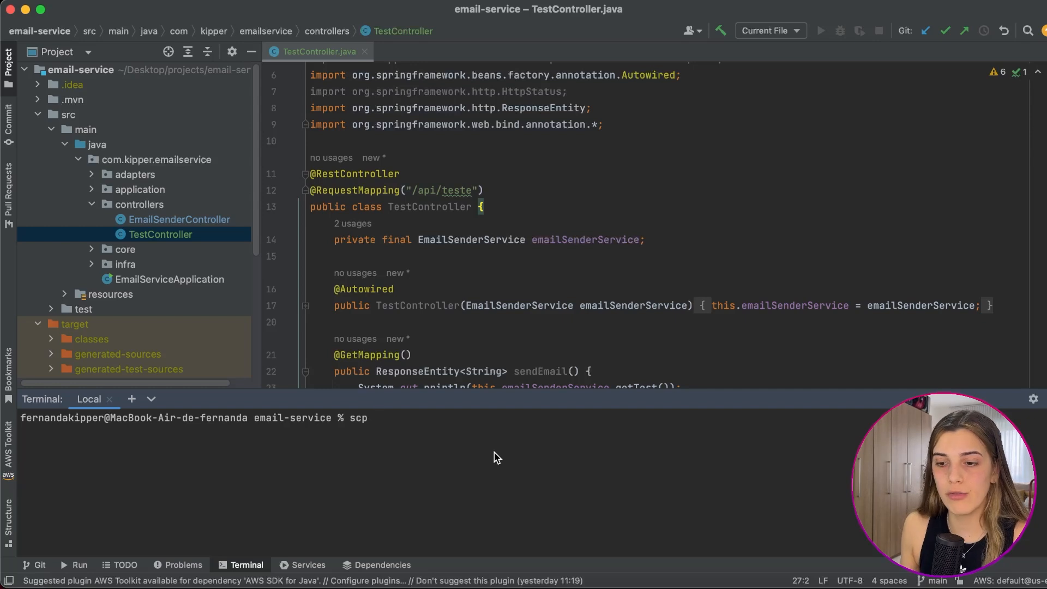
type("/target/em")
key("Tab")
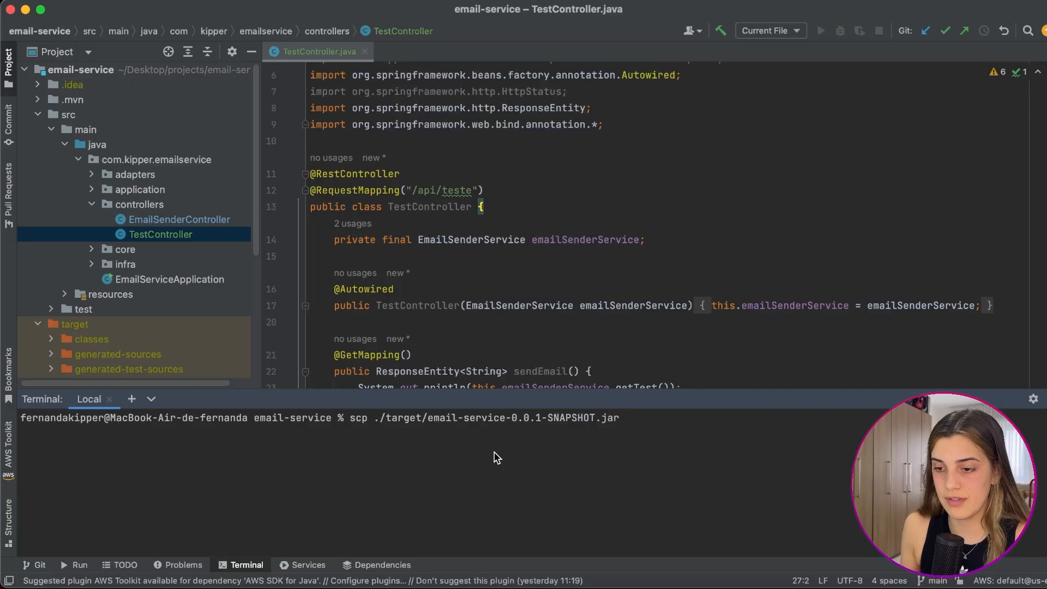
left_click_drag(374, 417, 633, 420)
left_click(630, 423)
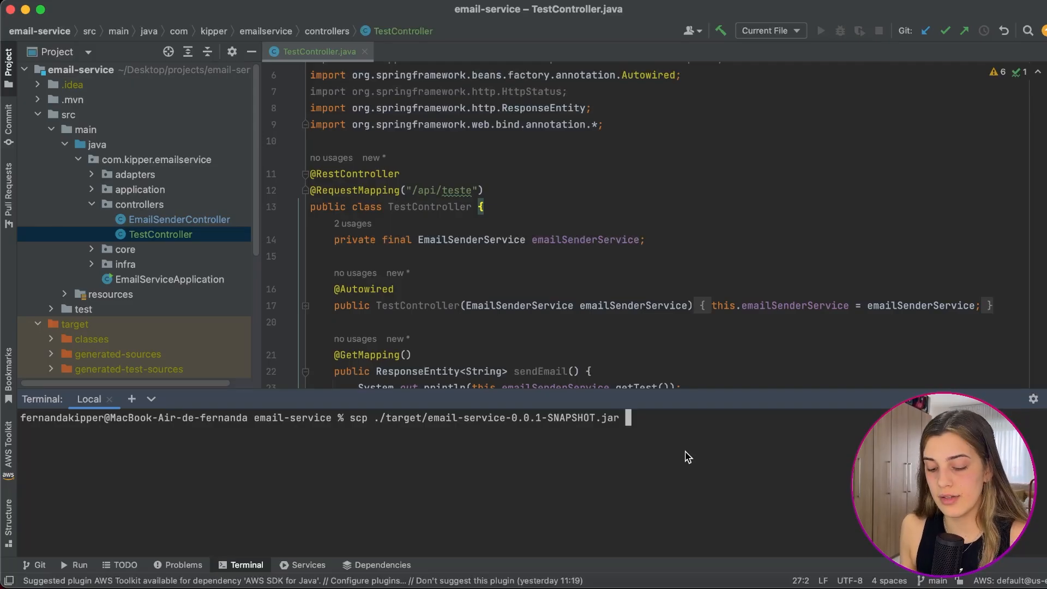
type("ecw")
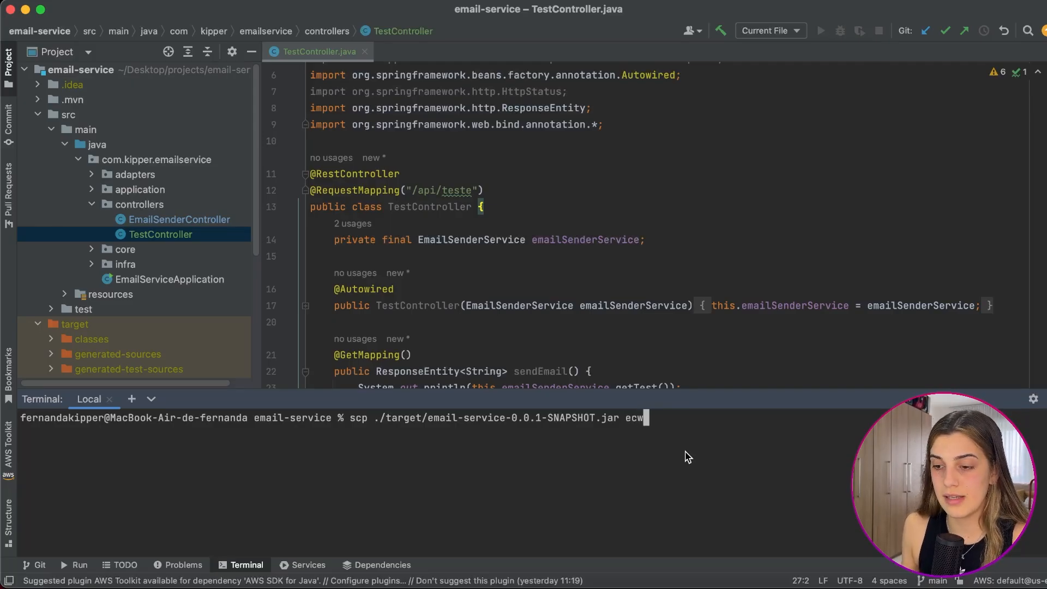
key("BackSpace")
type("2-user@")
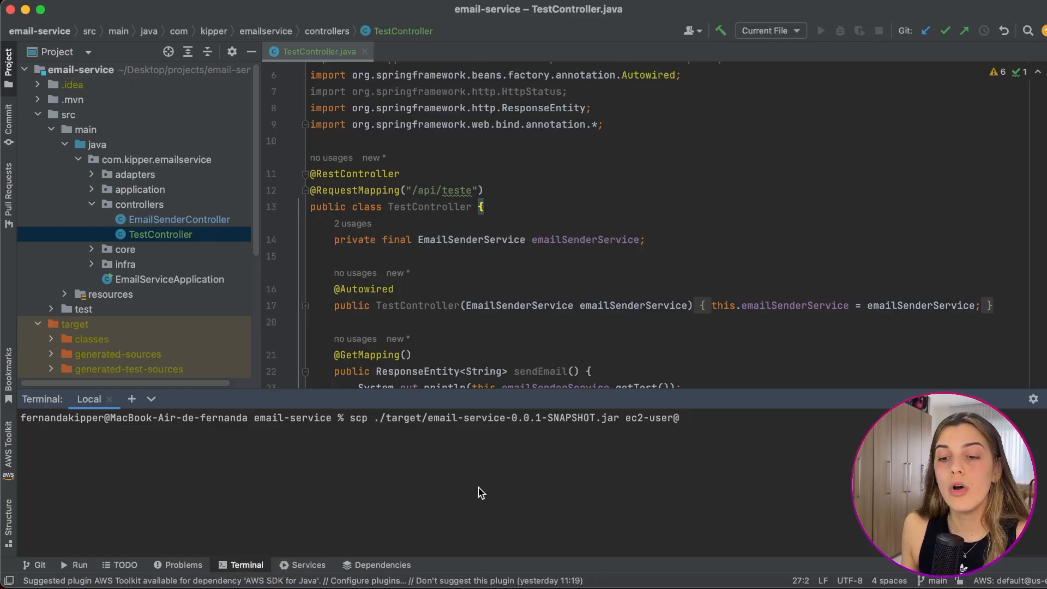
- Switch to the AWS console in the browser, open the minha-api-email instance's details and copy its public IPv4 address
left_click(272, 584)
scroll(409, 287, "up", 4)
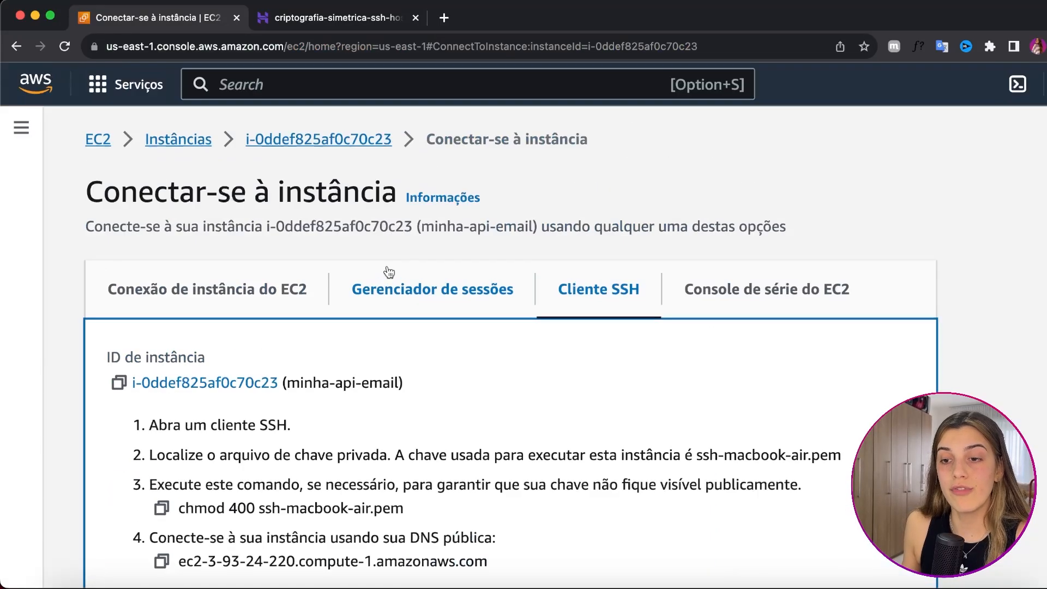
scroll(385, 254, "down", 3)
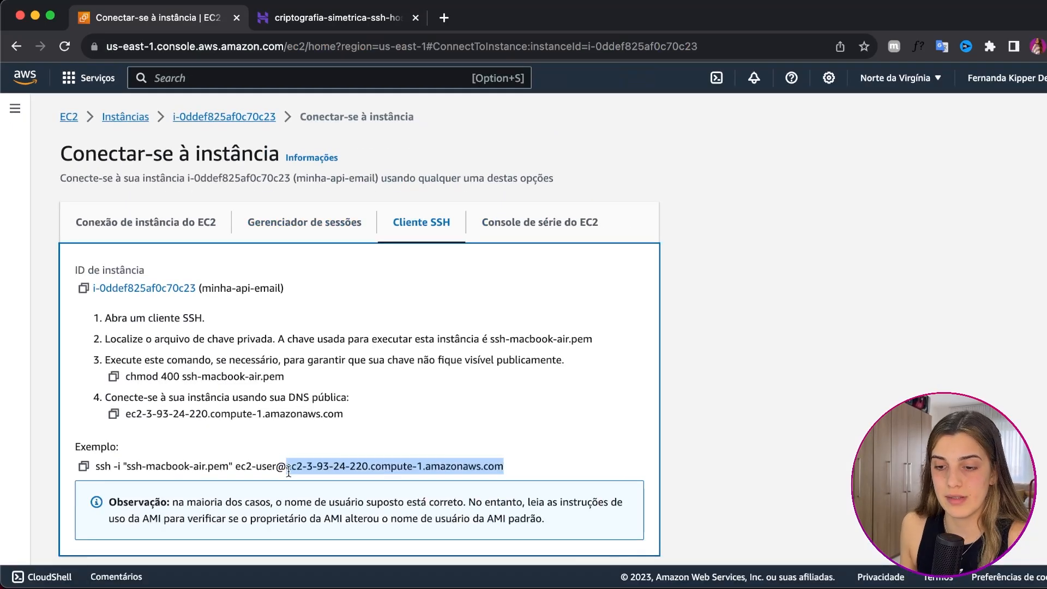
scroll(289, 473, "up", 5)
left_click_drag(302, 473, 755, 481)
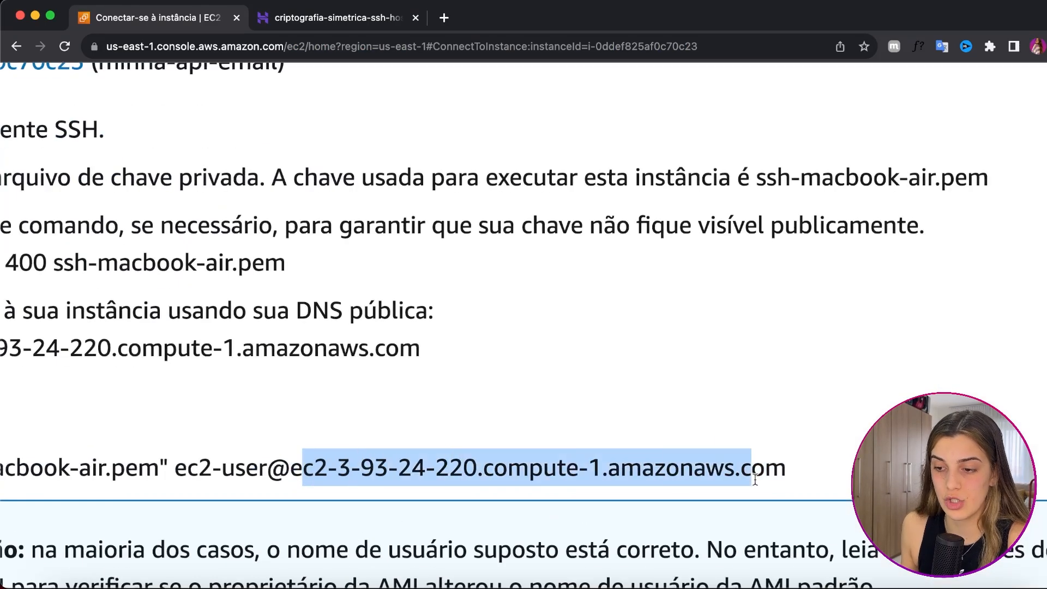
left_click(755, 480)
scroll(586, 368, "down", 5)
left_click(261, 116)
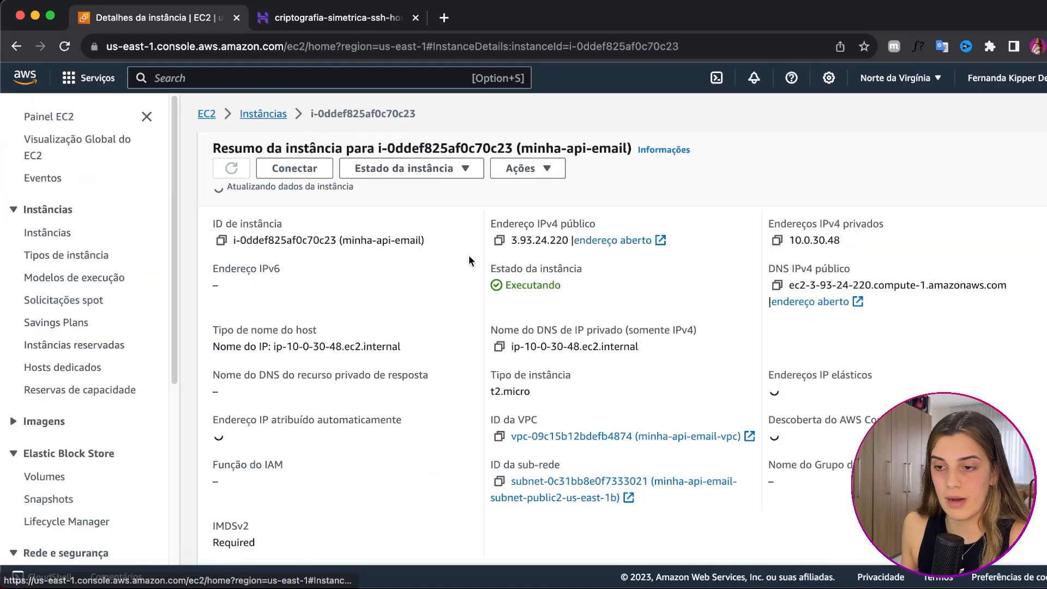
left_click(498, 236)
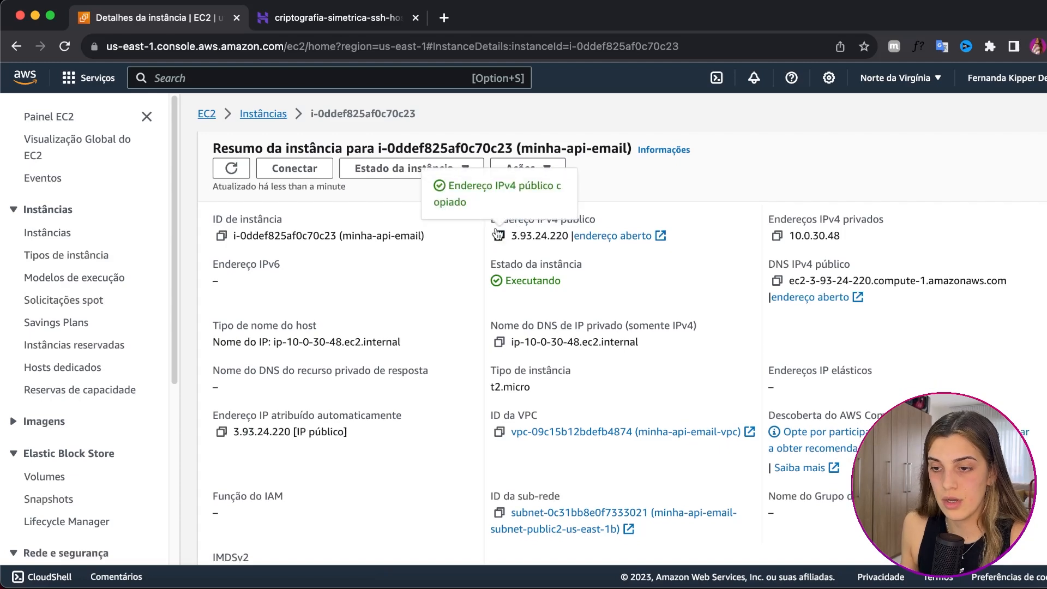
left_click(780, 587)
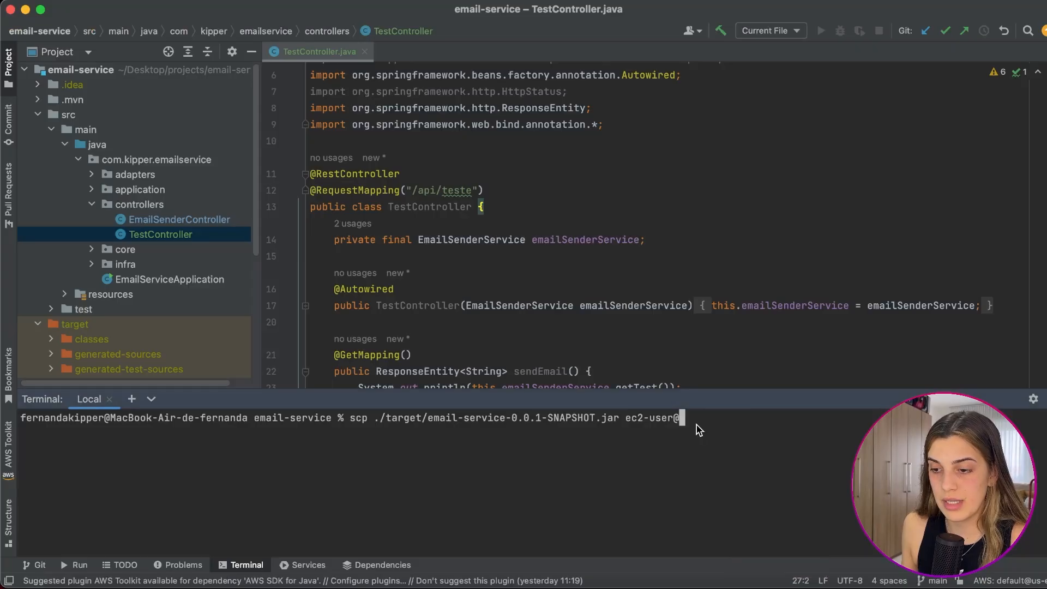
key("super+v")
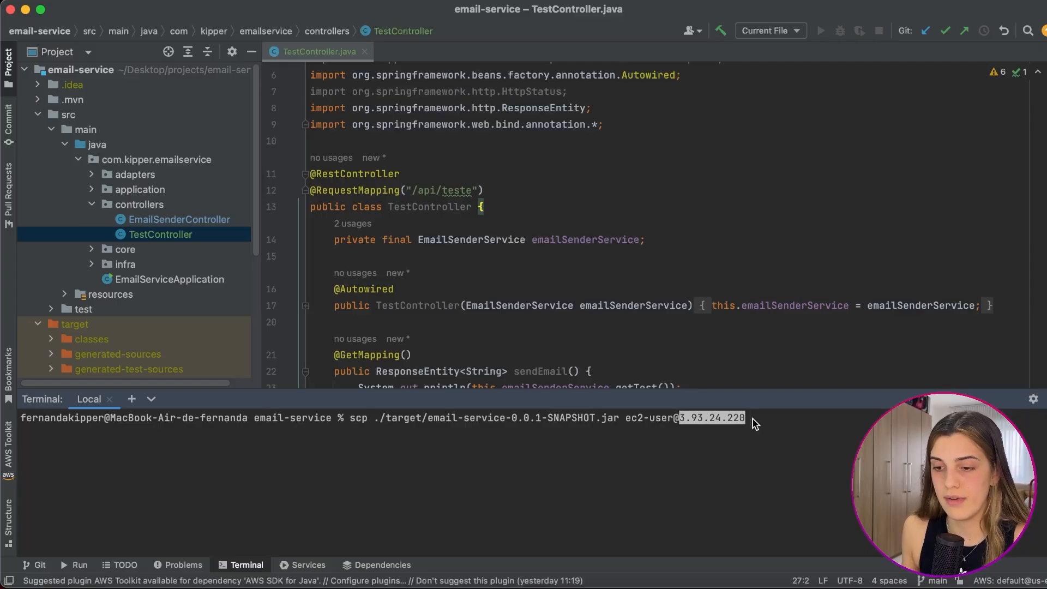
left_click(733, 430)
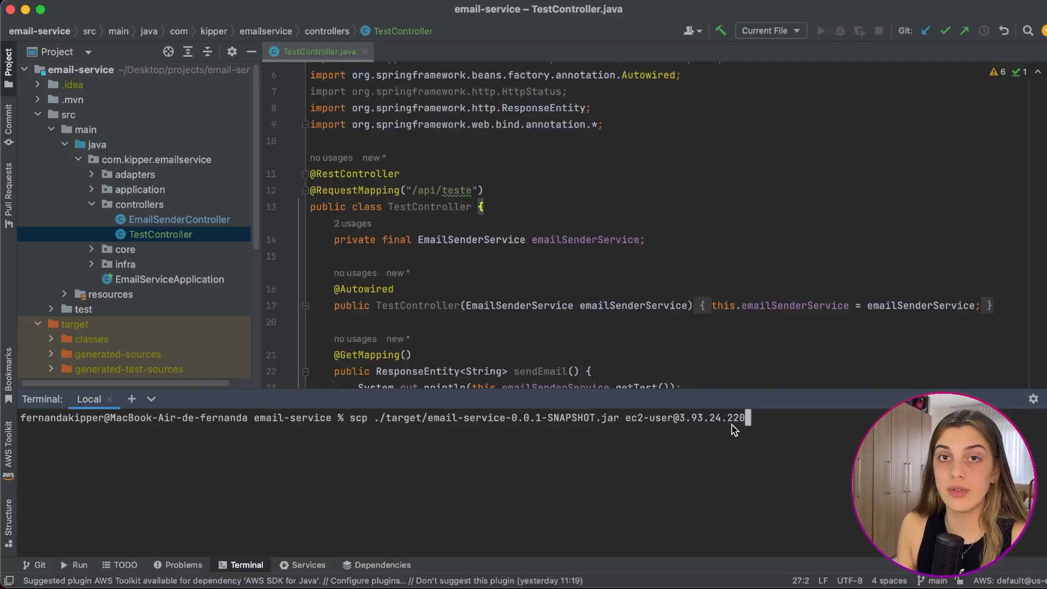
type(":")
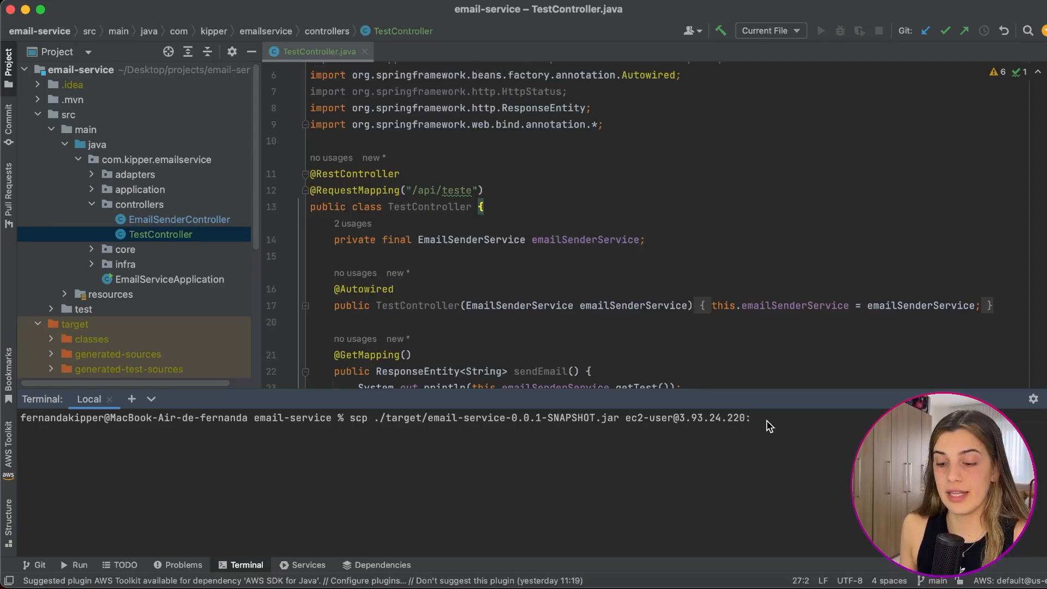
type("/home")
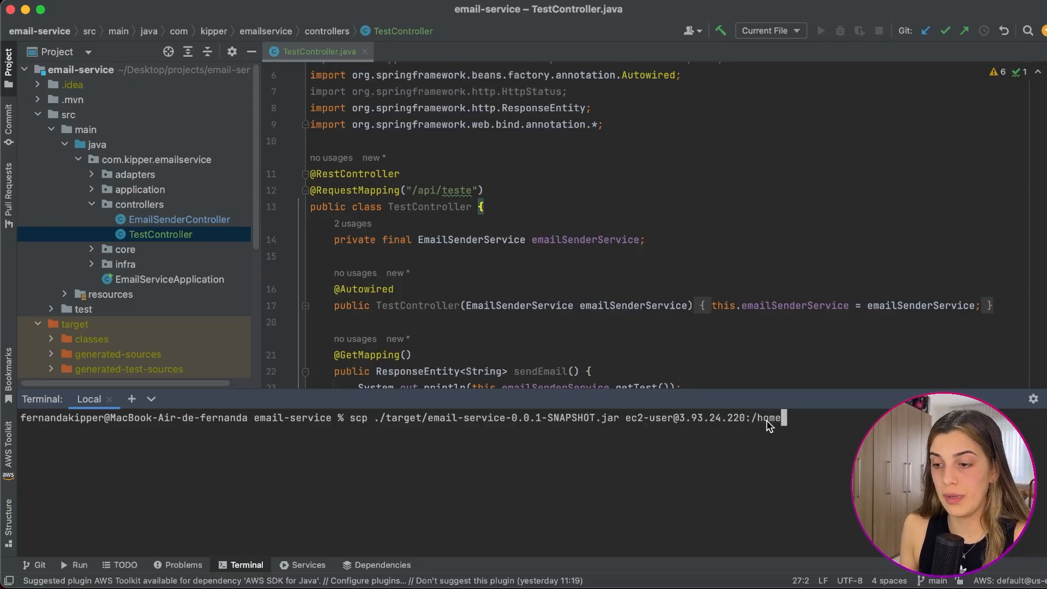
type("/ec2'")
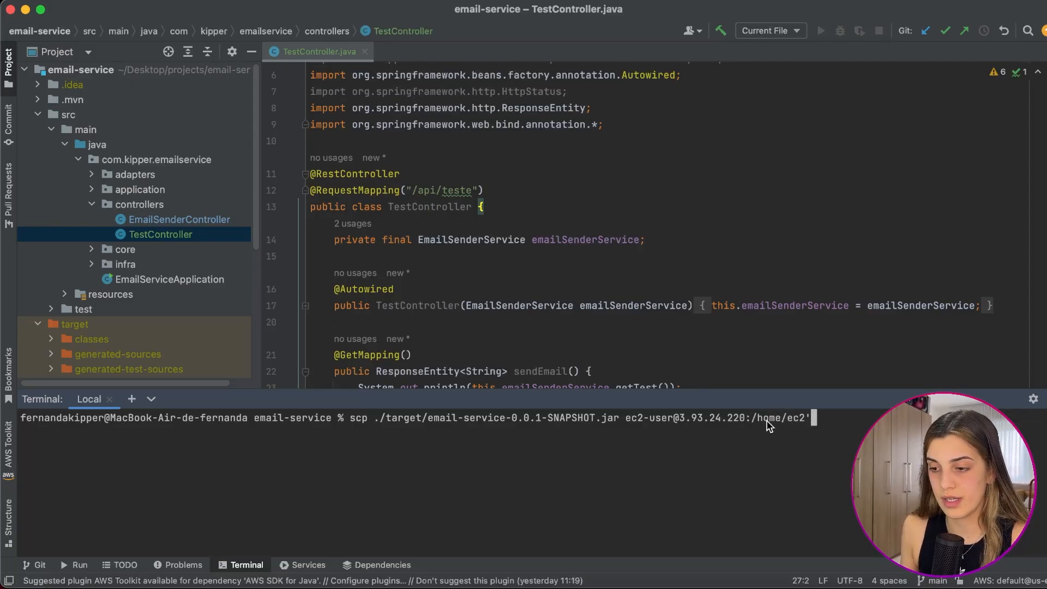
type("-user")
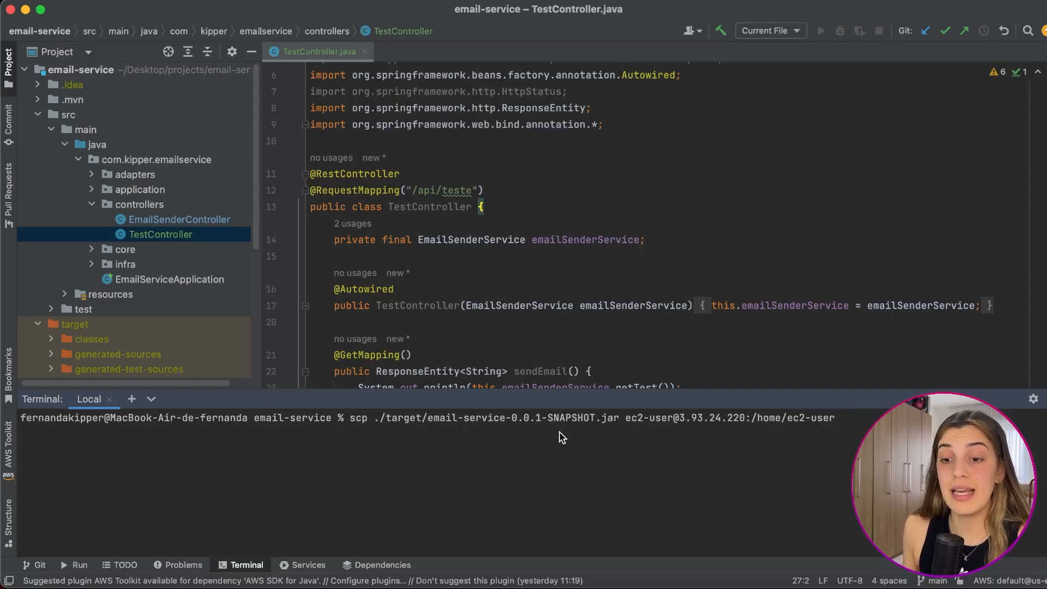
key("Return")
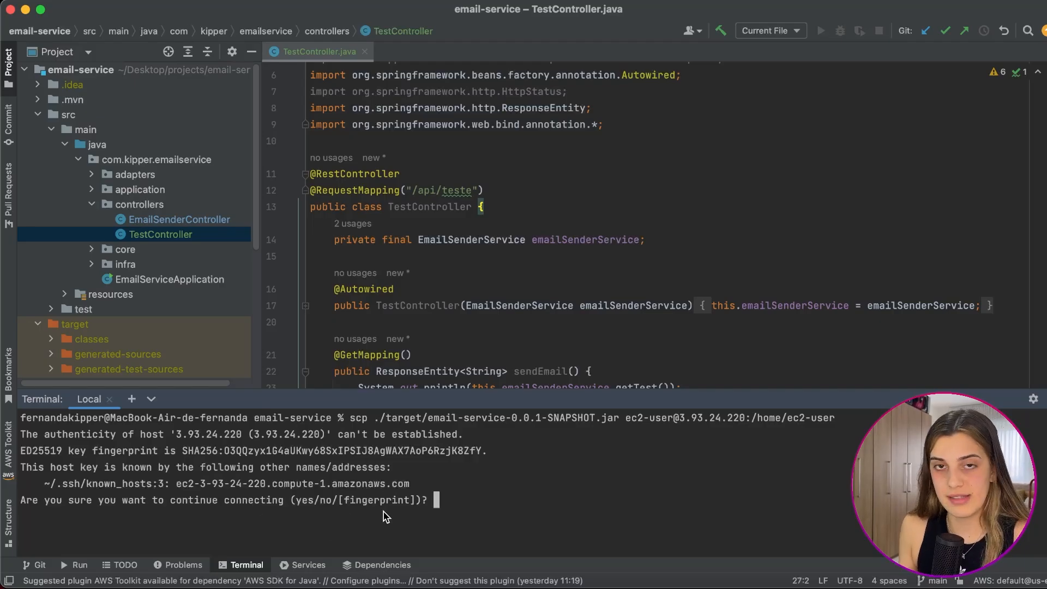
- Accept the host's authenticity with "yes" and enter the SSH key passphrase to start the file transfer
type("yes")
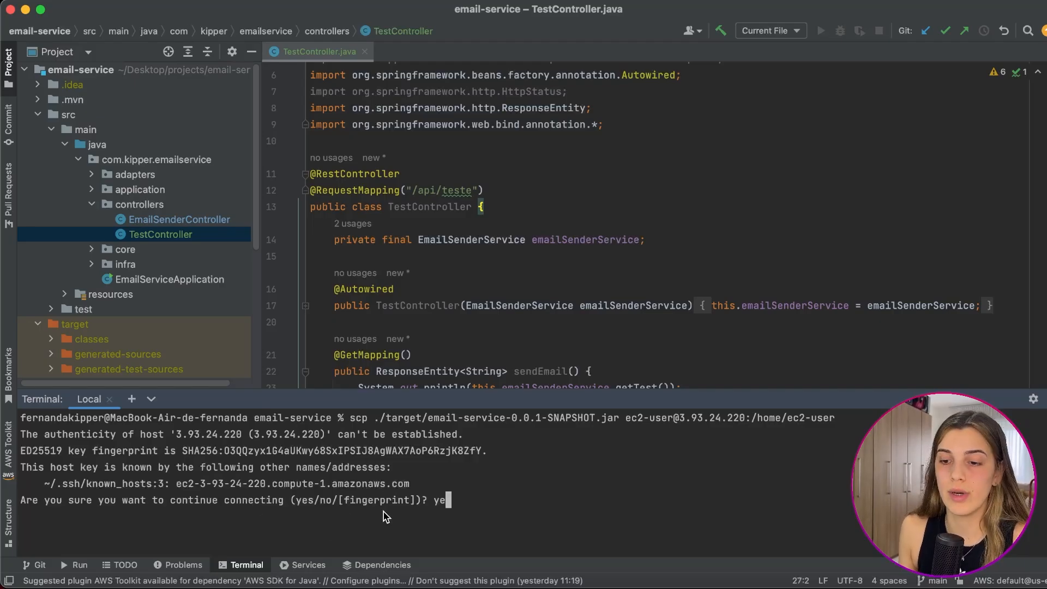
key("Return")
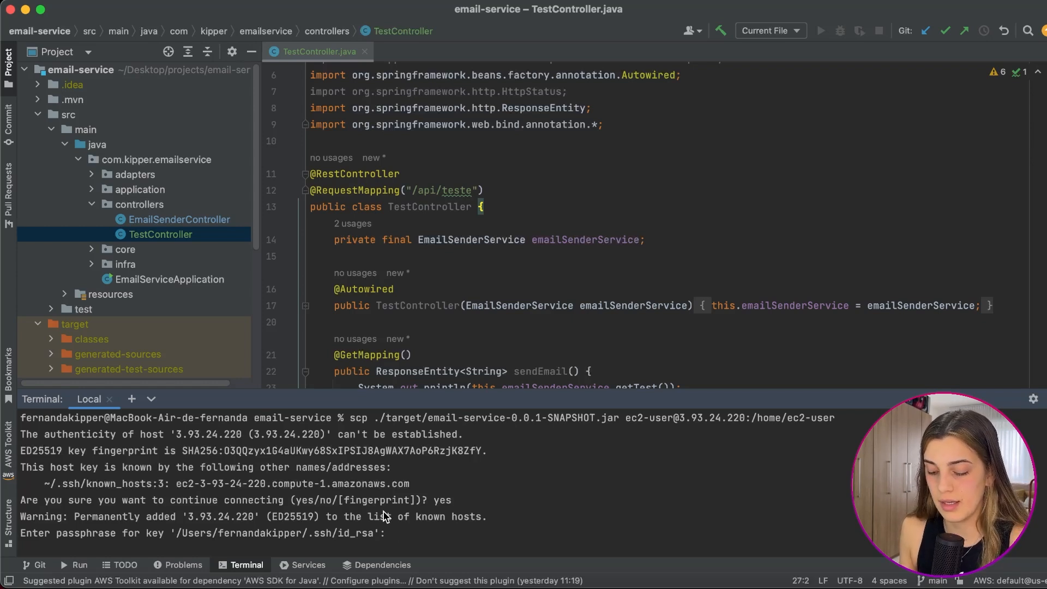
key("Return")
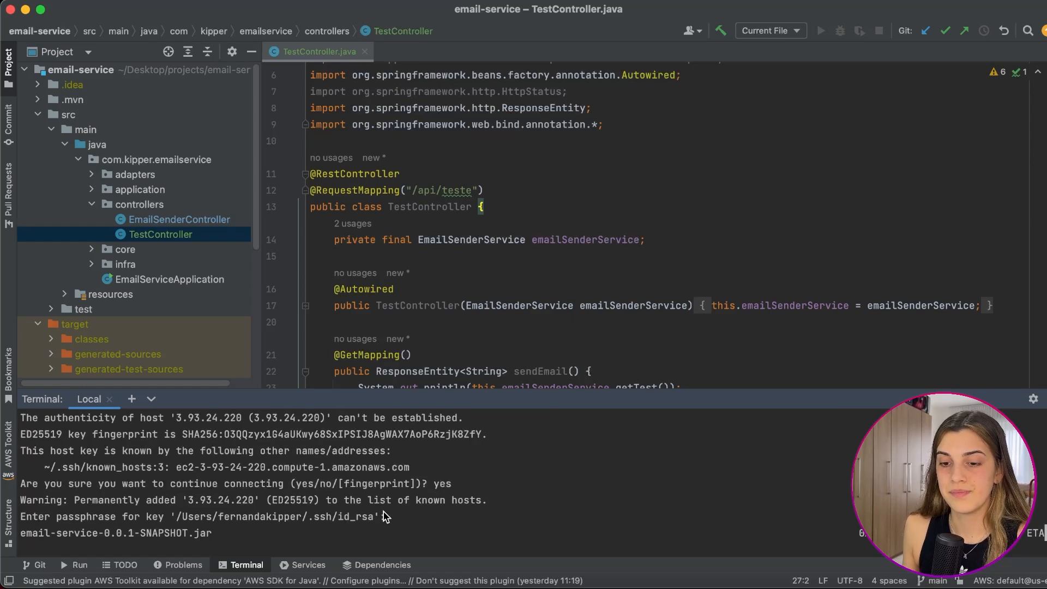
- Examine the transfer progress of email-service-0.0.1-SNAPSHOT.jar in the terminal output
left_click_drag(285, 537, 29, 537)
left_click_drag(645, 539, 650, 539)
left_click_drag(759, 537, 894, 537)
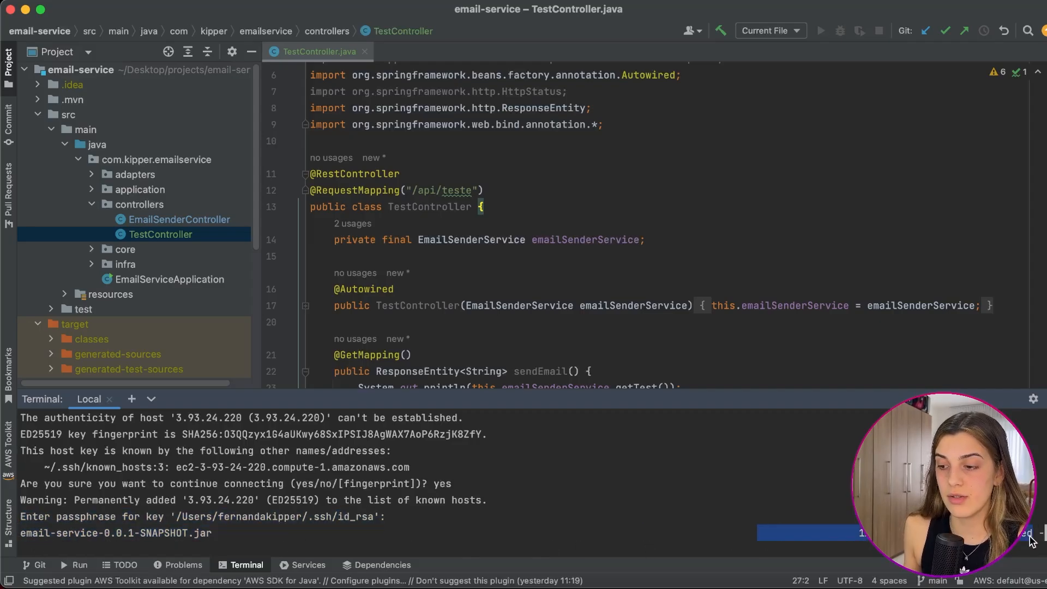
left_click(866, 534)
left_click_drag(858, 534, 922, 535)
left_click(625, 543)
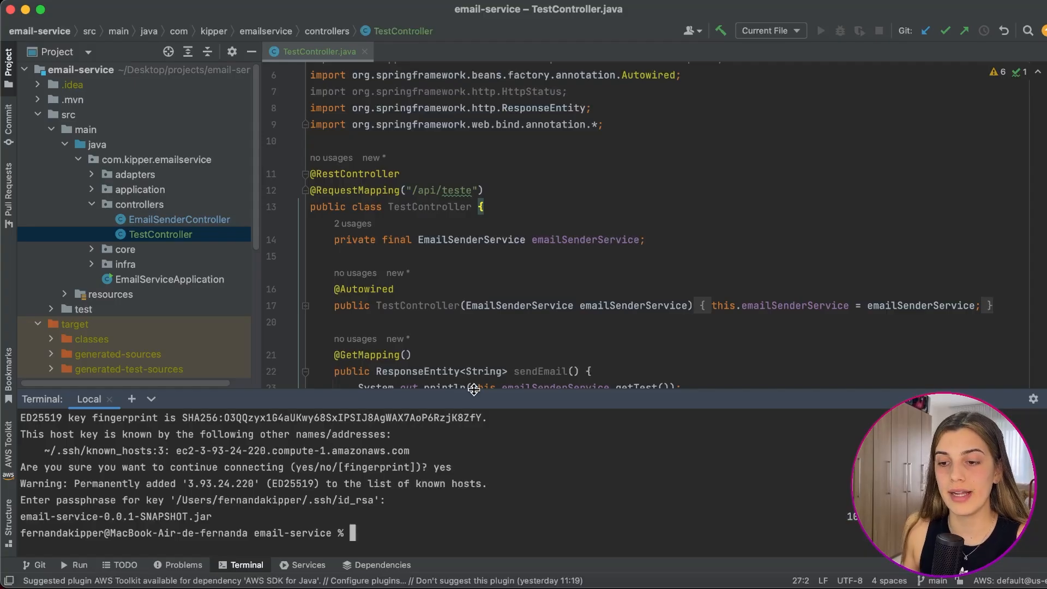
- Enlarge the project's terminal pane, then switch to the separate Terminal window and close its SSH session
left_click_drag(473, 390, 486, 332)
key("super+Tab")
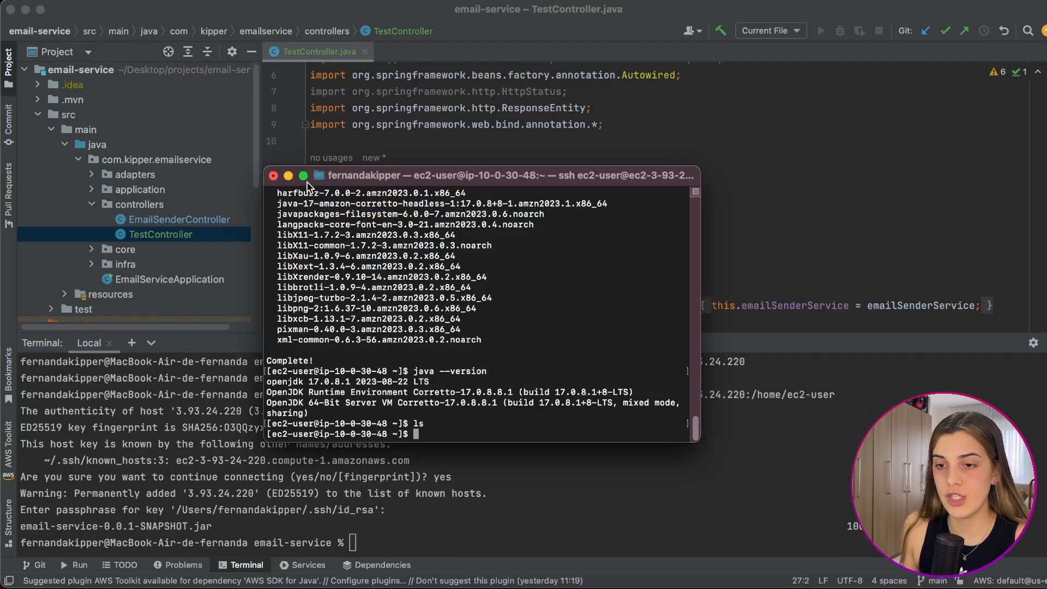
left_click(273, 175)
left_click(552, 372)
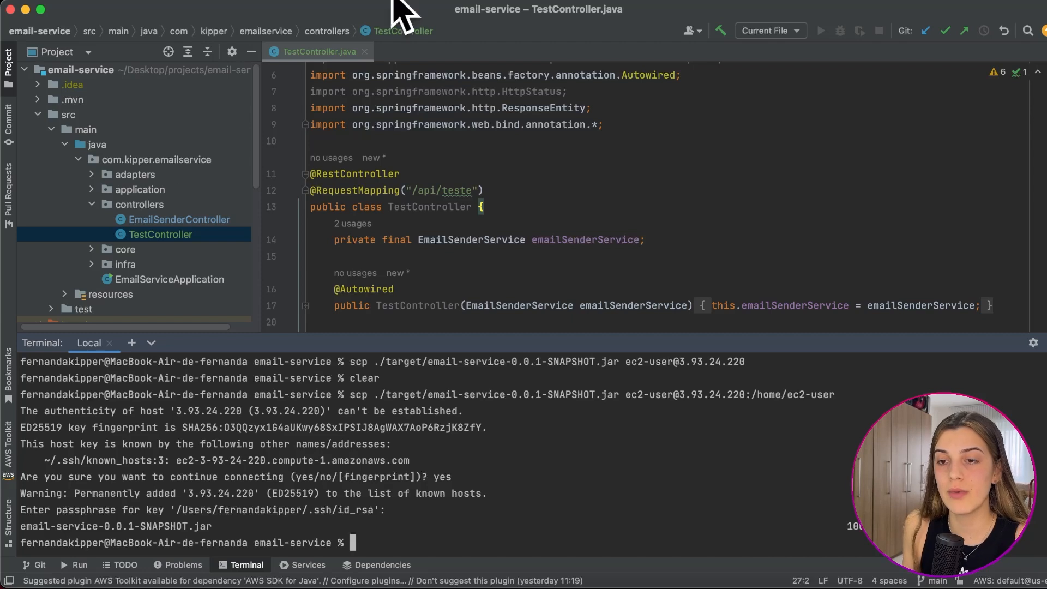
type("ssh")
type(" ecw2")
key("BackSpace")
key("BackSpace")
type("2-us")
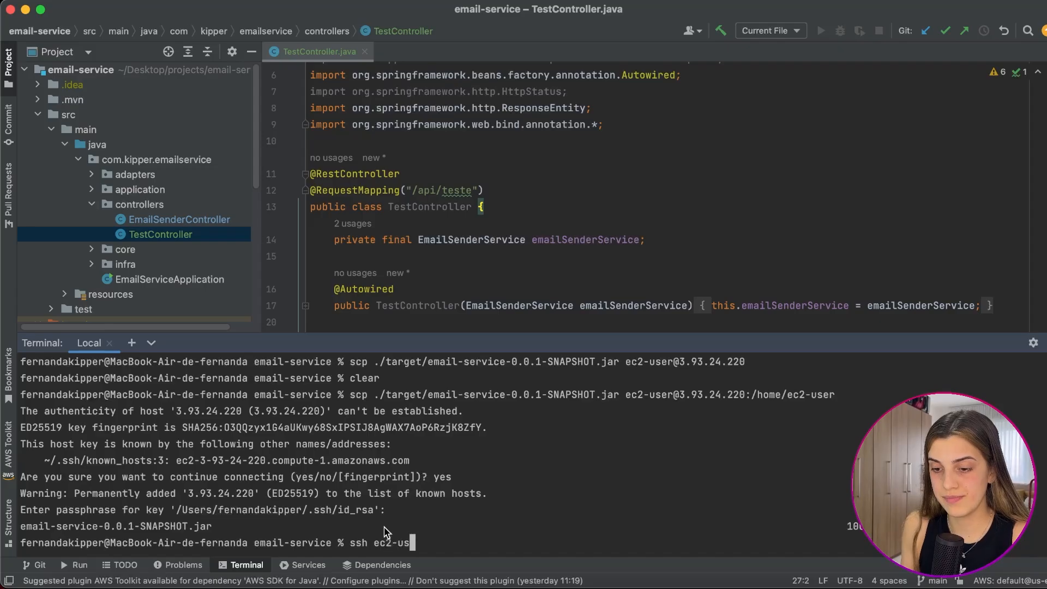
type("er@")
key("super+v")
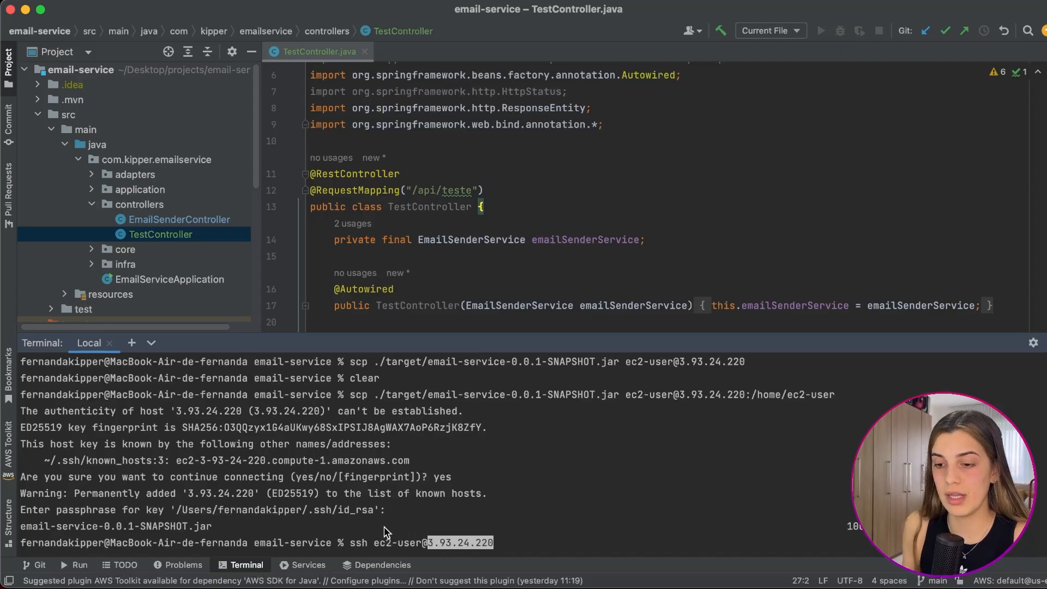
key("Return")
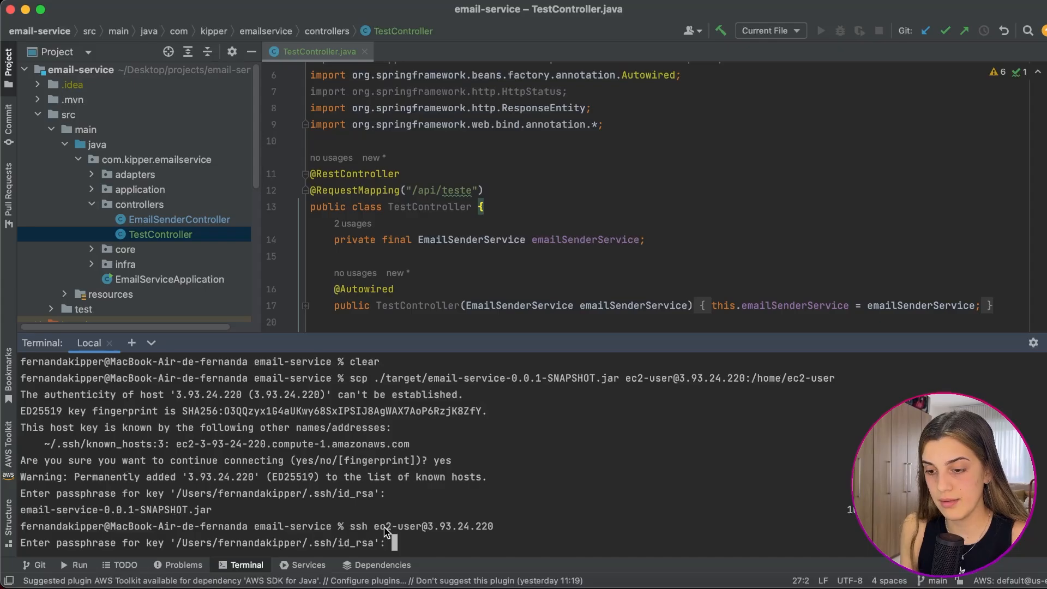
key("Return")
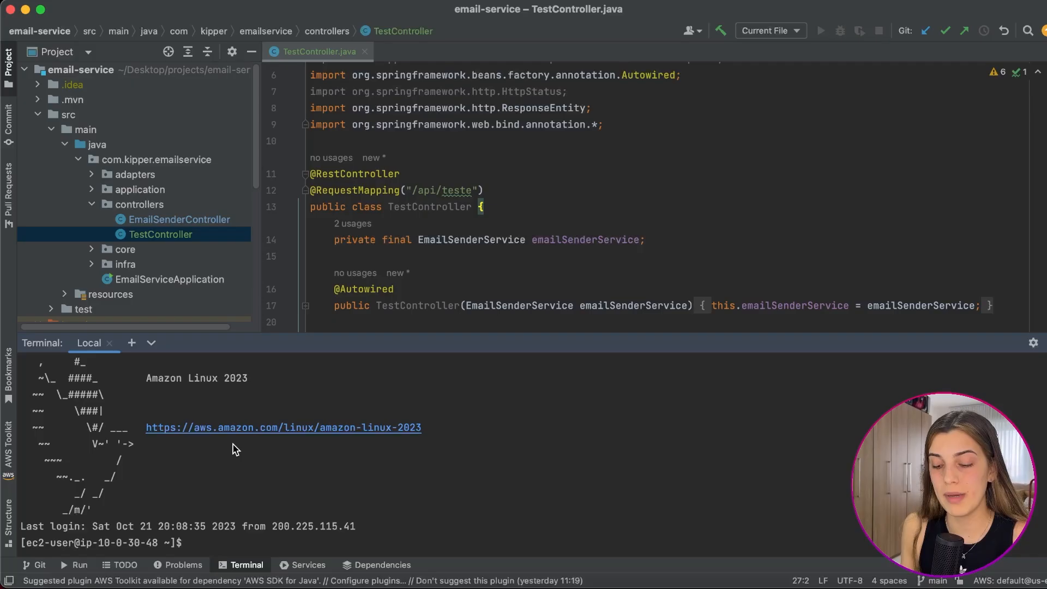
- List the files in the instance's home directory with "ls" and check for the copied JAR
type("ls")
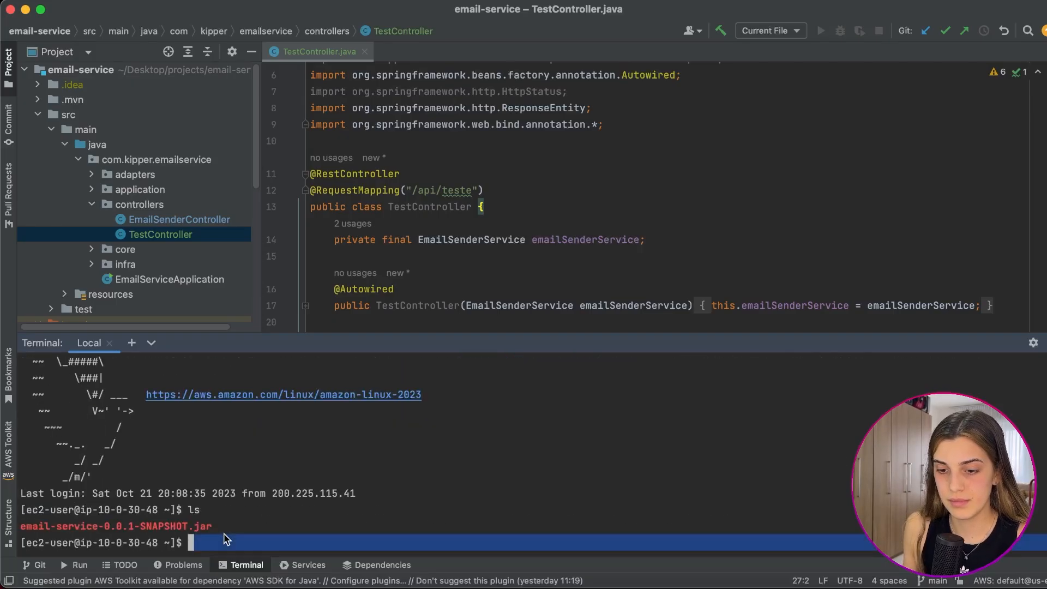
key("Return")
key("Return")
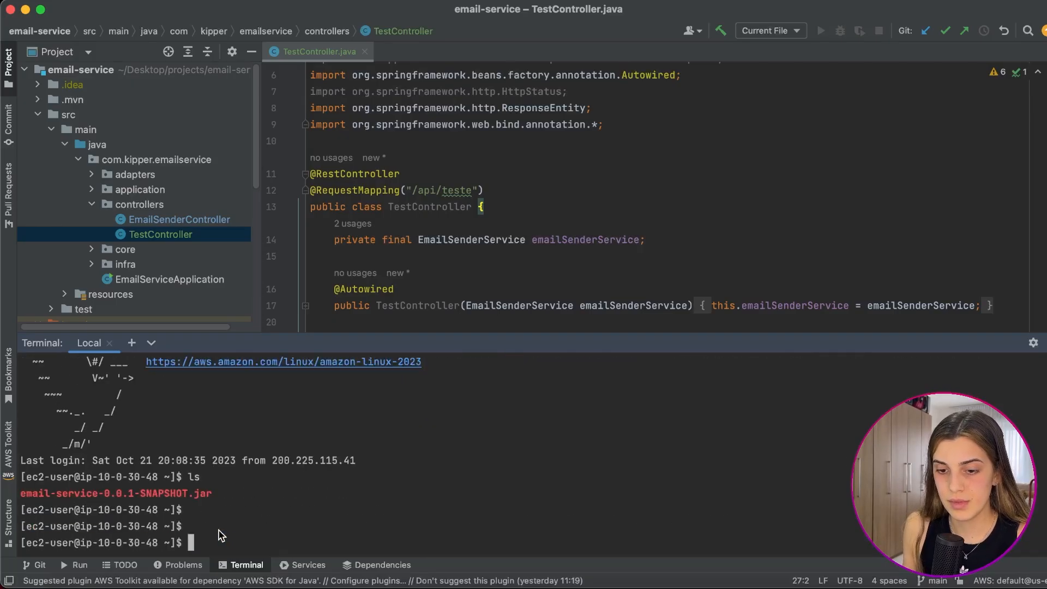
left_click_drag(24, 500, 214, 496)
left_click(222, 548)
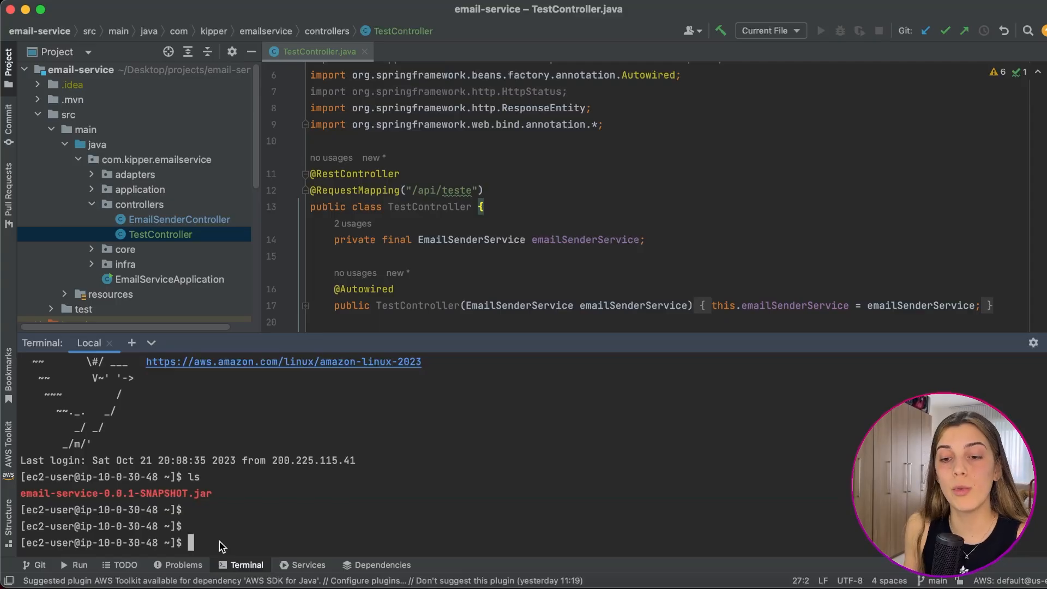
- Start the application on the instance with "java -jar email-service-0.0.1-SNAPSHOT.jar"
type("java -jar ")
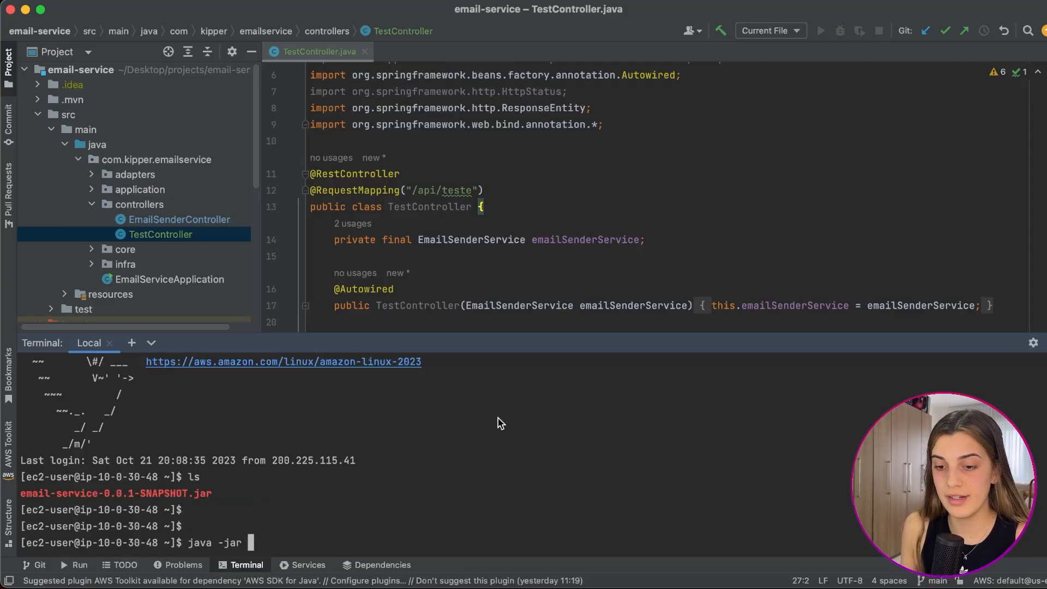
type("em")
key("Tab")
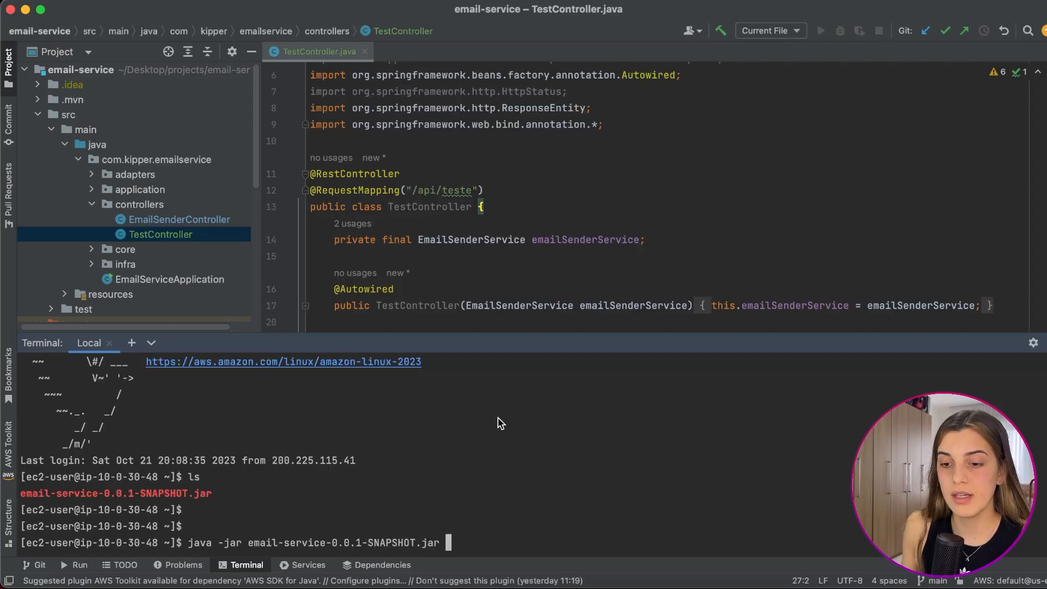
key("Return")
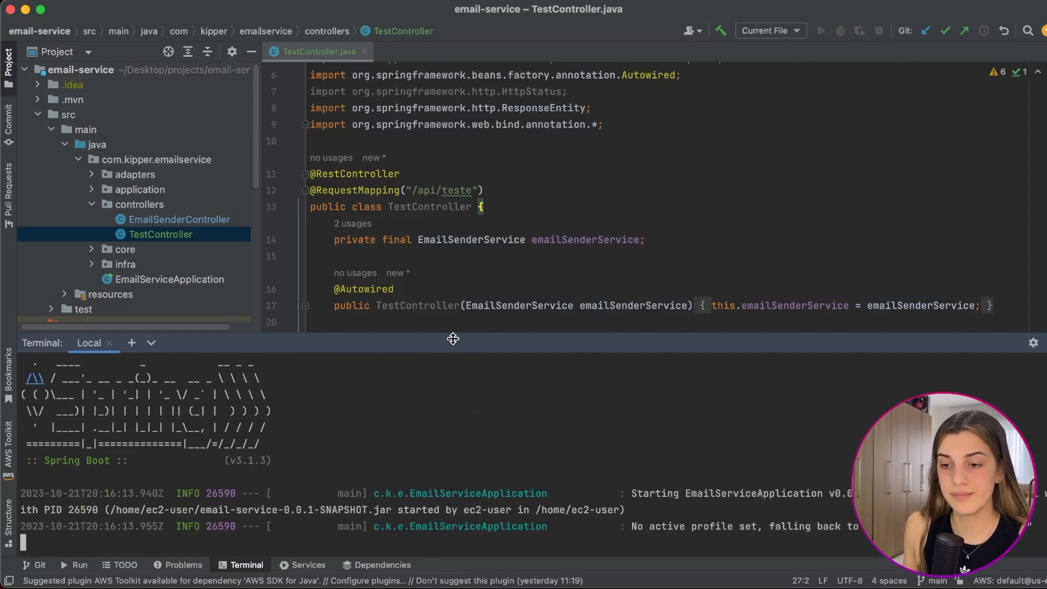
- Enlarge the terminal pane and examine the Spring Boot startup log, including the port Tomcat uses
left_click_drag(453, 341, 458, 285)
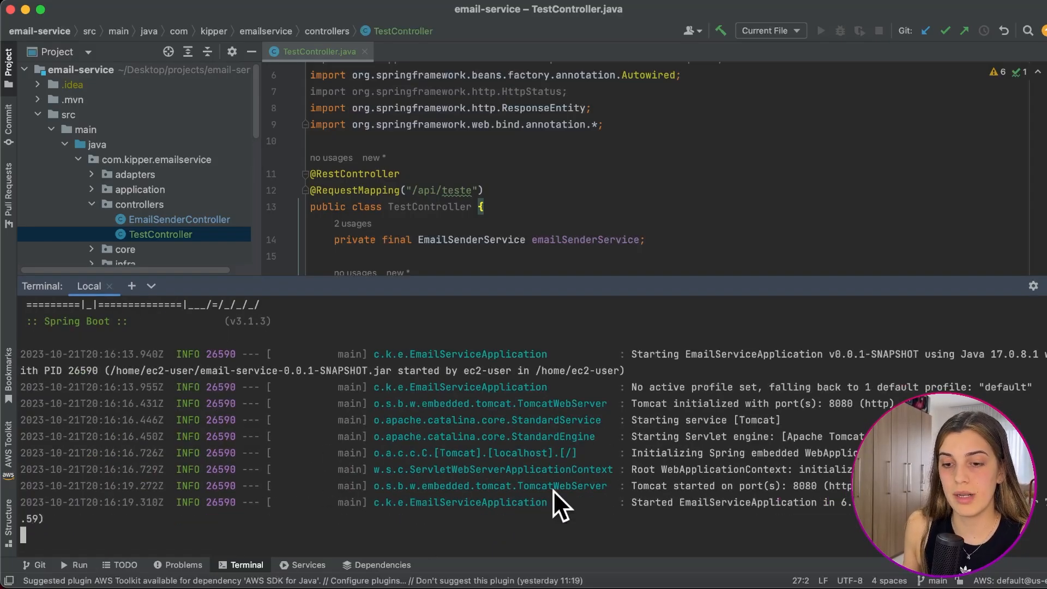
left_click_drag(621, 528, 27, 367)
double_click(805, 486)
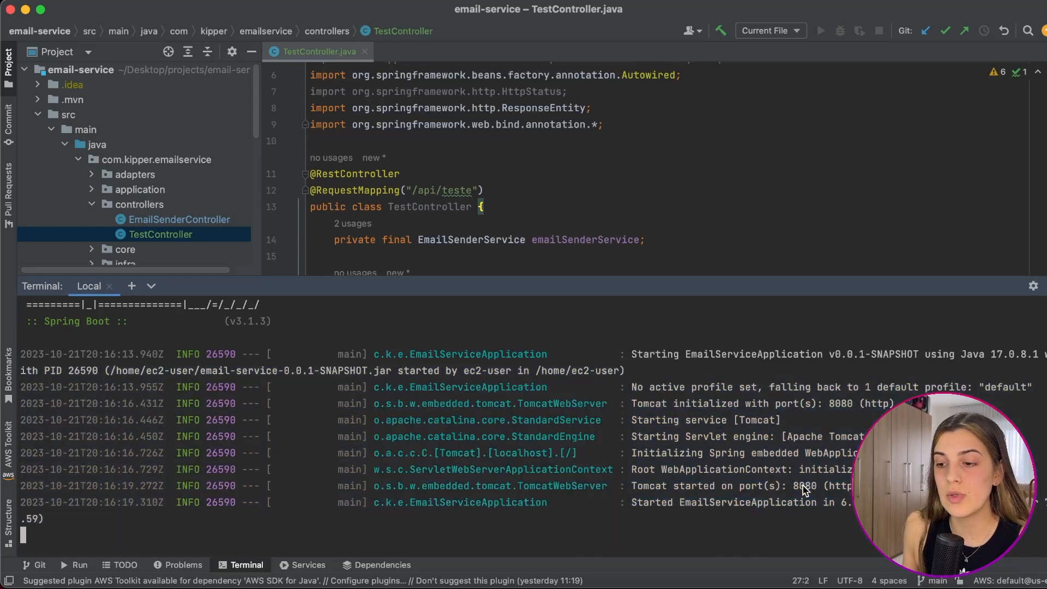
left_click(626, 533)
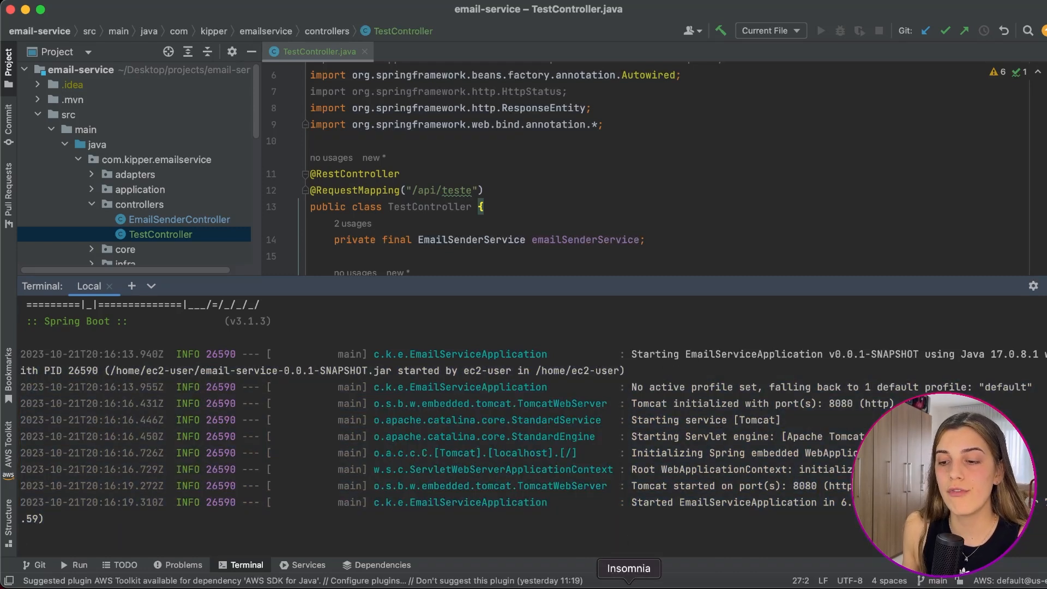
- Switch to Insomnia and replace localhost in the GET request's URL with 3.93.24.220, keeping port 8080 and the path /api/teste
left_click(629, 586)
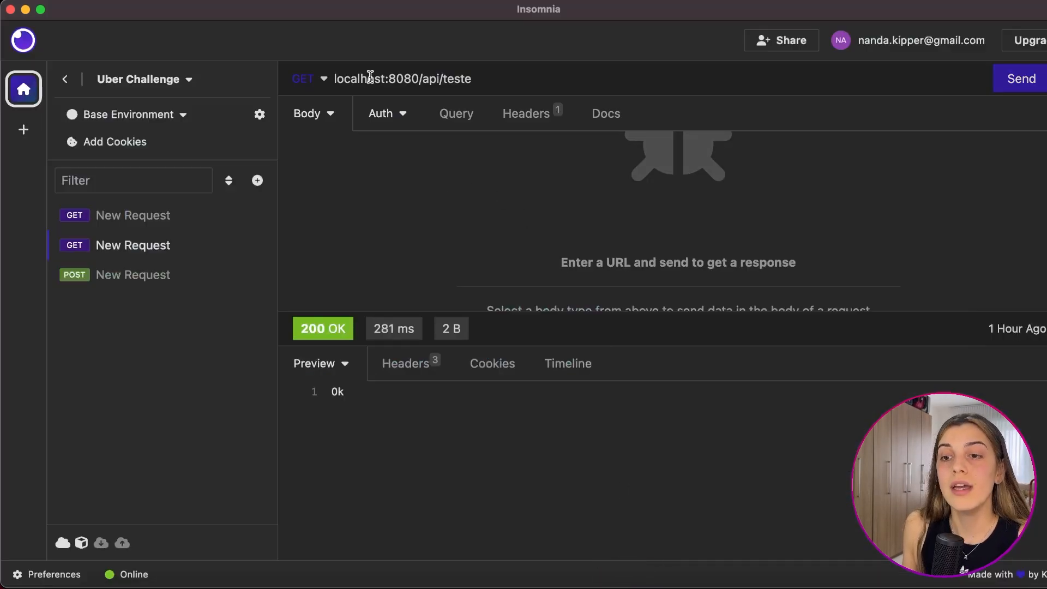
double_click(366, 78)
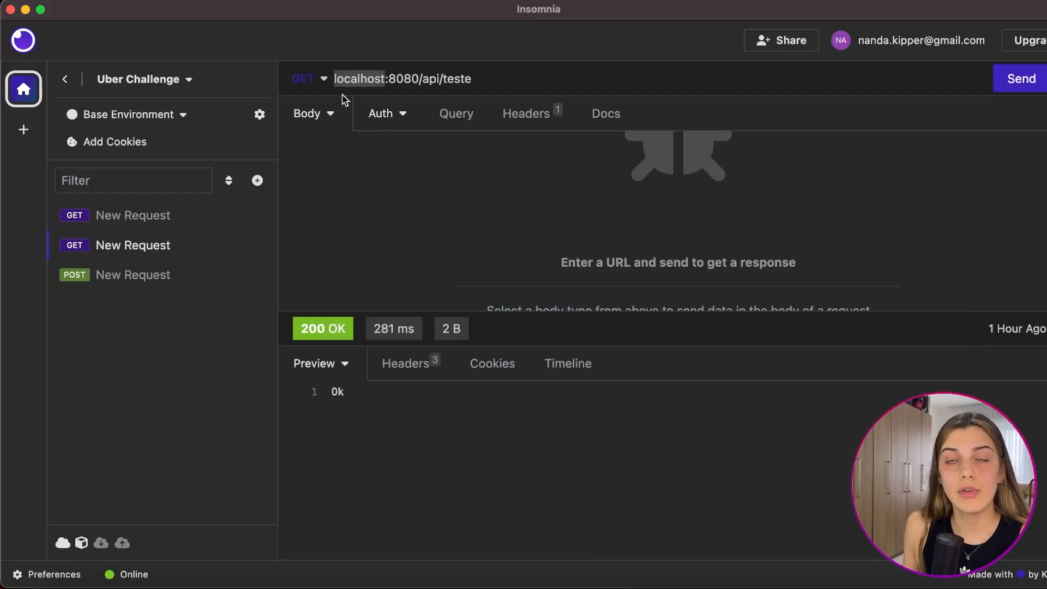
type("3.93.24.220")
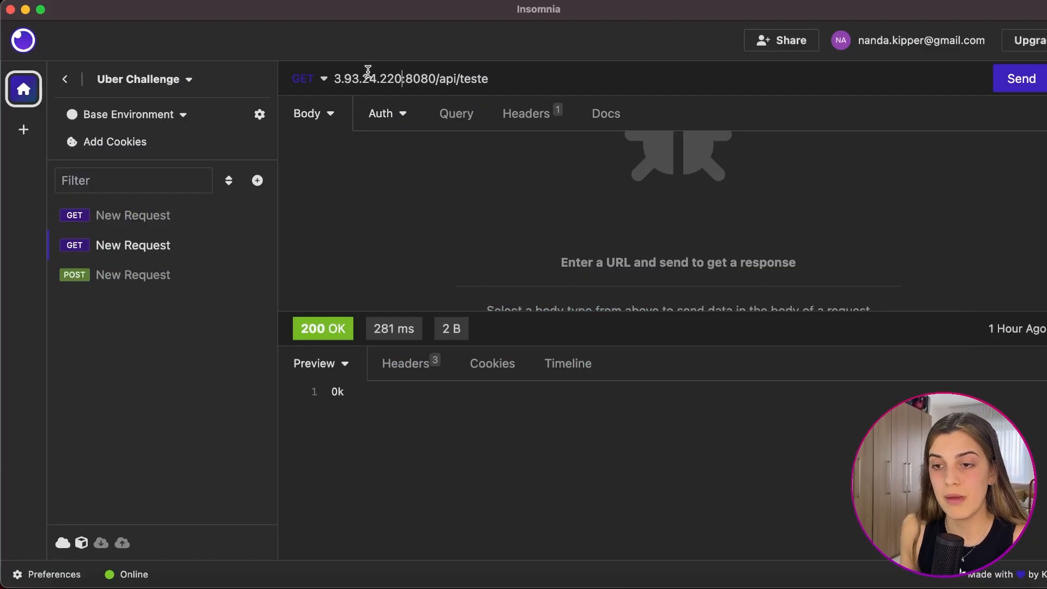
- Check the request's host against the instance's public IPv4 address in the EC2 console, and send the GET request from Insomnia
left_click_drag(335, 78, 399, 72)
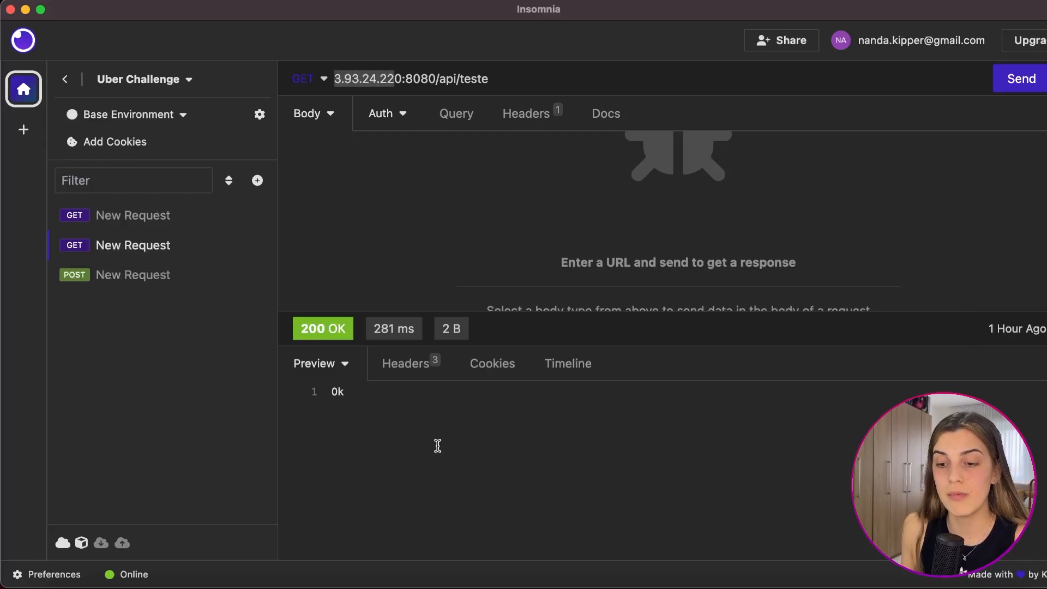
left_click(274, 587)
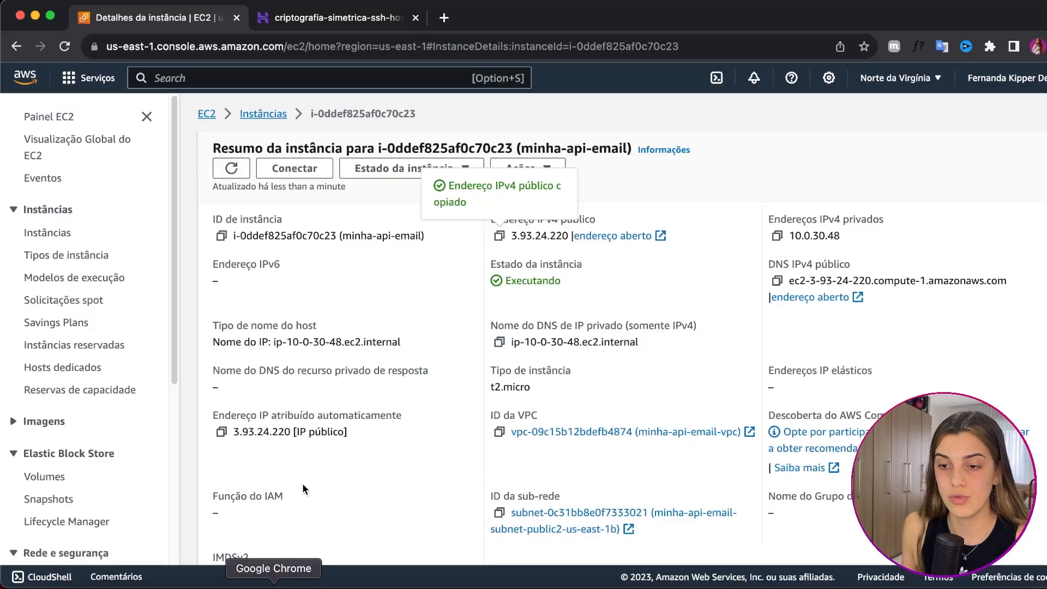
scroll(537, 245, "up", 5)
scroll(539, 241, "up", 3)
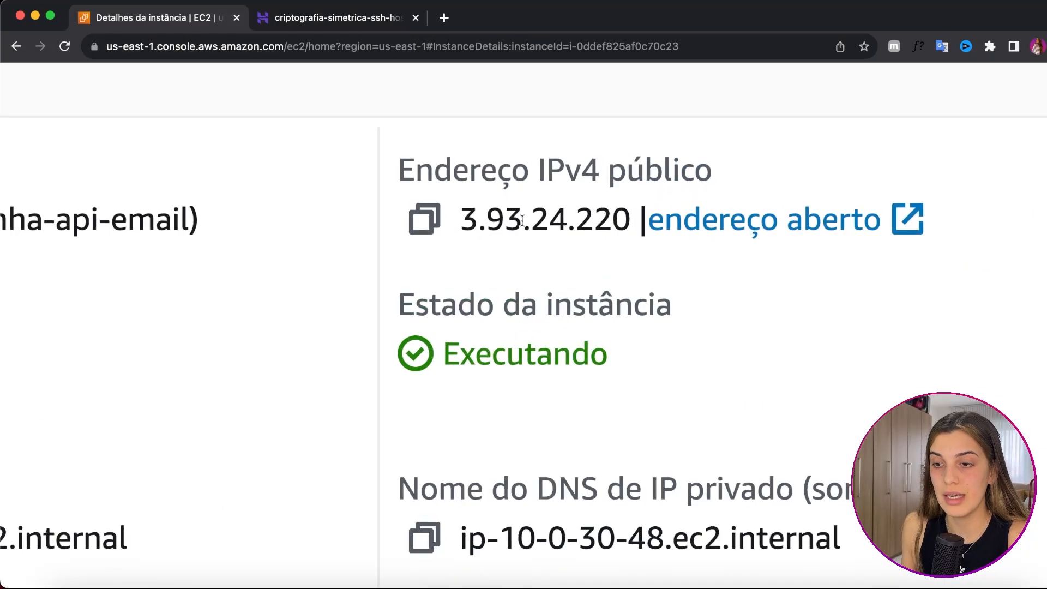
left_click(629, 585)
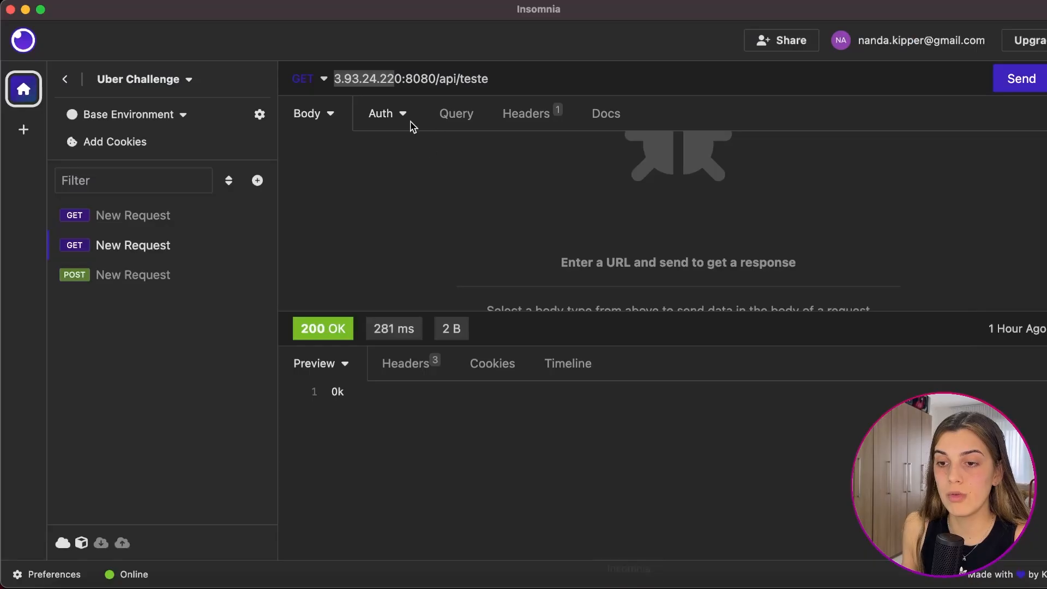
left_click(1021, 79)
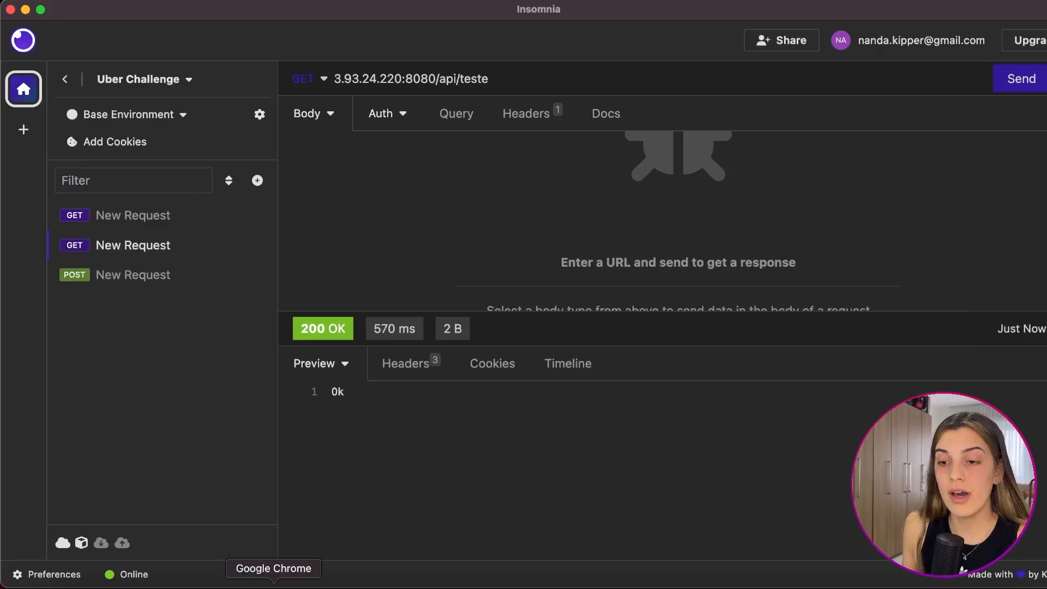
- Switch to Chrome and copy the minha-api-email instance's public IPv4 DNS name from its details page
left_click(274, 585)
scroll(781, 401, "down", 5)
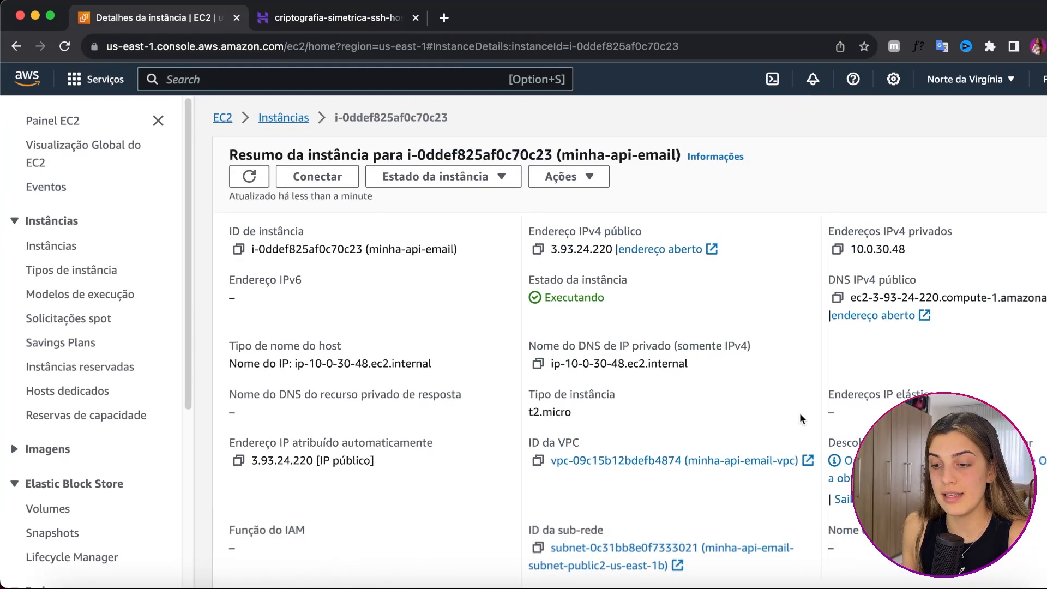
scroll(957, 304, "up", 5)
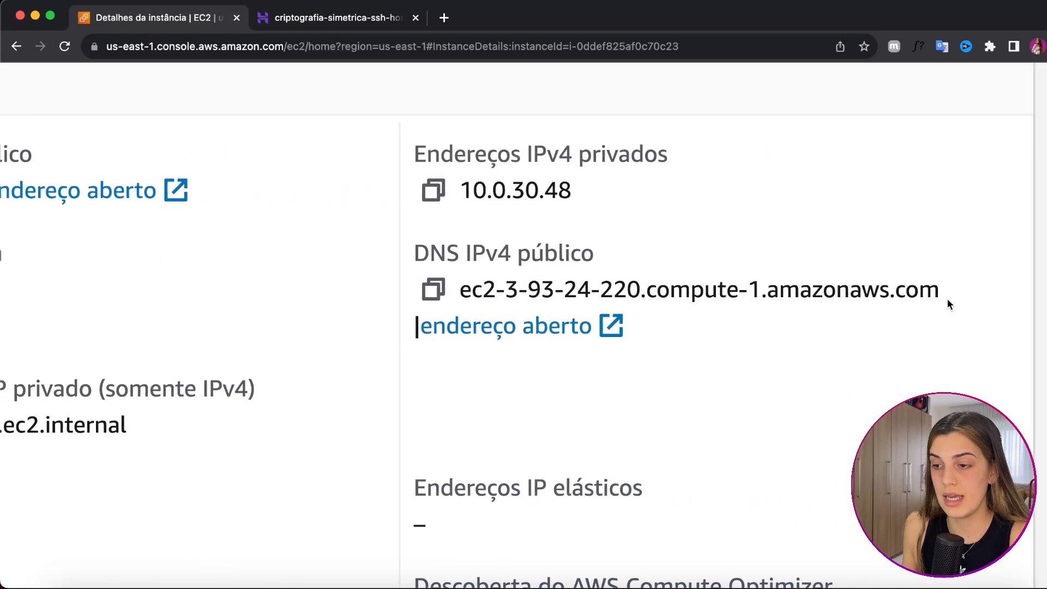
scroll(948, 303, "right", 1)
left_click_drag(931, 302, 444, 289)
key("super+c")
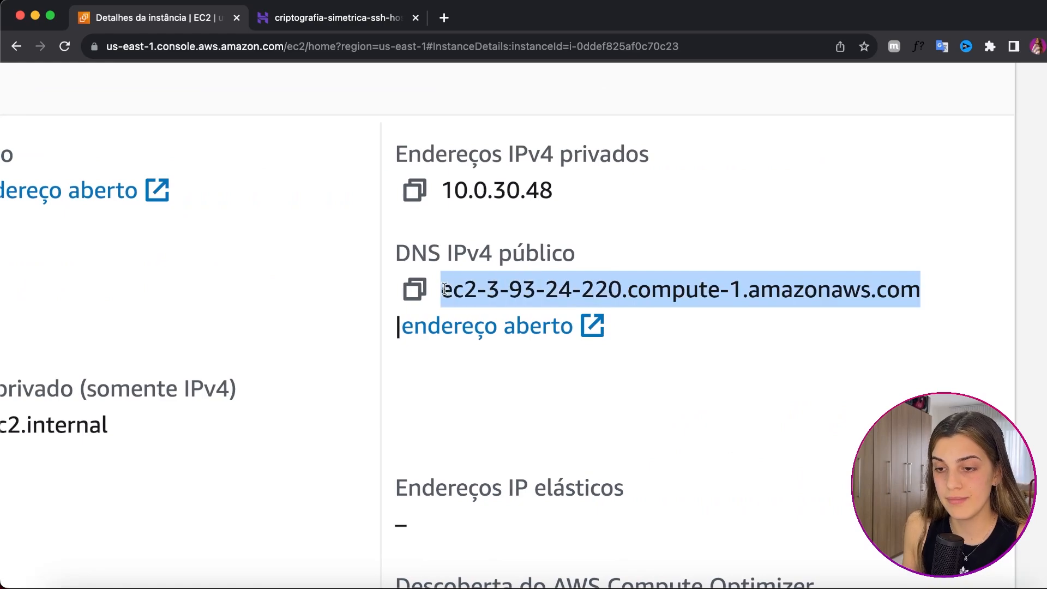
- In Insomnia, replace the IP address in the GET request's URL with ec2-3-93-24-220.compute-1.amazonaws.com and send the request
left_click(626, 586)
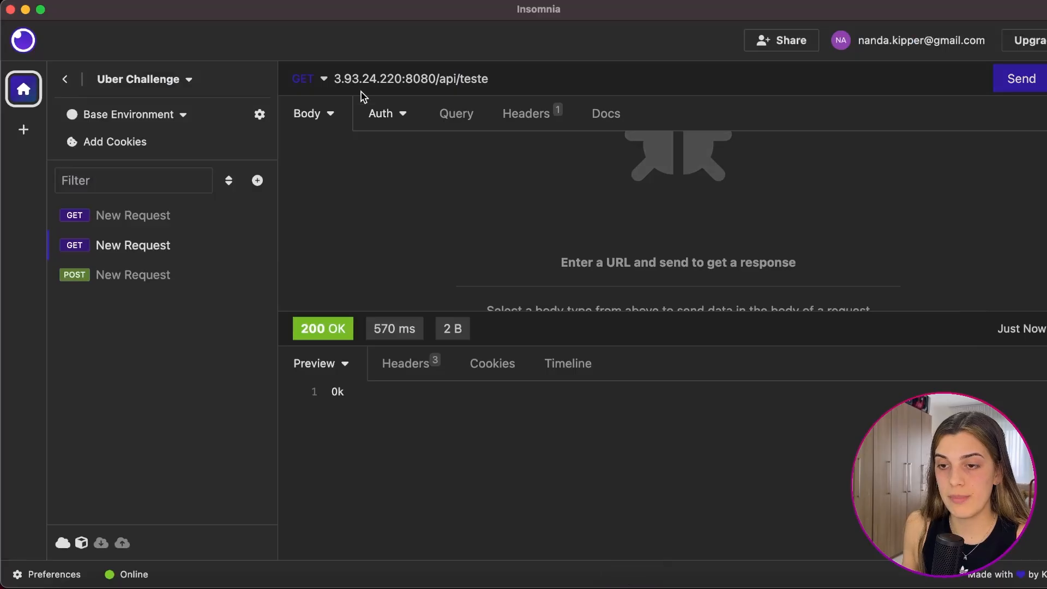
left_click_drag(399, 81, 330, 84)
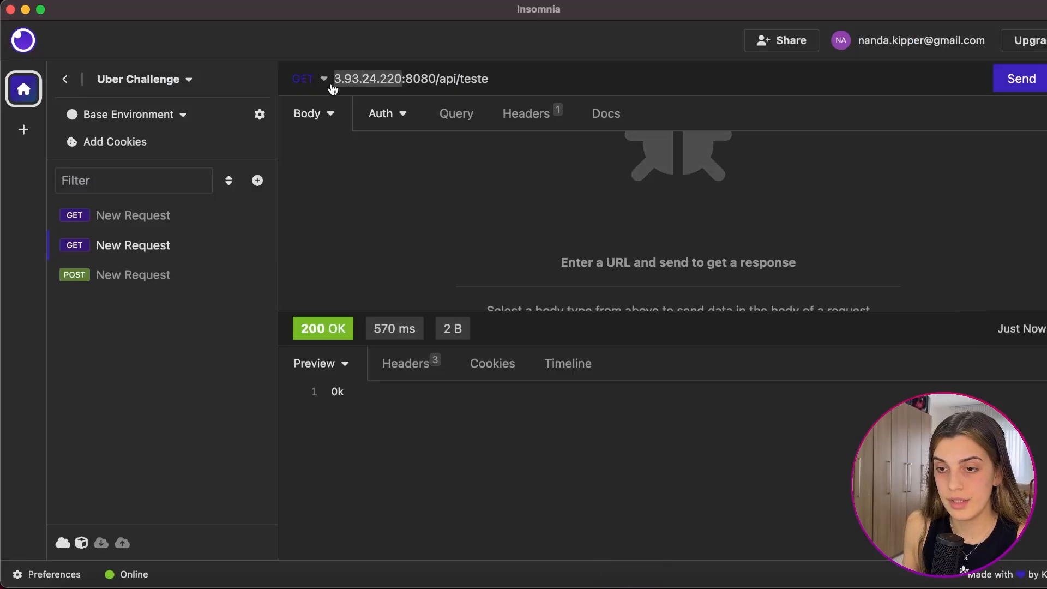
key("super+v")
left_click(708, 78)
double_click(708, 78)
double_click(604, 76)
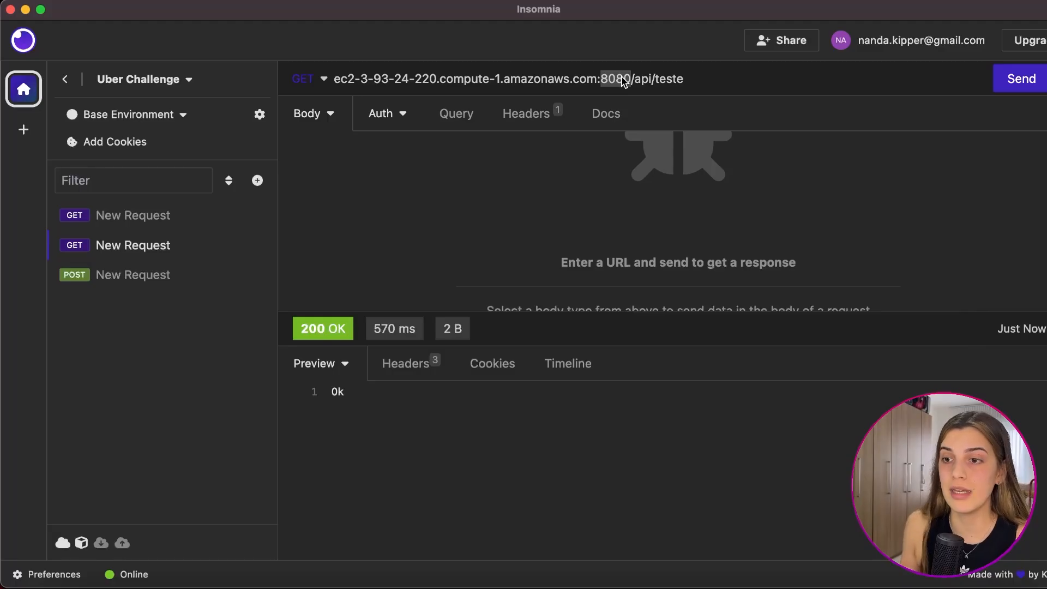
left_click(1000, 83)
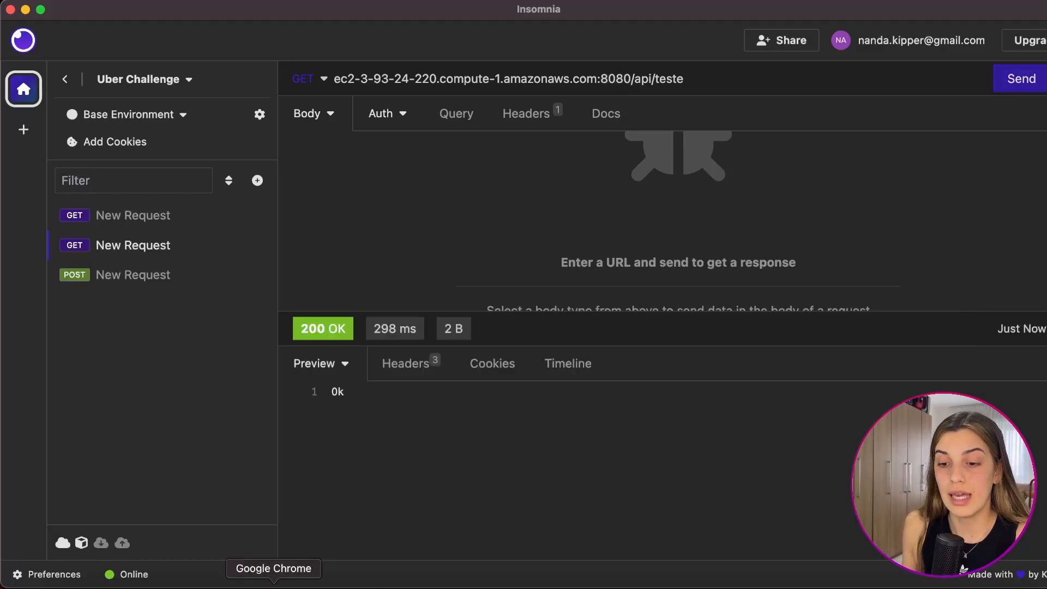
- Return to the EC2 console in Chrome and examine the instance's public IPv4 DNS name and public IPv4 address
left_click(276, 581)
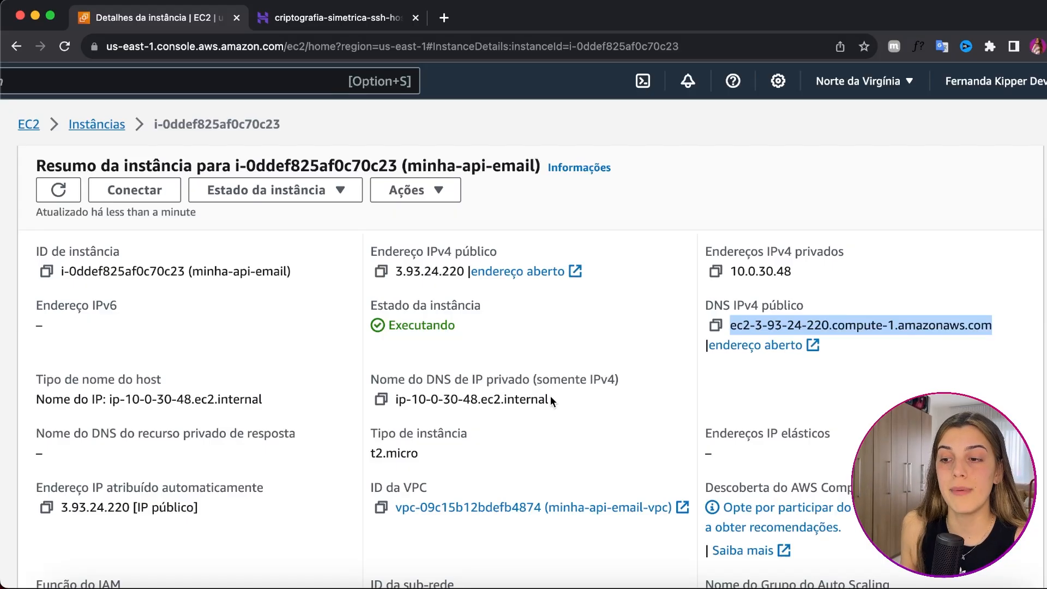
scroll(611, 324, "down", 1)
scroll(614, 327, "up", 1)
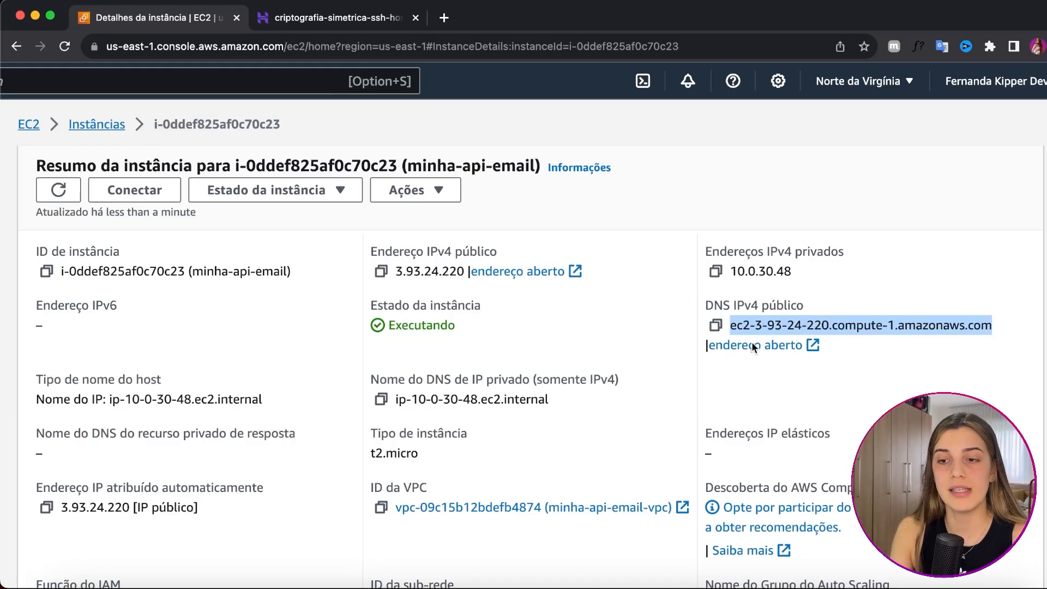
scroll(844, 382, "up", 5)
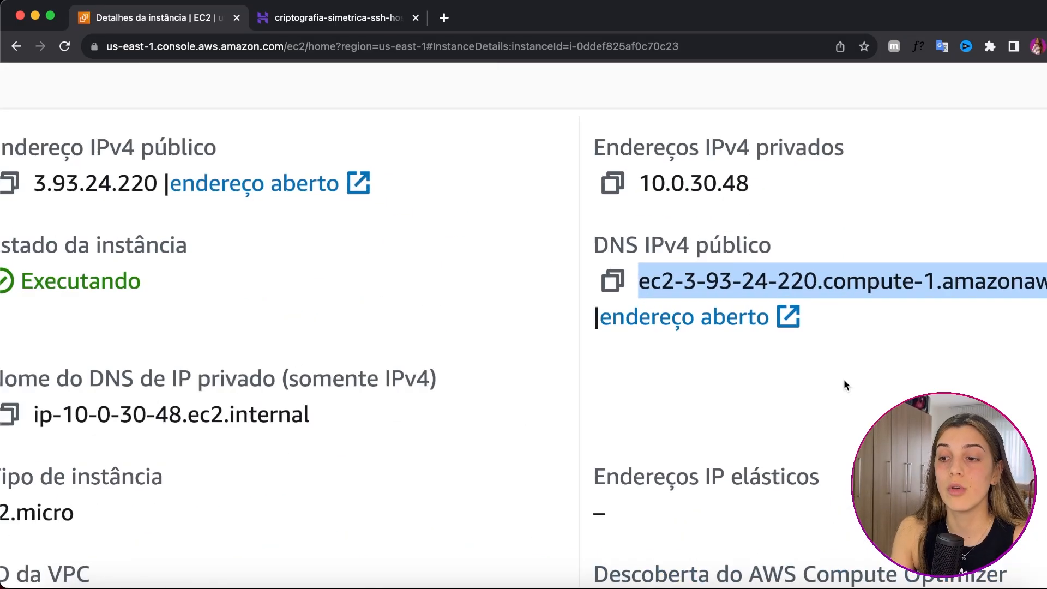
scroll(790, 334, "right", 3)
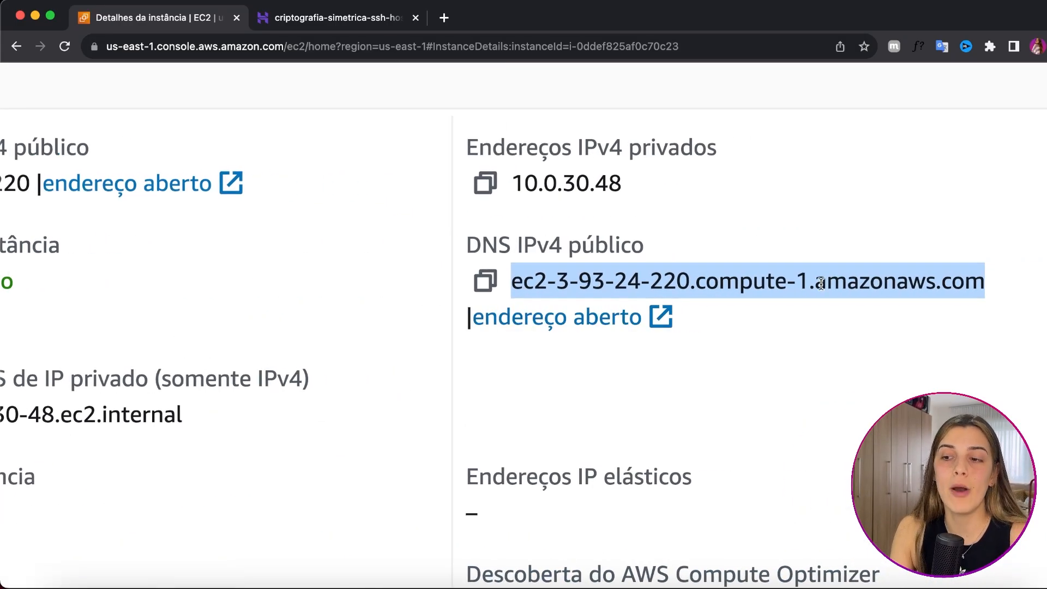
left_click(539, 278)
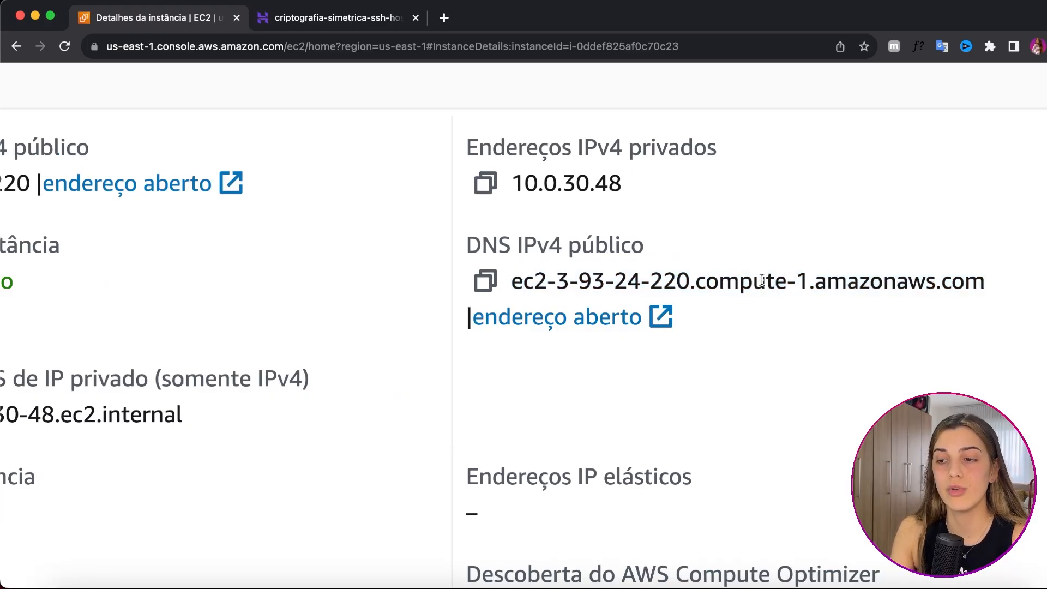
scroll(762, 280, "down", 5)
scroll(761, 280, "down", 2)
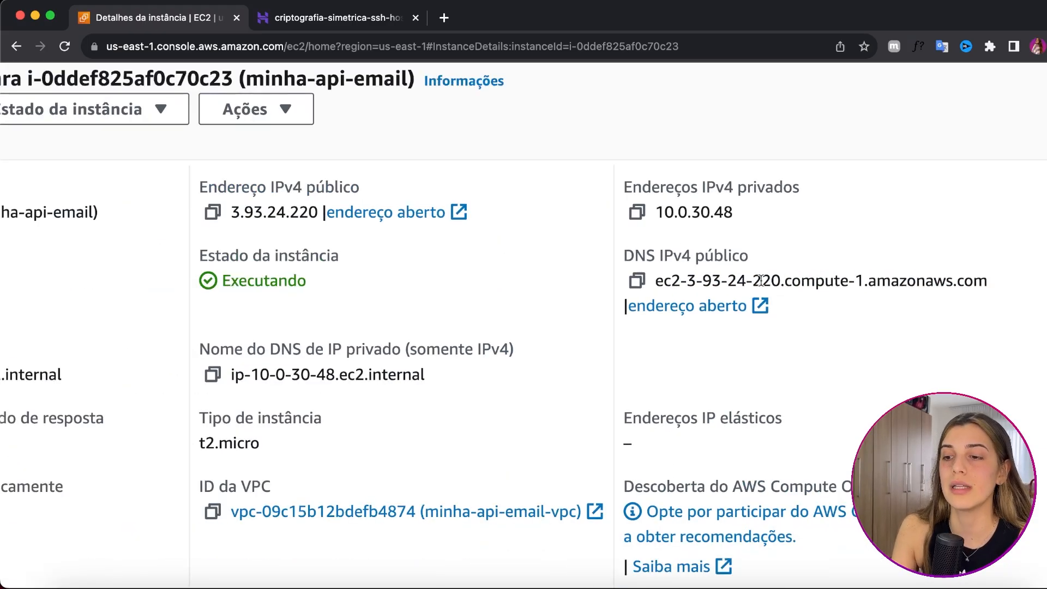
scroll(190, 202, "up", 5)
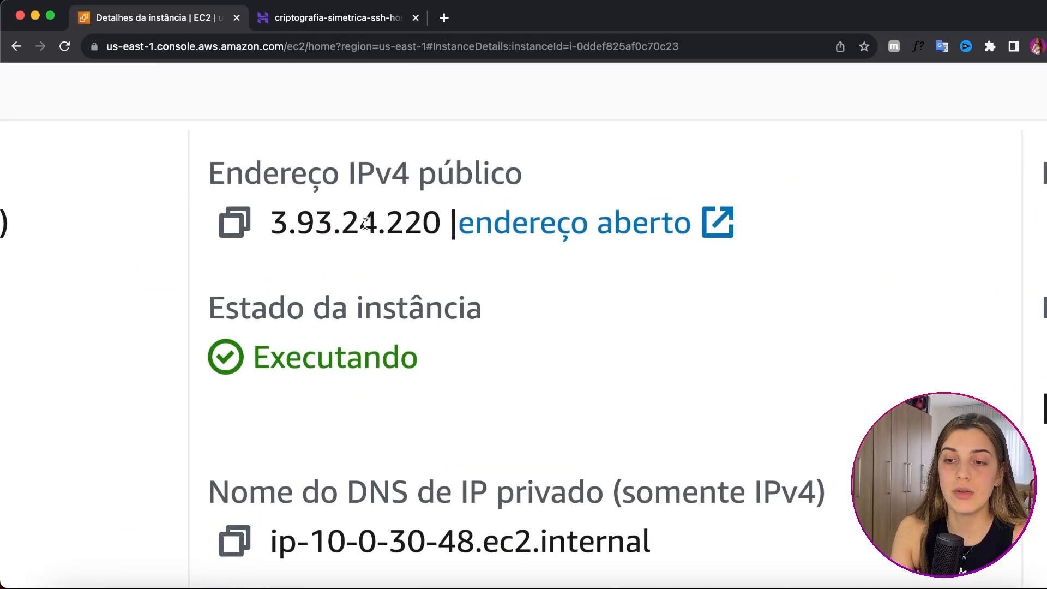
scroll(351, 239, "down", 5)
scroll(365, 224, "down", 2)
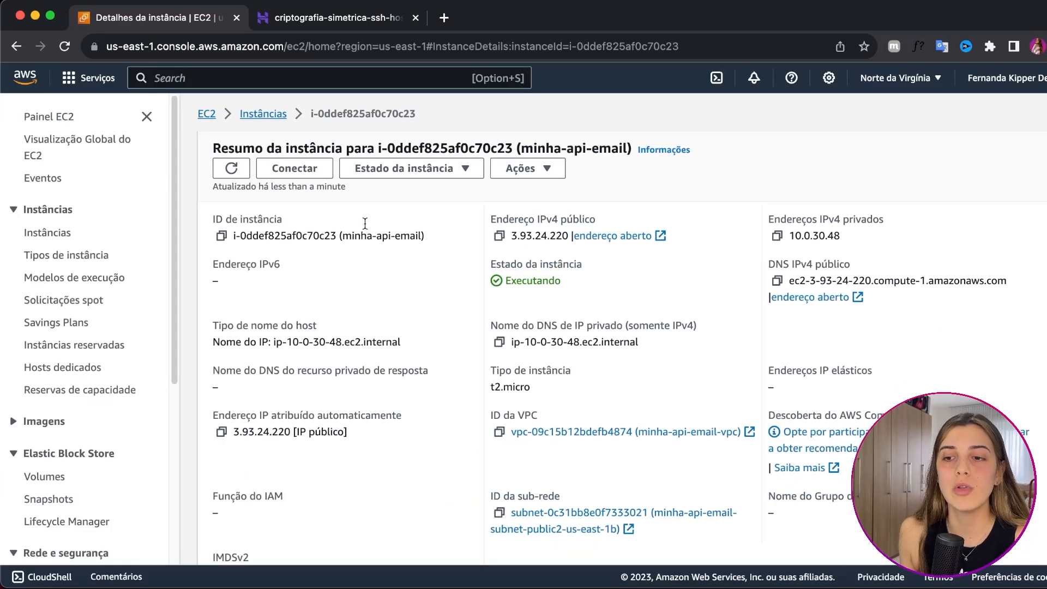
scroll(532, 305, "down", 1)
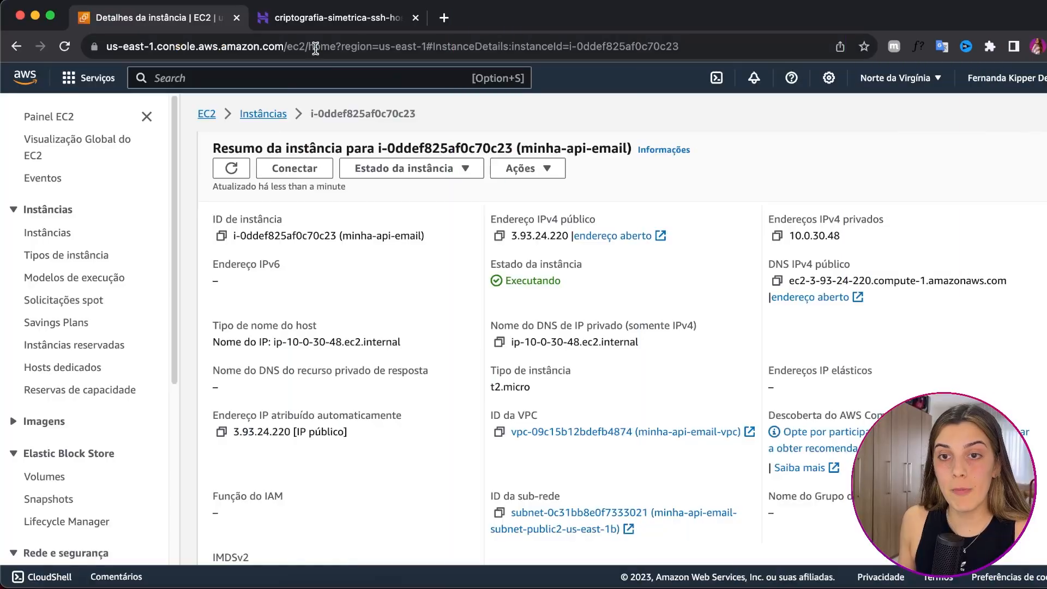
- Search the AWS services for "route 53", open the Route 53 dashboard and open the hosted zone creation form
left_click(254, 86)
type("route 53")
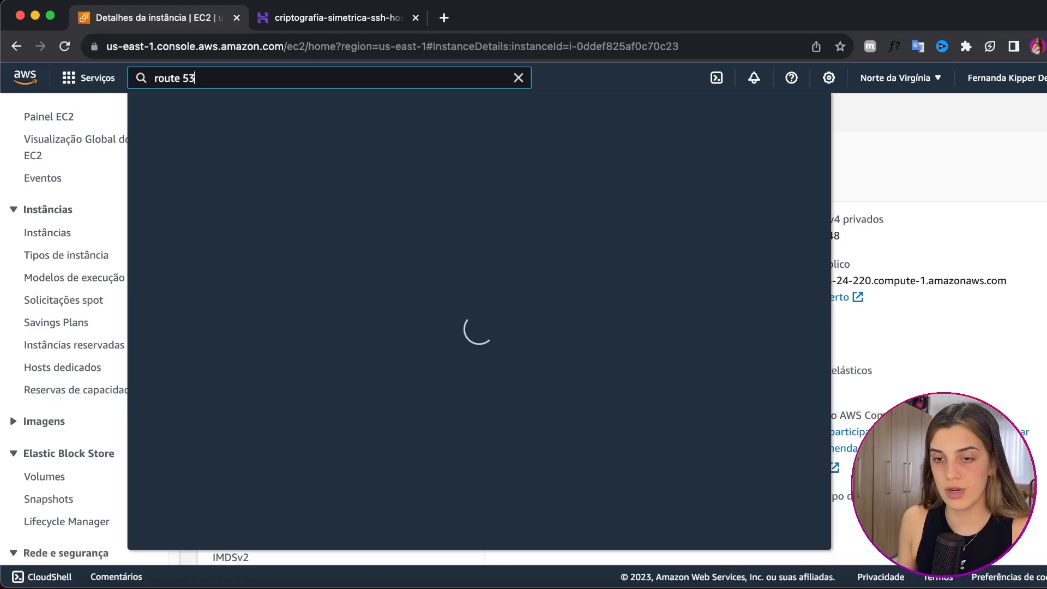
left_click(451, 226)
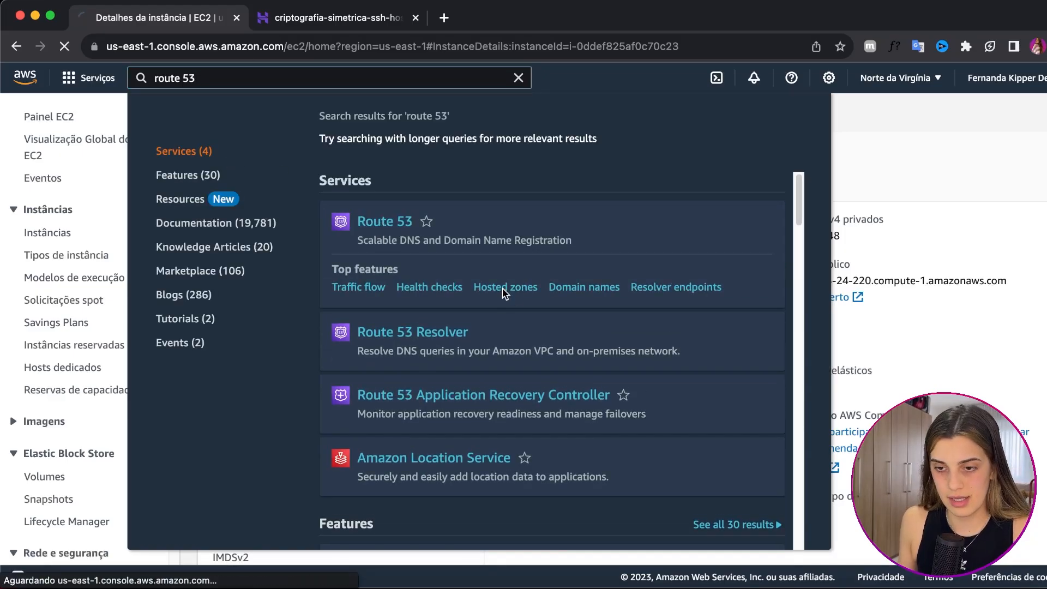
scroll(507, 270, "down", 1)
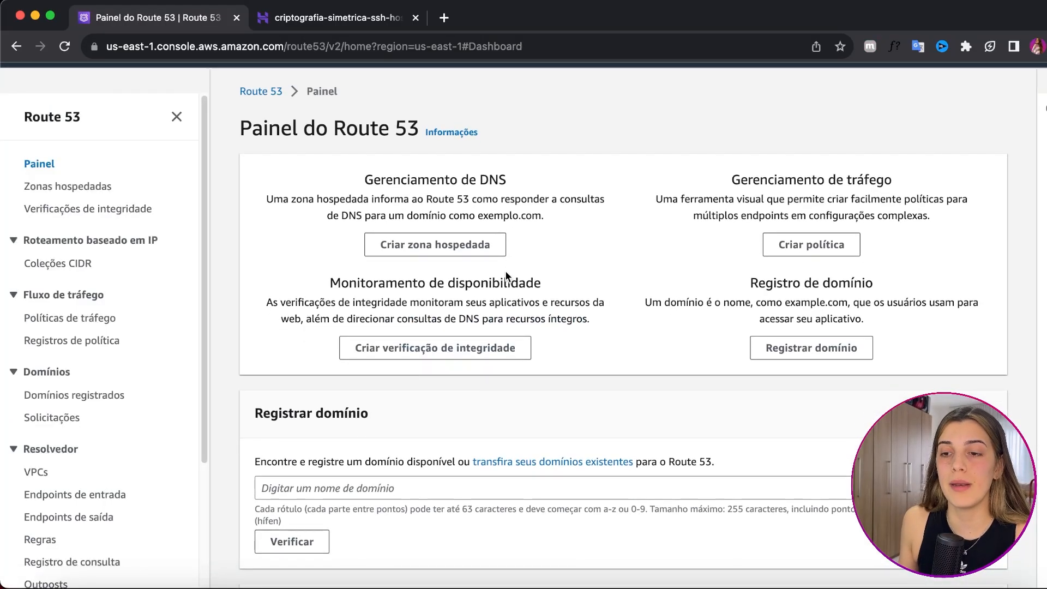
scroll(524, 279, "up", 1)
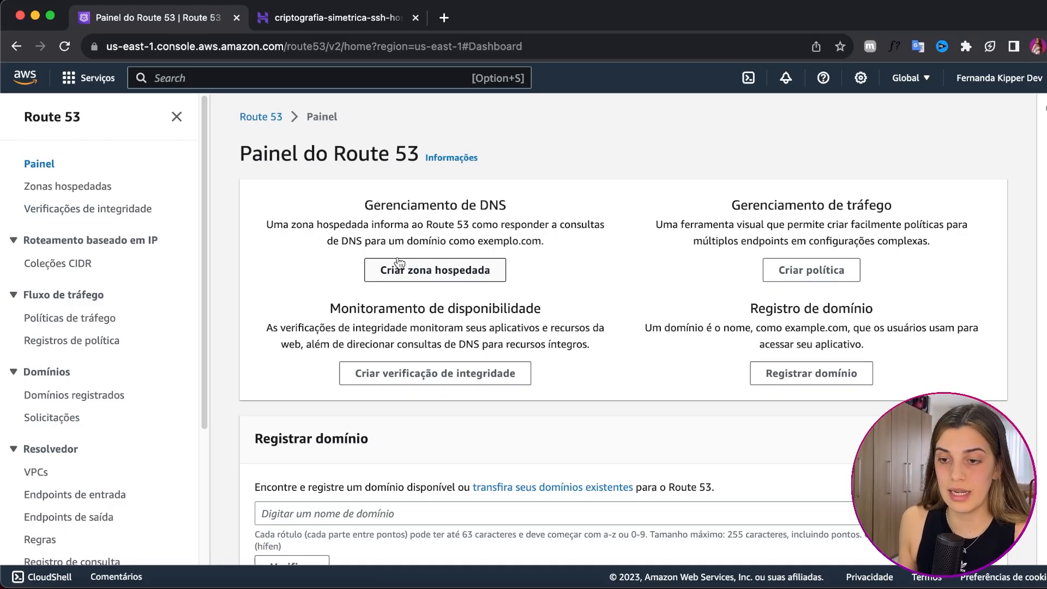
left_click(441, 279)
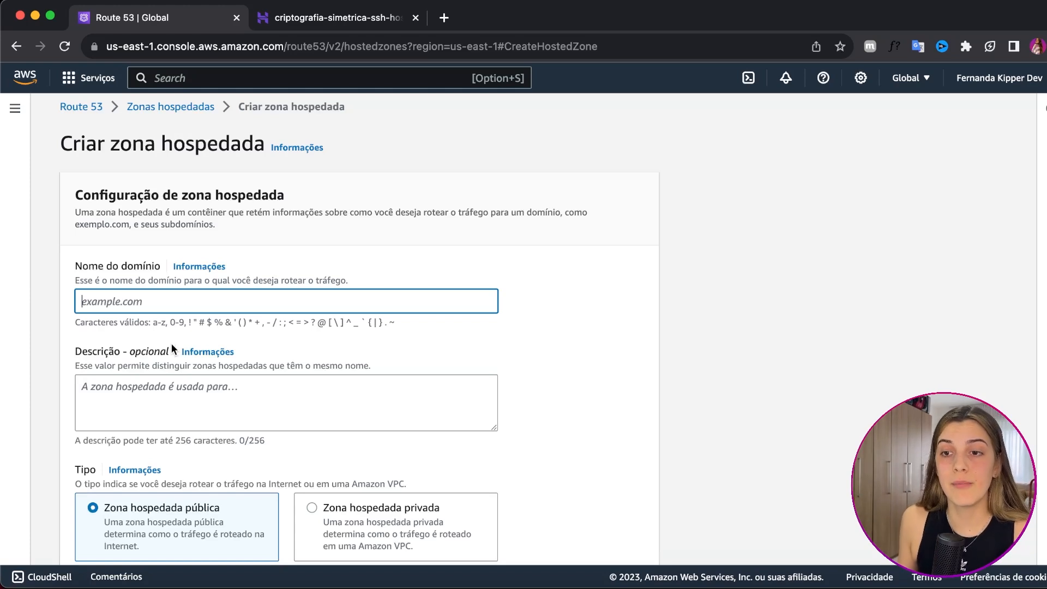
- Search Google for "hostagator" in a new browser tab and open HostGator's "Registro de Domínio" page
left_click(443, 18)
type("hostago")
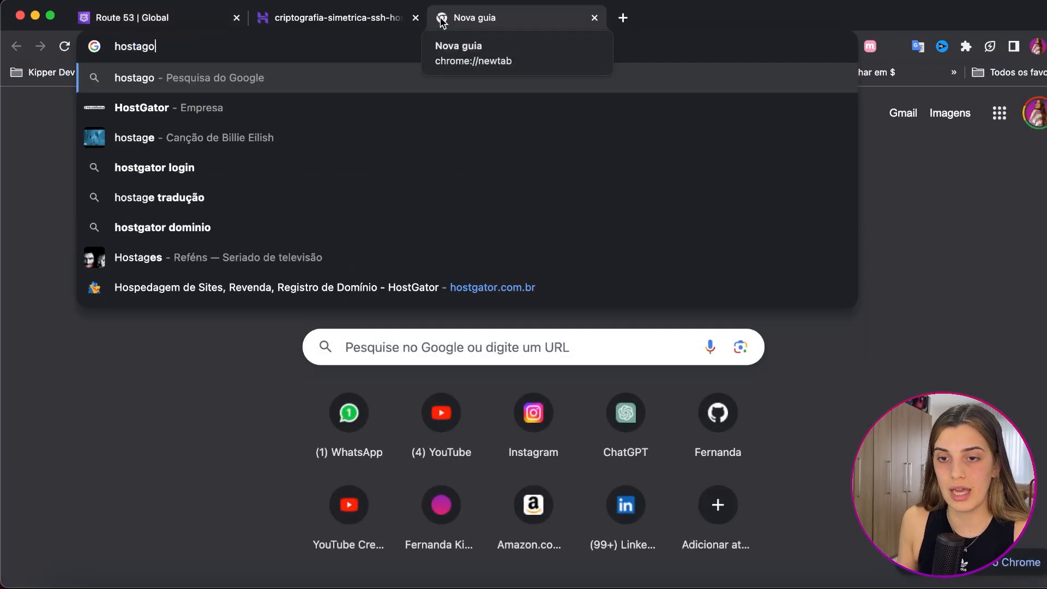
key("BackSpace")
type("ator")
key("Return")
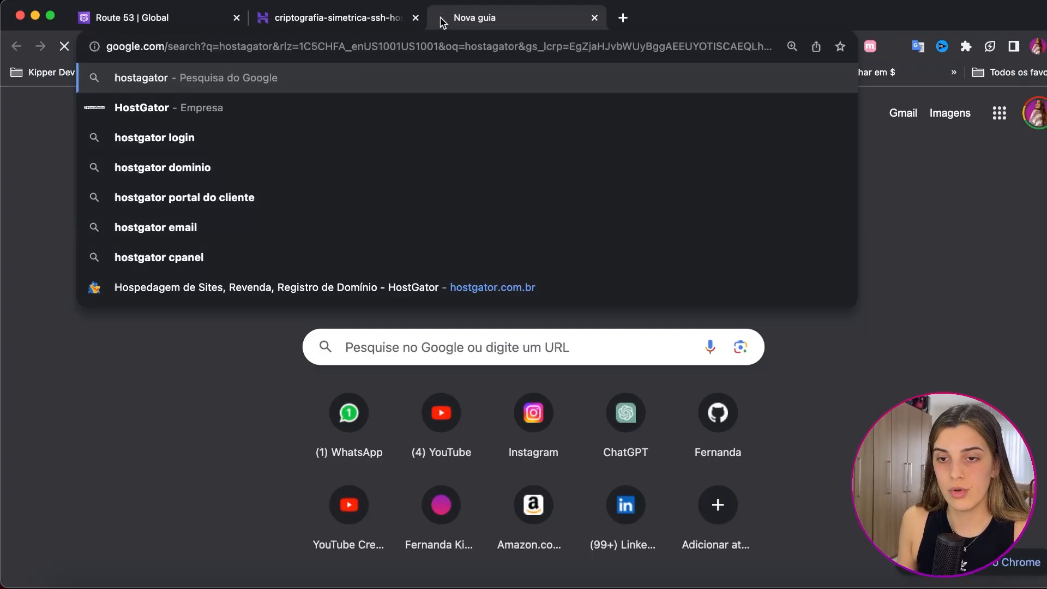
scroll(178, 324, "down", 5)
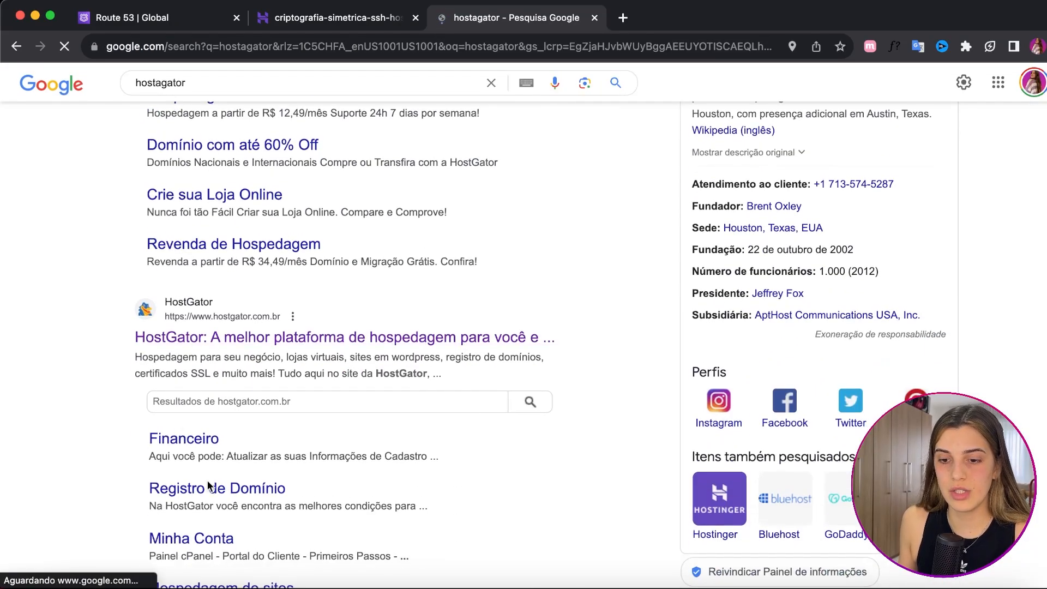
left_click(214, 494)
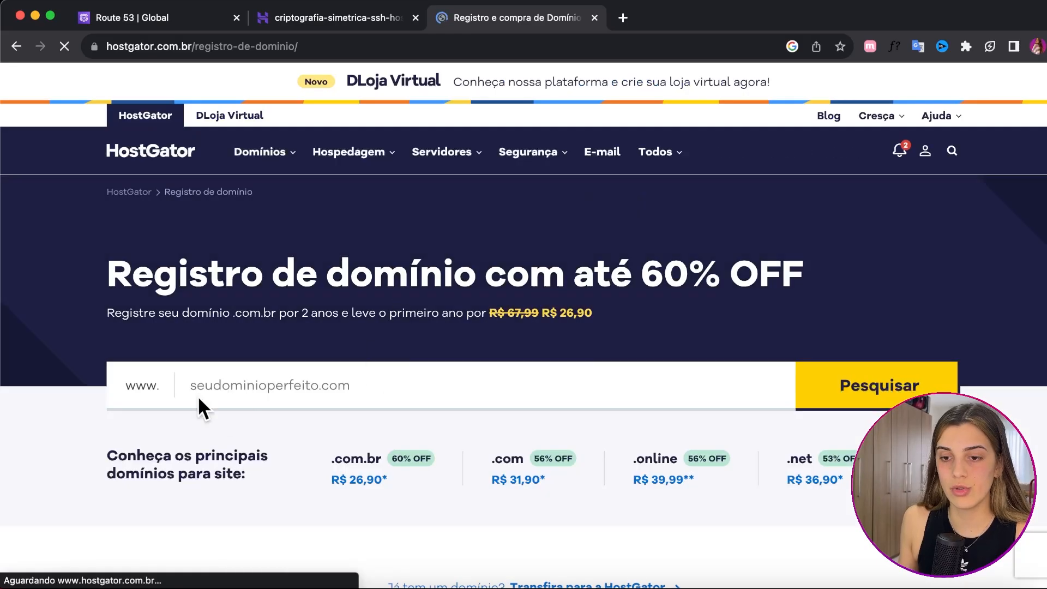
- Search HostGator's domain registration for the availability of meudominiodossonhos.com
left_click(226, 376)
type("meu")
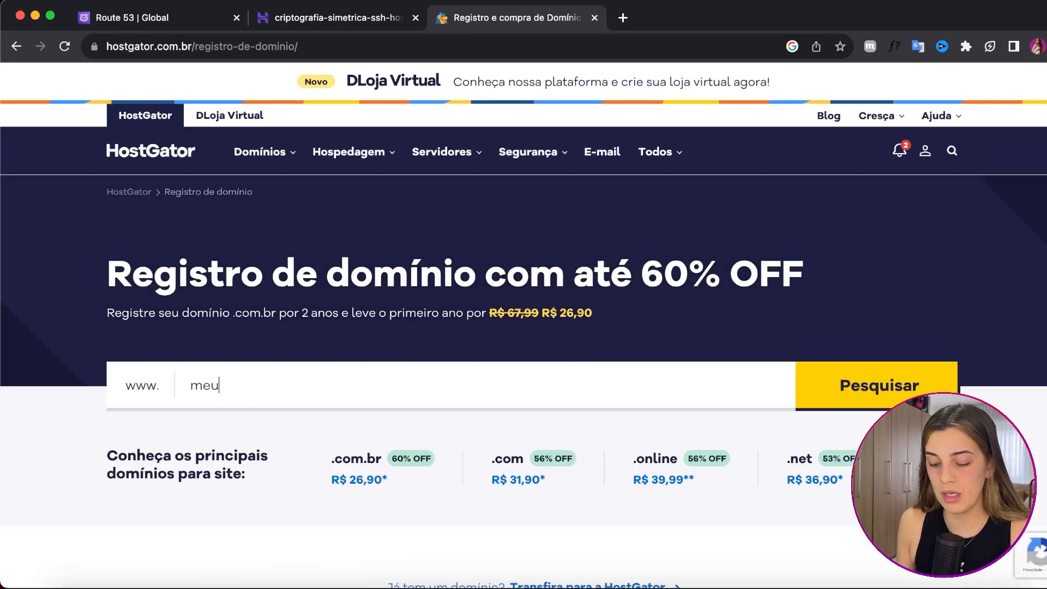
type("dominiodossonhos.com")
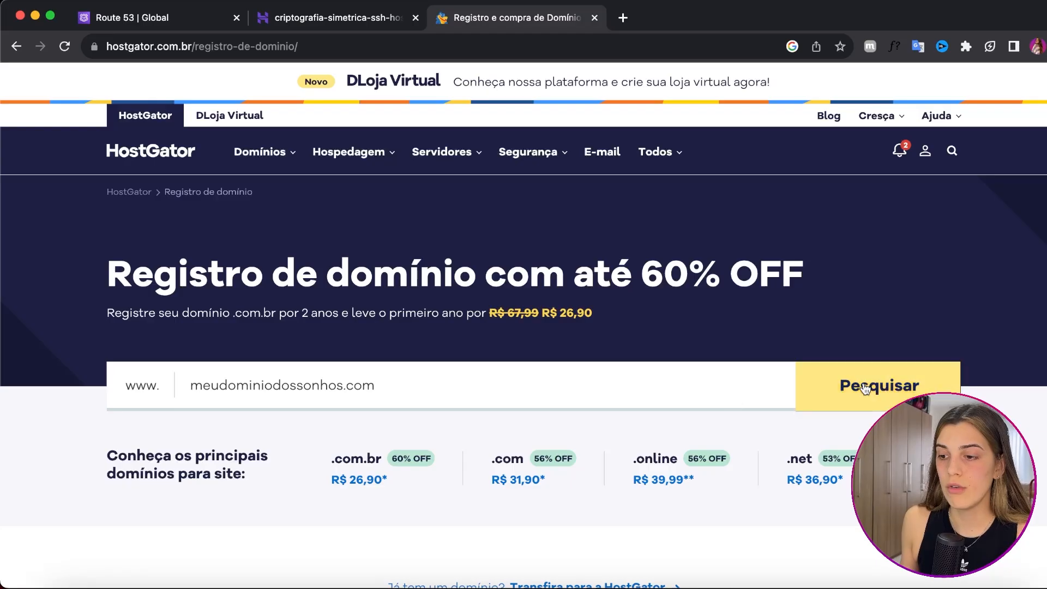
left_click(854, 385)
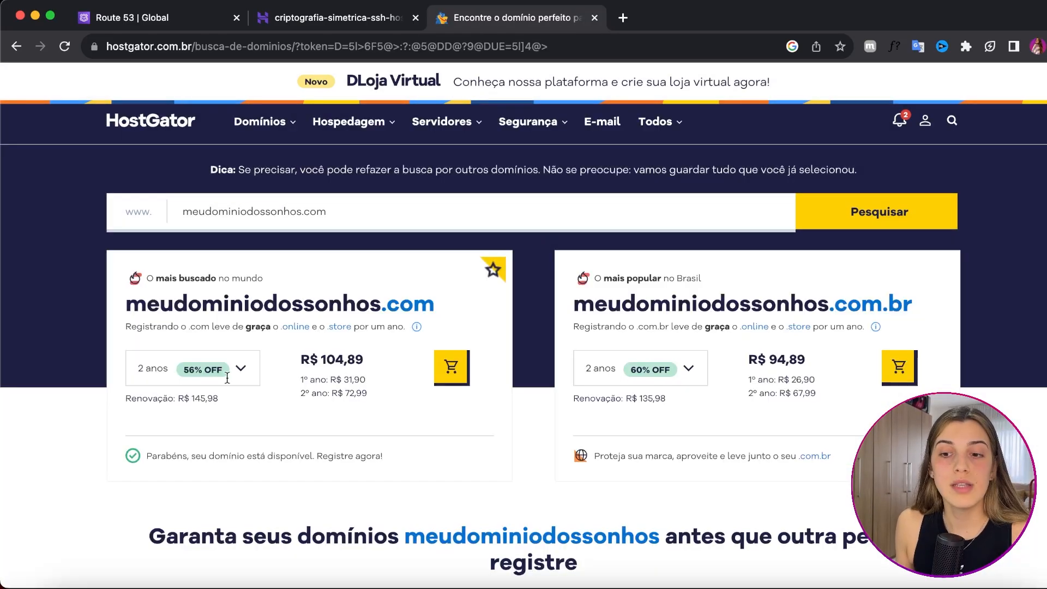
- Examine the registration periods and prices offered for meudominiodossonhos.com and for its alternative domain extensions
scroll(197, 384, "up", 3)
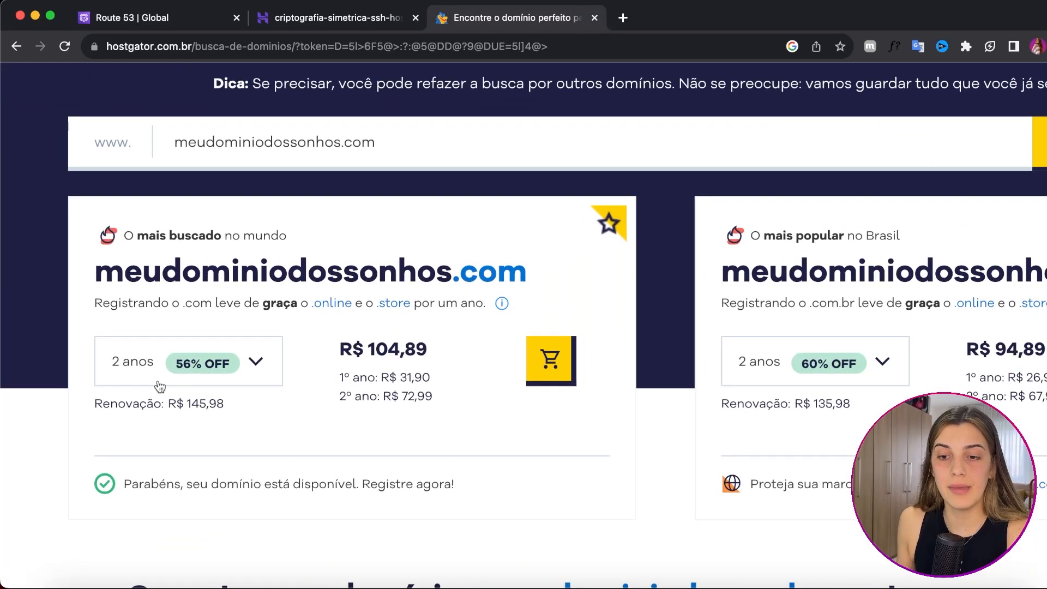
left_click(221, 382)
scroll(336, 401, "down", 2)
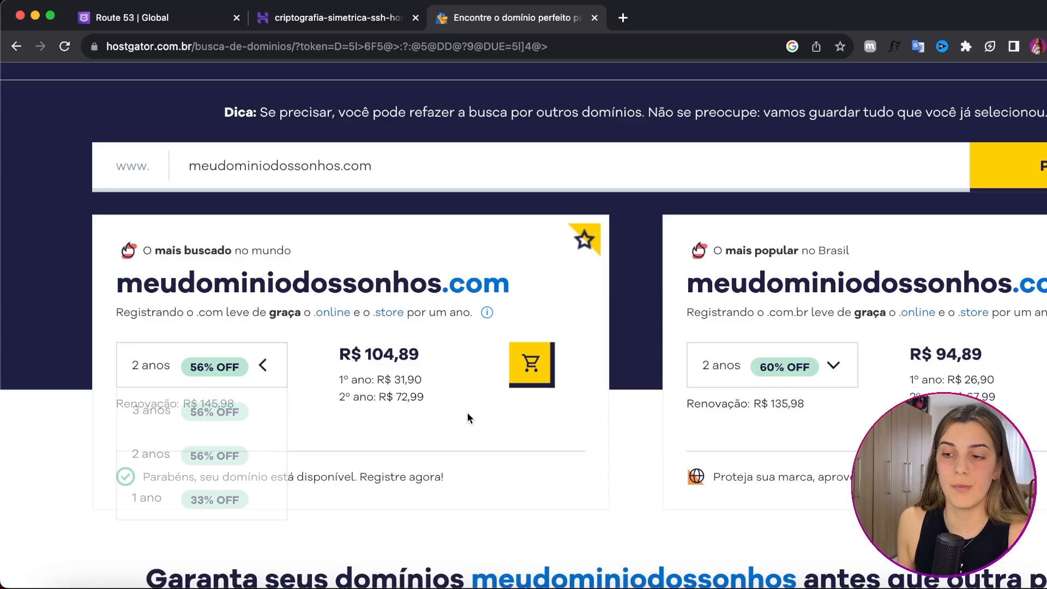
left_click(468, 410)
scroll(469, 408, "down", 1)
scroll(535, 475, "down", 2)
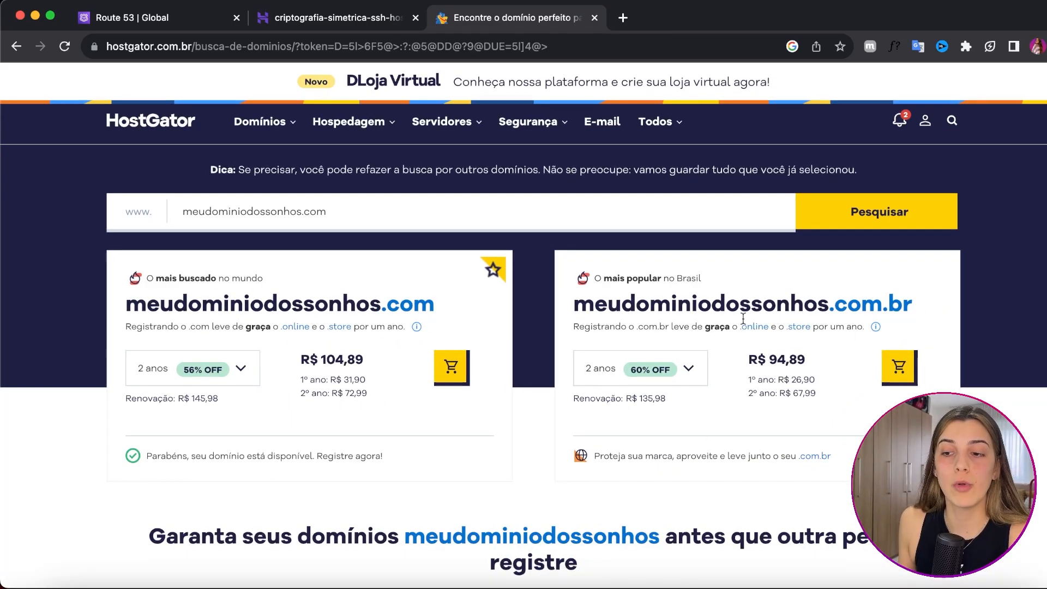
scroll(969, 320, "down", 10)
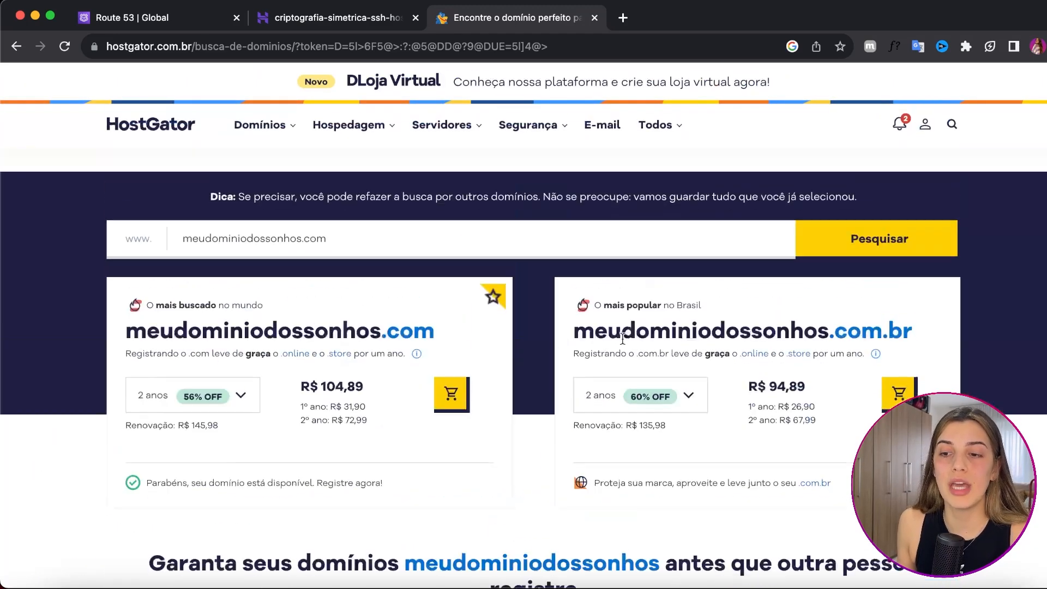
scroll(562, 343, "down", 10)
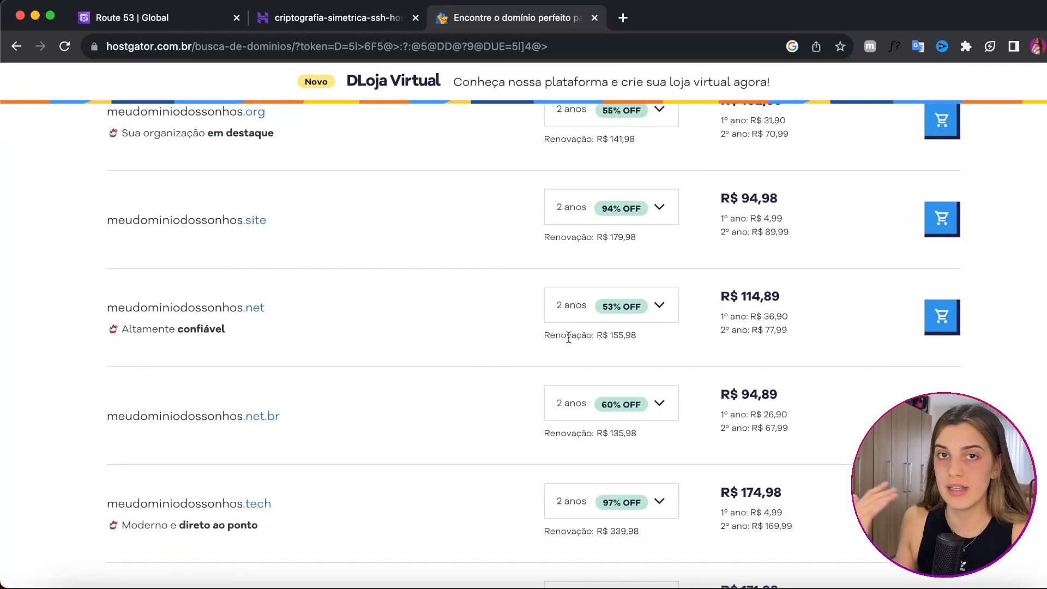
scroll(540, 331, "down", 10)
scroll(532, 346, "up", 15)
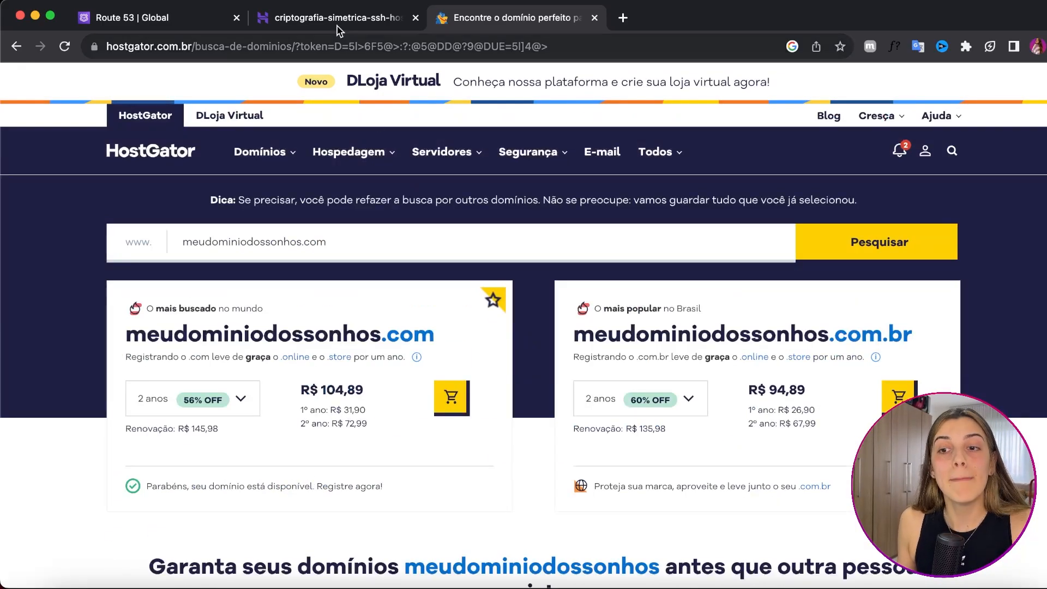
- Return to the Route 53 hosted zone creation form and set the domain name to kipperdev.com.br
left_click(136, 17)
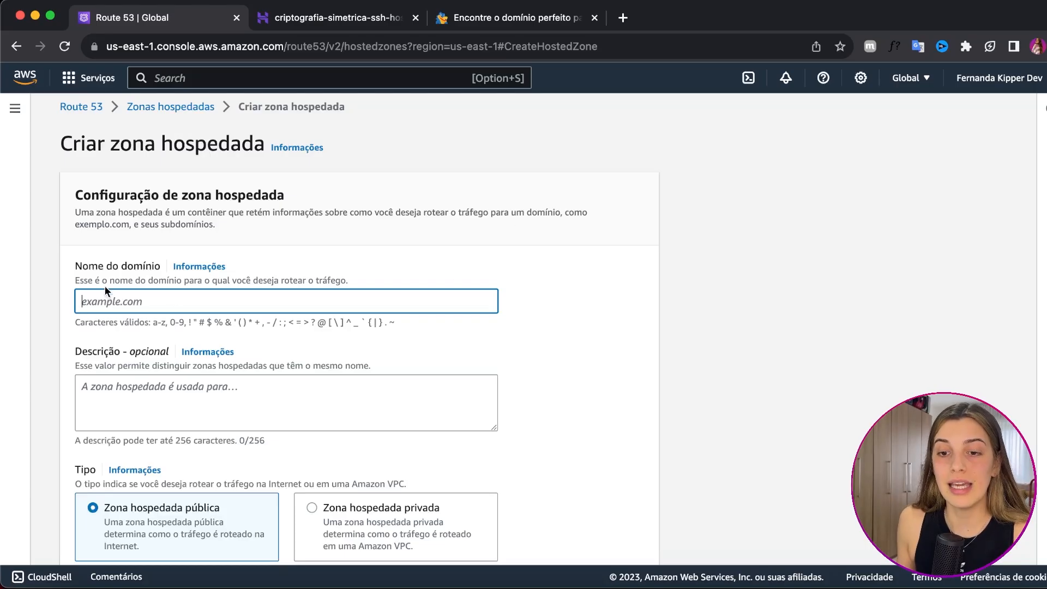
scroll(90, 281, "up", 3)
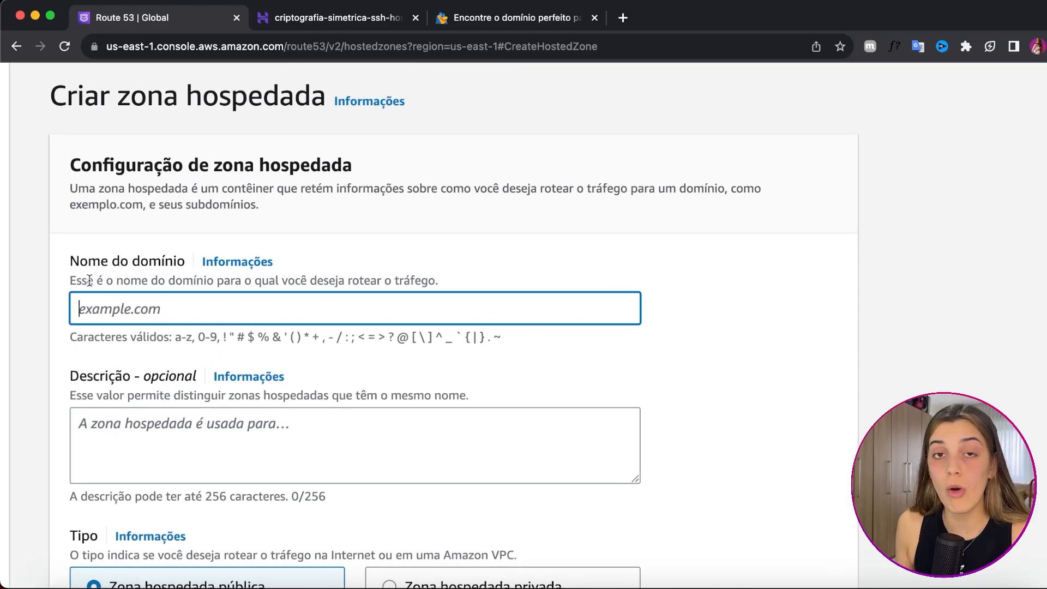
type("kipperdev.com.br")
scroll(140, 342, "down", 1)
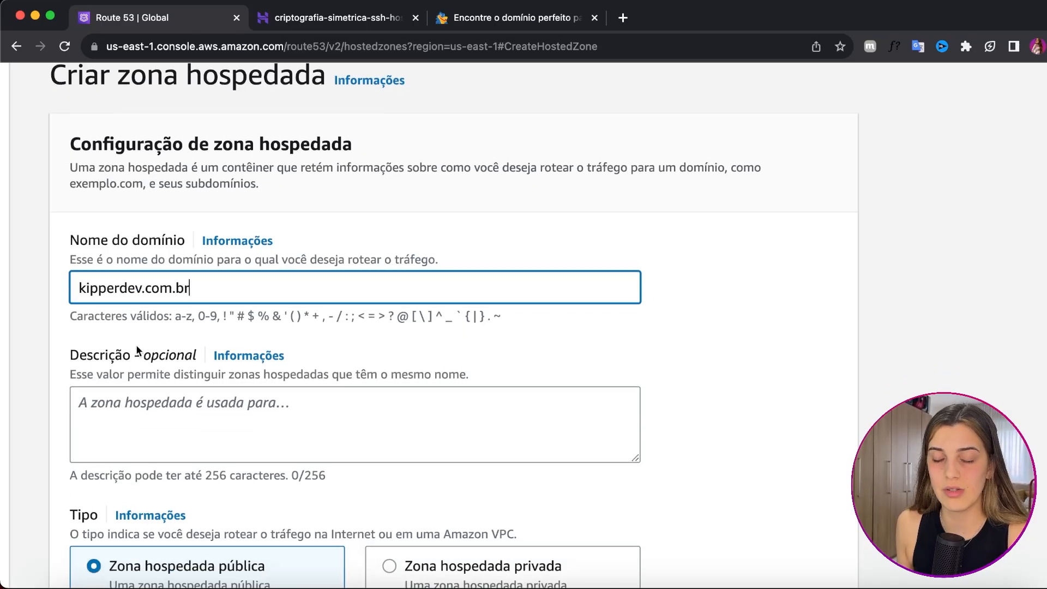
- Keep the public hosted zone type, leave the optional description empty and create the hosted zone
left_click_drag(45, 359, 152, 360)
scroll(192, 363, "down", 5)
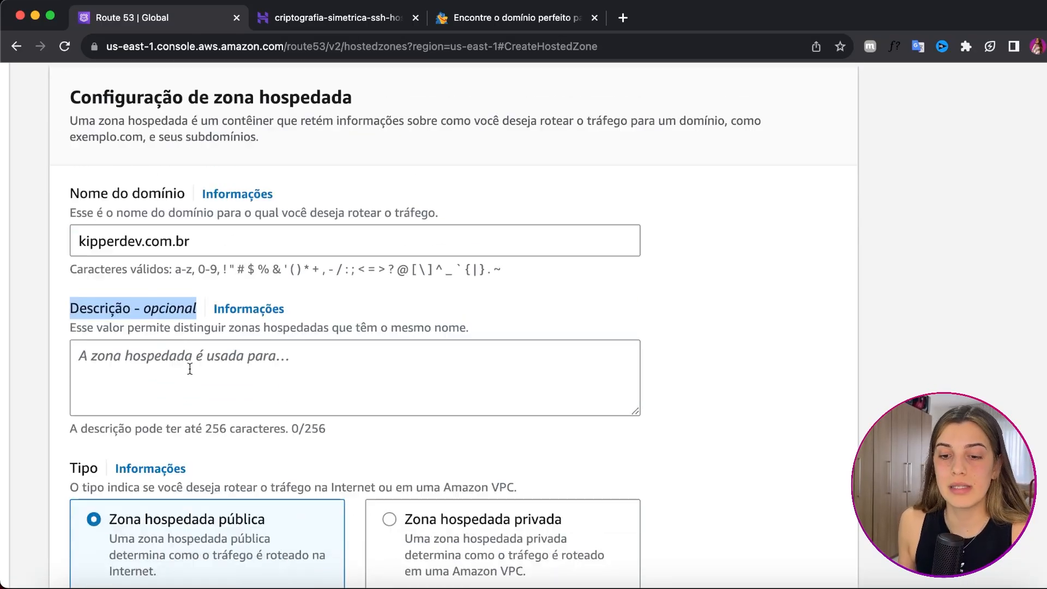
key("super+minus")
key("super+minus")
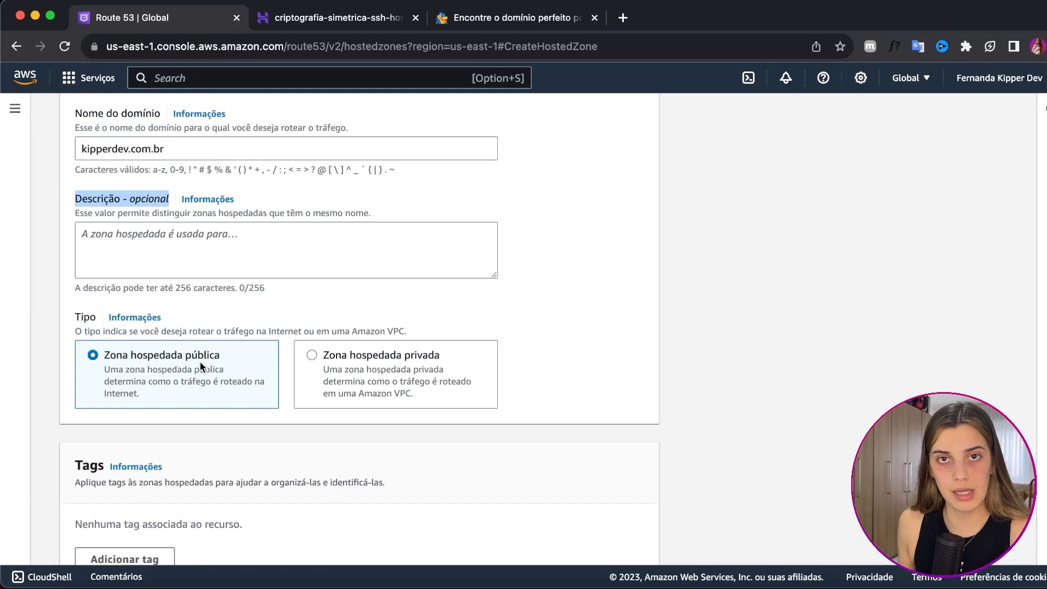
scroll(200, 361, "up", 3)
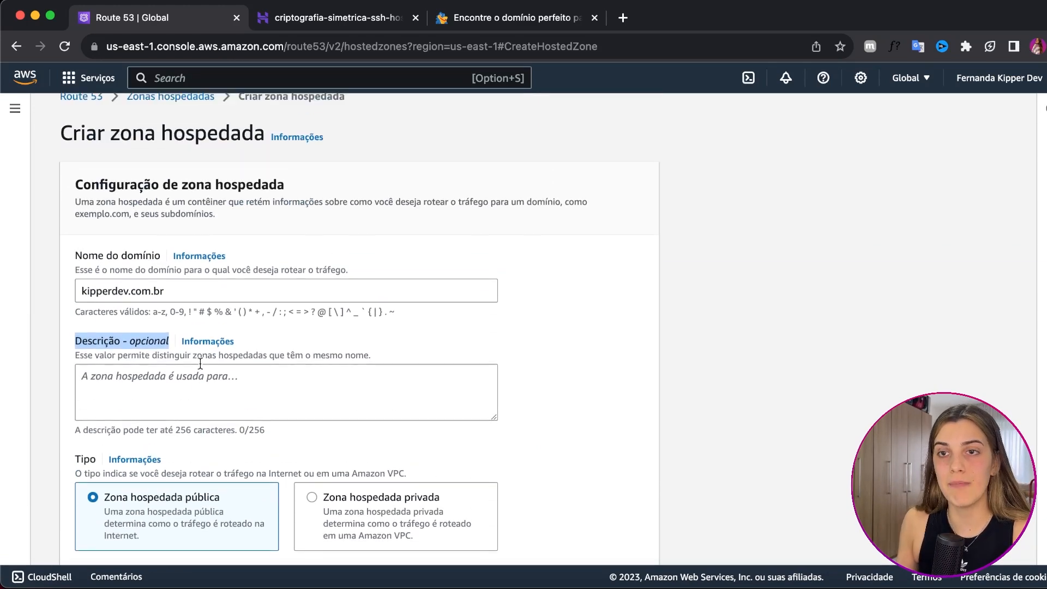
key("super+plus")
key("super+plus")
scroll(65, 286, "up", 2)
scroll(65, 286, "down", 5)
scroll(65, 286, "down", 3)
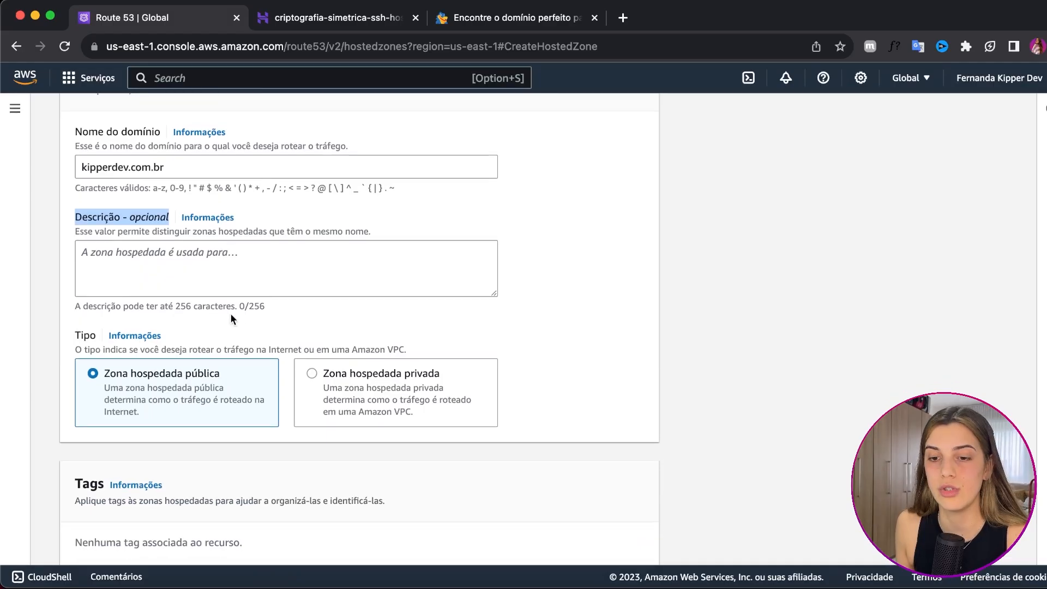
scroll(273, 344, "down", 3)
left_click(584, 539)
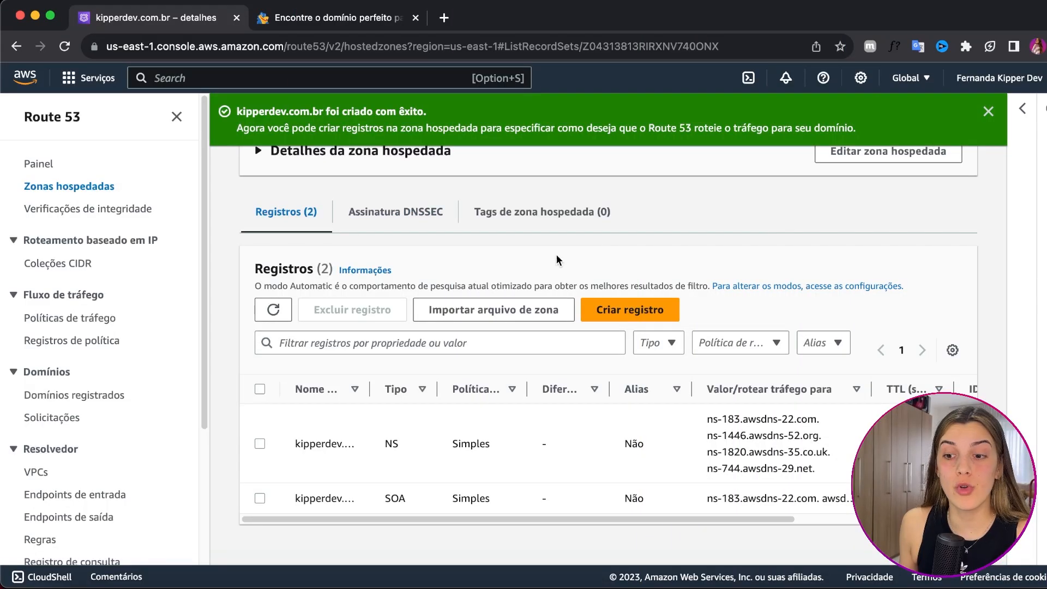
- Highlight the four name server values of the NS record in the kipperdev.com.br hosted zone
scroll(555, 256, "up", 3)
scroll(552, 259, "down", 3)
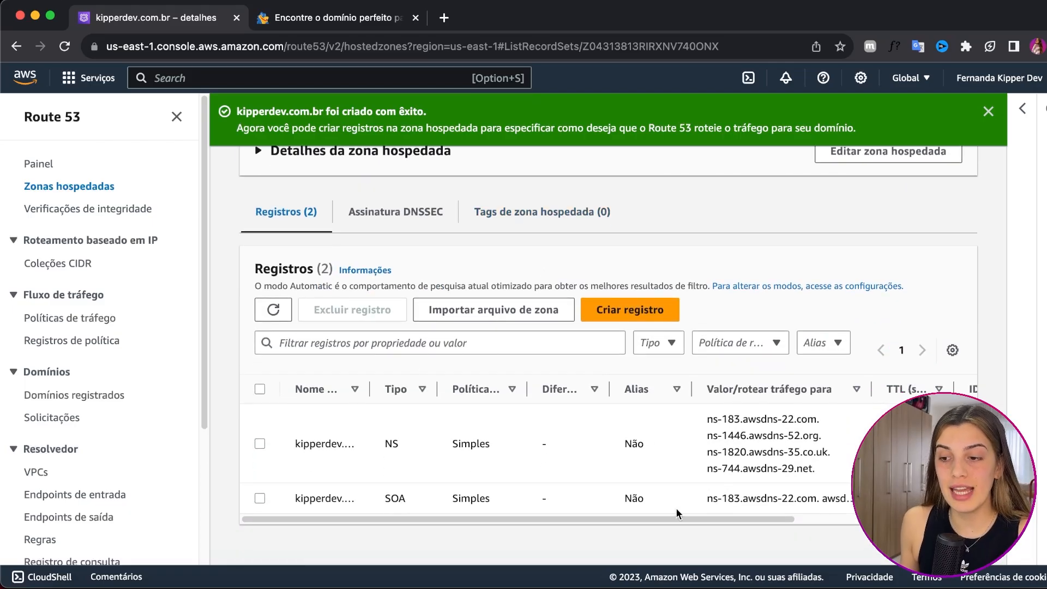
left_click_drag(676, 519, 800, 516)
left_click_drag(548, 419, 670, 473)
scroll(502, 508, "left", 4)
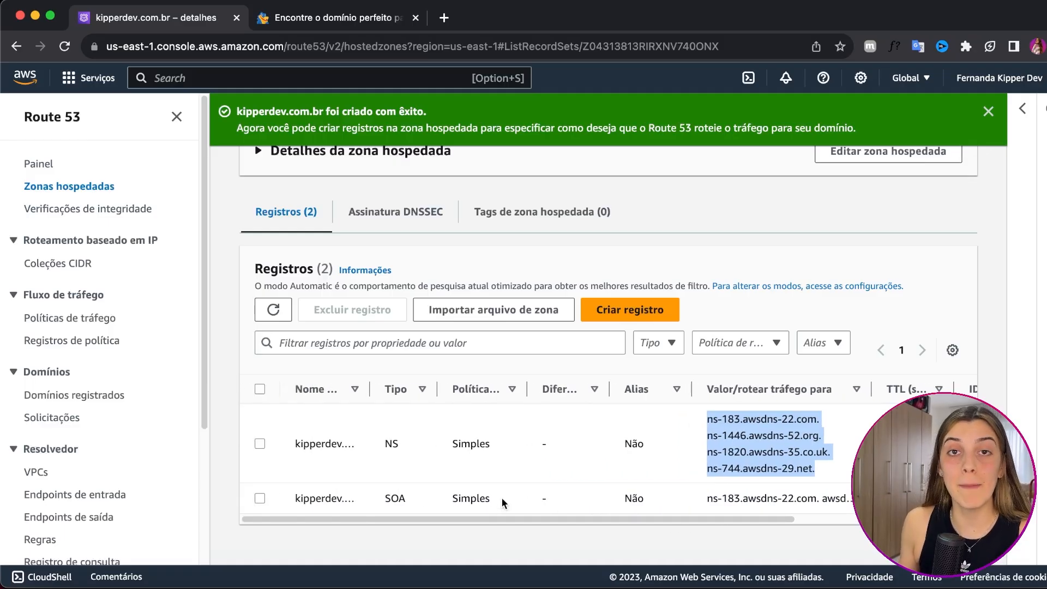
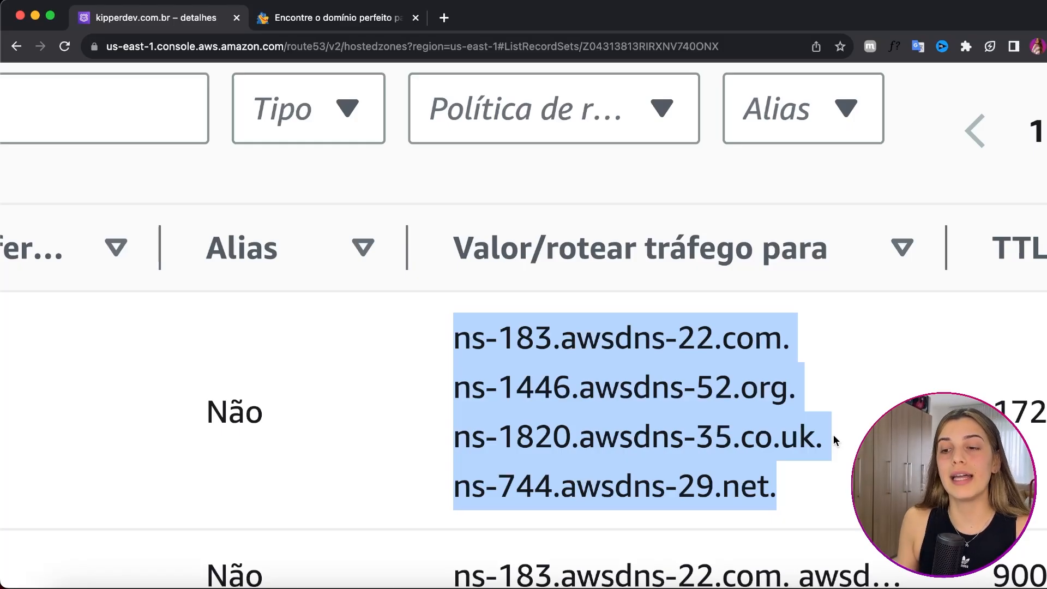
- Examine the NS record's name servers up close, highlighting the first one, ns-183.awsdns-22.com
scroll(834, 434, "down", 1)
scroll(764, 434, "right", 3)
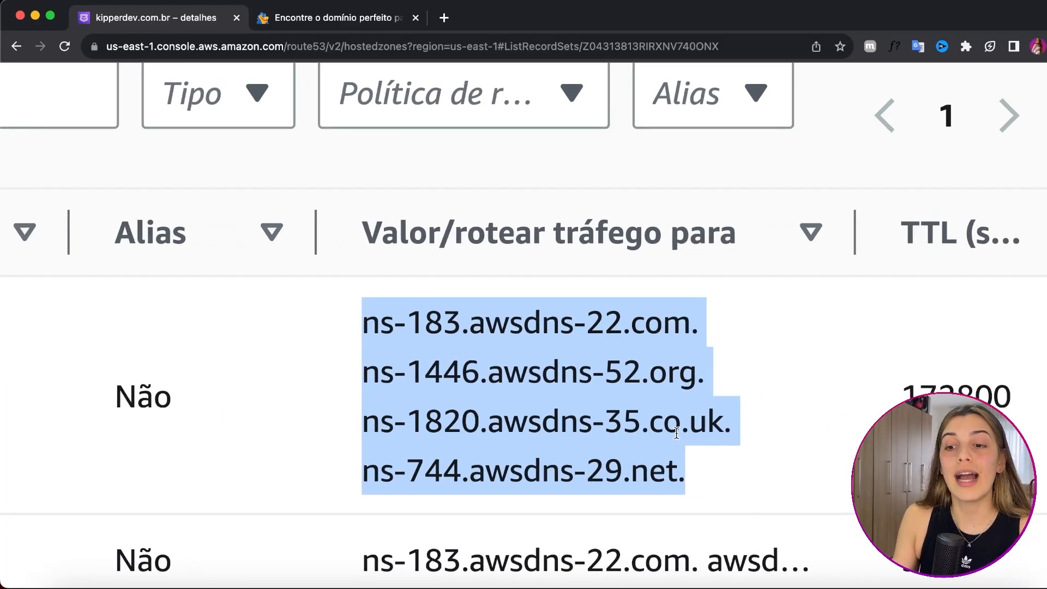
scroll(676, 433, "down", 1)
triple_click(365, 261)
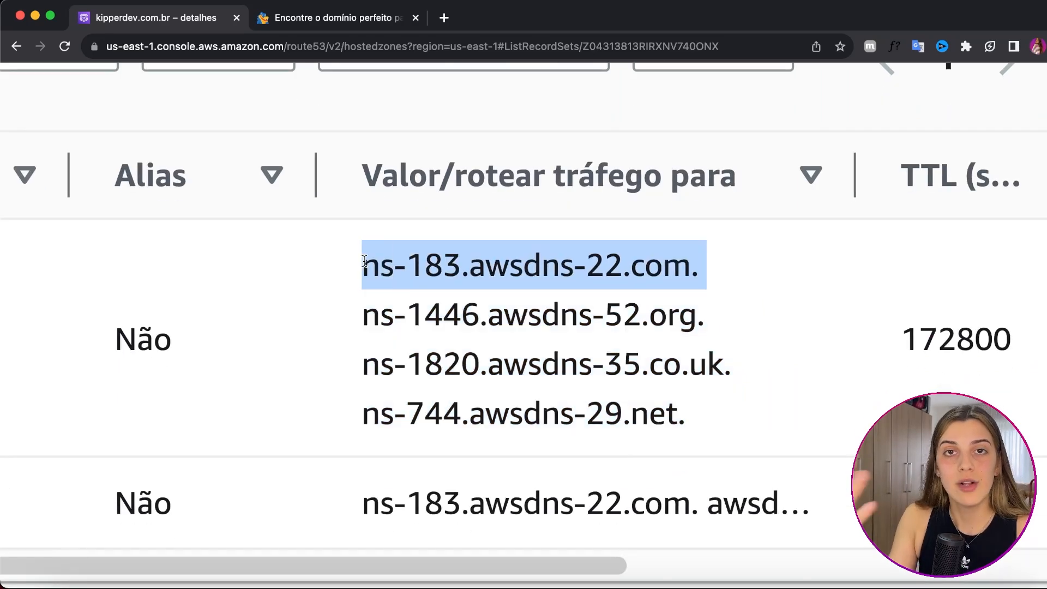
scroll(365, 261, "right", 1)
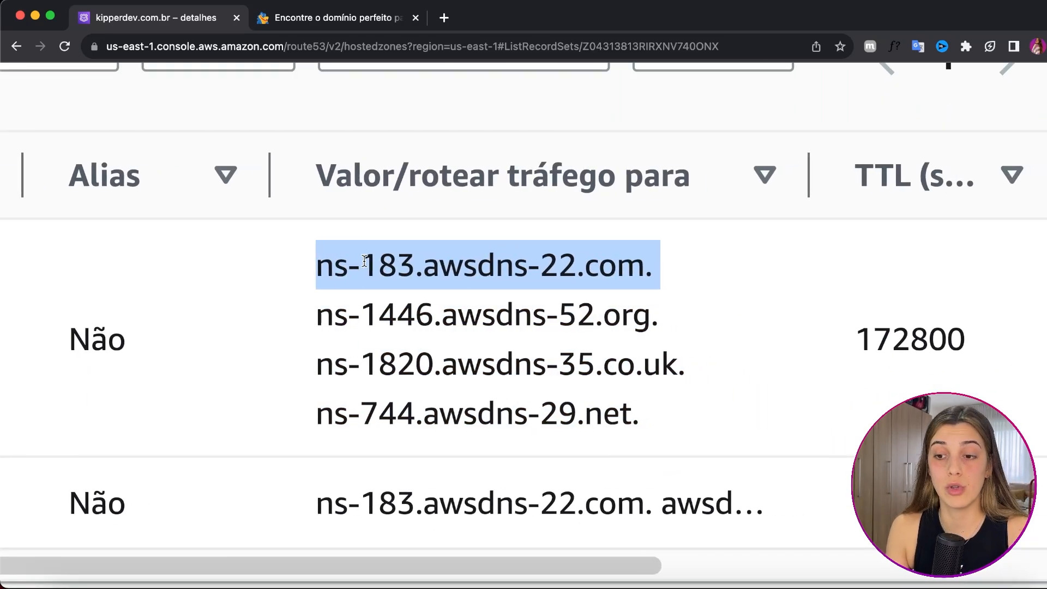
scroll(707, 418, "down", 4)
scroll(707, 419, "up", 1)
scroll(706, 419, "down", 5)
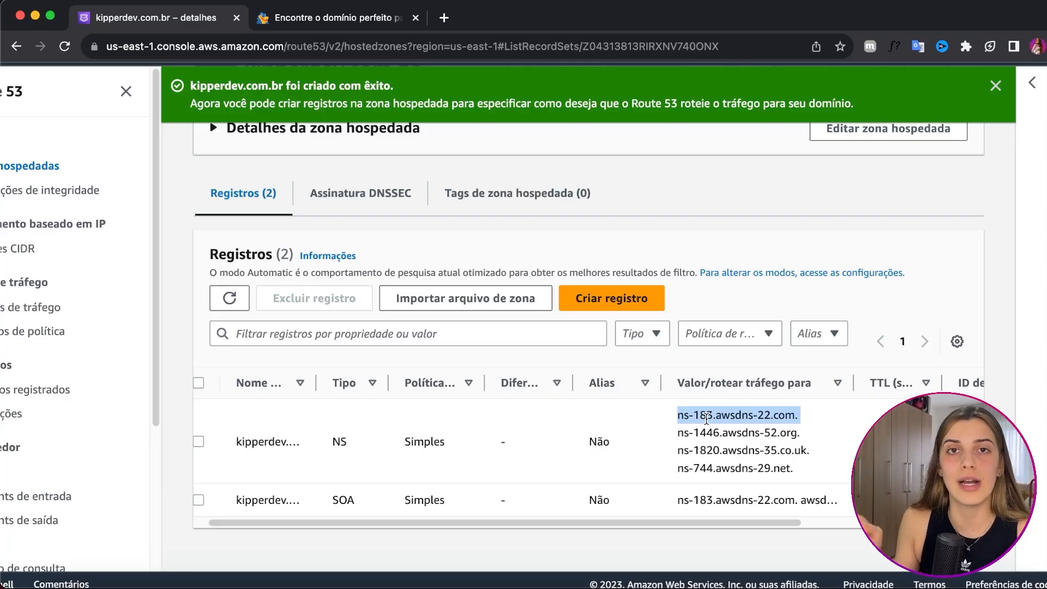
scroll(707, 419, "right", 1)
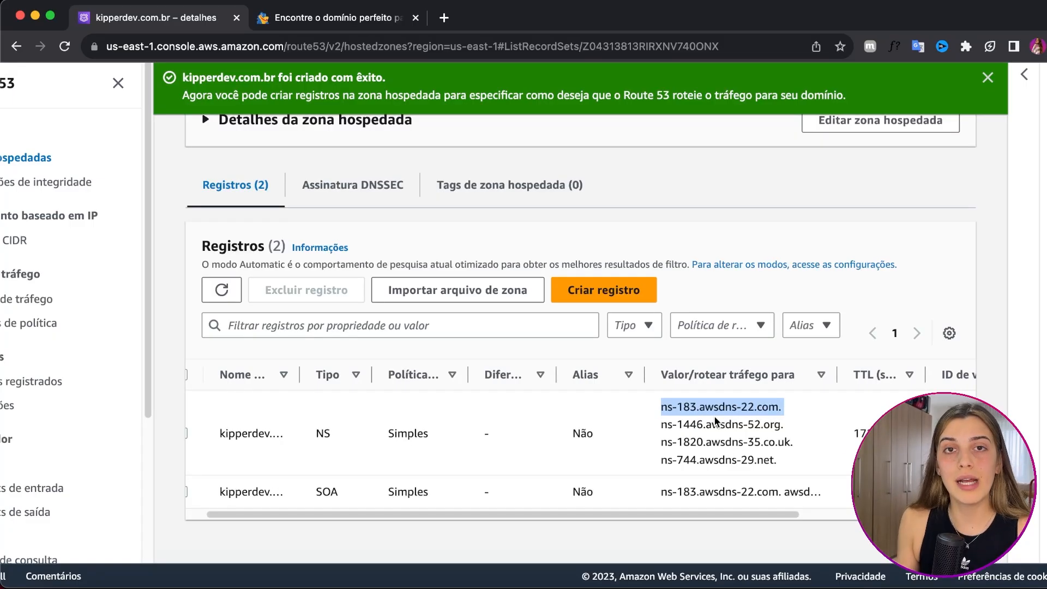
scroll(715, 421, "up", 3)
scroll(716, 422, "down", 4)
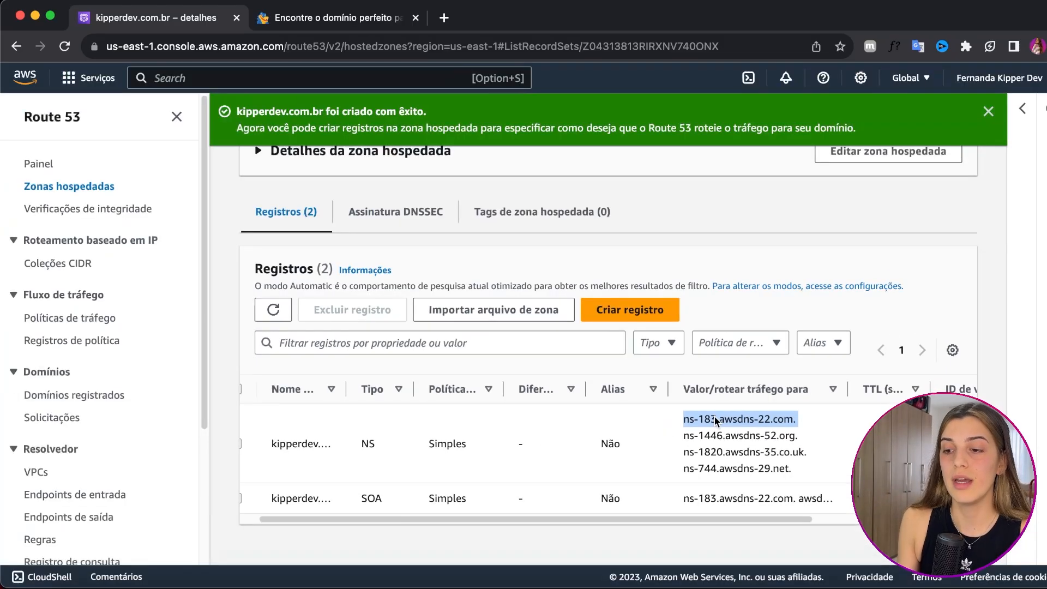
left_click(705, 448)
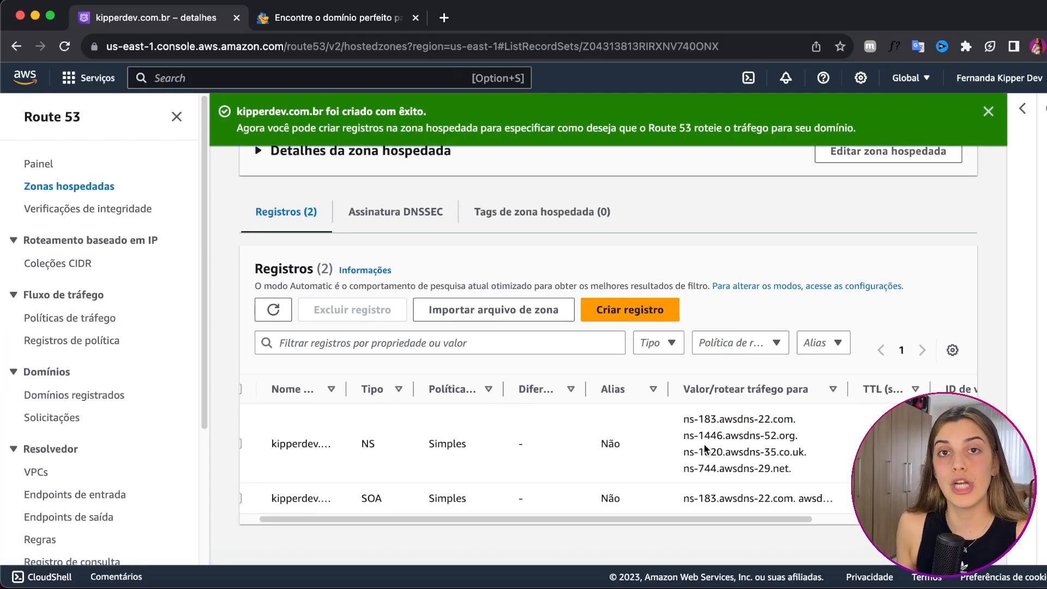
- Start creating a record in the kipperdev.com.br hosted zone and review the available routing policies
scroll(704, 444, "up", 4)
scroll(703, 443, "down", 4)
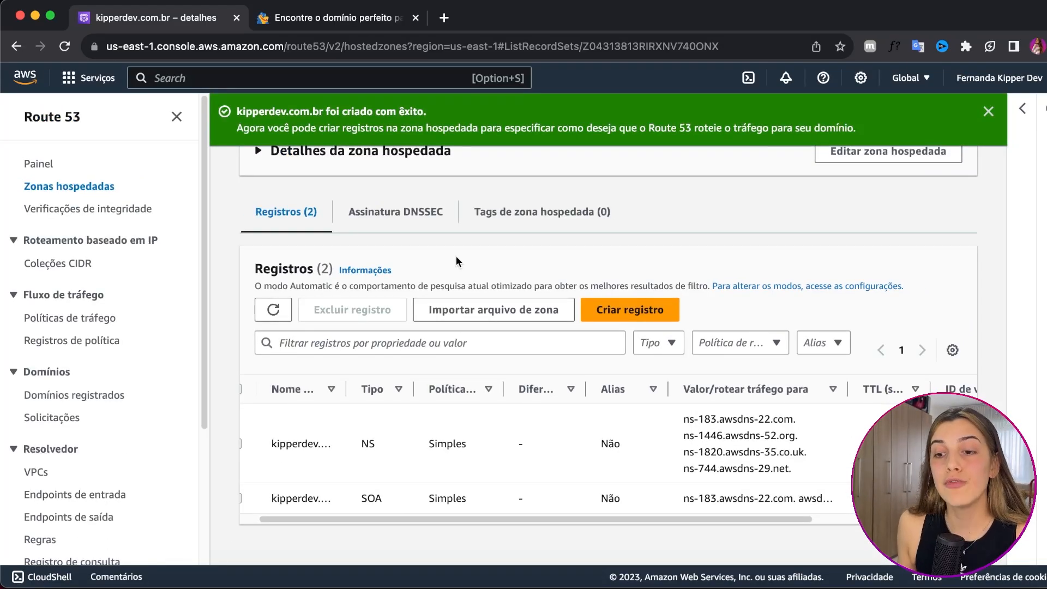
scroll(456, 260, "up", 2)
scroll(429, 213, "up", 3)
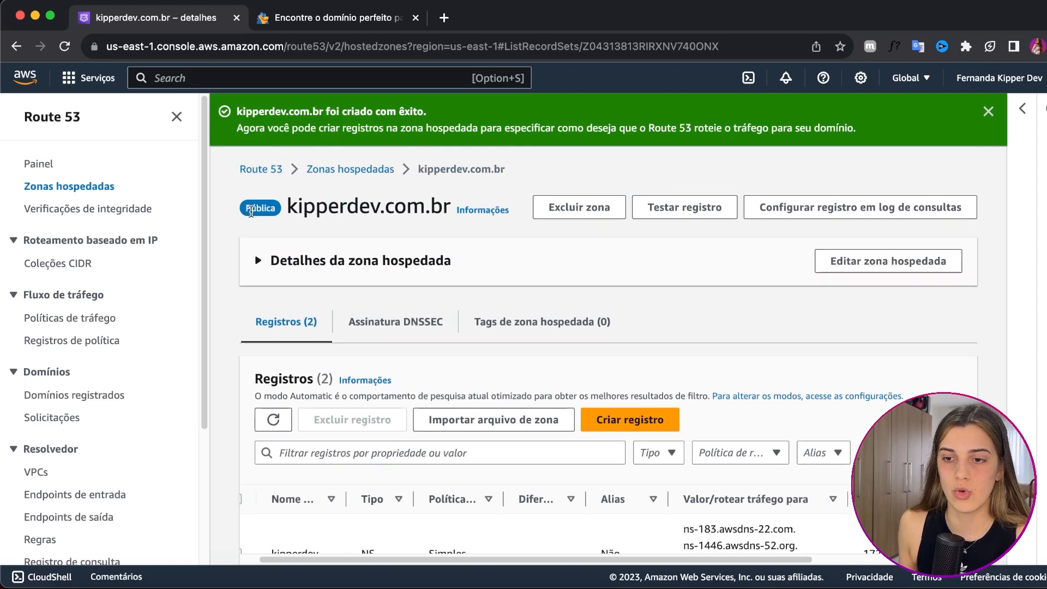
scroll(458, 224, "down", 5)
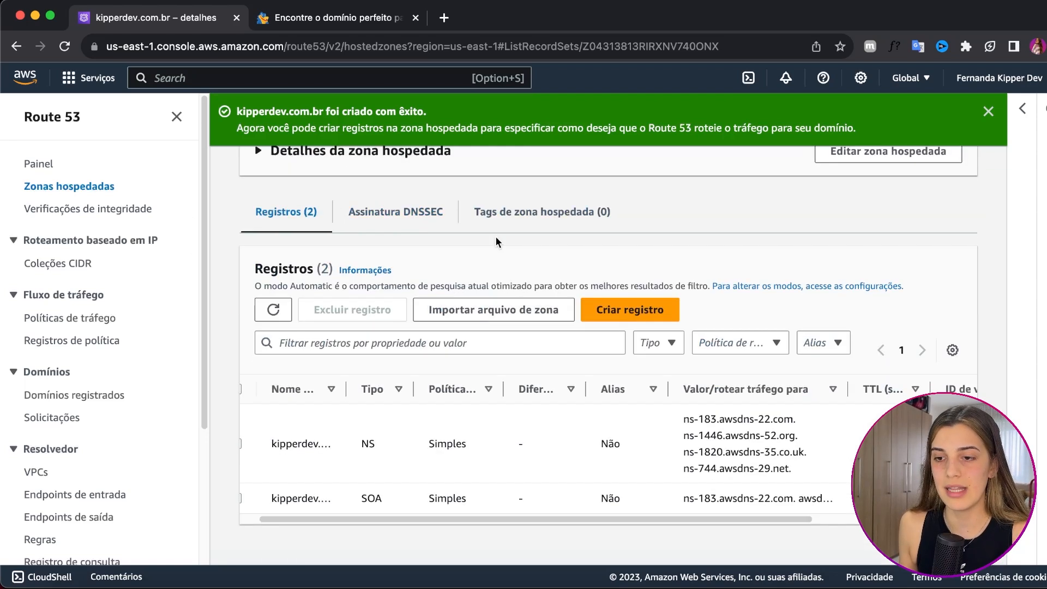
left_click(622, 315)
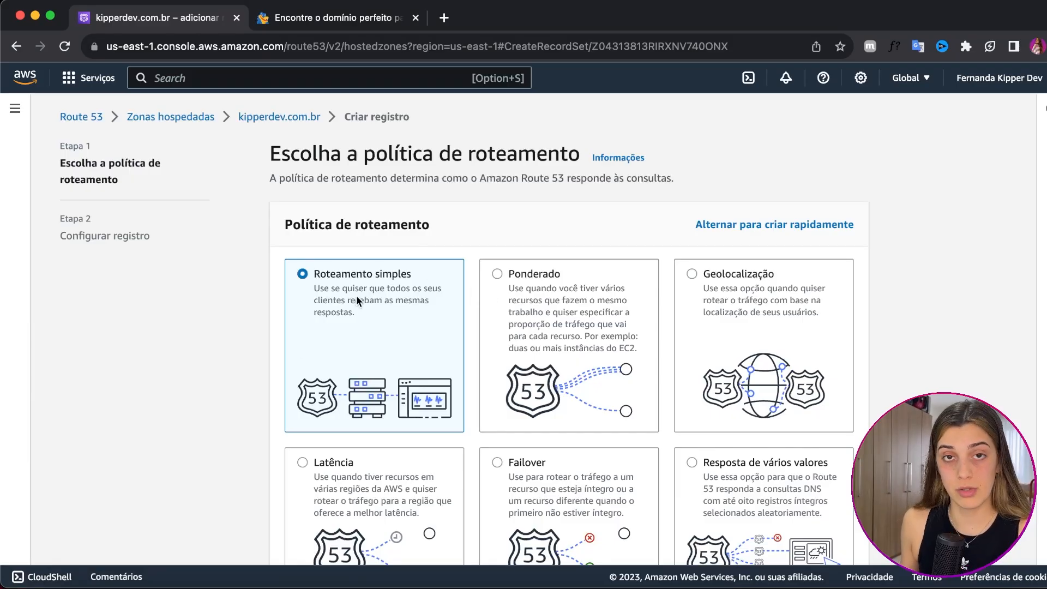
scroll(356, 295, "down", 3)
scroll(451, 265, "up", 3)
scroll(374, 290, "down", 5)
scroll(375, 289, "up", 5)
left_click(758, 224)
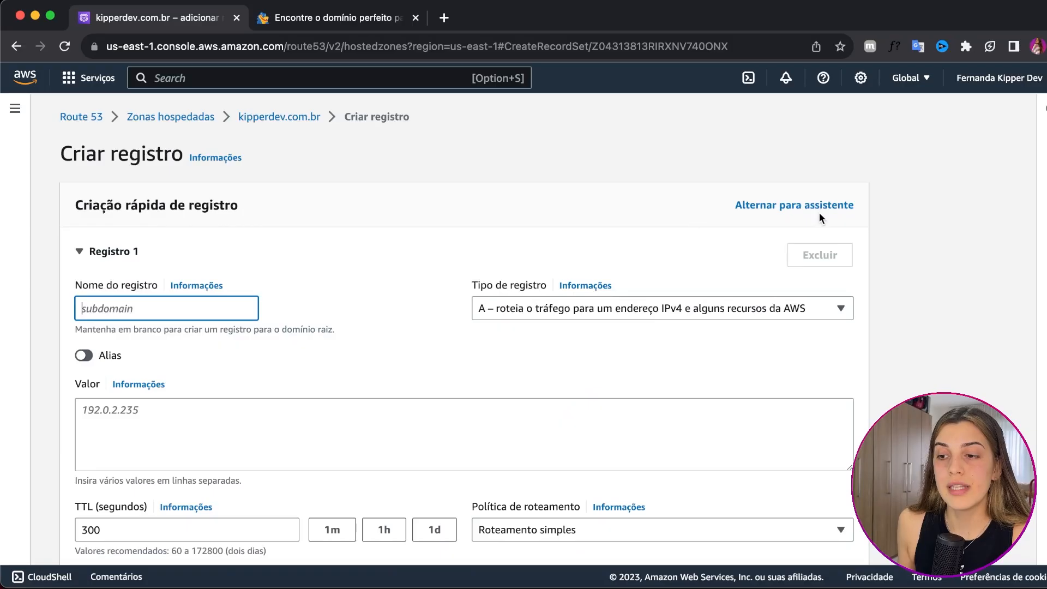
scroll(815, 206, "up", 3)
scroll(815, 207, "down", 3)
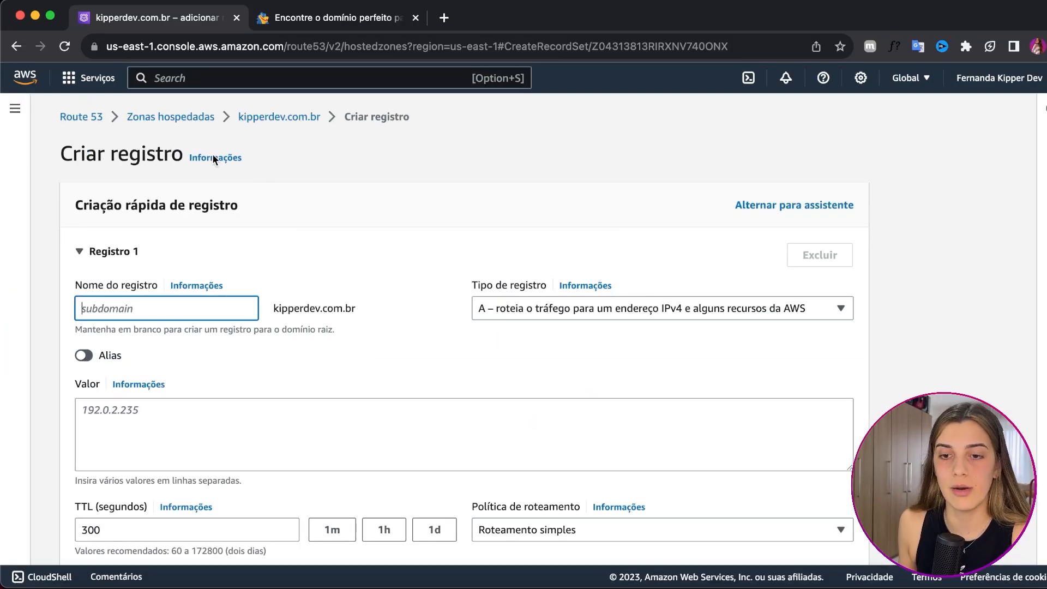
scroll(267, 276, "down", 3)
scroll(313, 320, "up", 4)
scroll(397, 277, "down", 1)
scroll(382, 271, "up", 1)
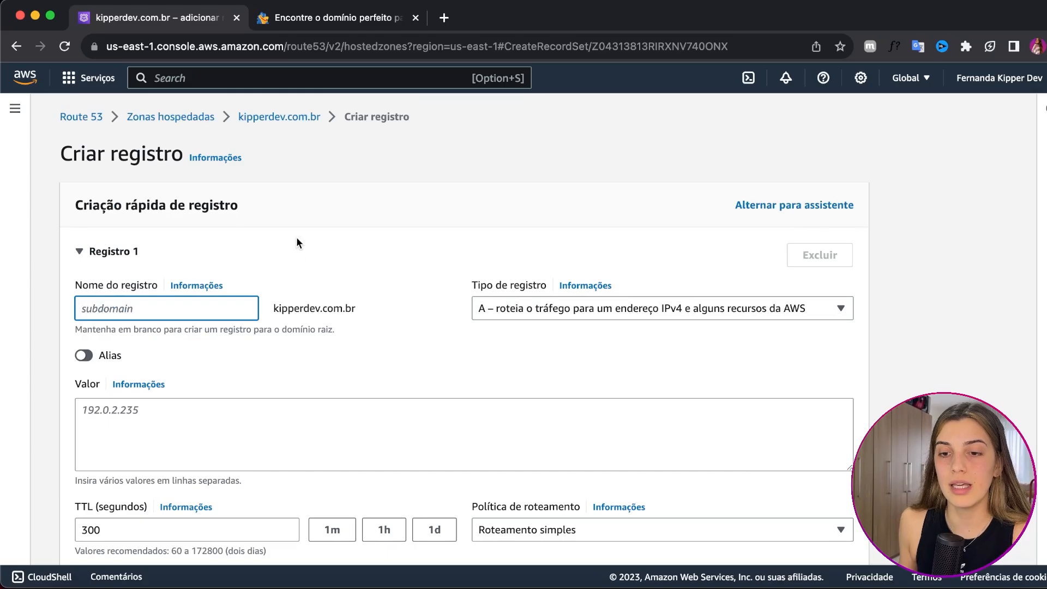
left_click(796, 207)
- Proceed with the simple routing policy for the new record and start defining a simple record
scroll(486, 263, "down", 5)
scroll(490, 259, "up", 5)
scroll(495, 255, "down", 5)
scroll(226, 250, "up", 5)
scroll(359, 275, "down", 5)
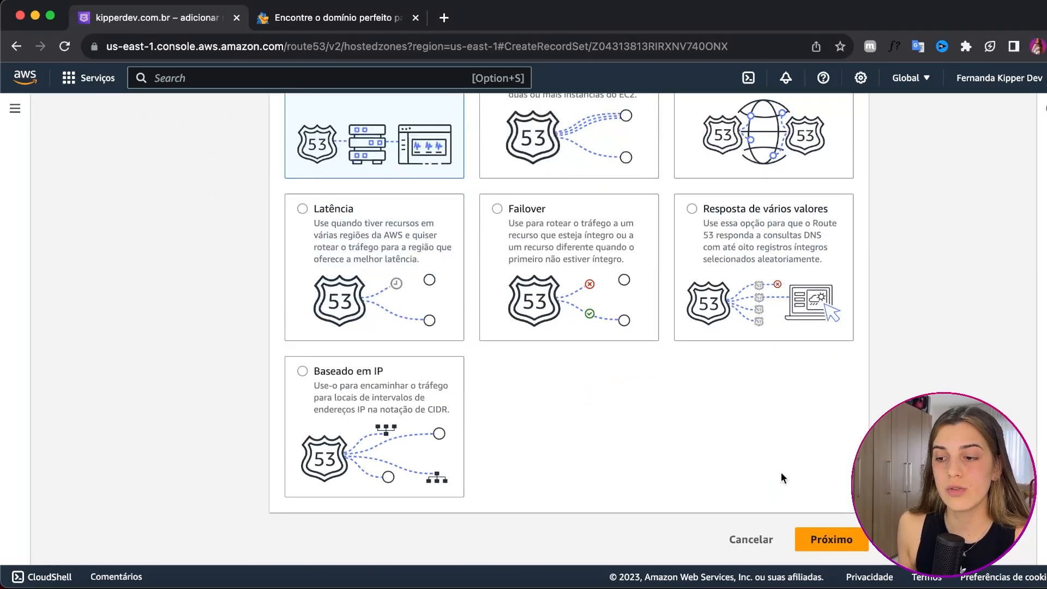
left_click(818, 538)
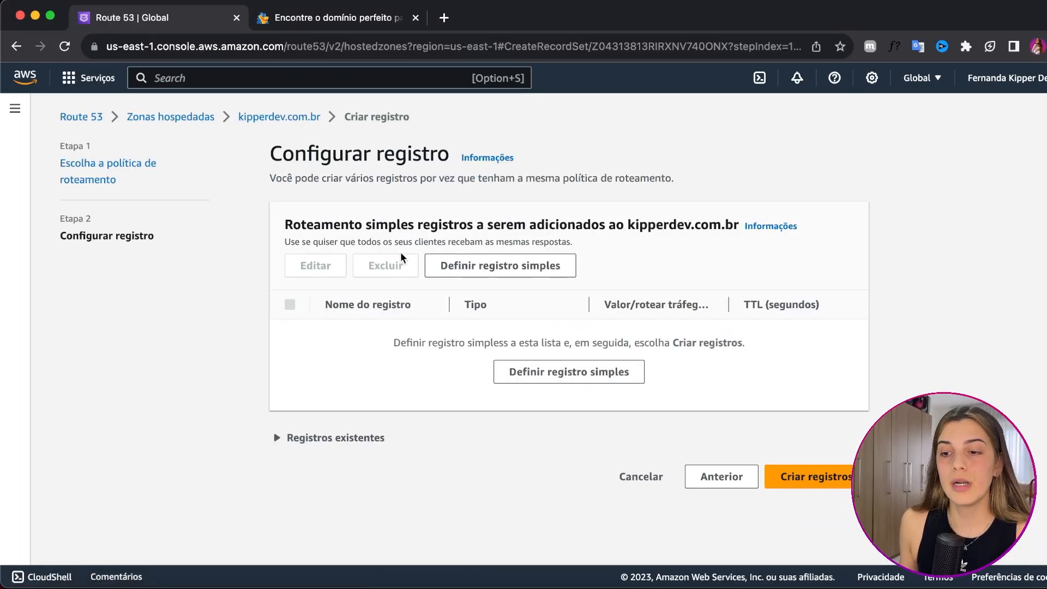
left_click(568, 380)
- Set the record name to the subdomain api under kipperdev.com.br
left_click(375, 203)
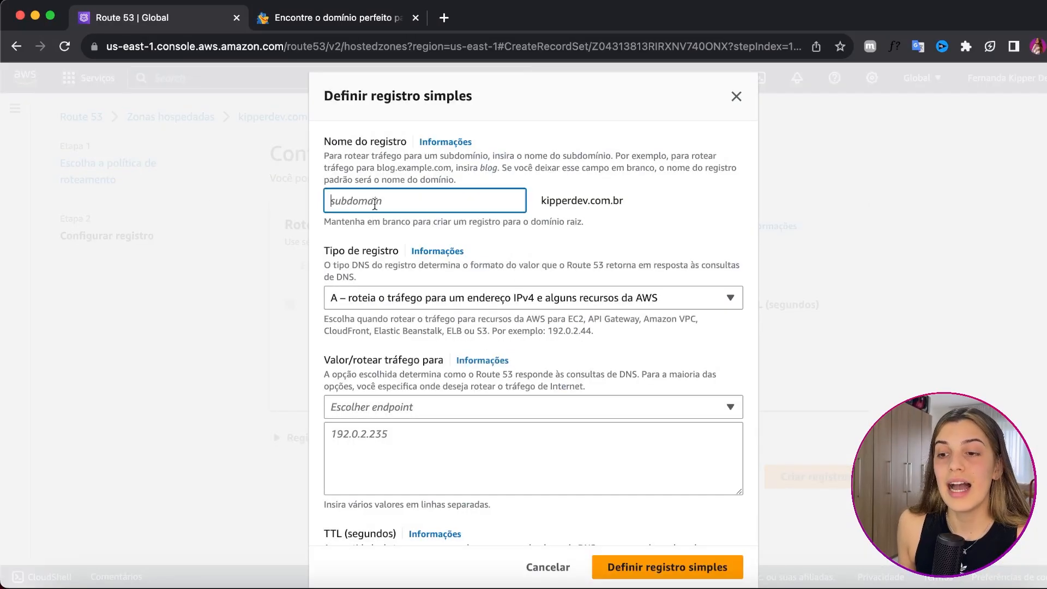
scroll(447, 218, "up", 5)
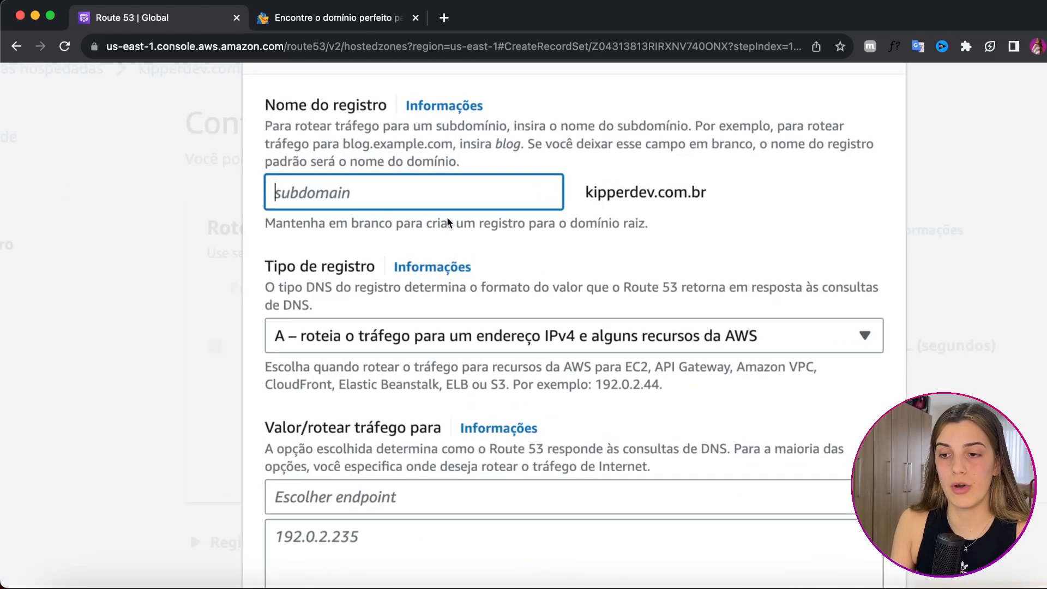
scroll(447, 219, "up", 1)
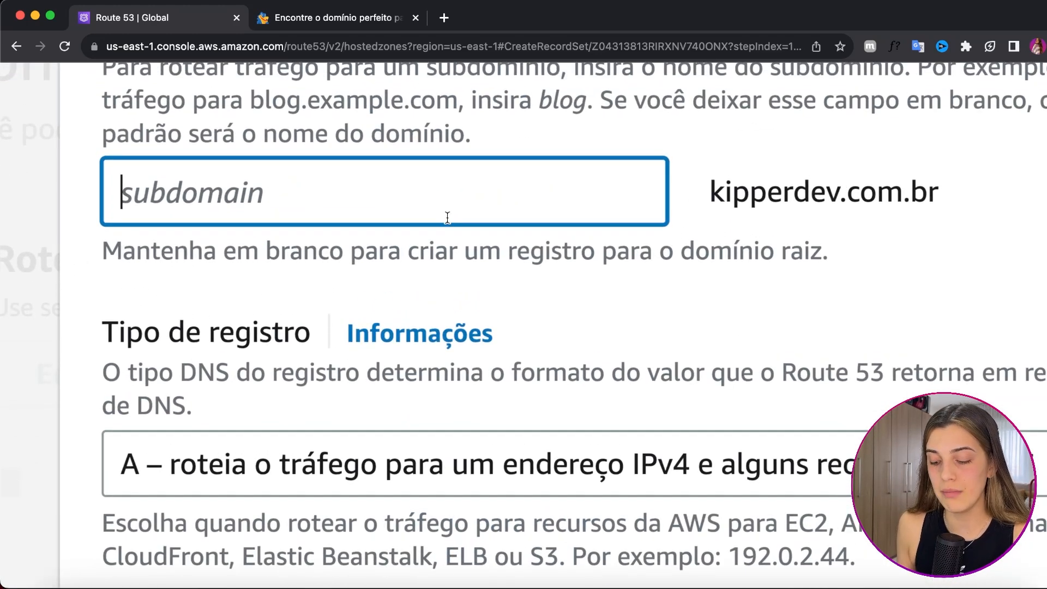
type("api")
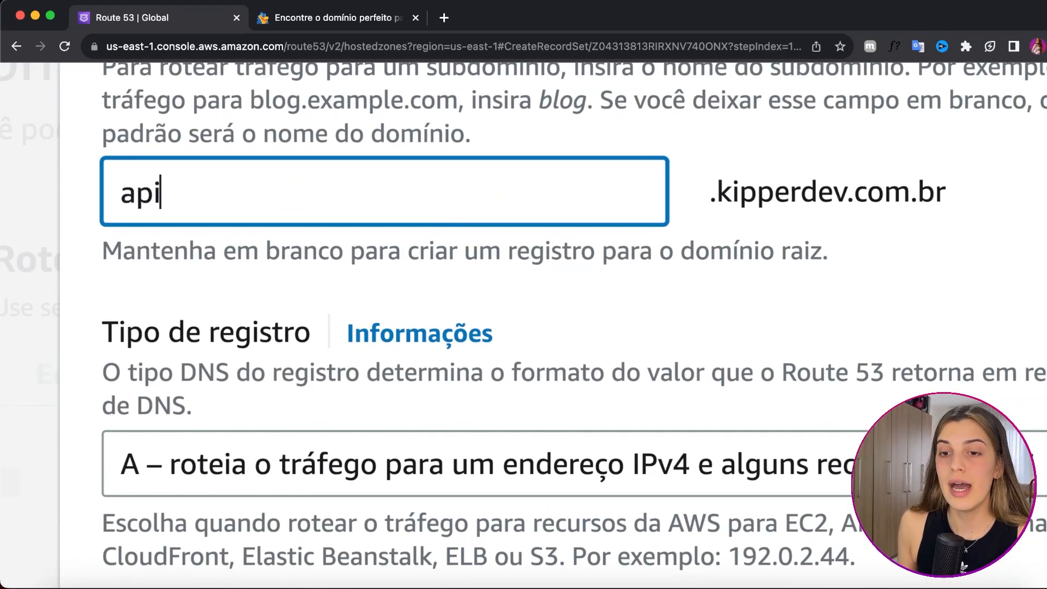
scroll(838, 201, "down", 5)
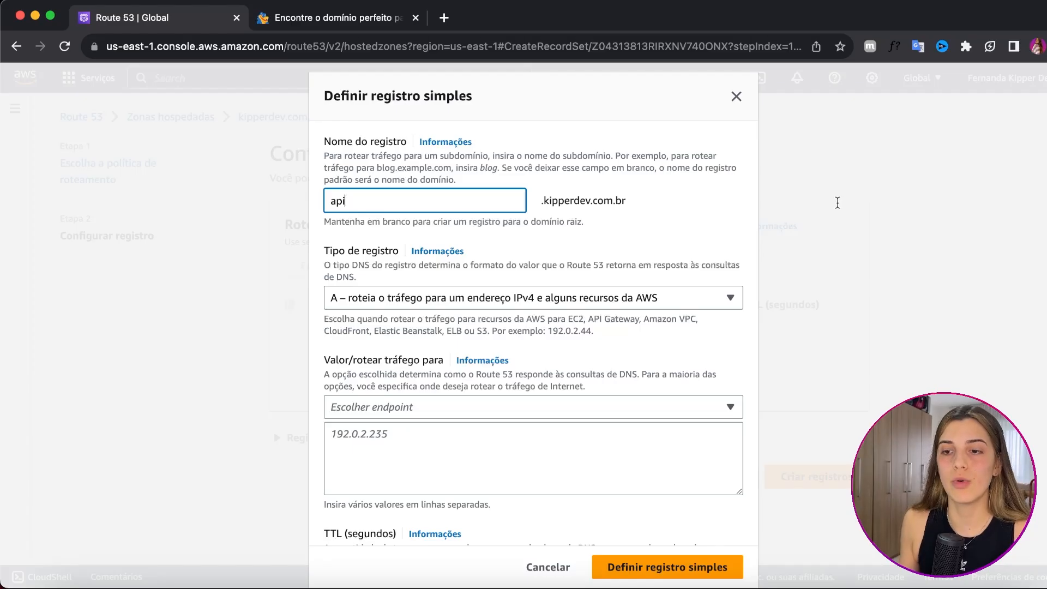
key("super+equal")
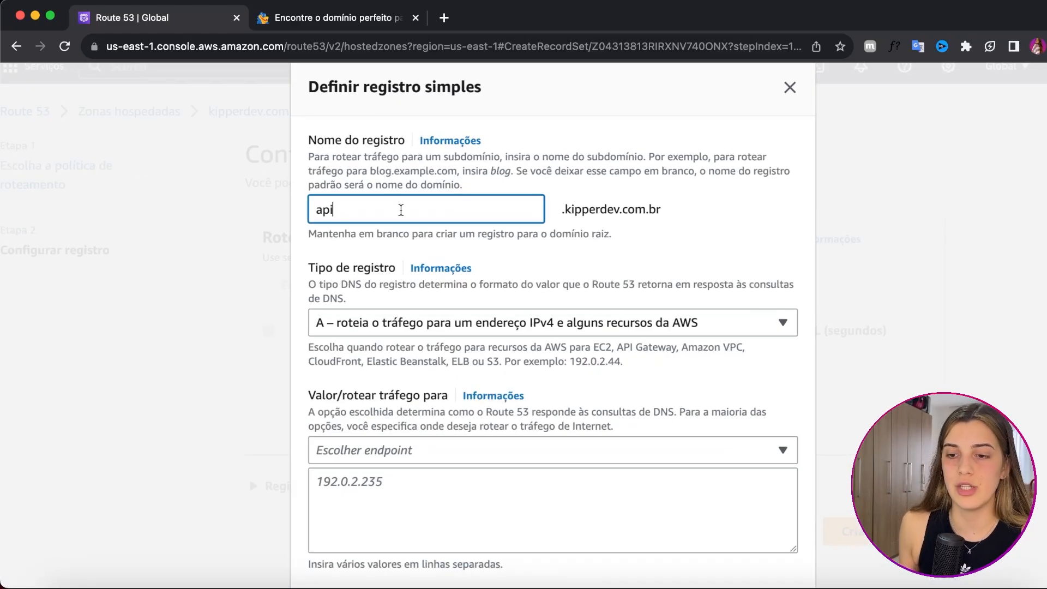
key("super+minus")
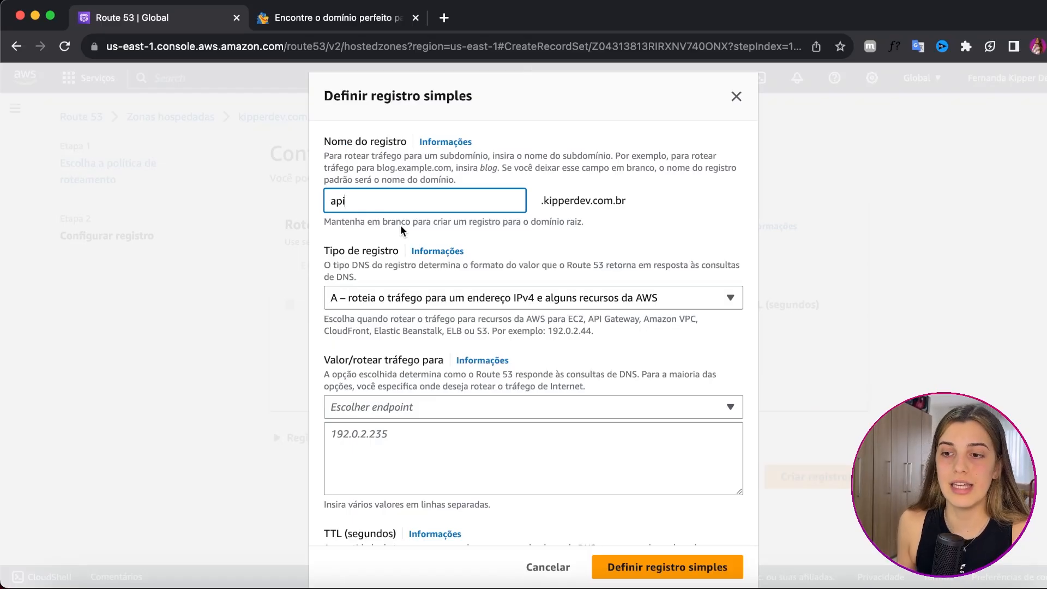
key("BackSpace")
key("BackSpace")
key("BackSpace")
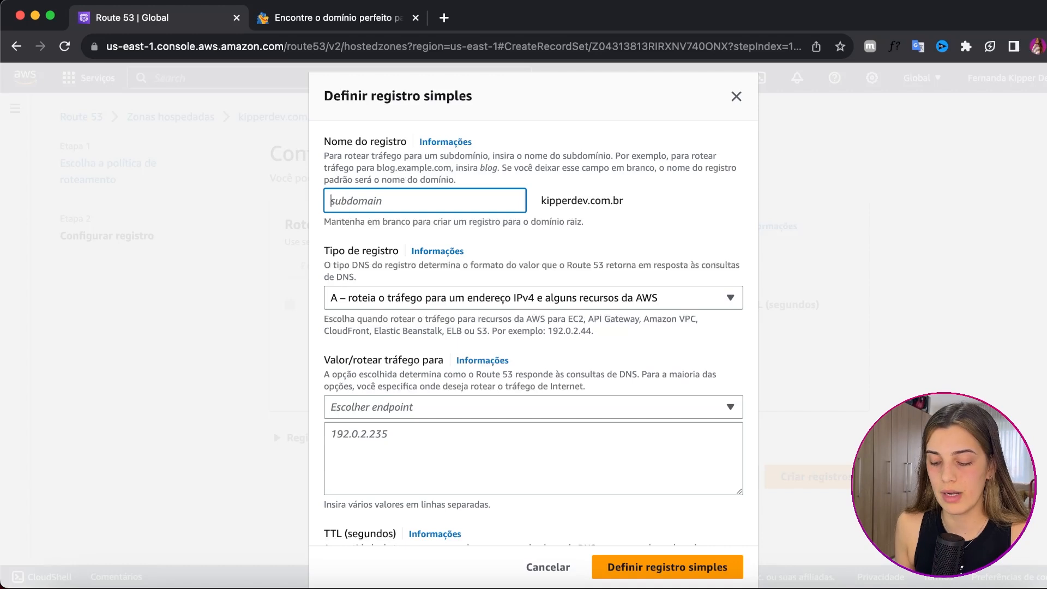
type("api")
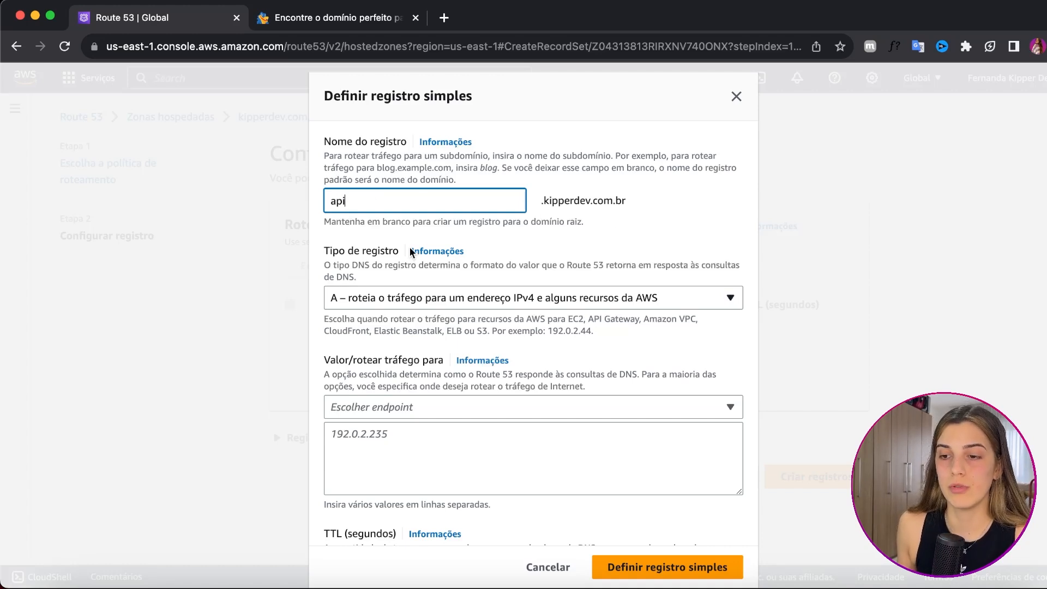
- Examine the record type option A, which routes traffic to an IPv4 address and some AWS resources
key("super+plus")
key("super+plus")
key("super+plus")
key("super+plus")
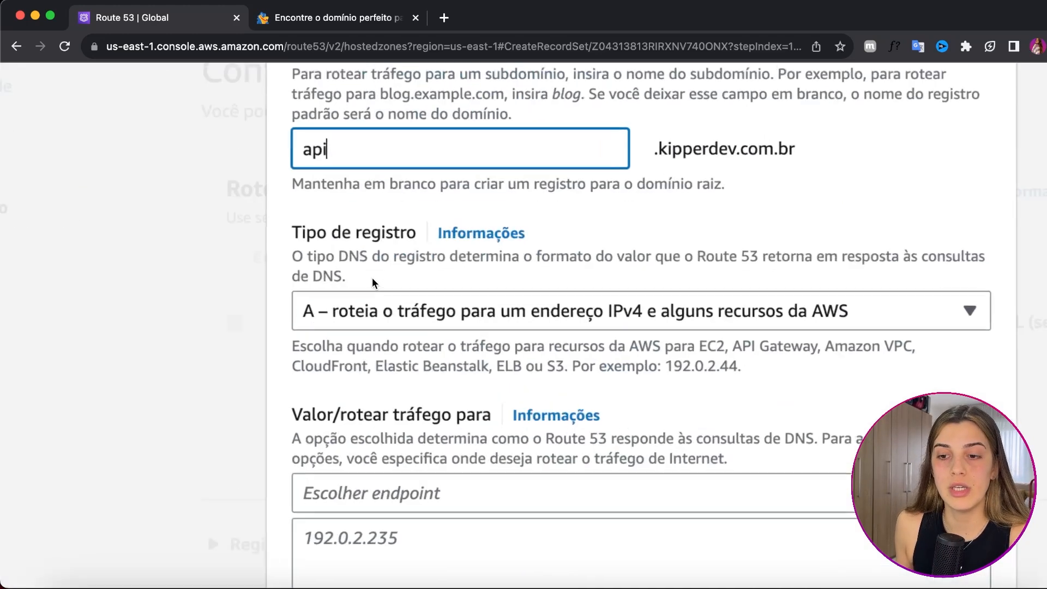
scroll(343, 322, "right", 4)
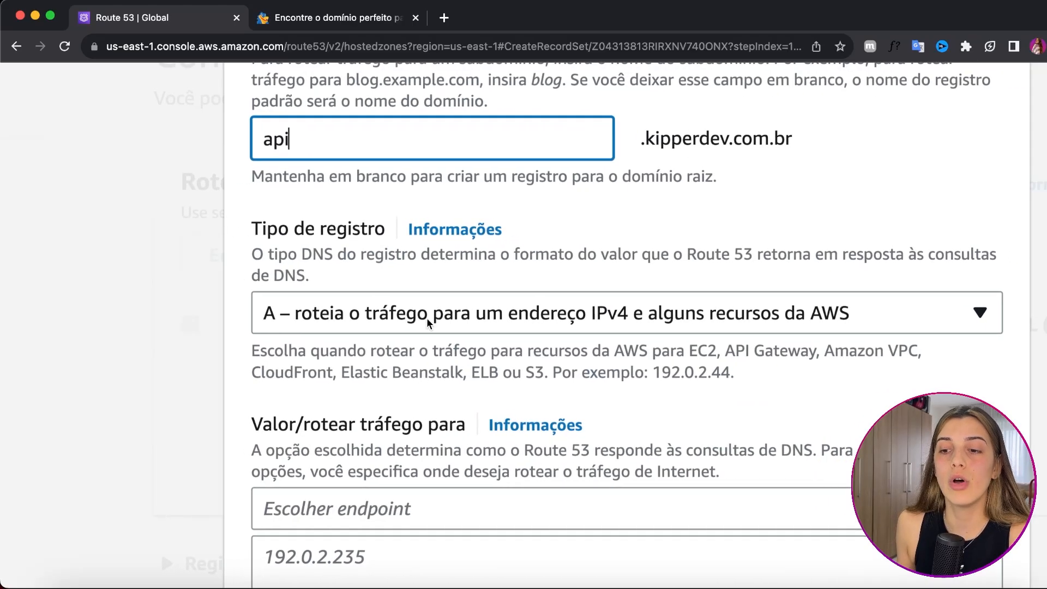
scroll(573, 331, "right", 5)
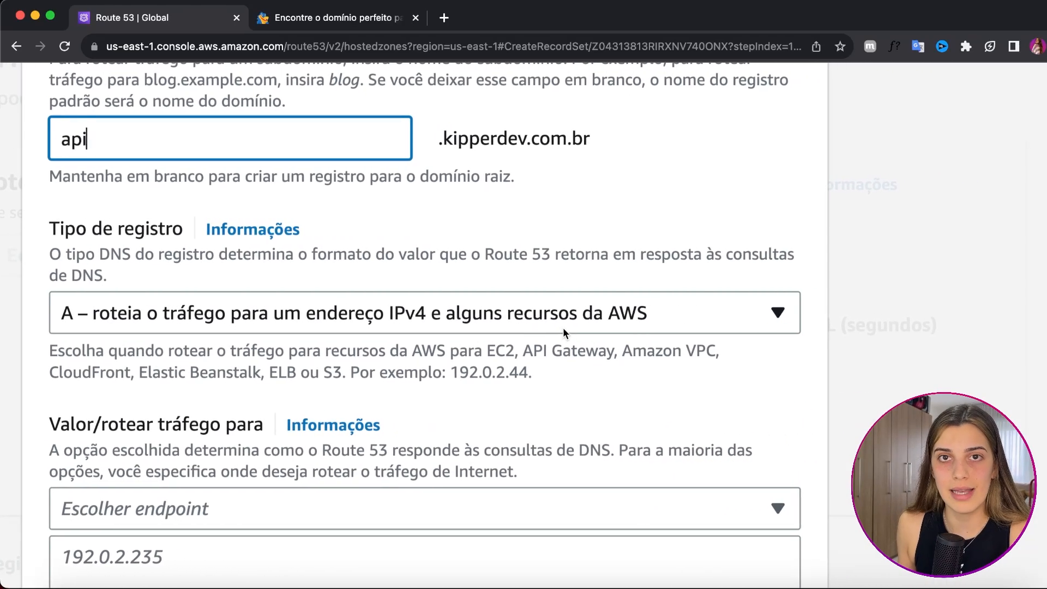
scroll(563, 327, "left", 5)
scroll(563, 334, "left", 1)
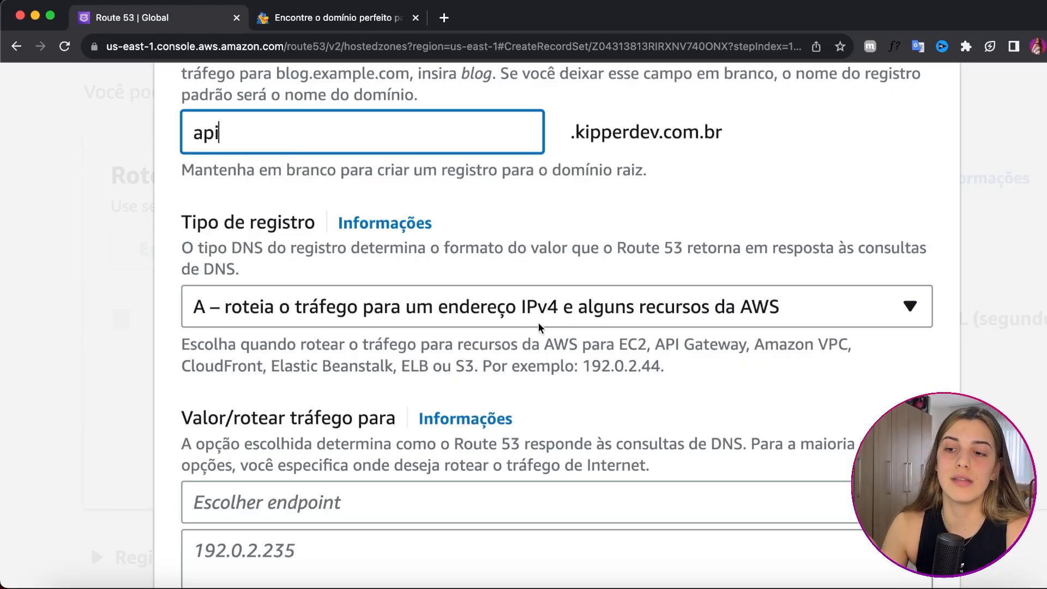
scroll(539, 328, "down", 2)
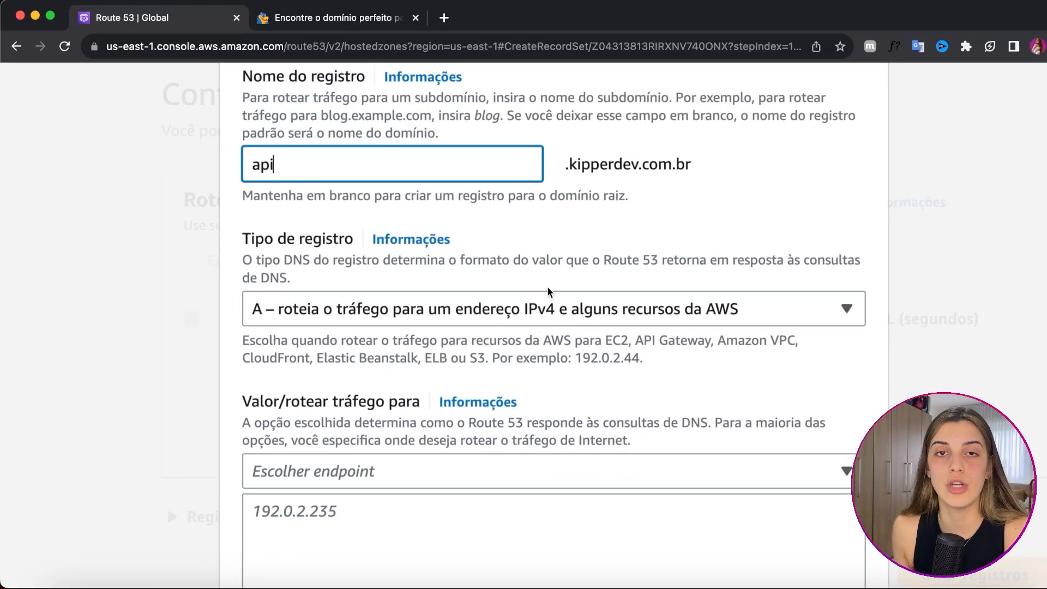
key("super+minus")
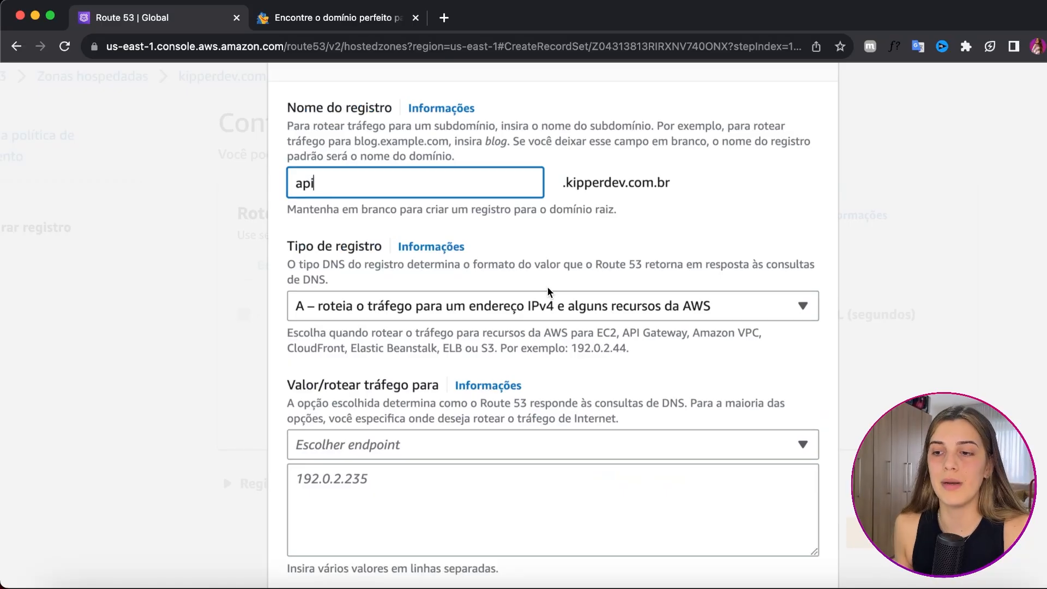
- Route the record's traffic to an IP address endpoint with the value 3.93.24.220, without a leading @
left_click(431, 446)
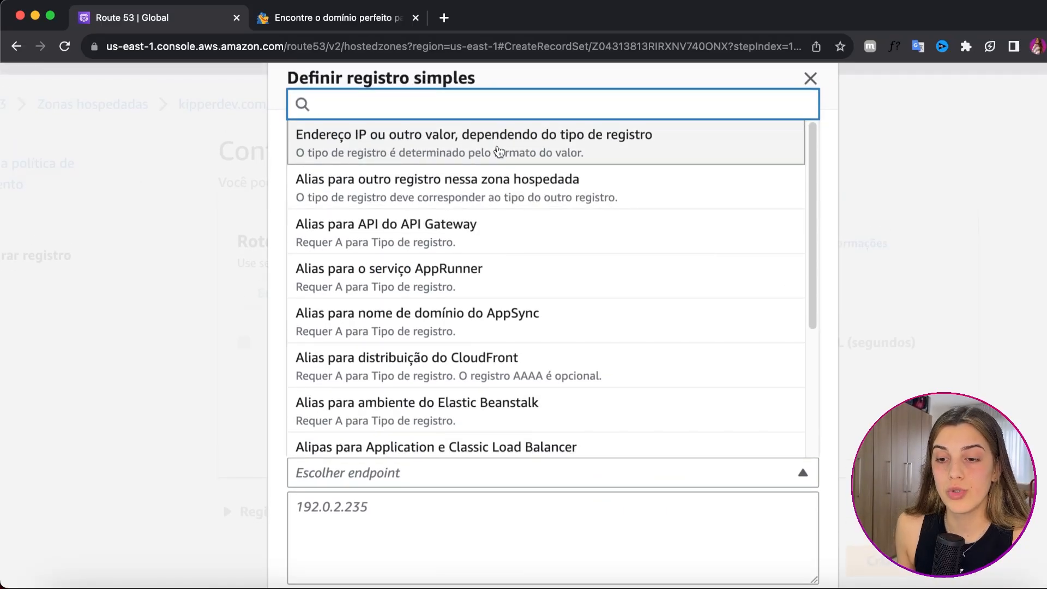
left_click(499, 152)
scroll(423, 393, "down", 3)
left_click(421, 415)
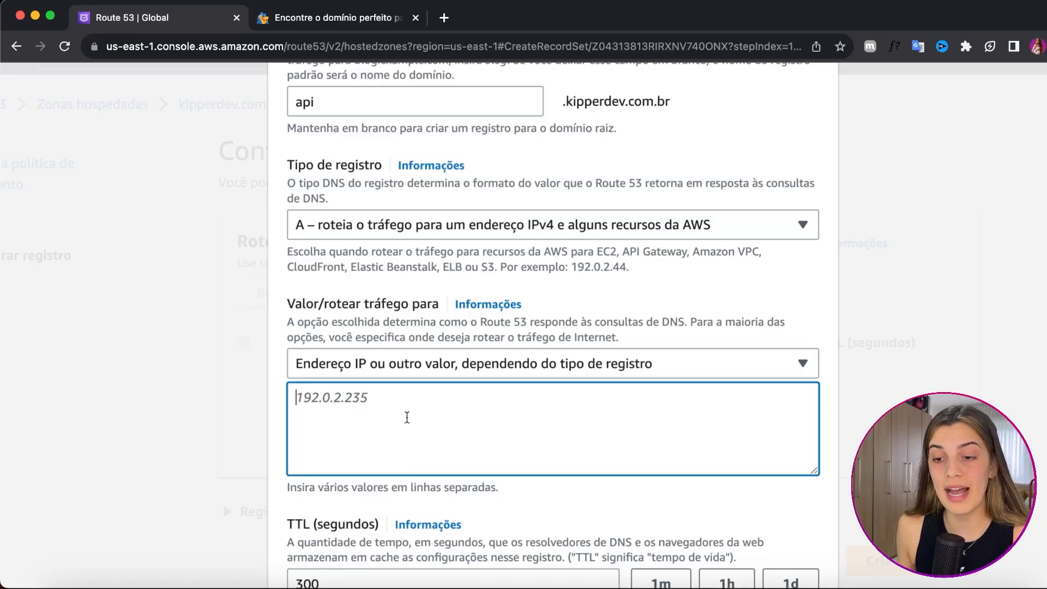
key("super+v")
left_click(303, 399)
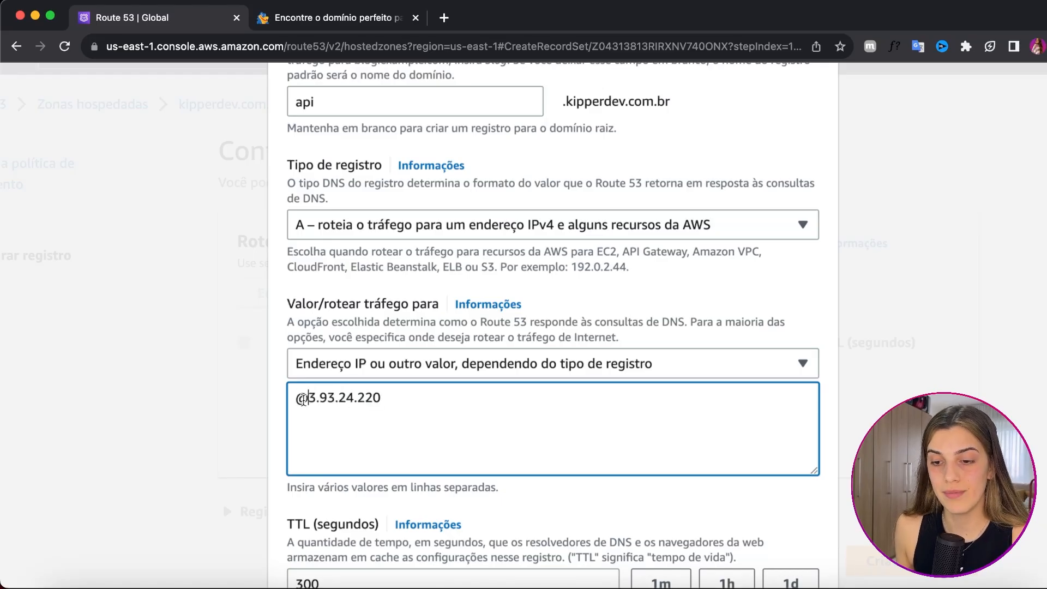
key("BackSpace")
left_click(430, 395)
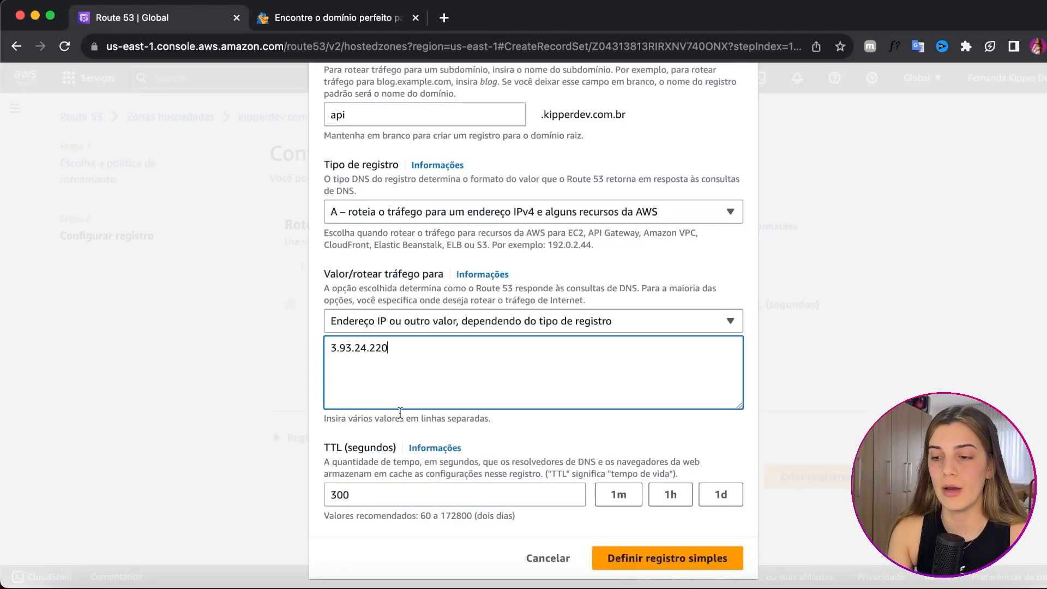
- Define the simple record with the TTL kept at 300, create it in the hosted zone and highlight its row
scroll(401, 413, "up", 3)
scroll(400, 414, "down", 3)
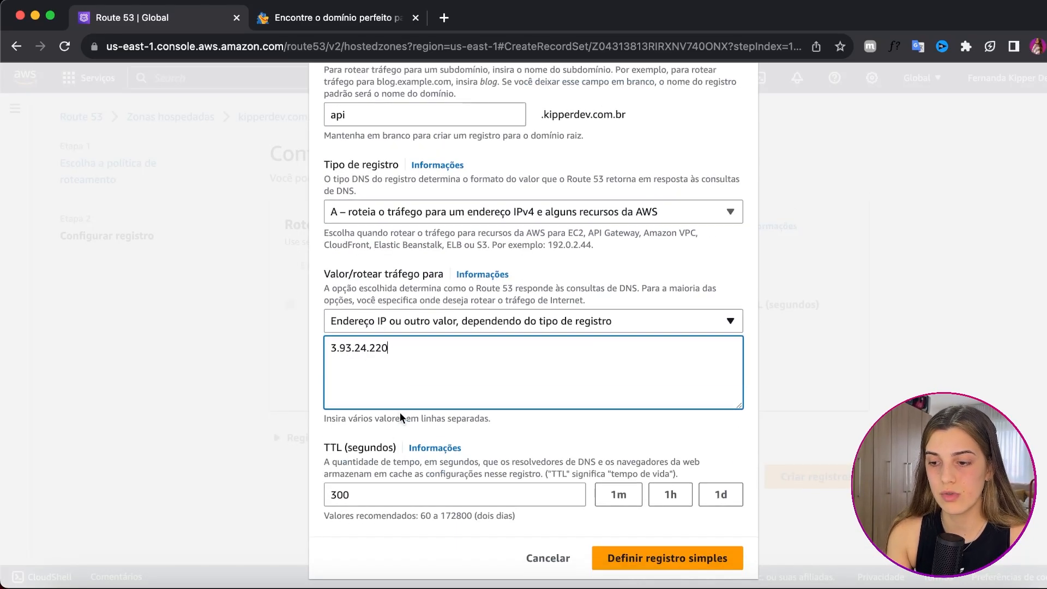
left_click(627, 557)
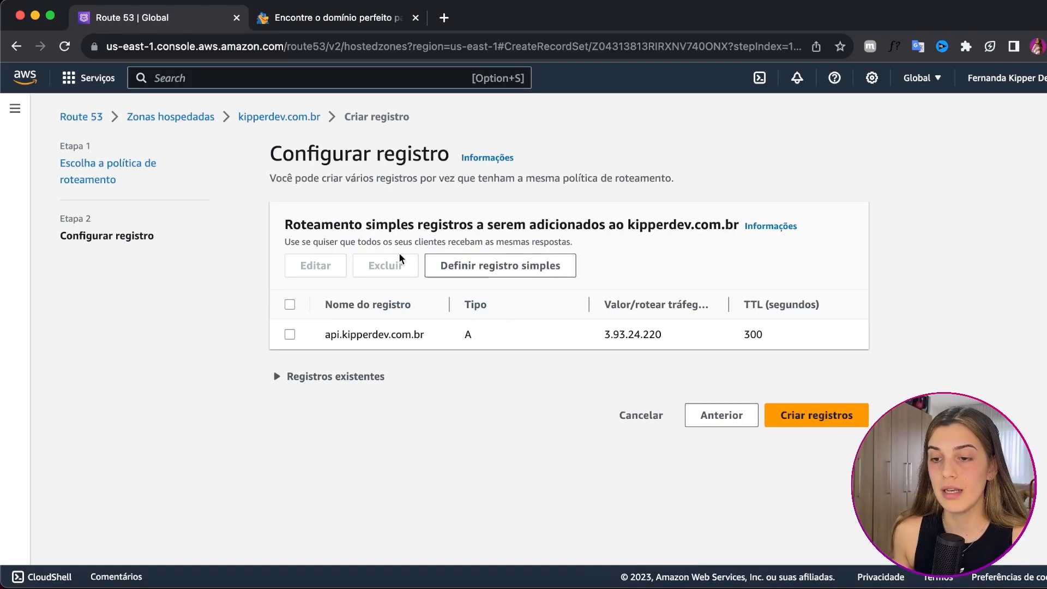
left_click(830, 429)
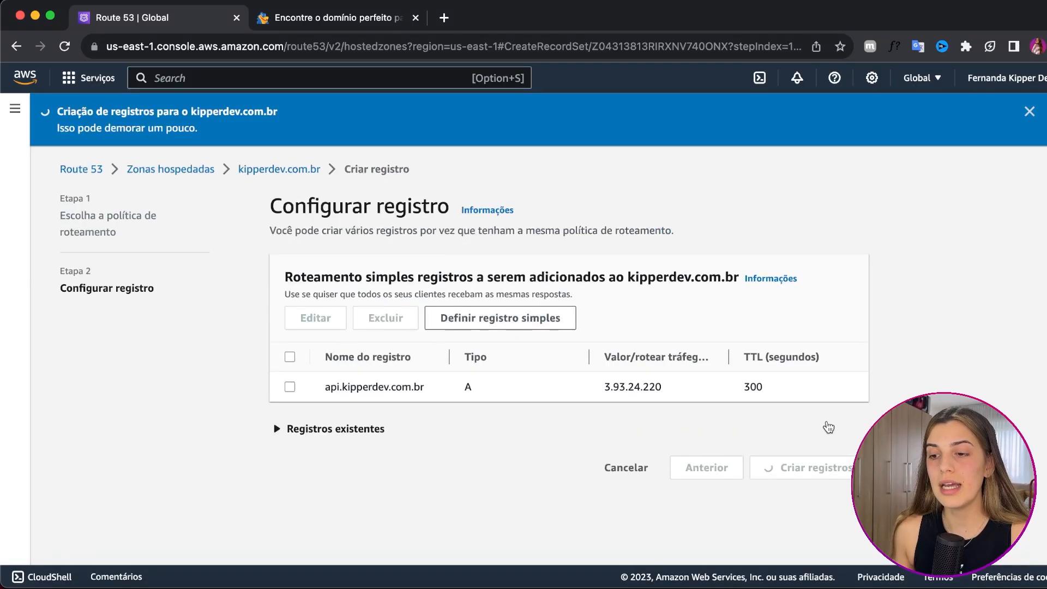
scroll(540, 346, "down", 5)
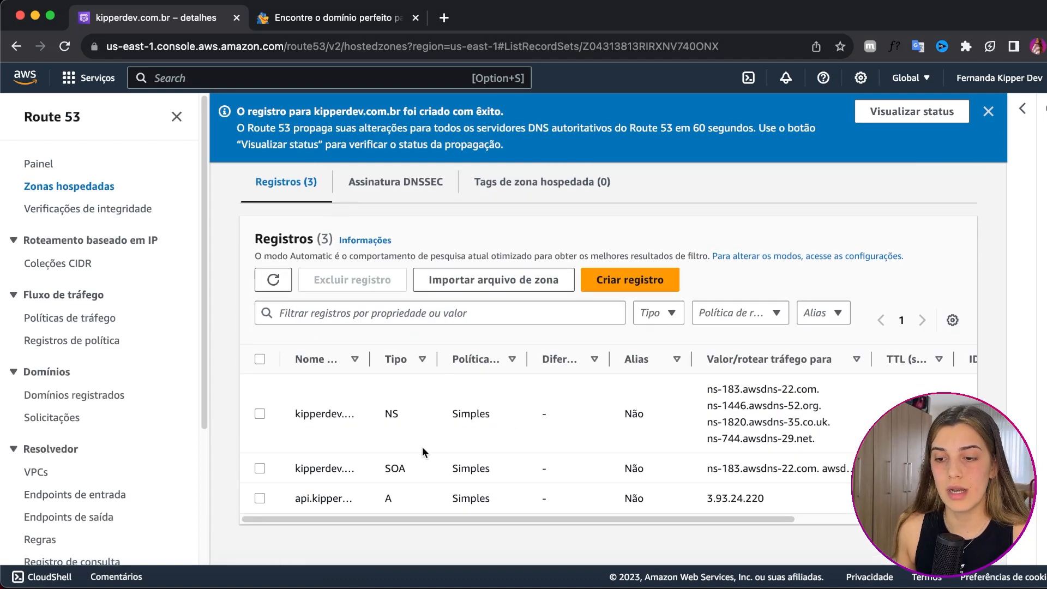
left_click_drag(292, 498, 921, 520)
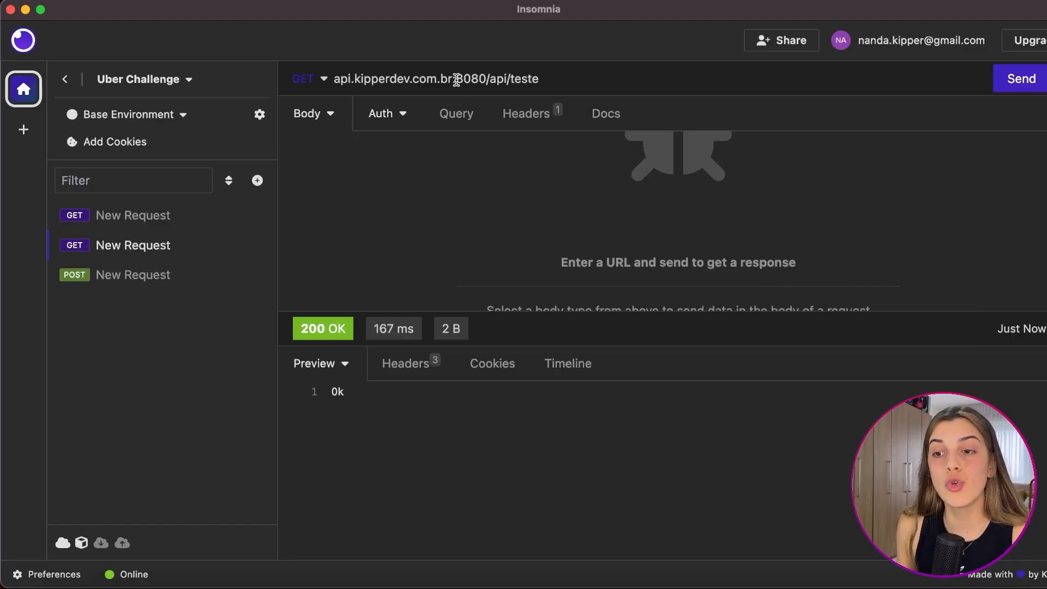
- In Insomnia, highlight the domain and port parts of api.kipperdev.com.br:8080/api/teste and send the GET request
left_click_drag(451, 82, 332, 87)
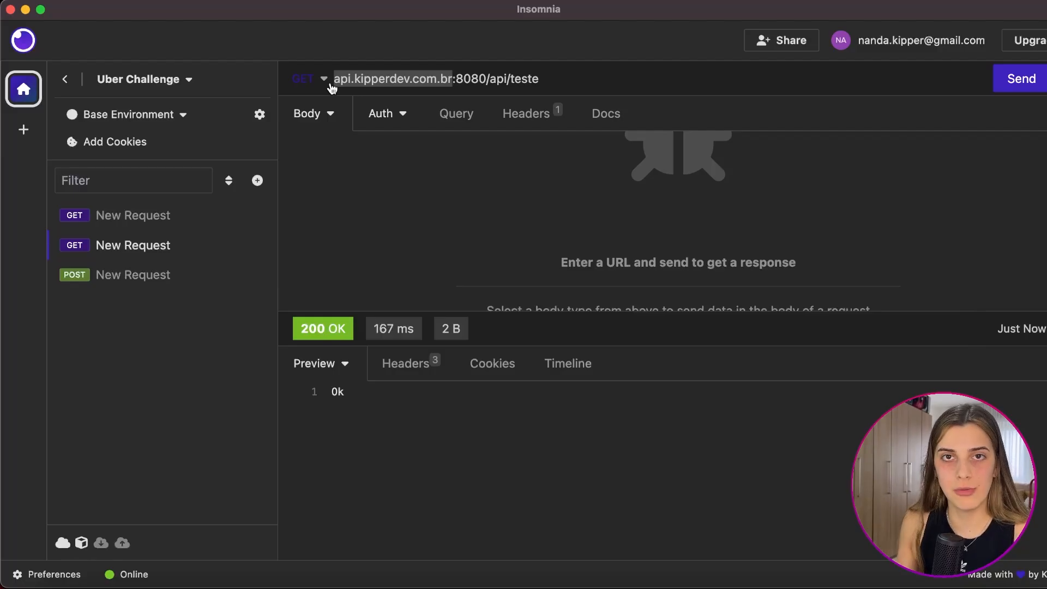
left_click(354, 81)
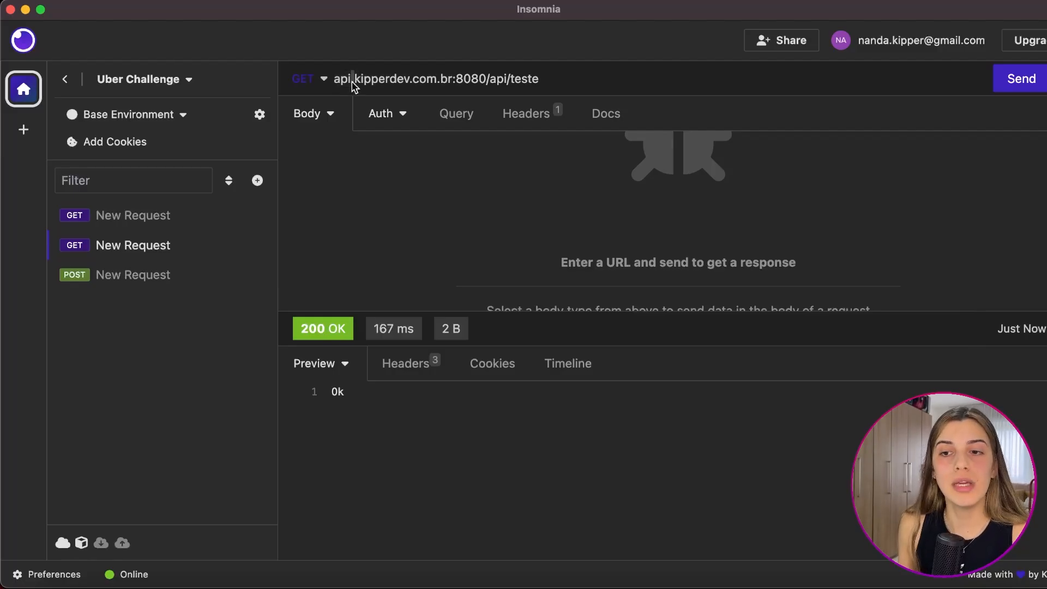
double_click(343, 78)
double_click(377, 76)
left_click(412, 82)
left_click_drag(442, 76, 344, 75)
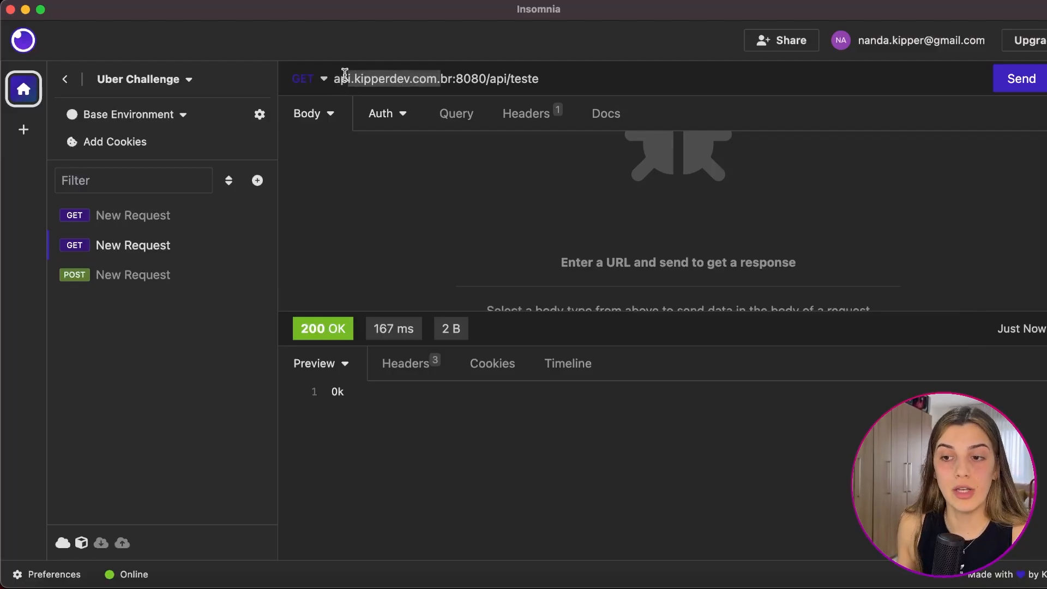
double_click(474, 78)
left_click(571, 79)
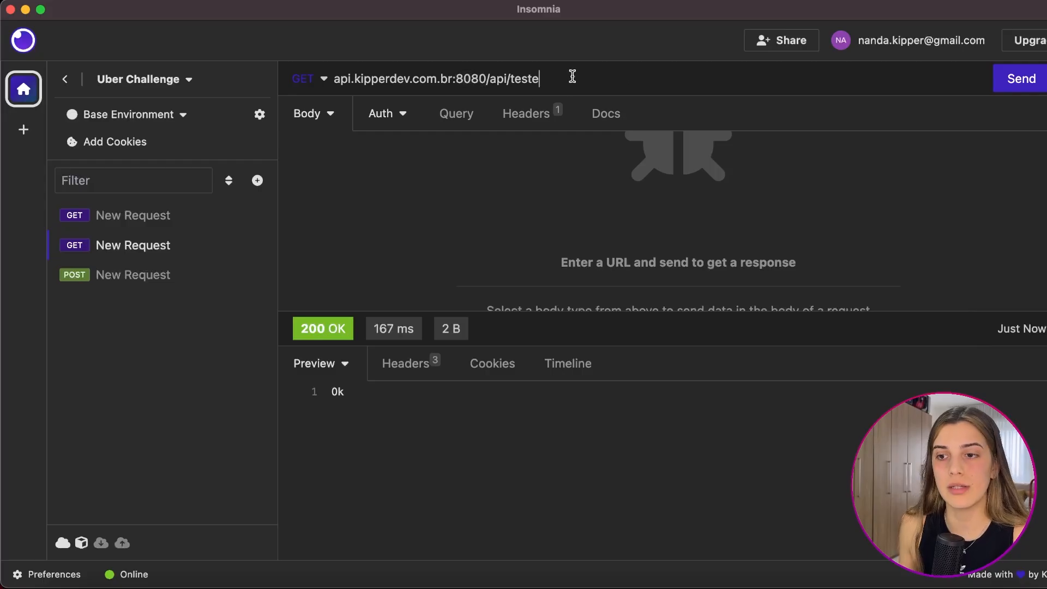
left_click(1001, 82)
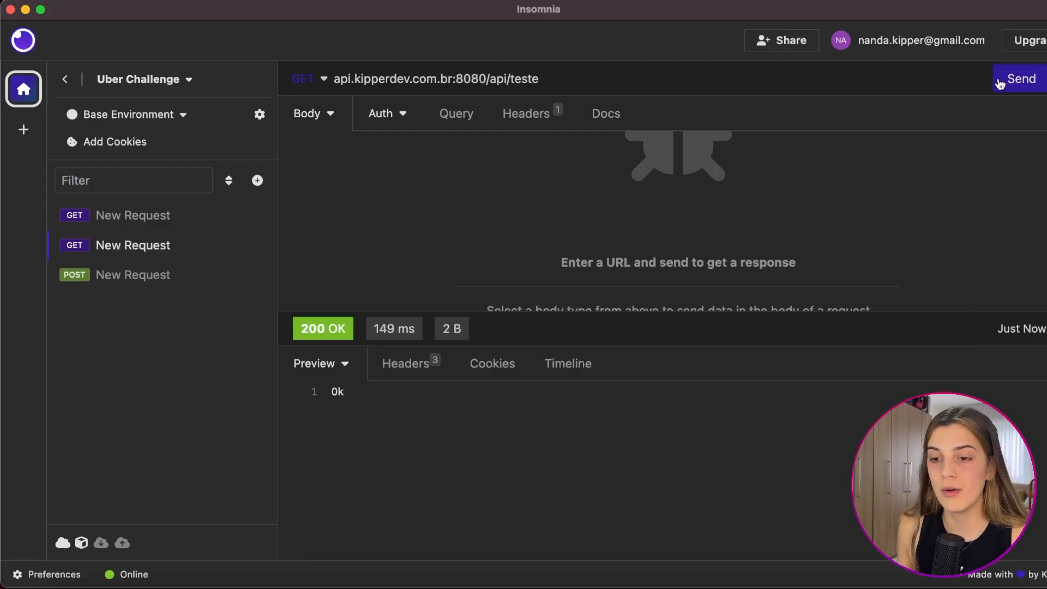
- Copy the request URL api.kipperdev.com.br:8080/api/teste from Insomnia and open it in a new Chrome tab
double_click(424, 80)
triple_click(424, 81)
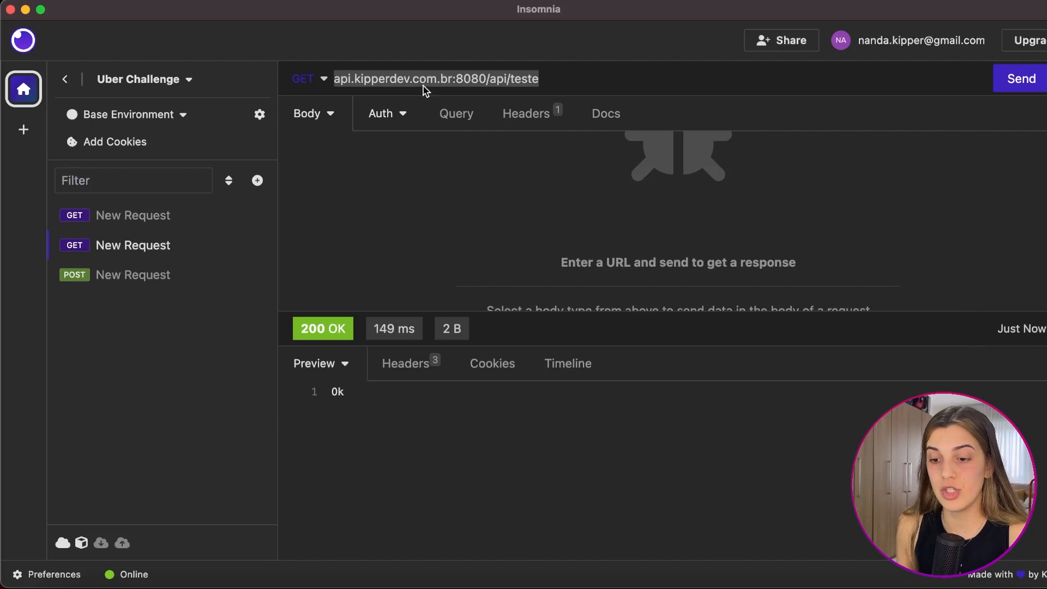
left_click(281, 583)
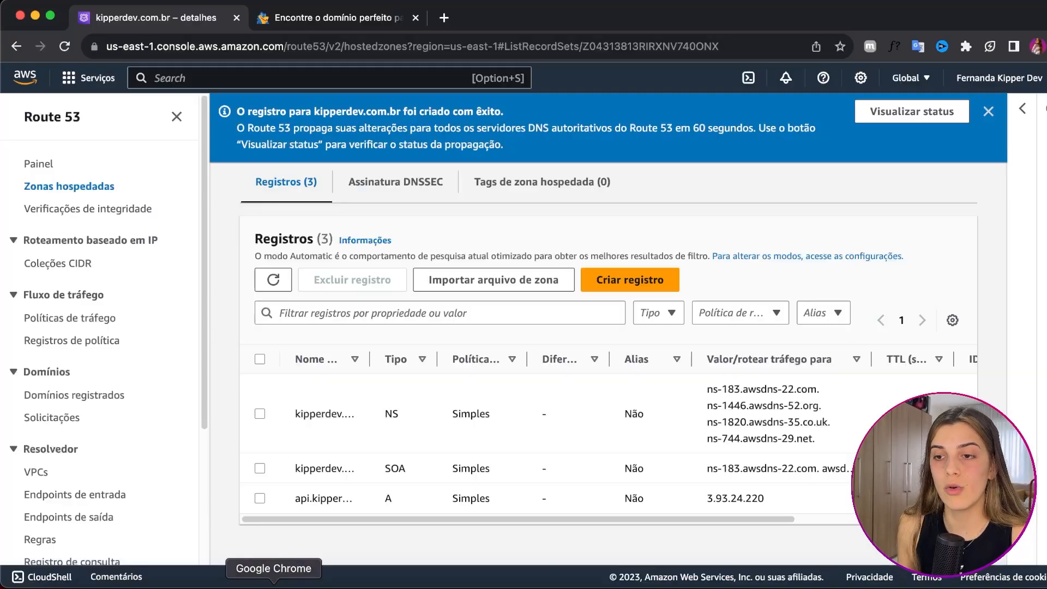
left_click(443, 20)
type("api.kipperdev.com.br:8080/api/teste")
key("Return")
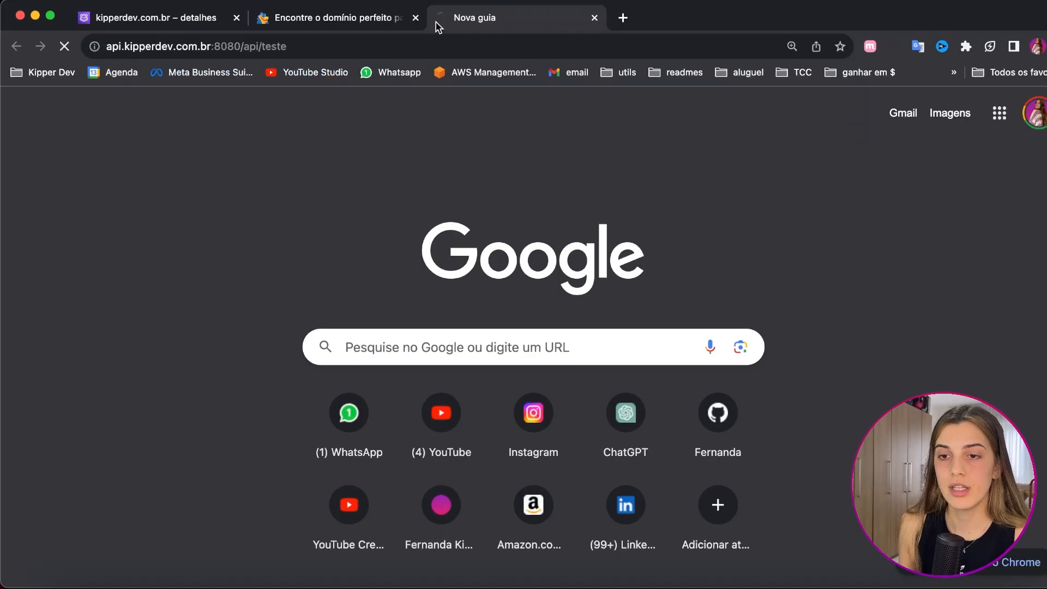
- Highlight the response text of the api/teste page, then reload the page and check its address
left_click_drag(10, 94, 2, 74)
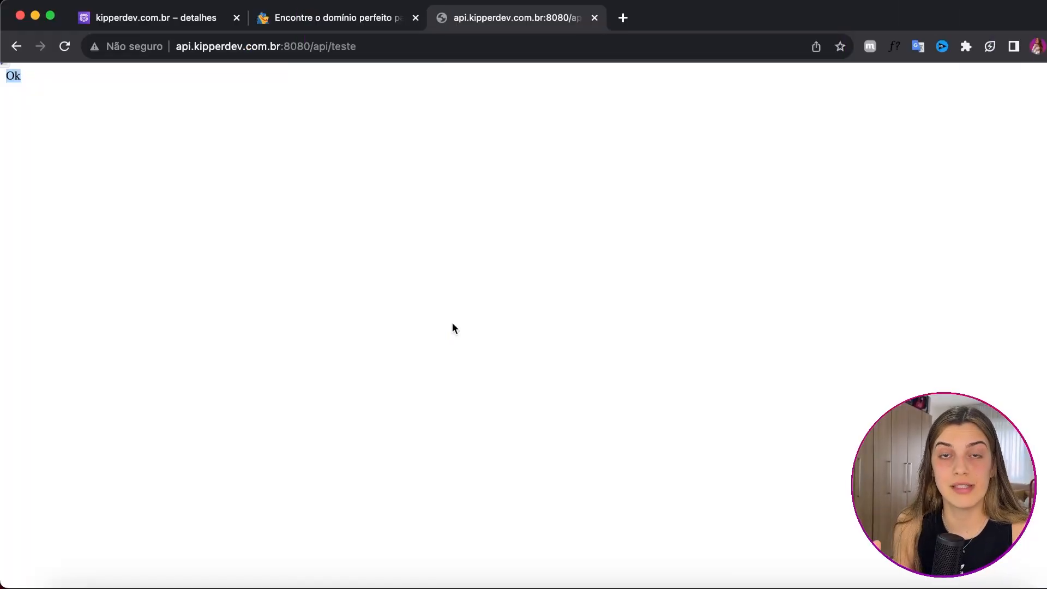
double_click(184, 46)
left_click(253, 77)
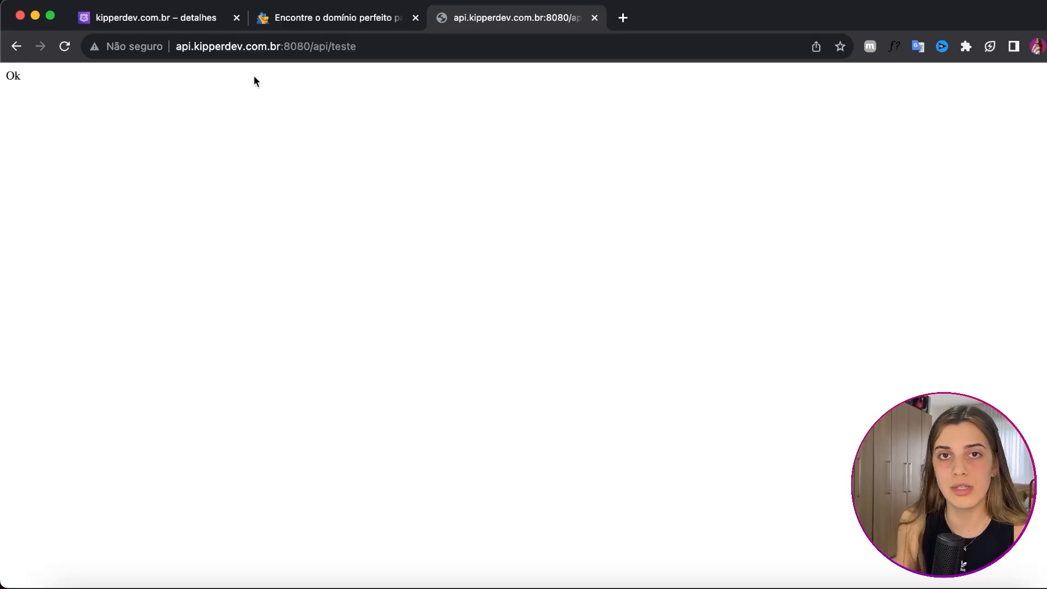
left_click(64, 47)
left_click(210, 50)
left_click(220, 77)
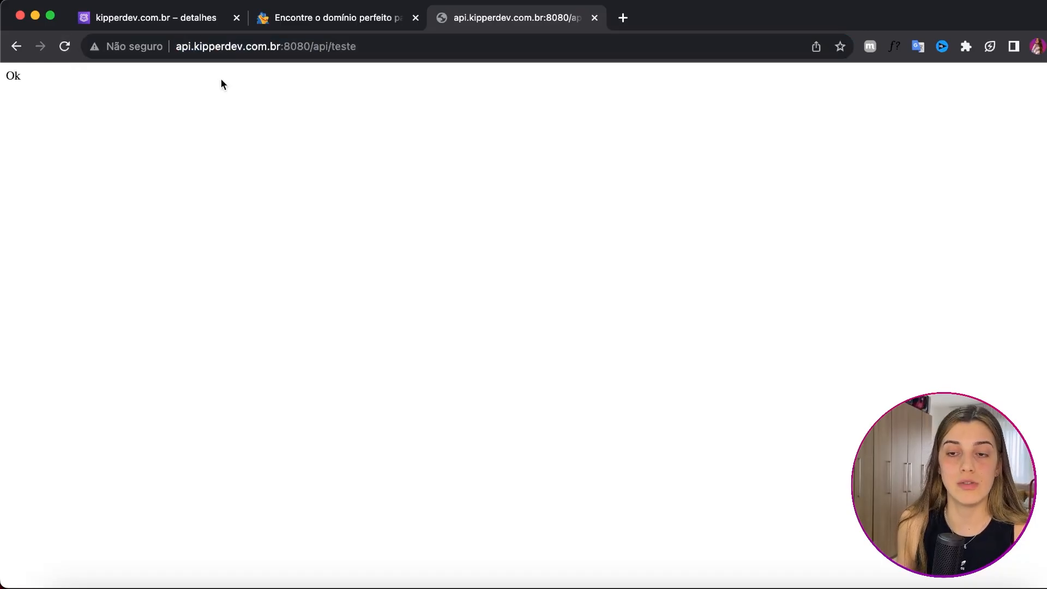